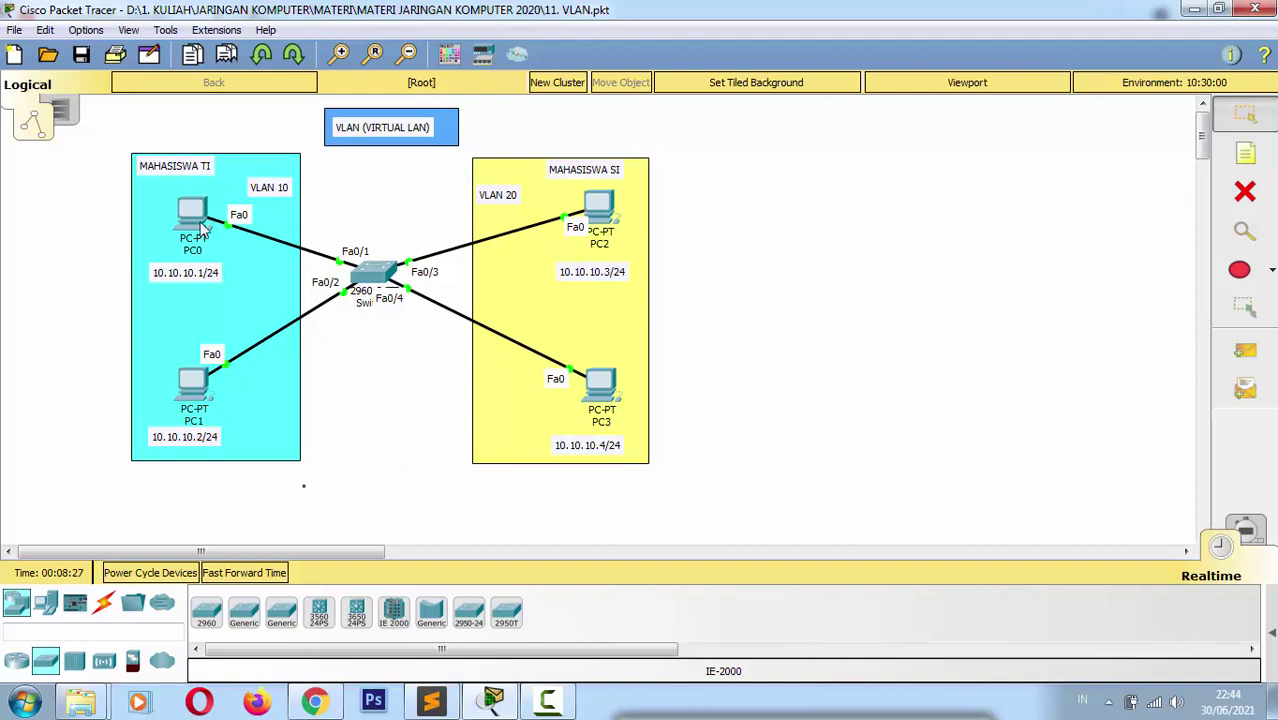
mouse_move(205, 219)
mouse_move(604, 394)
mouse_move(381, 285)
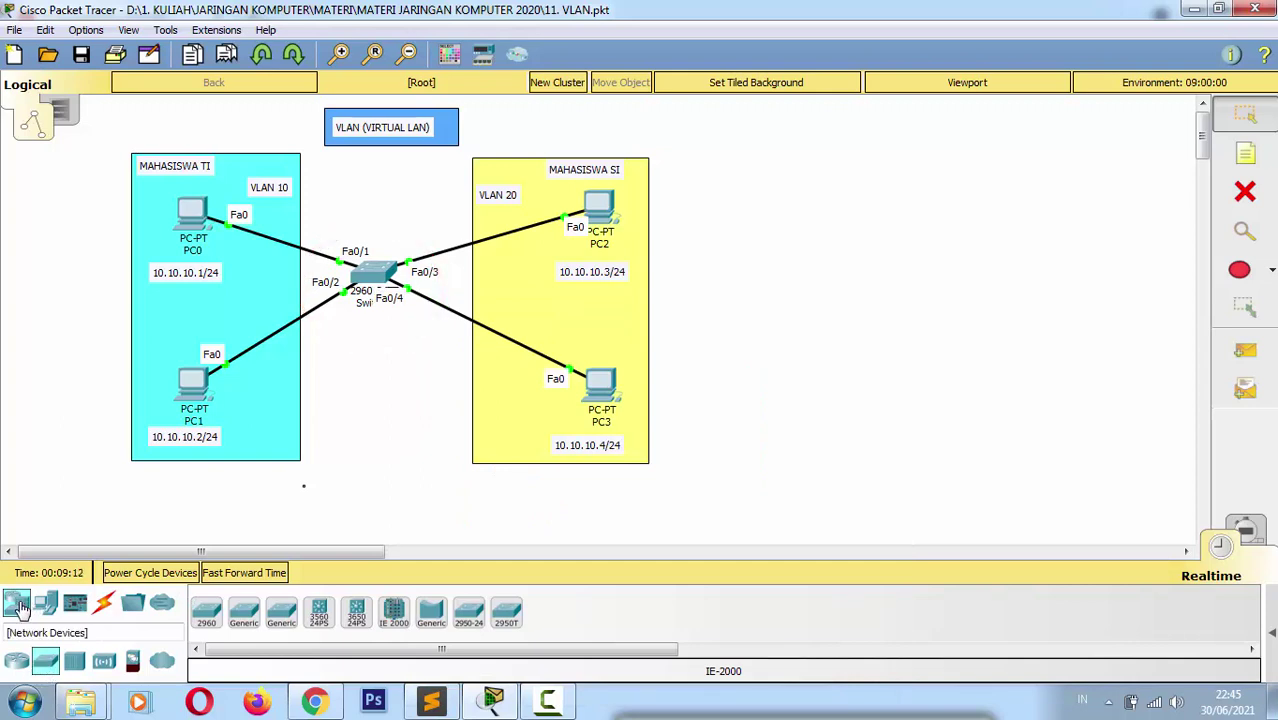
left_click(16, 660)
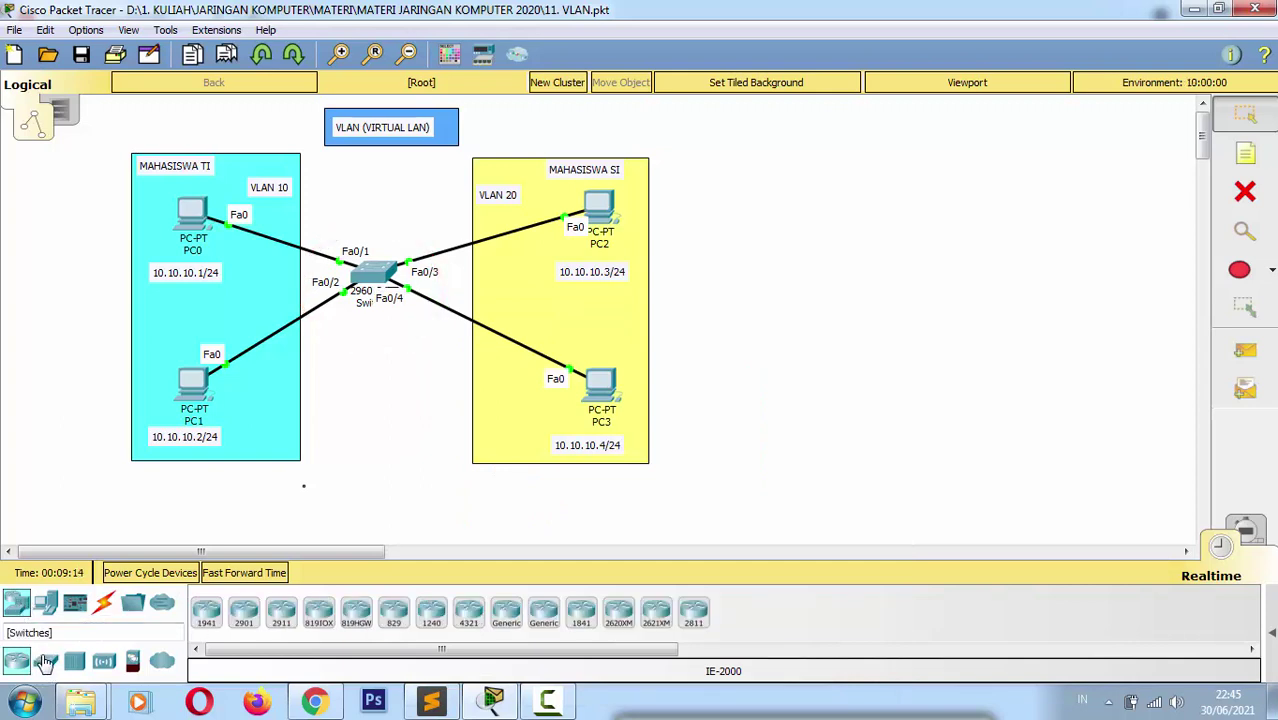
left_click(45, 662)
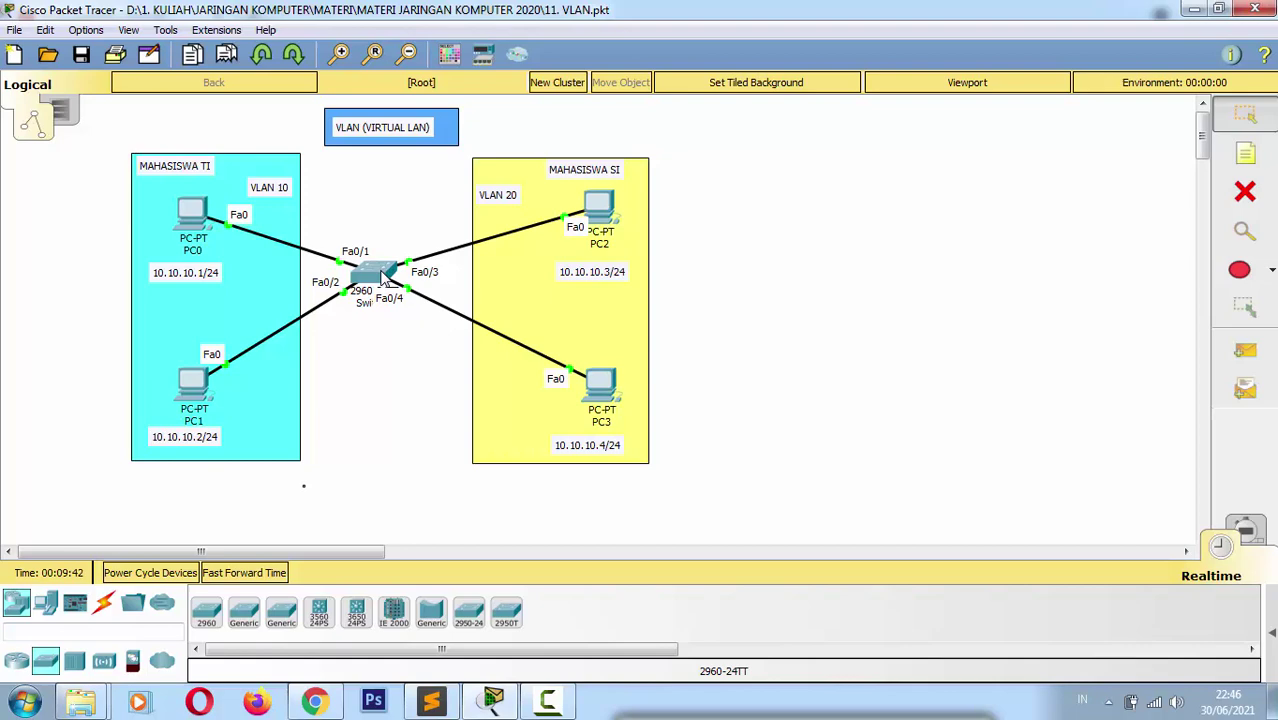
Step: Examine the ports of the 2960 switch in its physical device view at different zoom levels, and close the device window
mouse_move(383, 272)
left_click(380, 280)
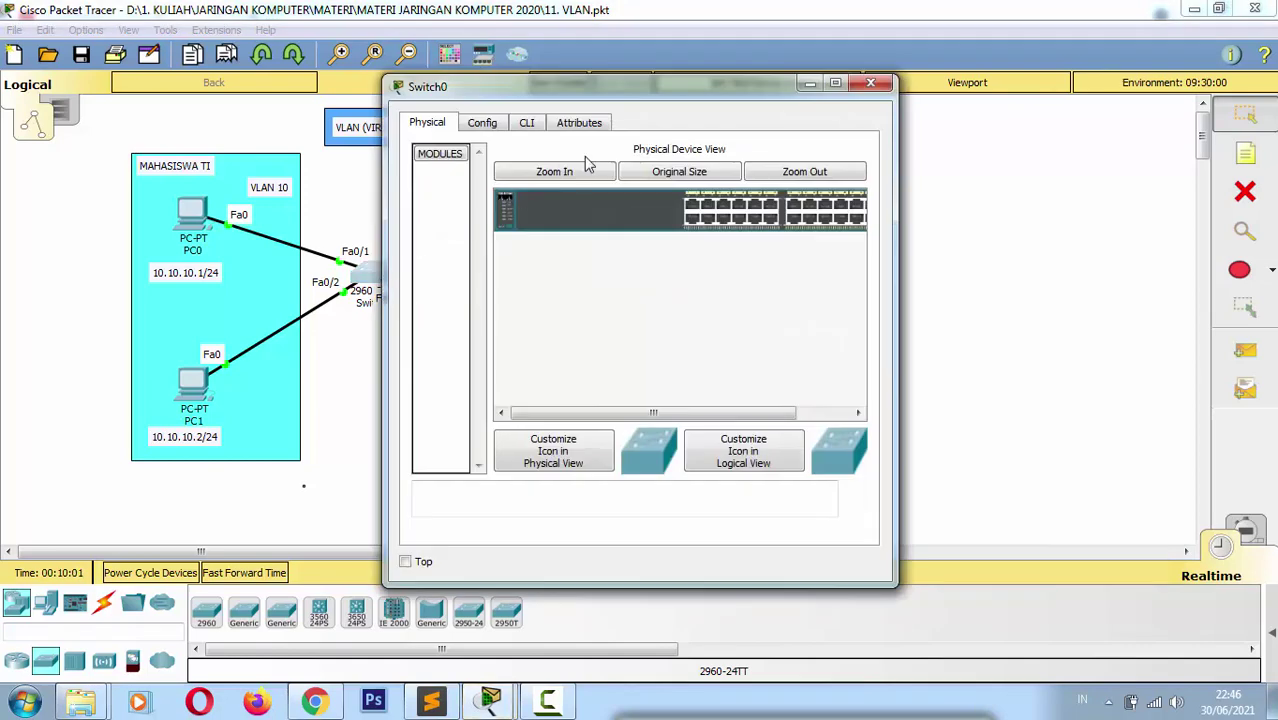
left_click(835, 83)
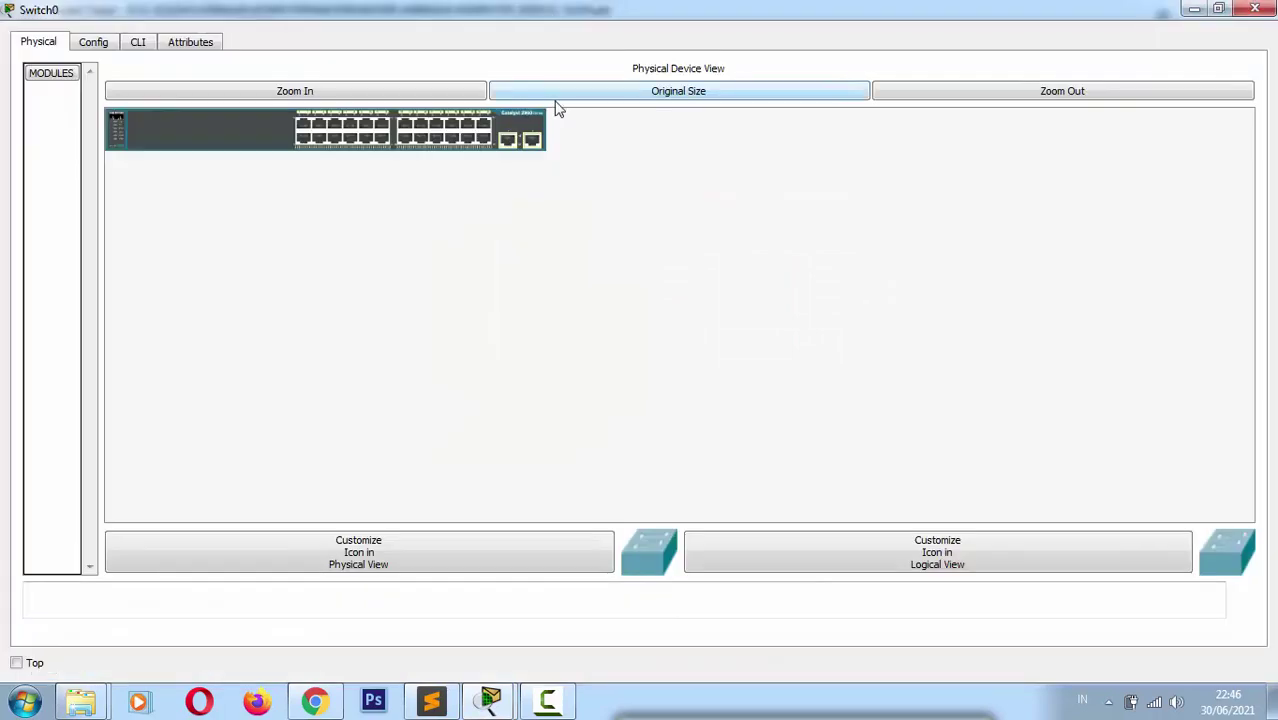
left_click(659, 100)
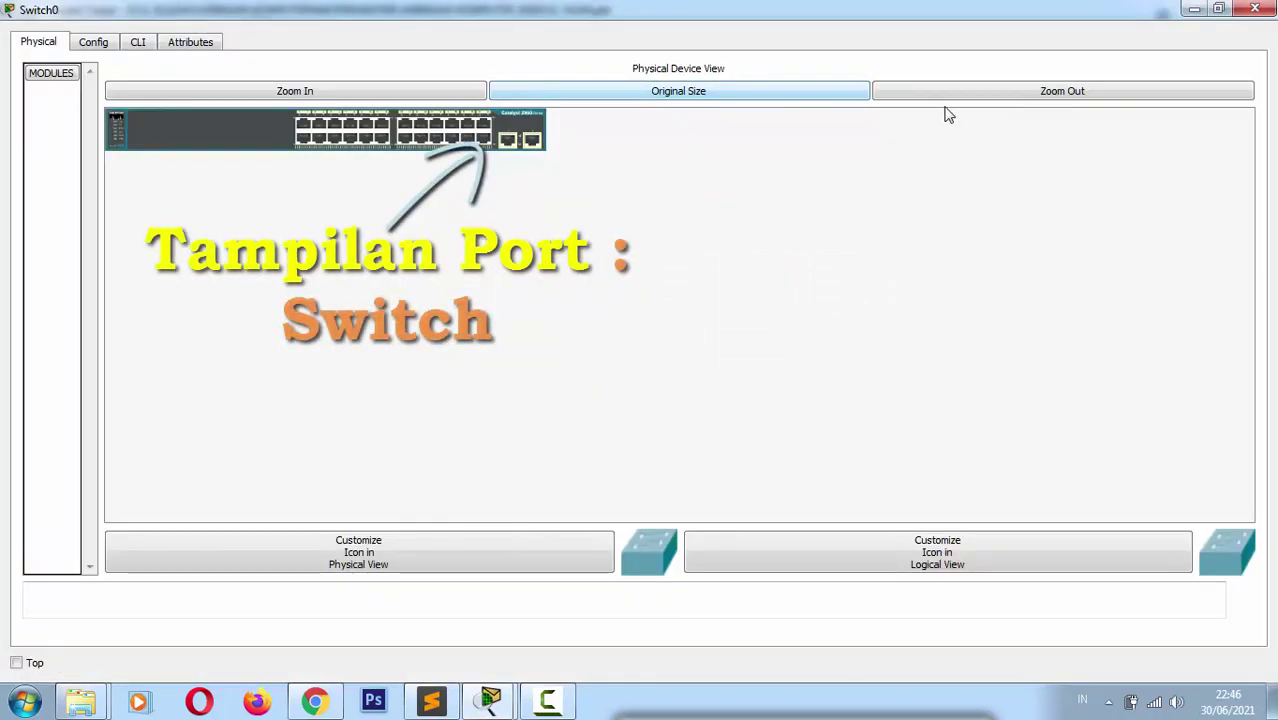
left_click(985, 85)
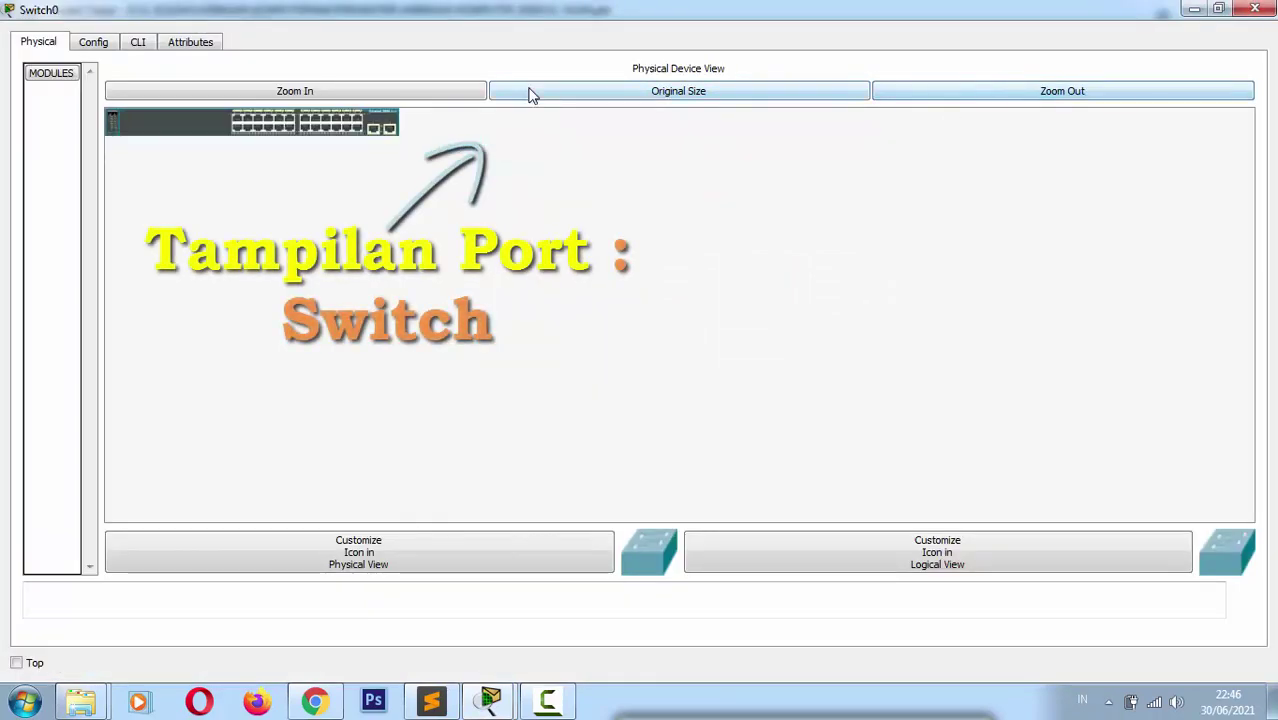
left_click(453, 93)
left_click(455, 94)
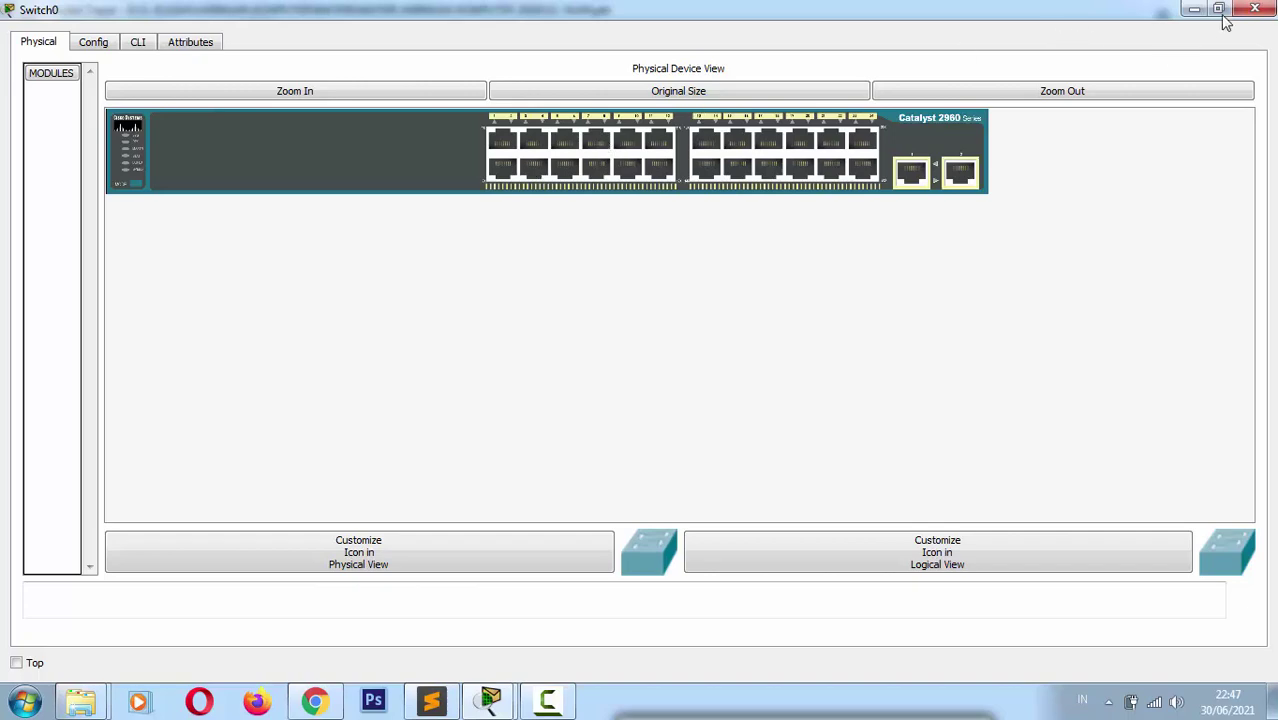
left_click(1252, 10)
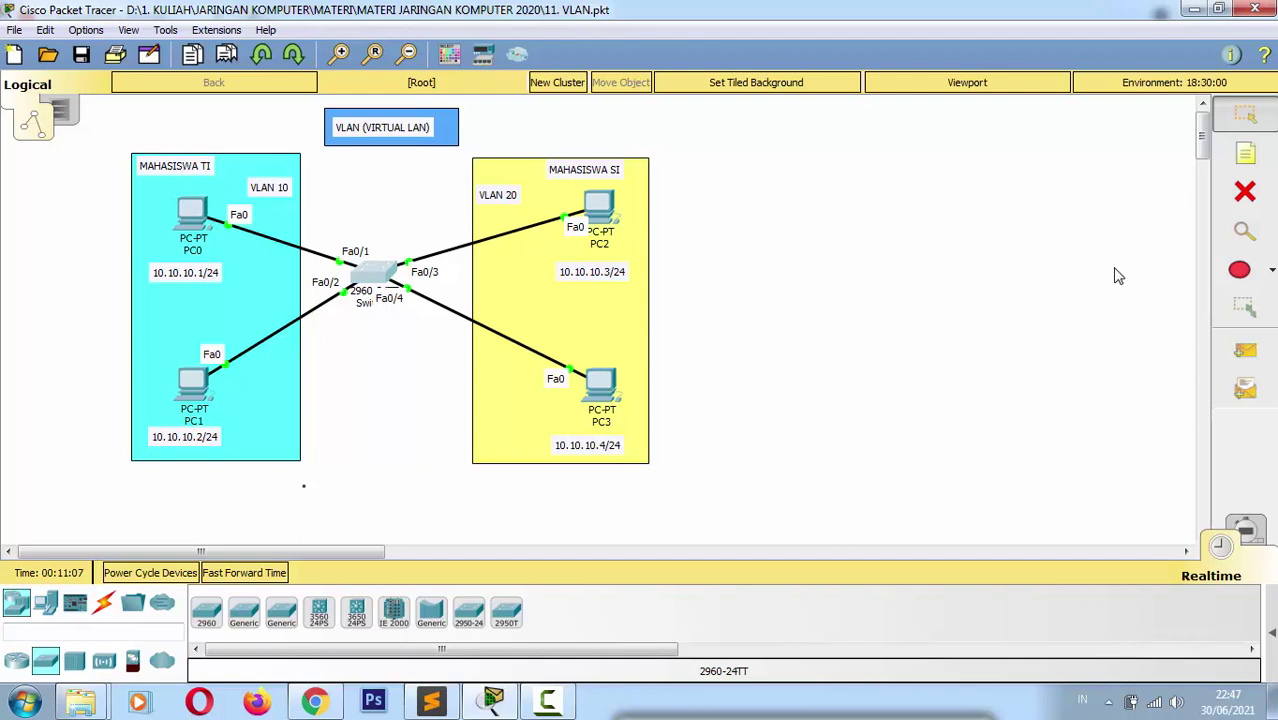
Step: Draw a small title rectangle with blue fill #55aaff in the empty area beside the existing topology
left_click(1271, 271)
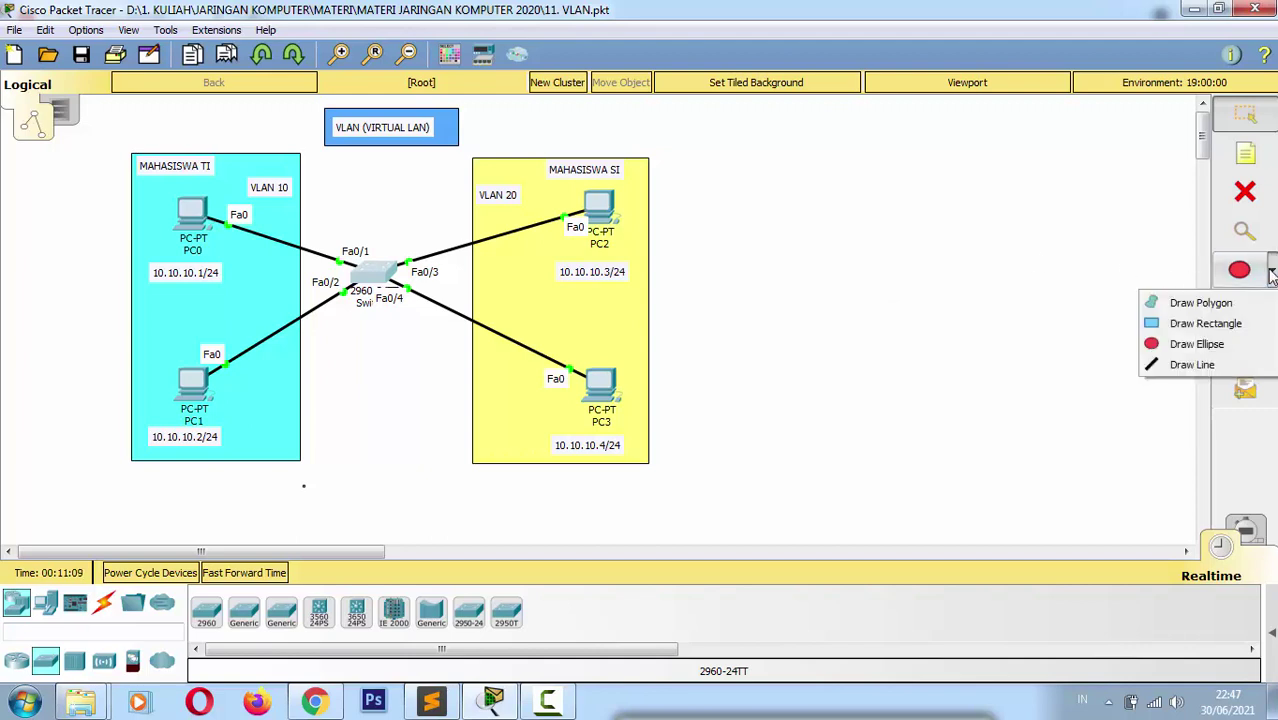
left_click(1219, 324)
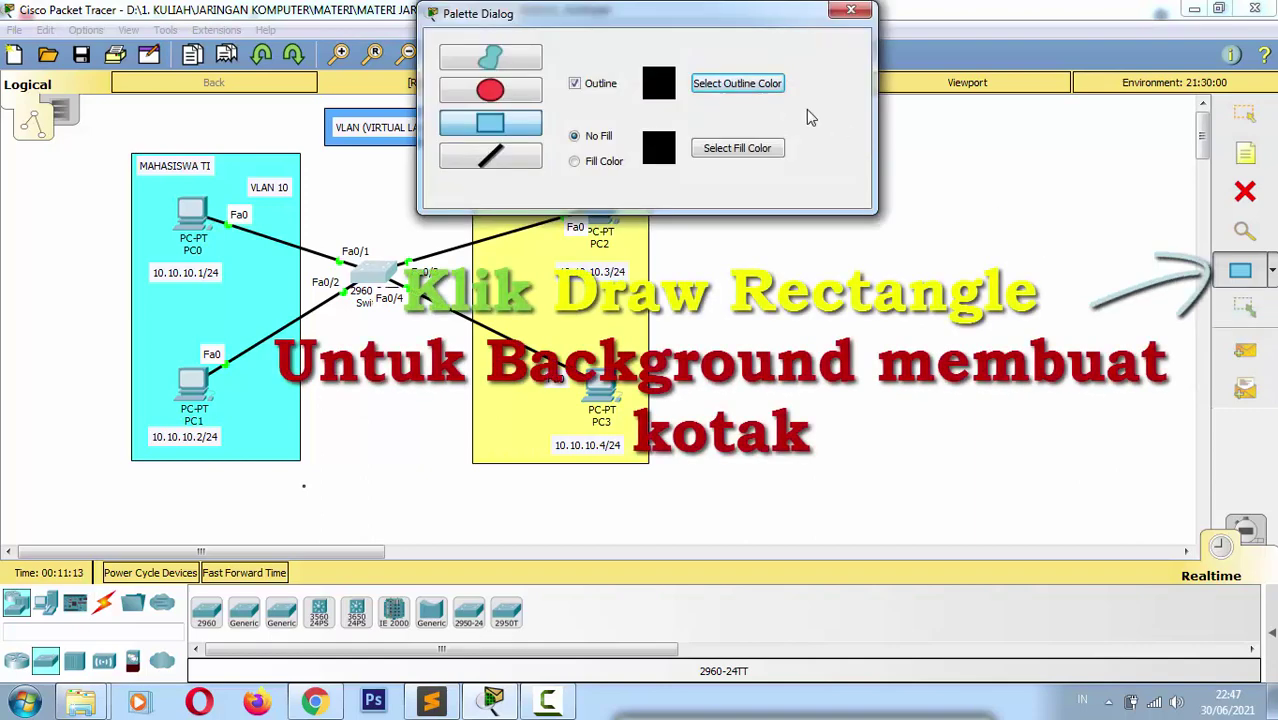
left_click(744, 148)
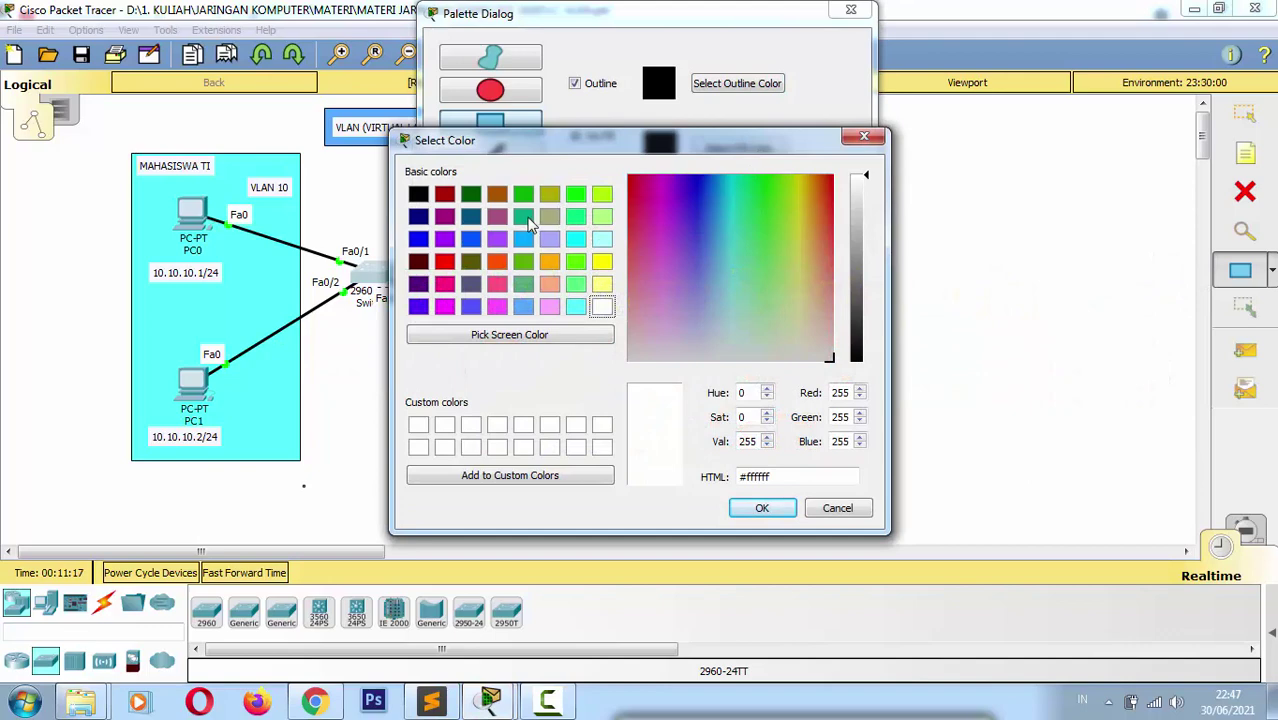
left_click(524, 306)
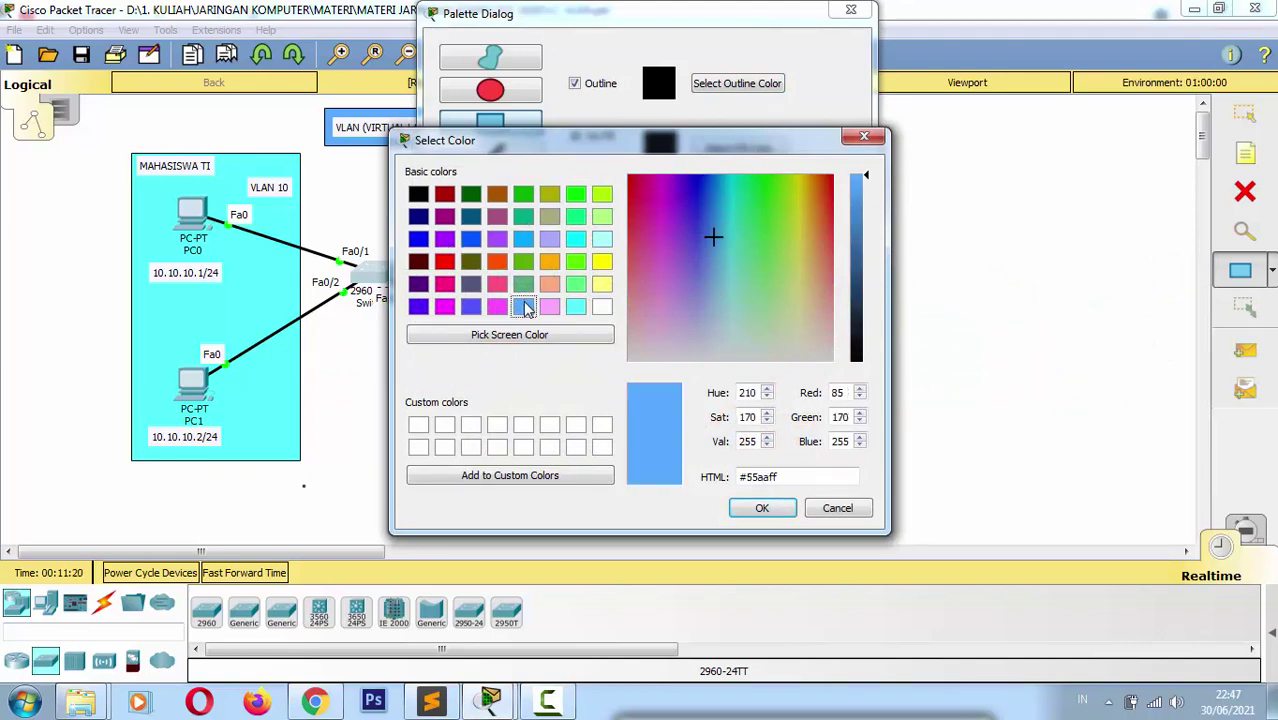
left_click(765, 509)
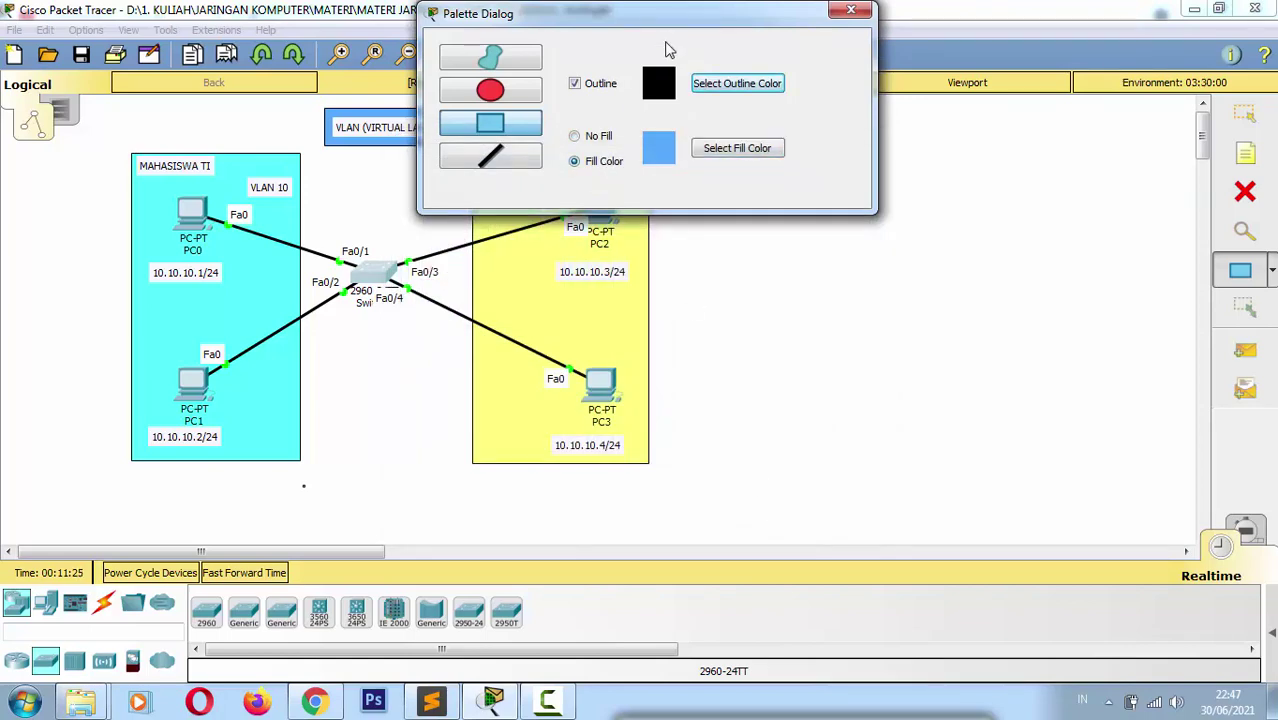
left_click_drag(680, 20, 1272, 55)
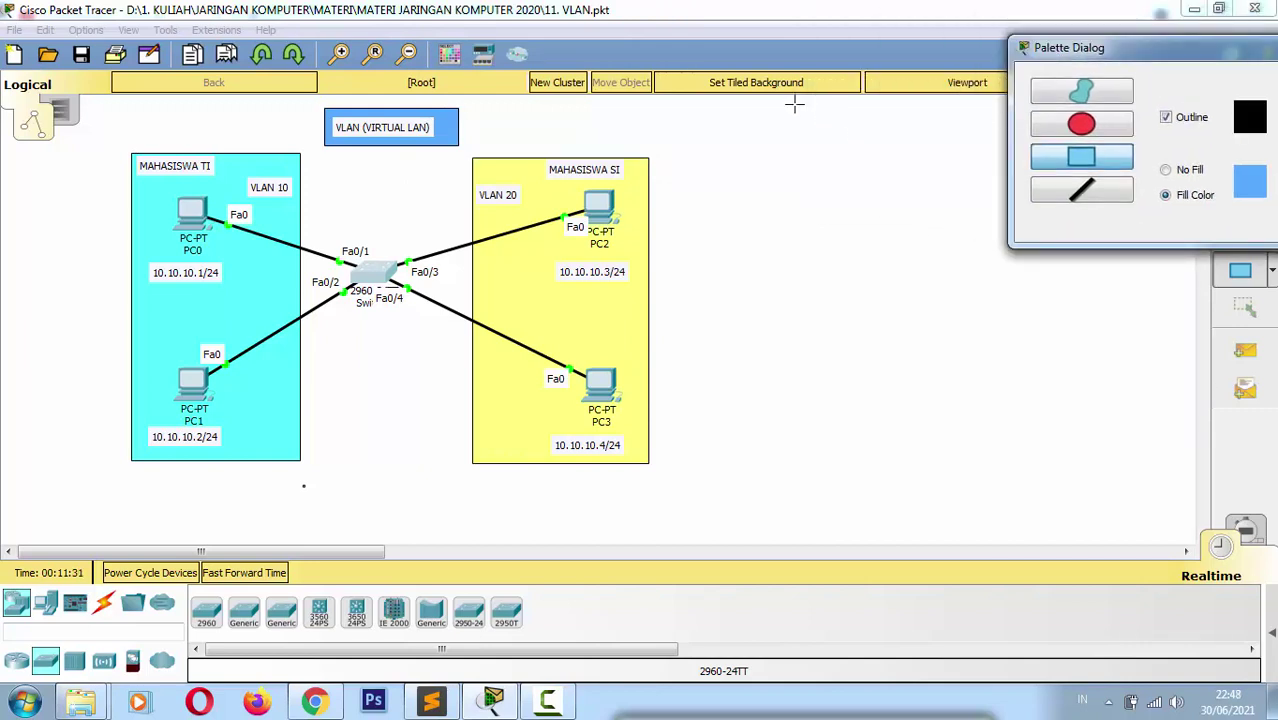
mouse_move(792, 104)
left_mouse_down()
mouse_move(930, 128)
mouse_move(944, 160)
mouse_move(960, 146)
left_mouse_up()
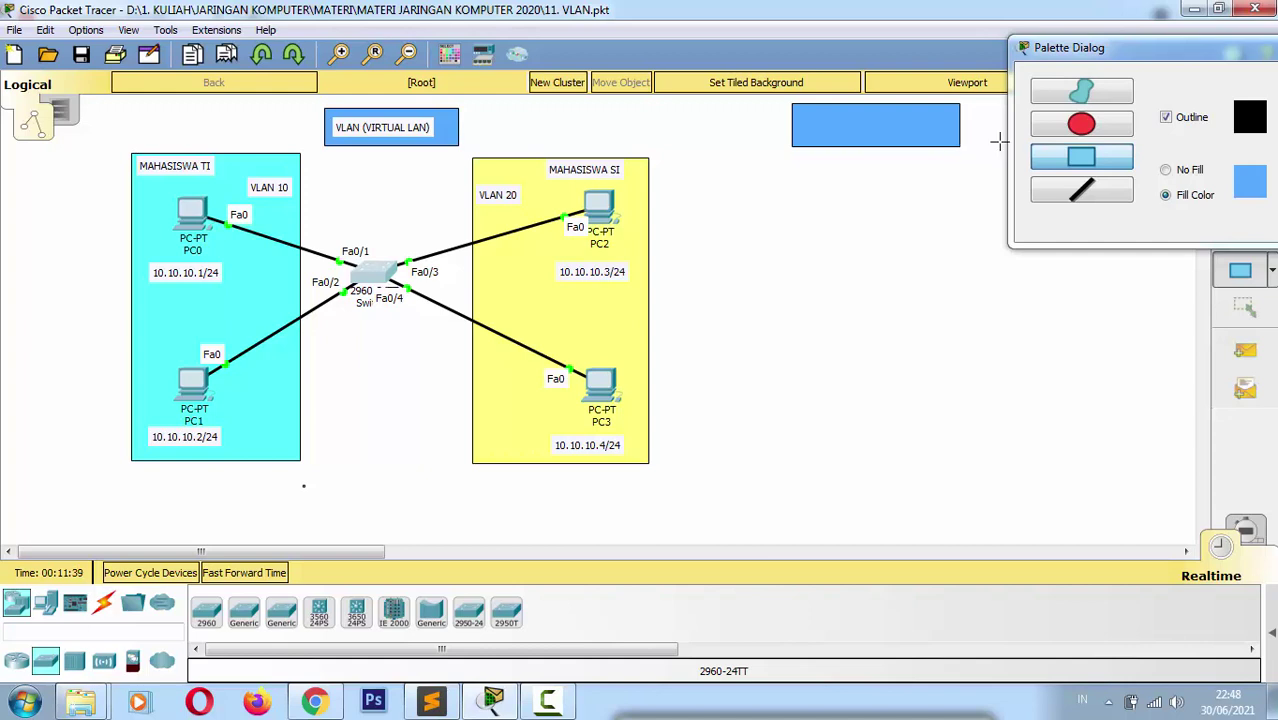
Step: Draw a tall rectangle with cyan fill #55ffff below the new blue box, just beside the existing VLAN 20 area
left_click(1167, 66)
left_click_drag(1167, 66, 829, 268)
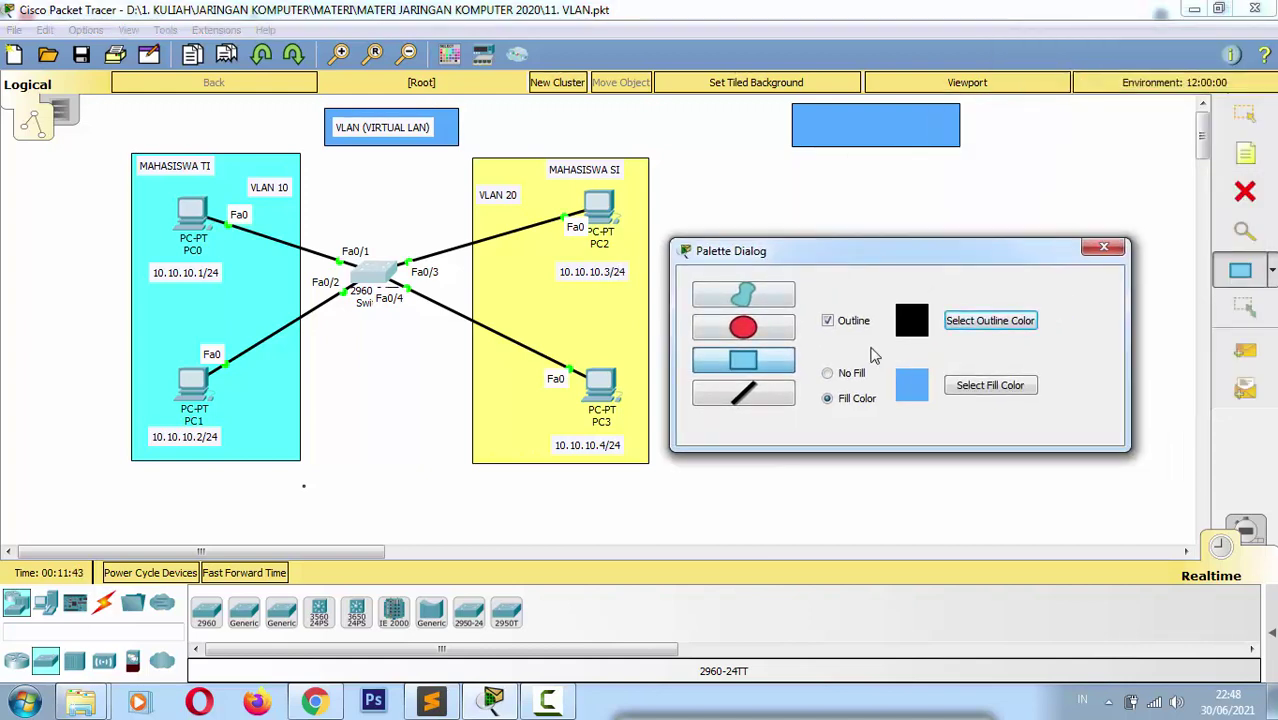
left_click(968, 389)
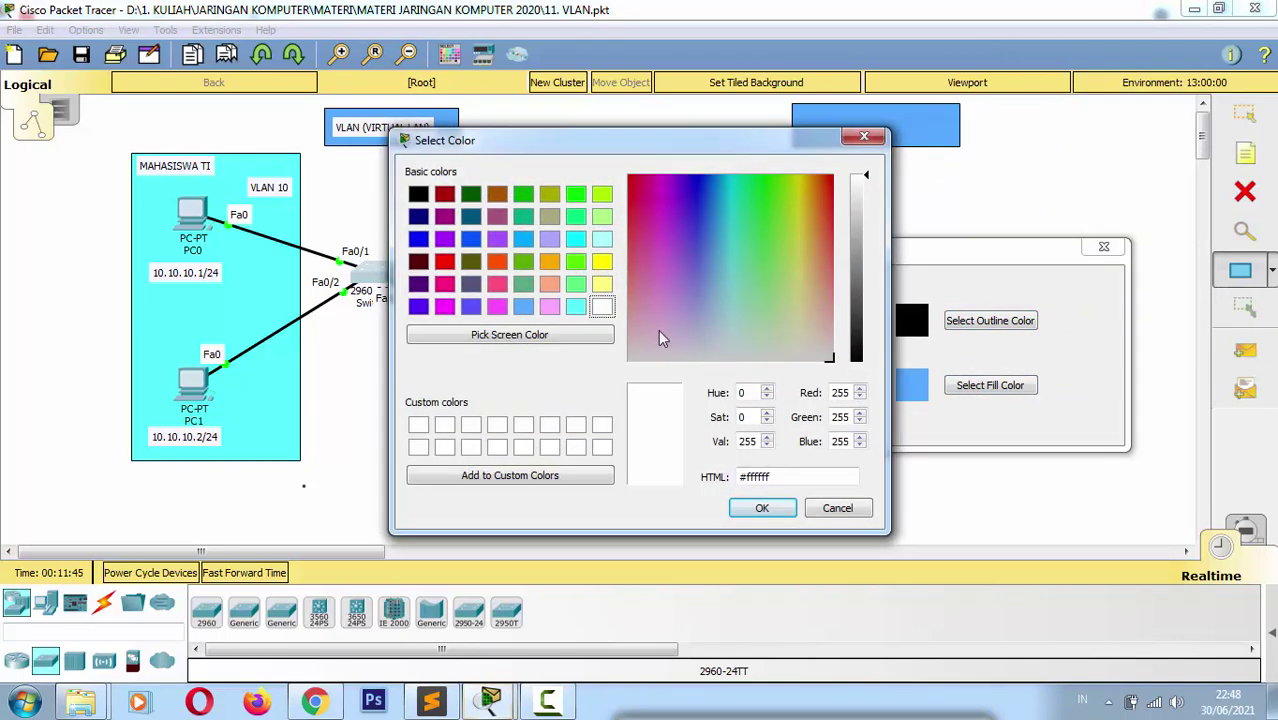
left_click(577, 307)
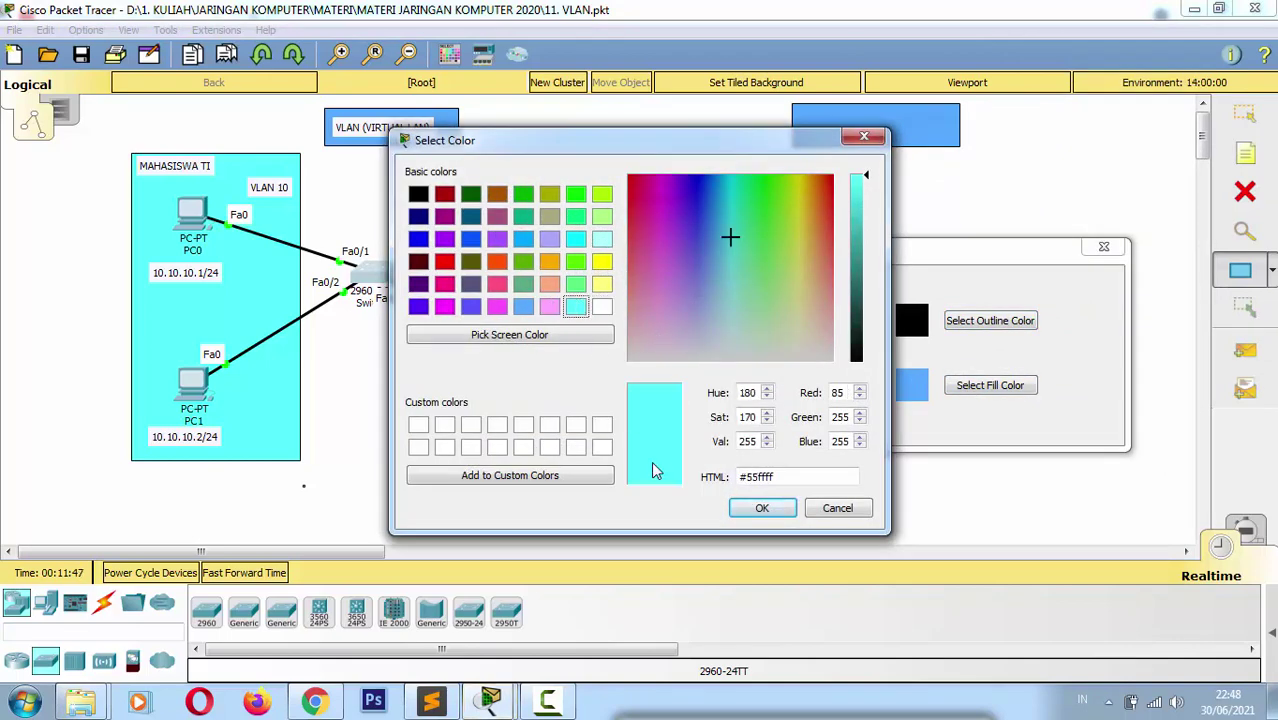
left_click(760, 509)
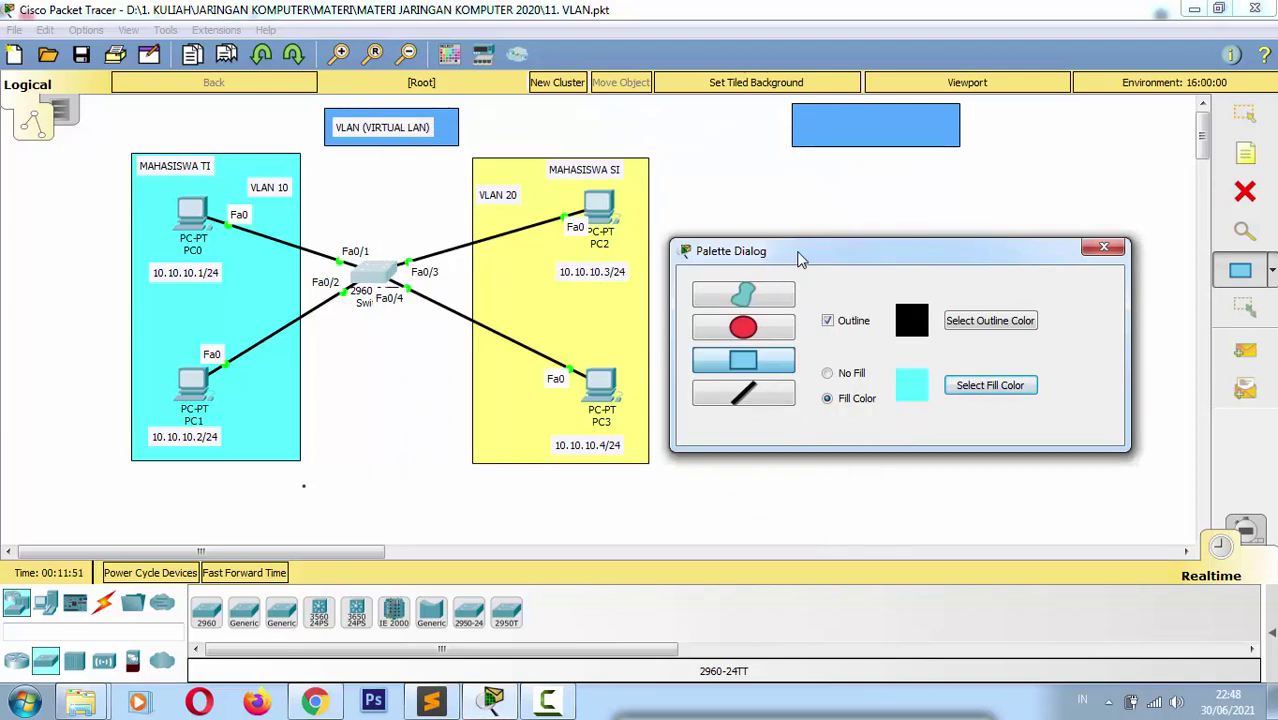
left_click_drag(798, 258, 318, 313)
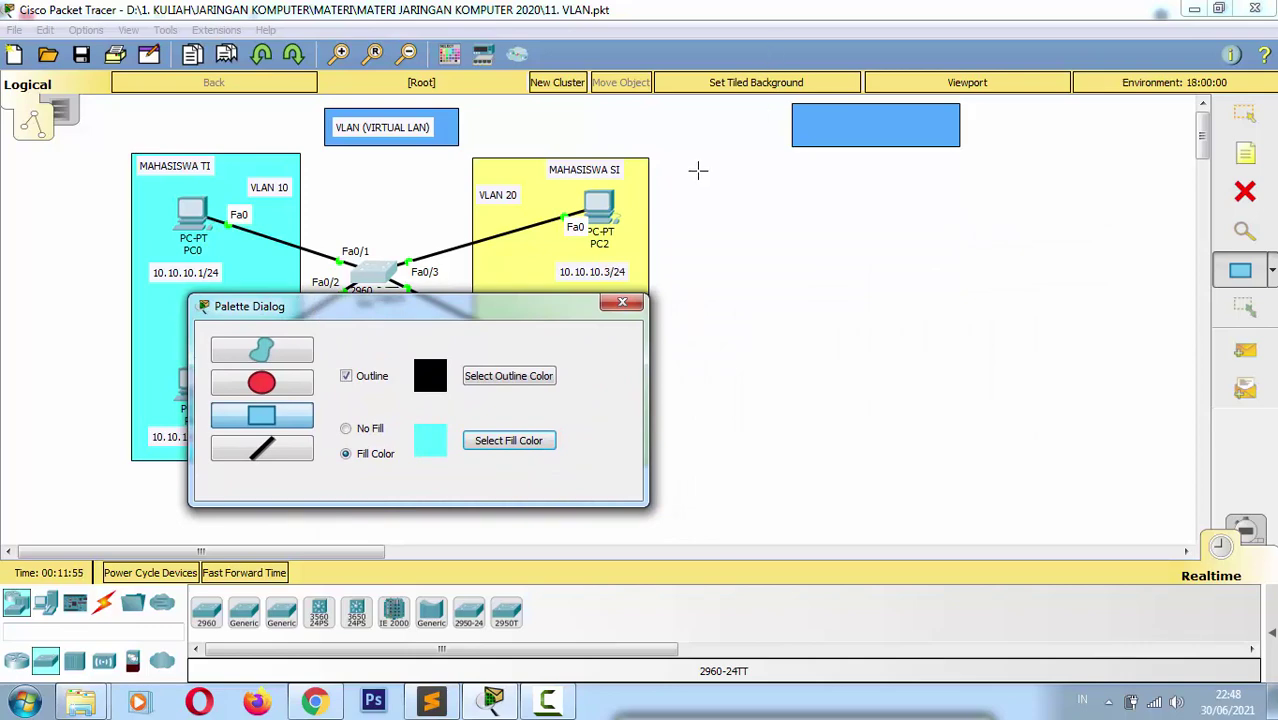
mouse_move(687, 161)
left_mouse_down()
mouse_move(722, 246)
mouse_move(753, 443)
mouse_move(865, 470)
left_mouse_up()
Step: Draw a matching tall rectangle with light yellow fill #ffff7f across from the new cyan one, and close the drawing palette
left_click(503, 443)
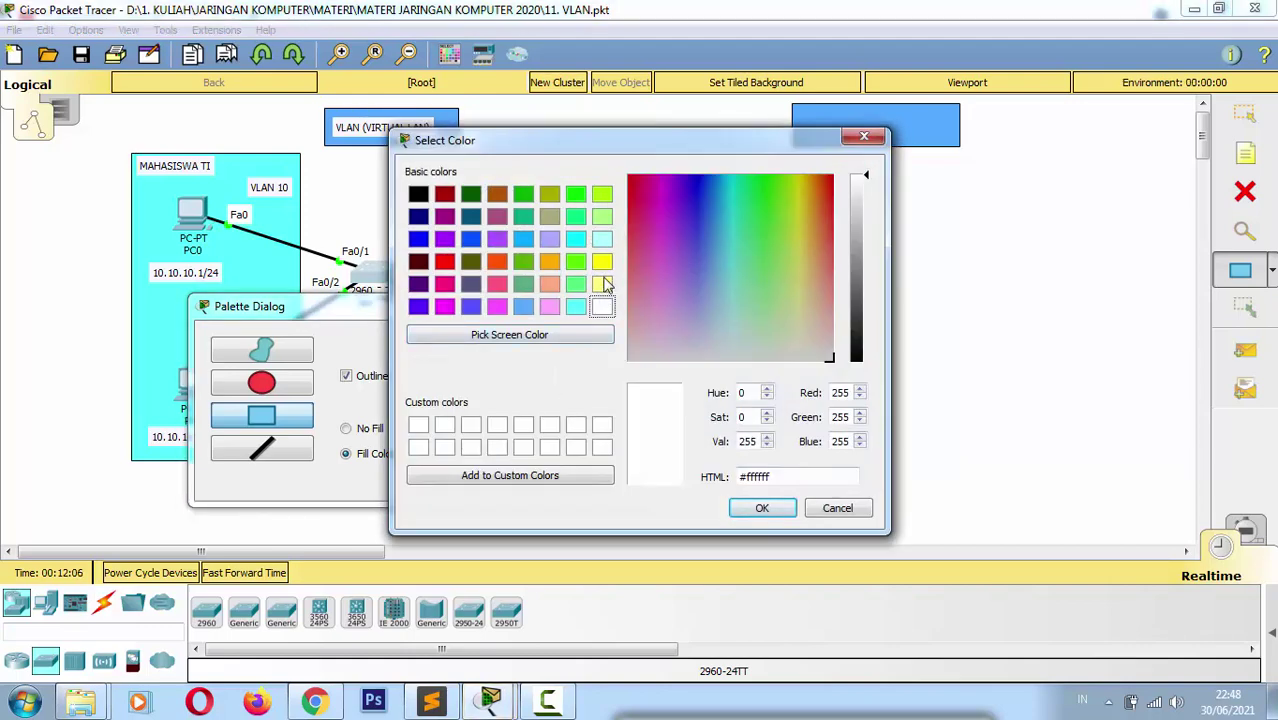
left_click(603, 284)
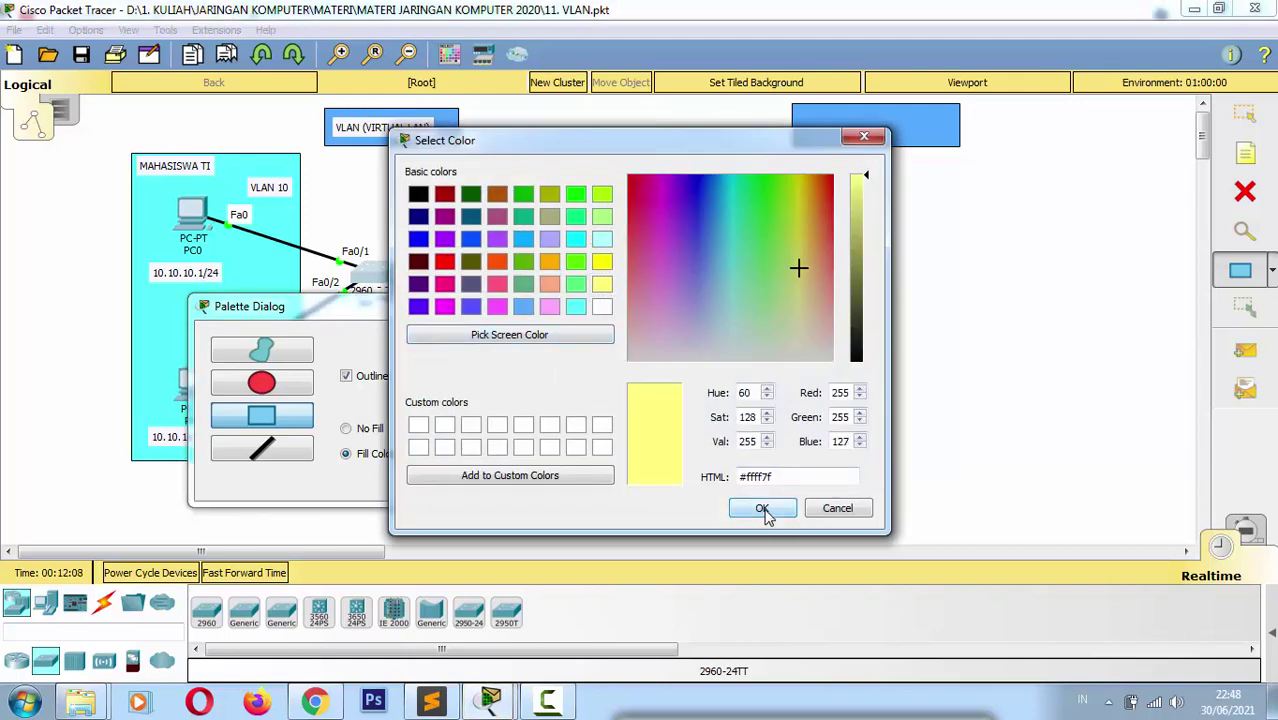
left_click(762, 509)
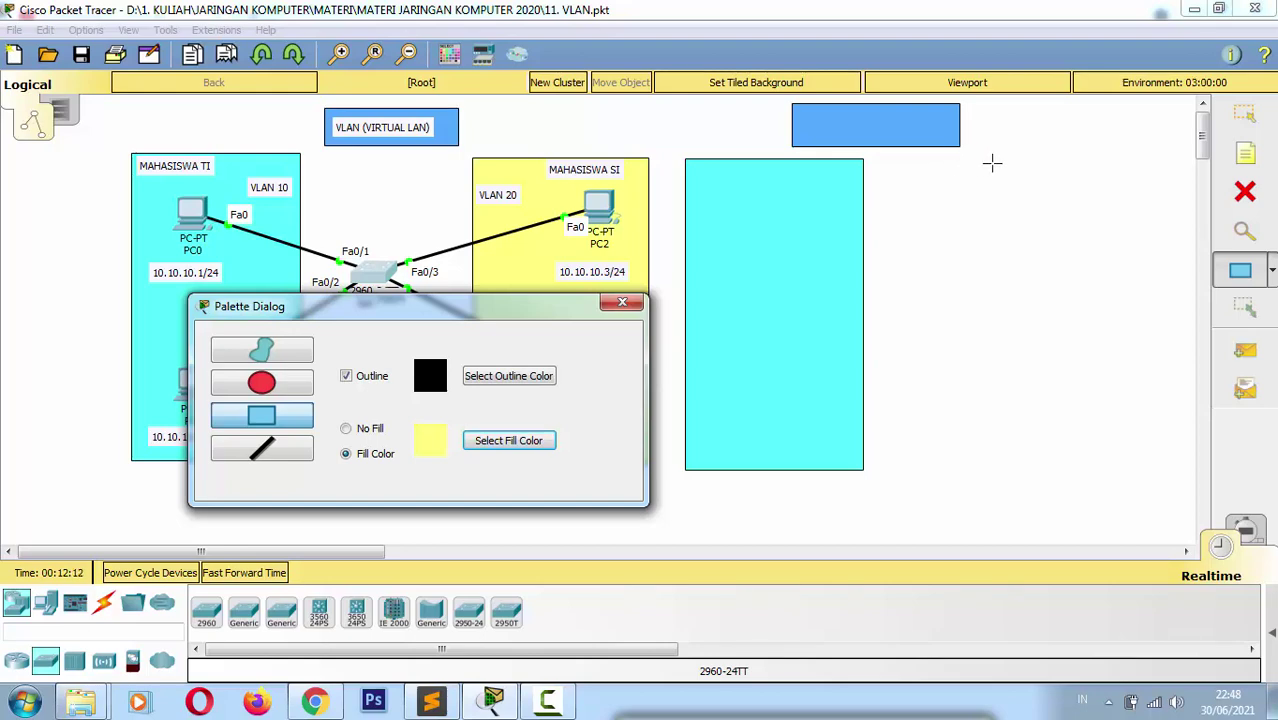
left_click_drag(992, 163, 1162, 474)
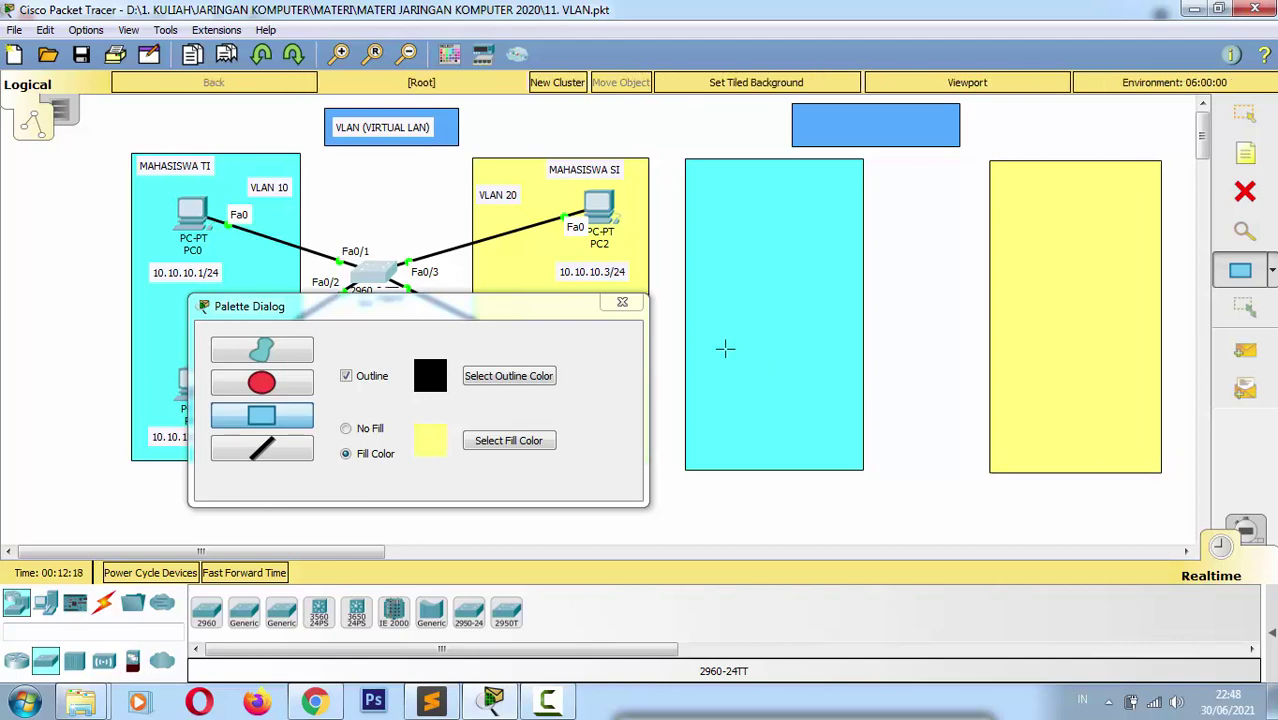
left_click(622, 304)
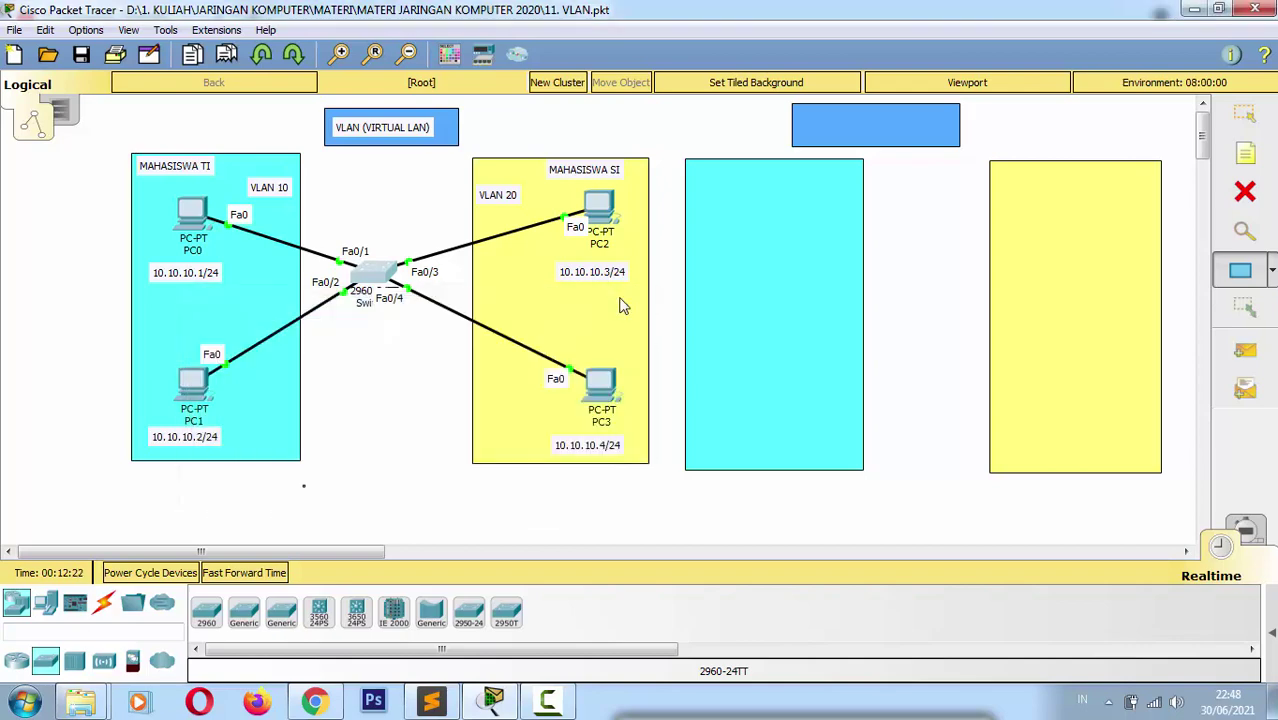
Step: Add the note "VLAN (VIRTUAL LAN)" to the new blue rectangle and centre it in the box
left_click(1245, 153)
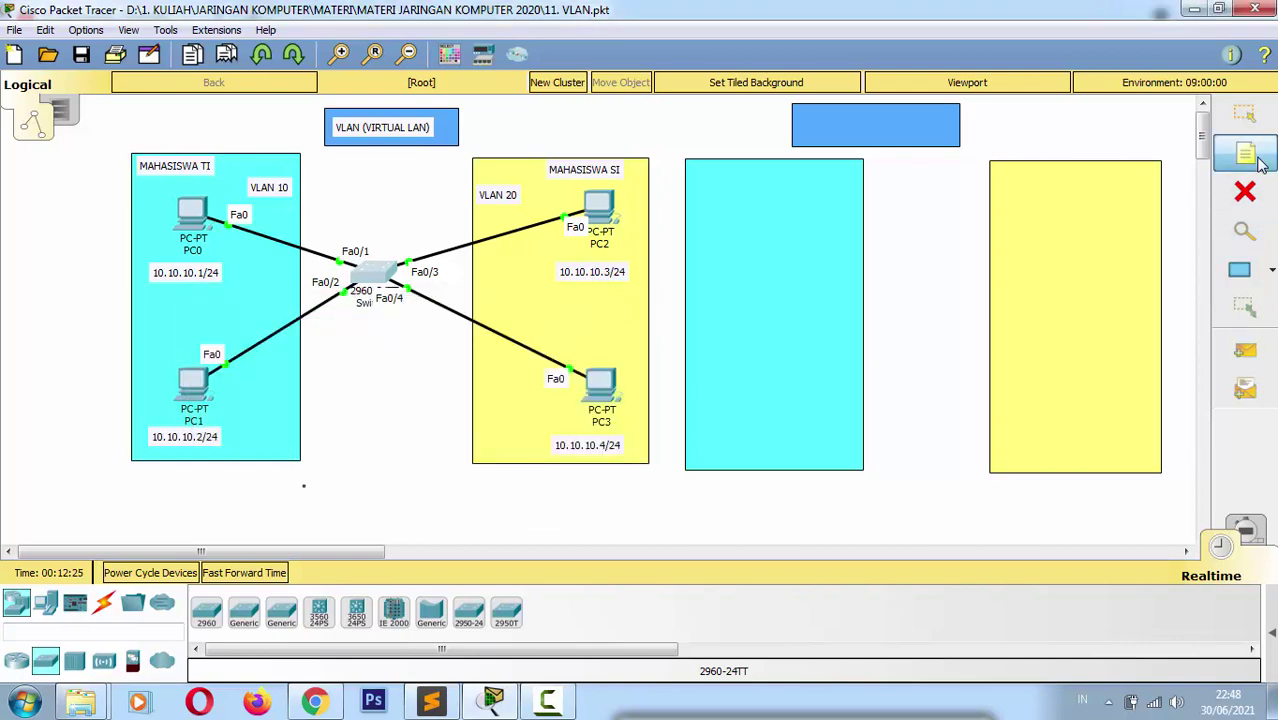
left_click(823, 123)
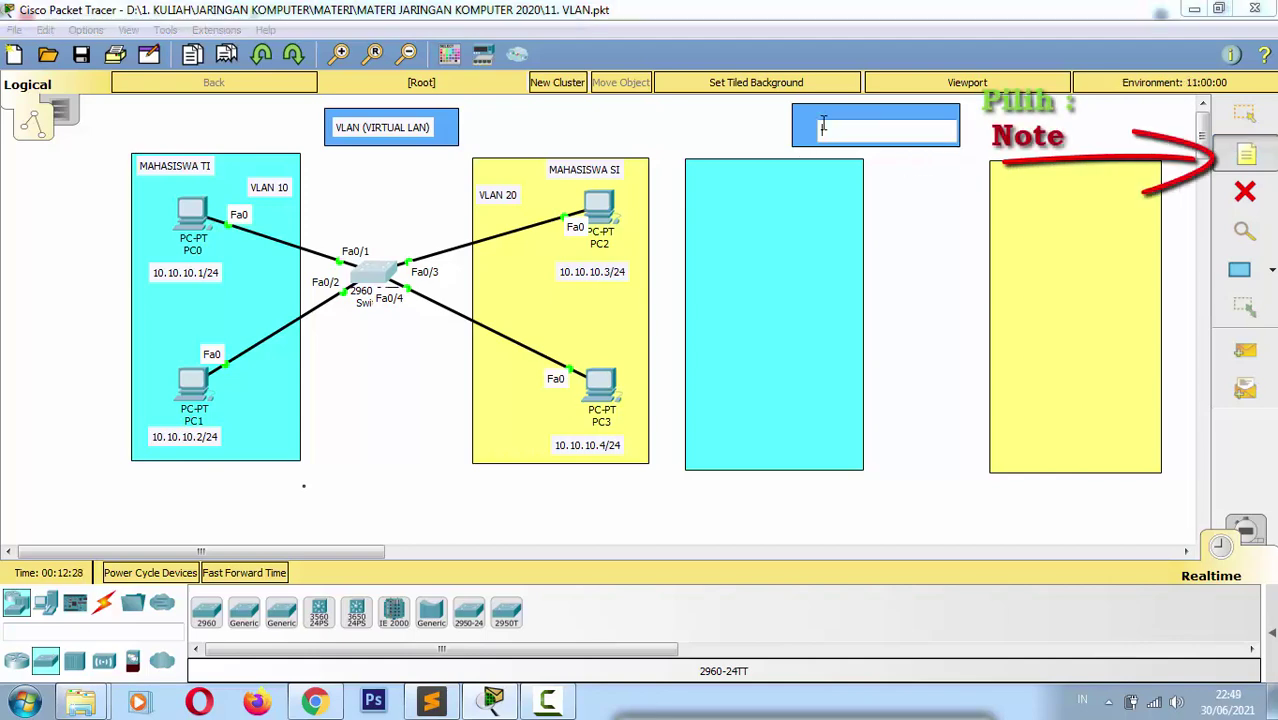
key("Caps_Lock")
type("LAN (VIRTUAL LAN")
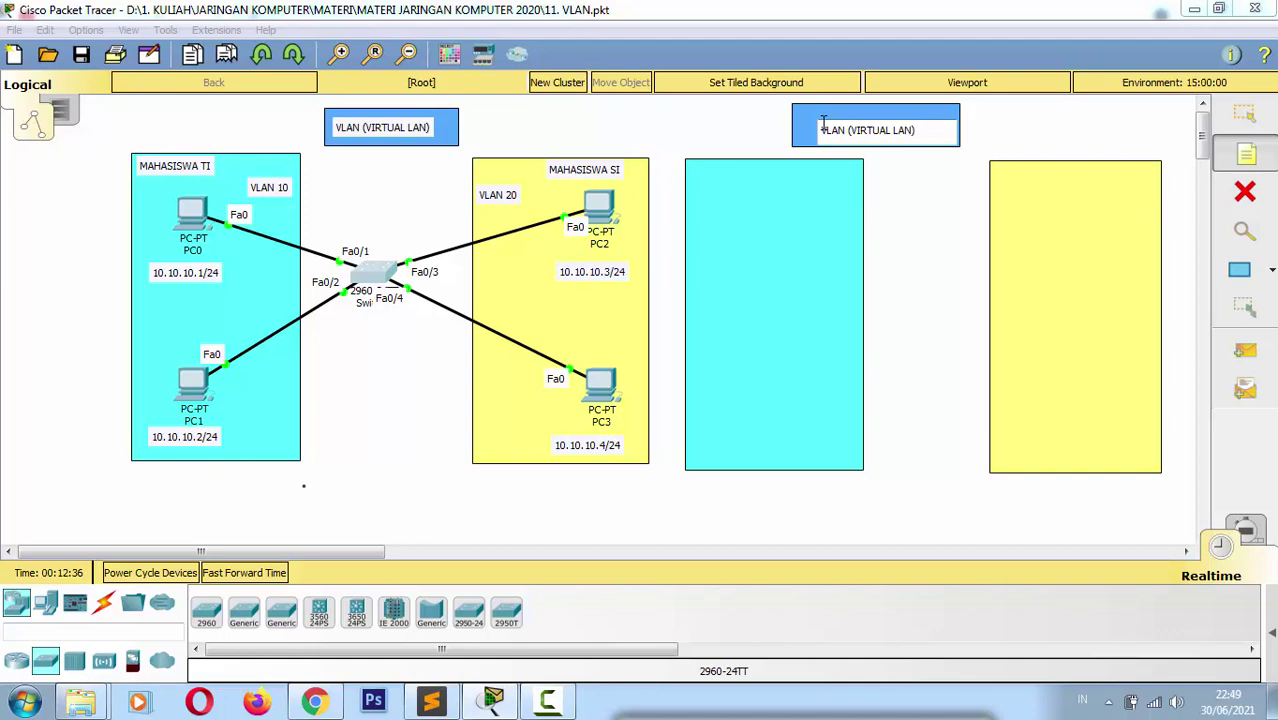
left_click(1237, 137)
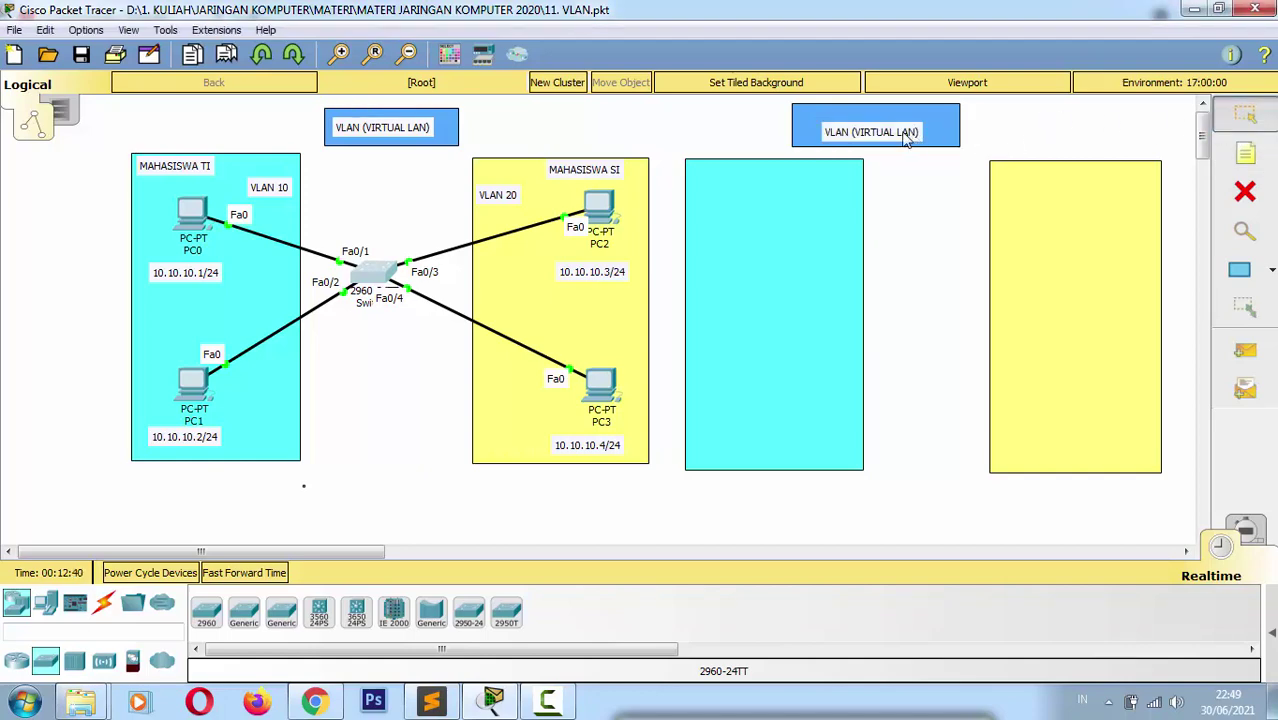
left_click_drag(903, 133, 904, 126)
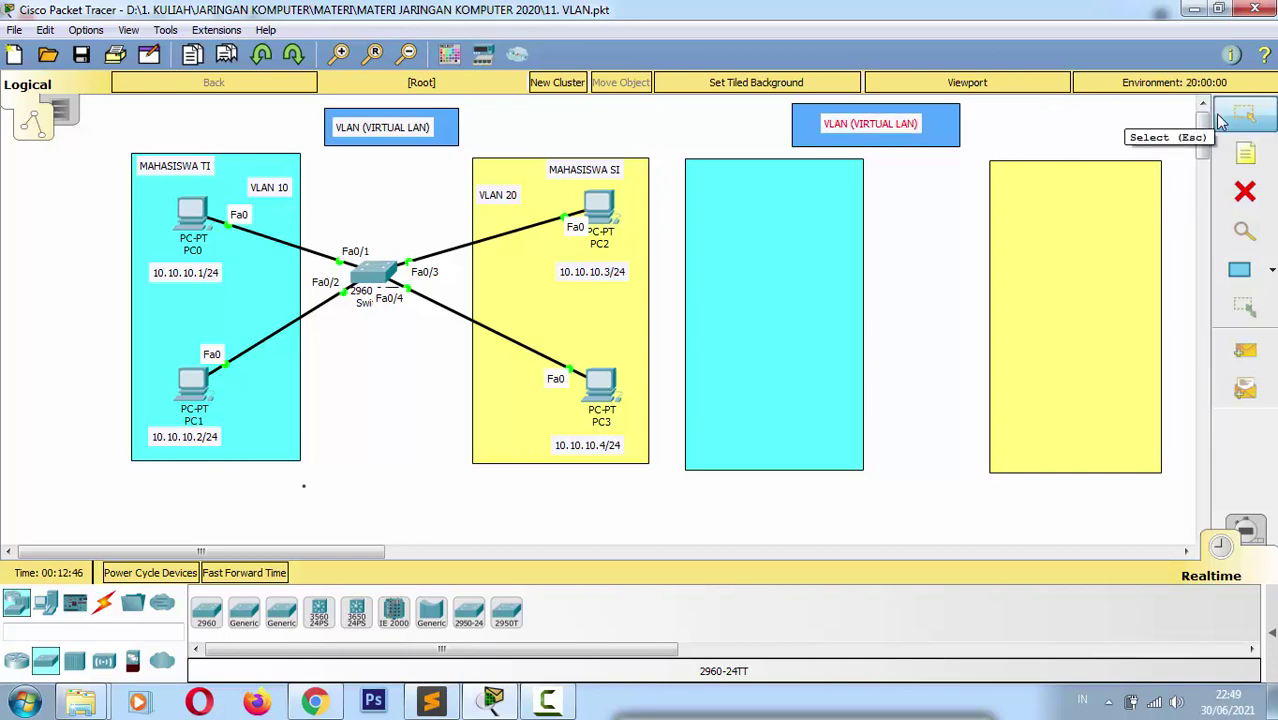
Step: Label the new cyan rectangle with the note "MAHASISWA TI" and the new yellow rectangle with "MAHASISWA SI"
left_click(1245, 153)
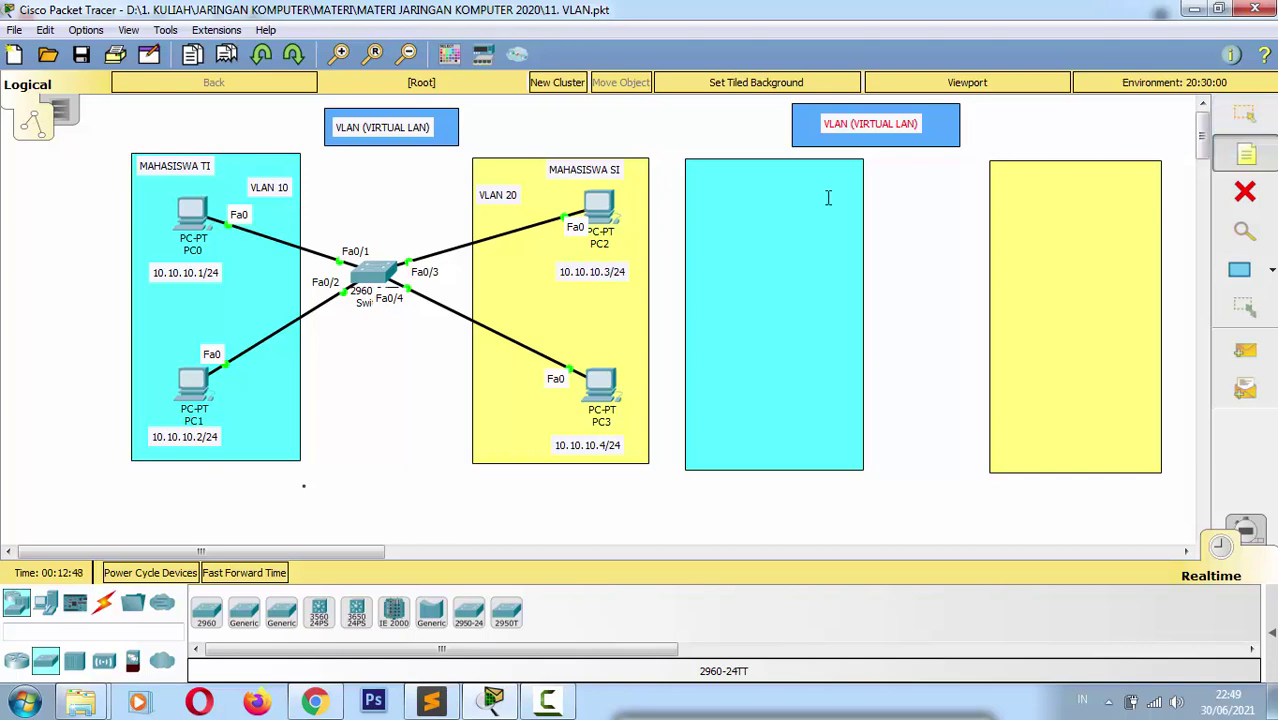
left_click(707, 176)
type("MAHASISWA TI")
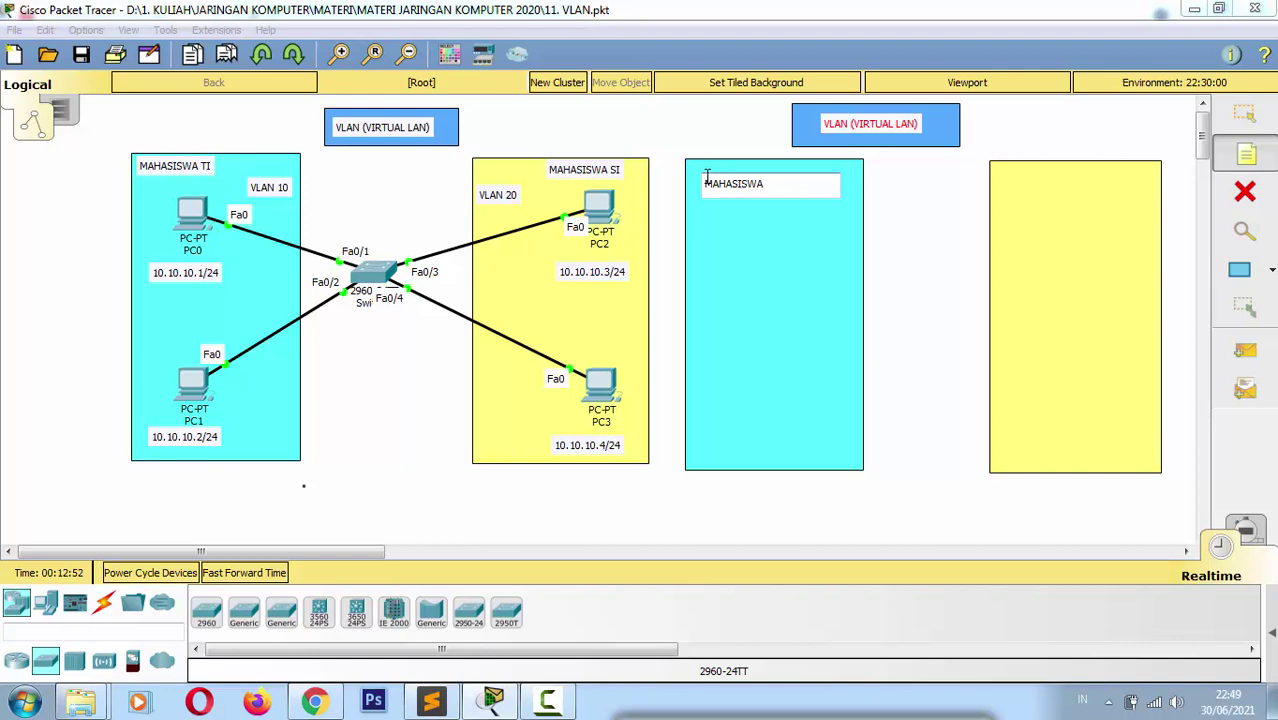
left_click(1003, 186)
type("MAHASIS")
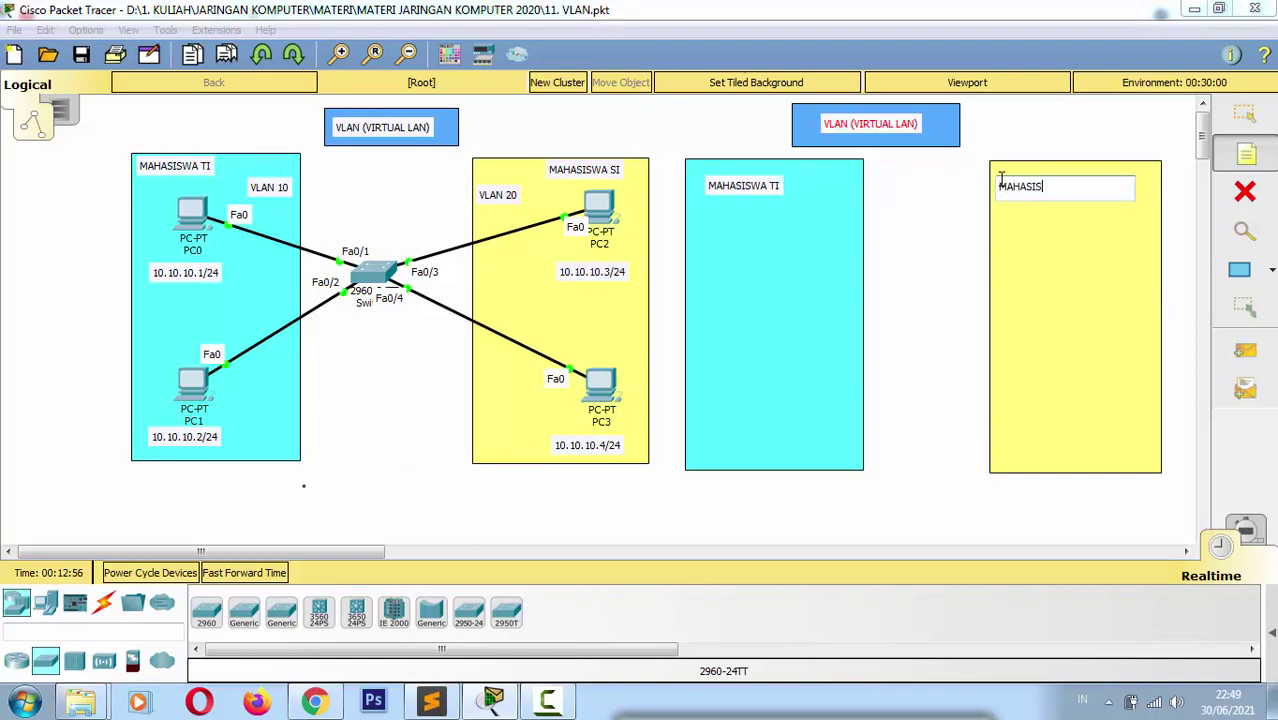
type("WA SI")
left_click(1244, 114)
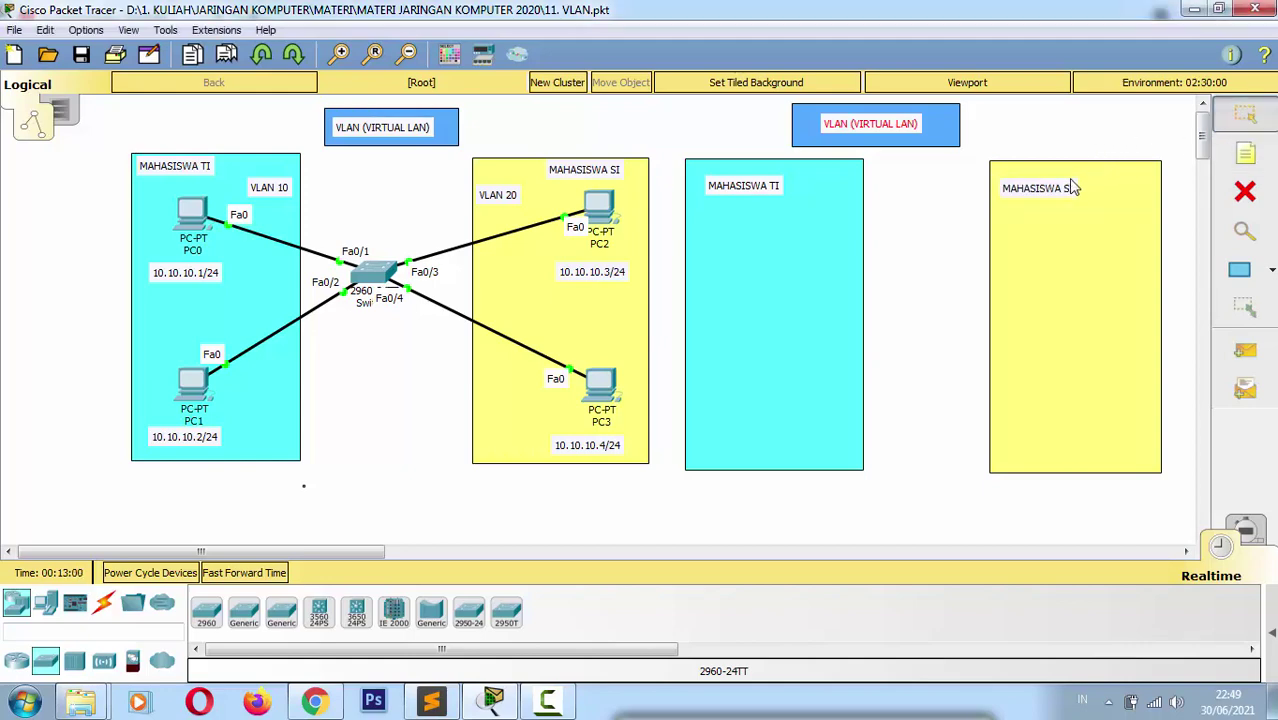
Step: Move the new MAHASISWA TI and MAHASISWA SI notes into the upper-left corners of their cyan and yellow rectangles
left_click_drag(1068, 190, 1062, 177)
mouse_move(755, 188)
left_mouse_down()
mouse_move(739, 177)
mouse_move(748, 172)
left_mouse_up()
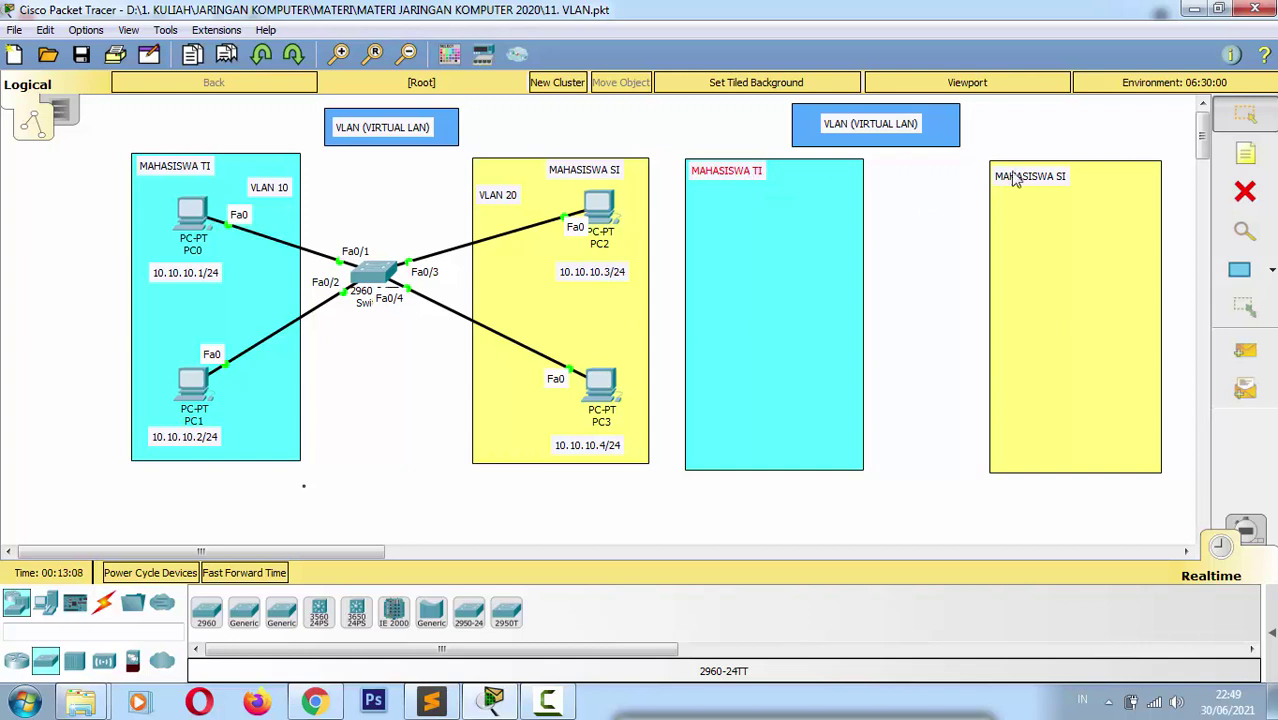
left_click_drag(1023, 180, 1025, 176)
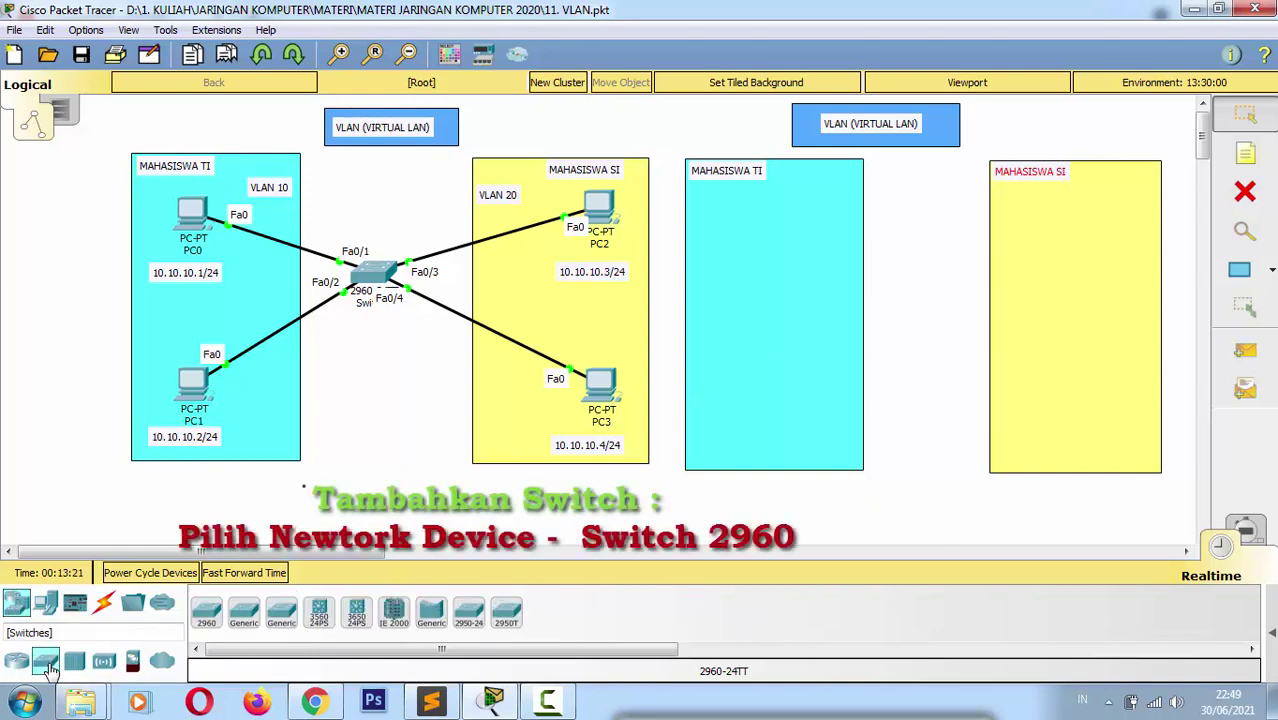
Step: Place a 2960 switch between the two new areas and two generic PCs, one above the other, in the new cyan area
left_click(207, 612)
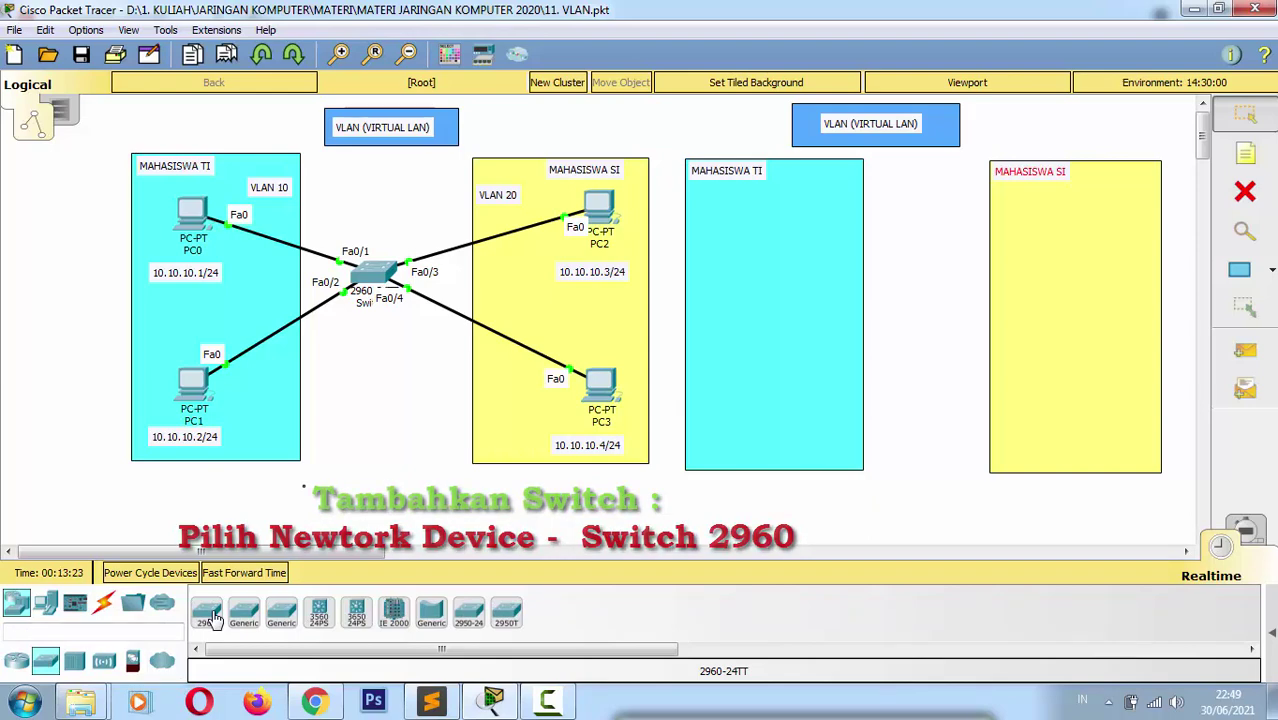
left_click(920, 298)
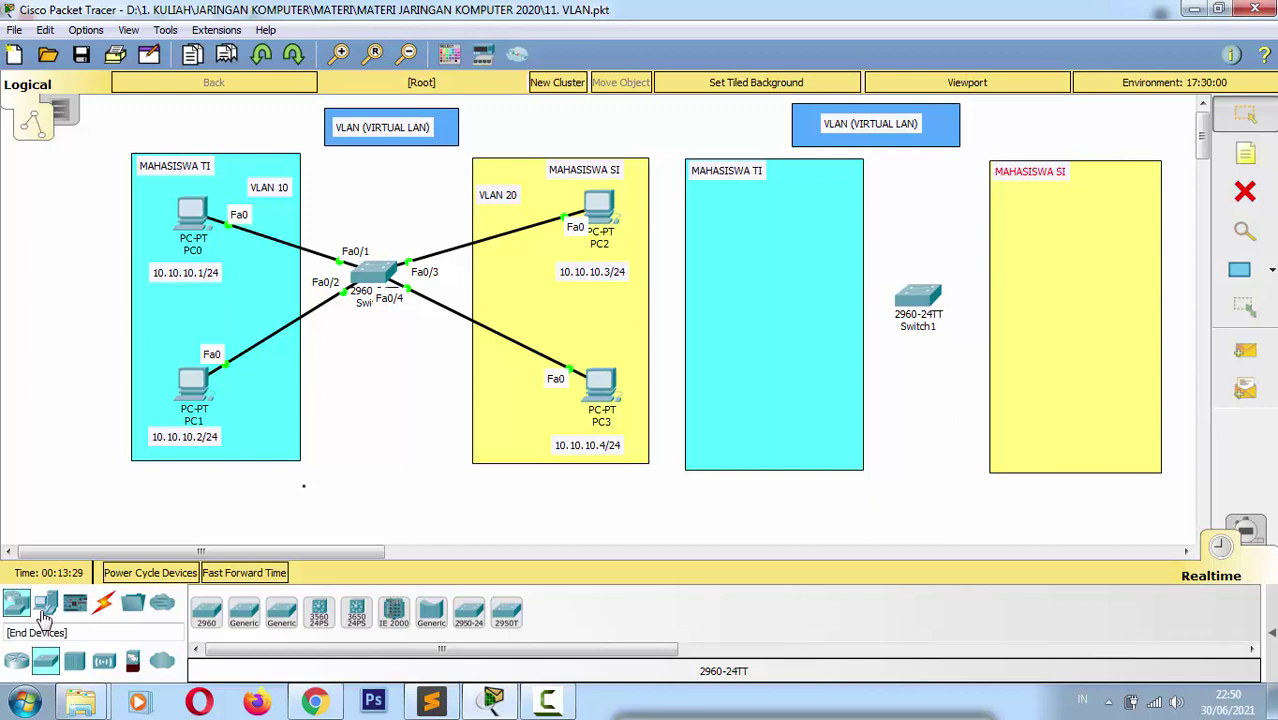
left_click(45, 606)
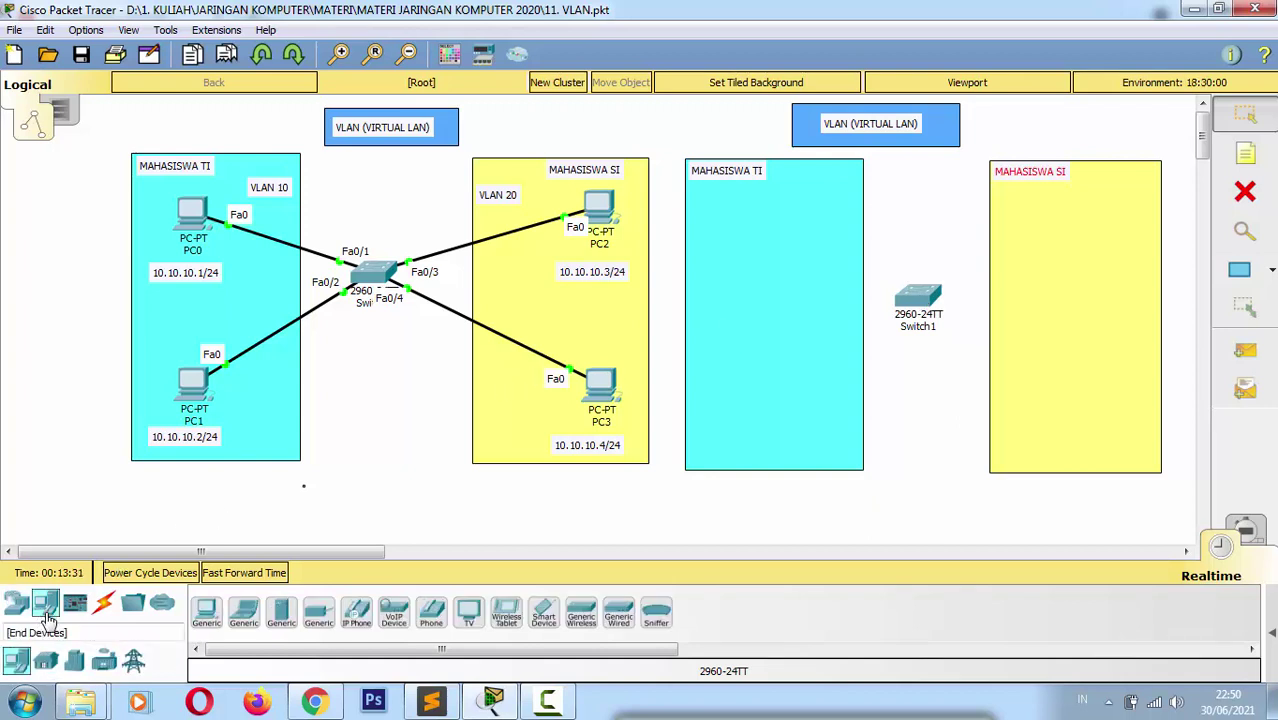
left_click(206, 612)
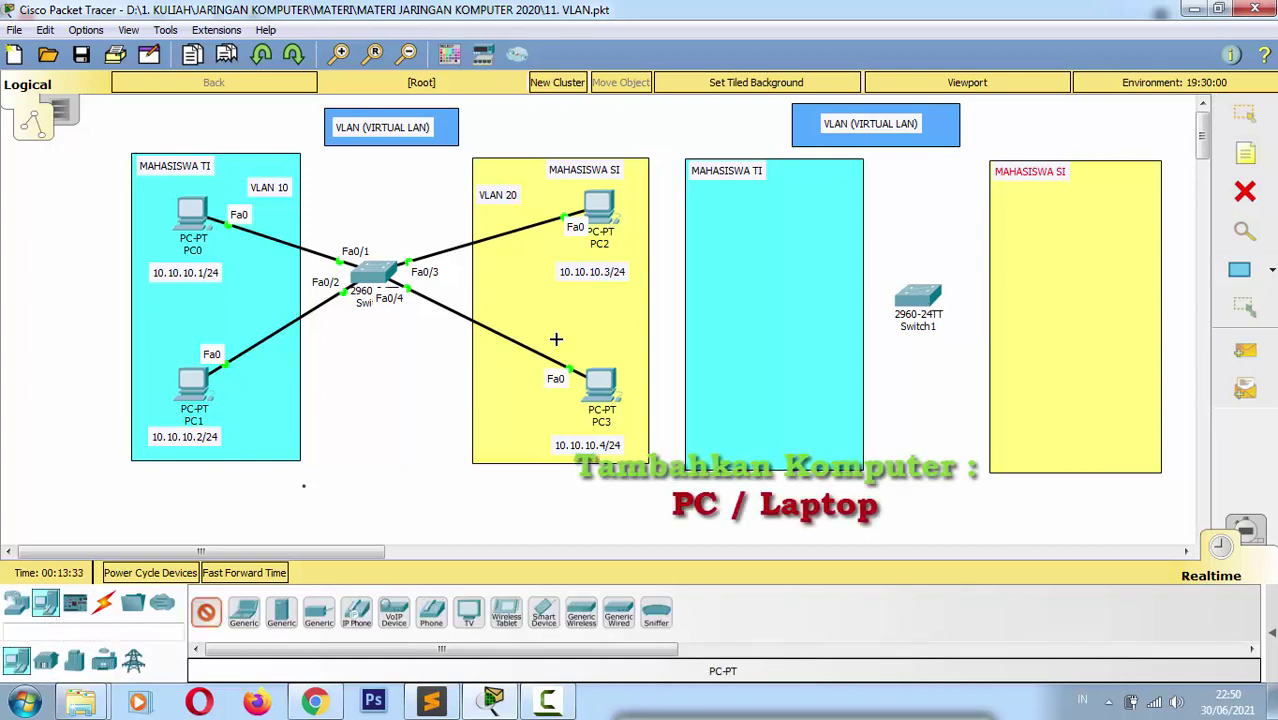
left_click(755, 229)
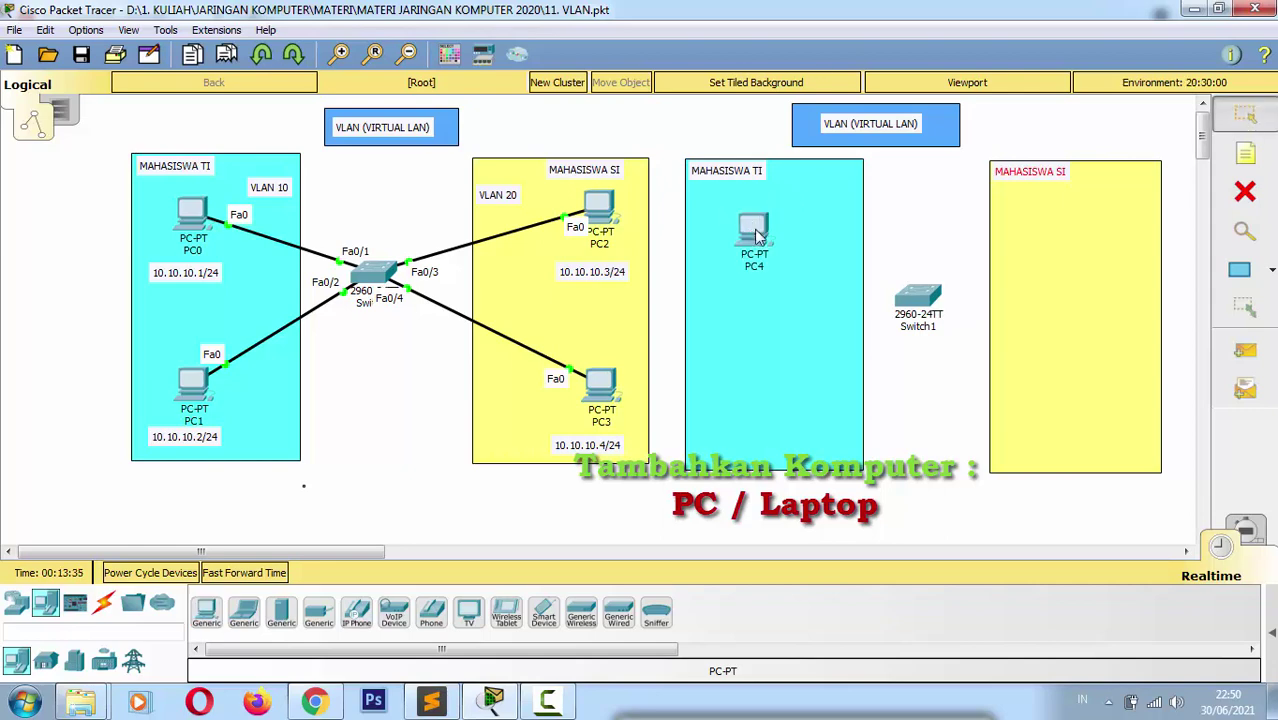
left_click(208, 616)
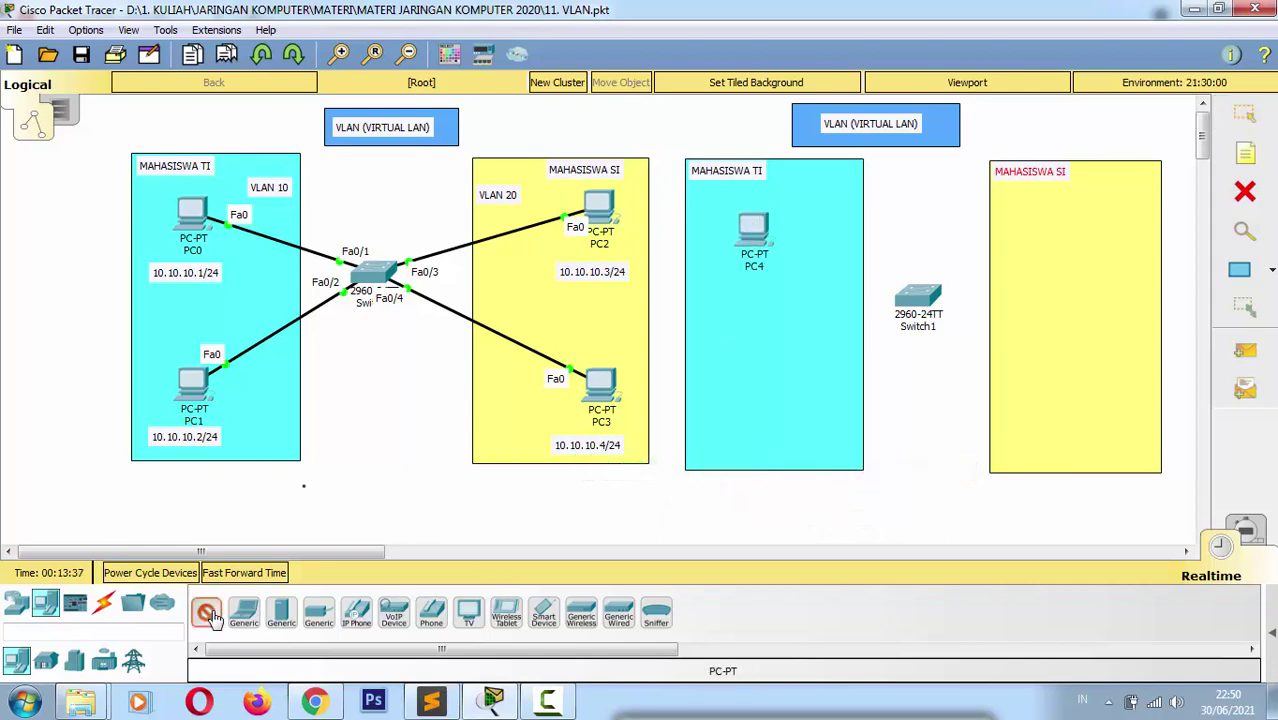
left_click(755, 368)
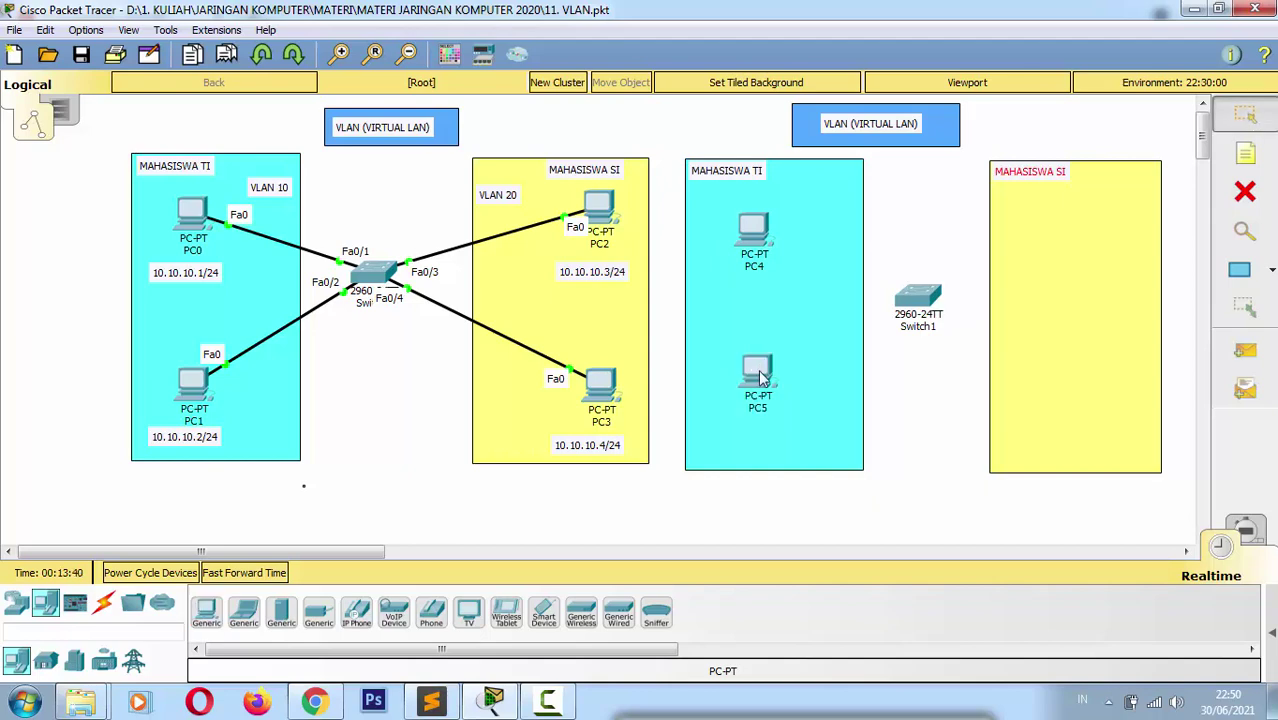
Step: Place two generic PCs in the new yellow area, one near its upper end and one near its lower end
left_click(216, 612)
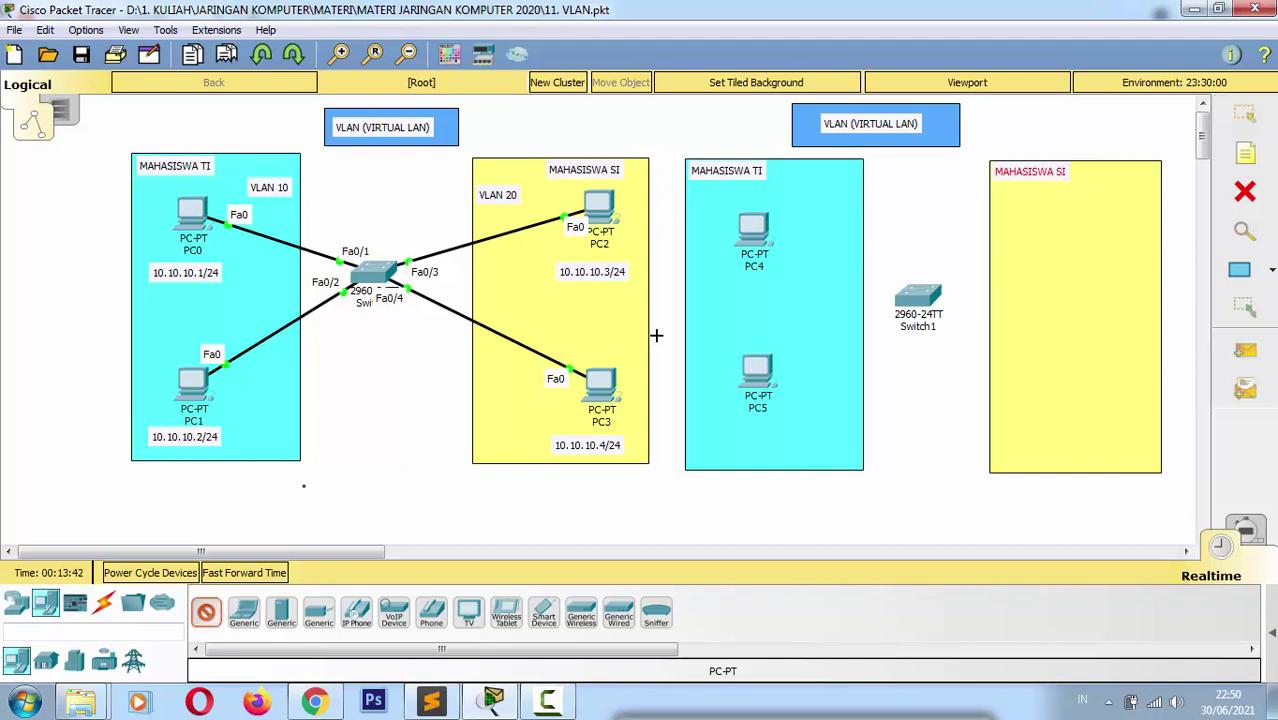
left_click(1081, 212)
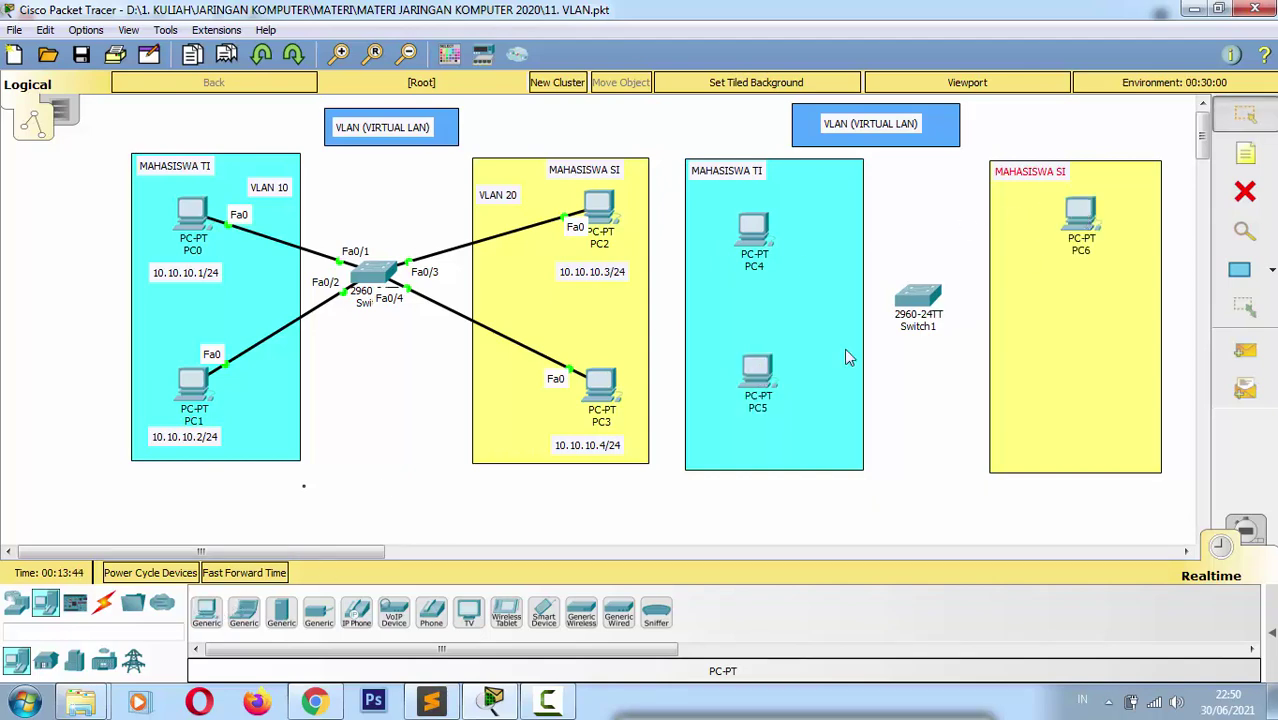
left_click(210, 622)
left_click(1072, 406)
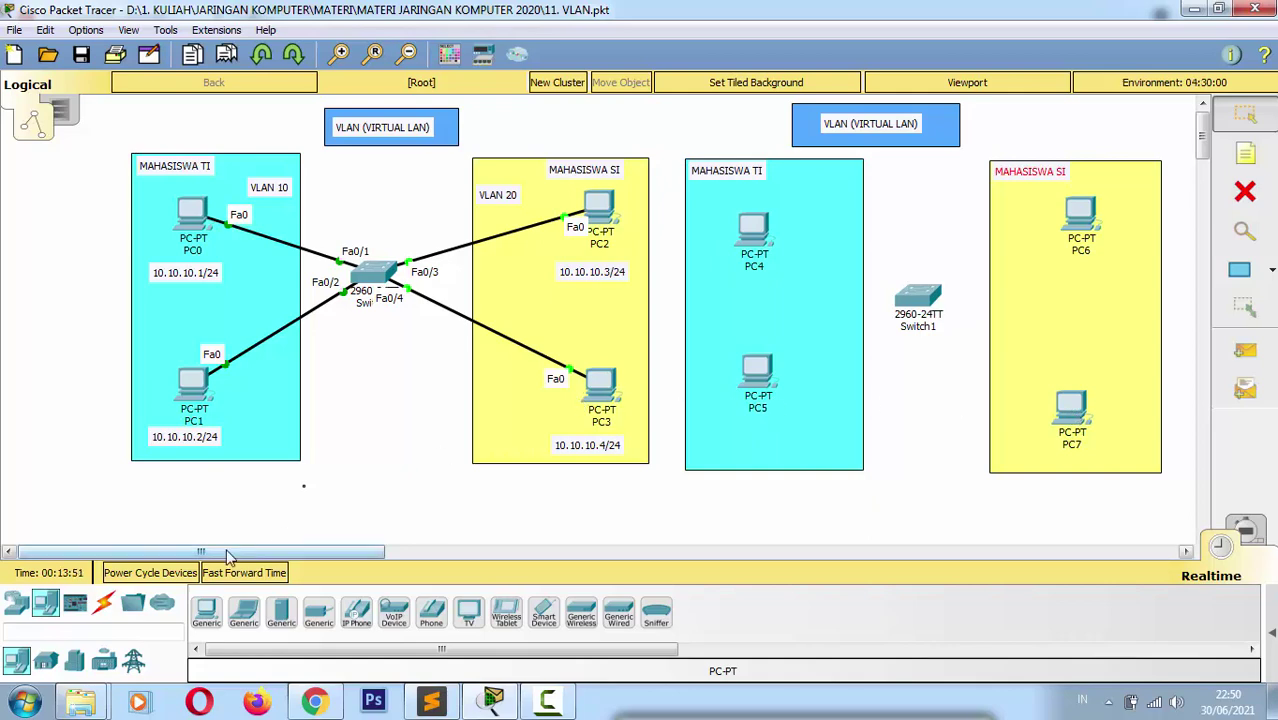
Step: Connect PC4 and PC5 to Switch1 using the automatically chosen connection type
left_click(104, 604)
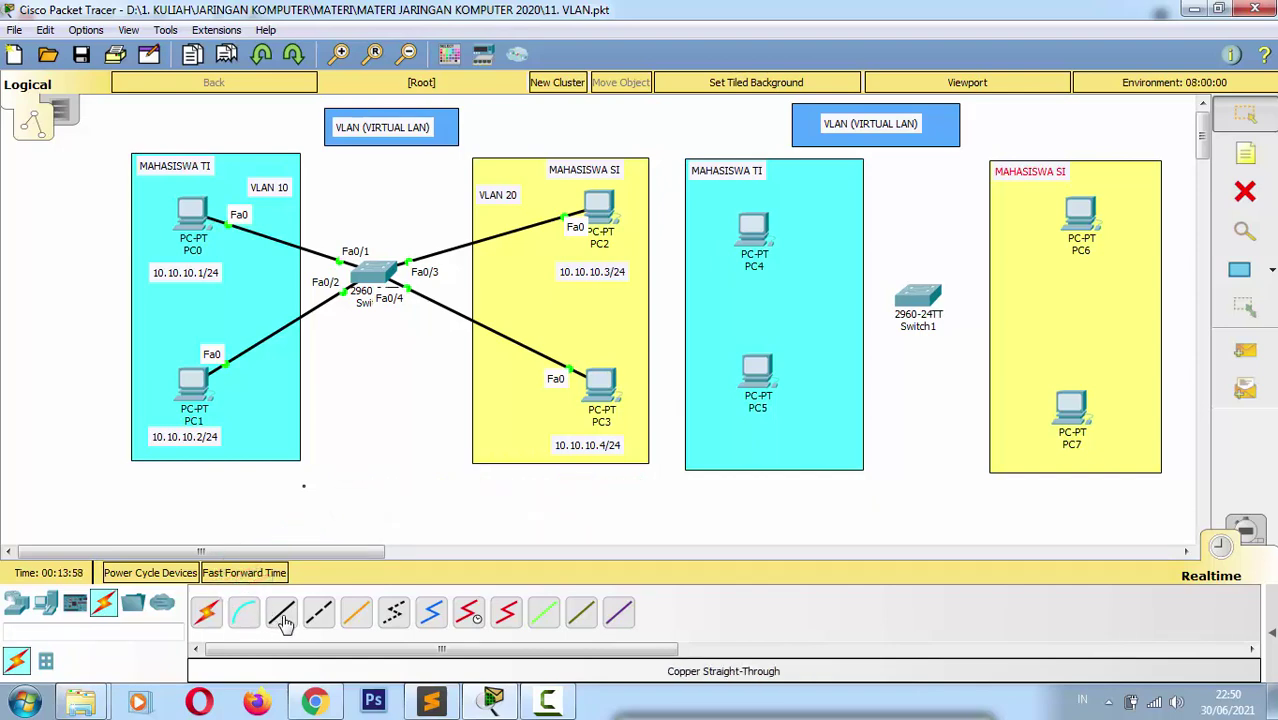
left_click(205, 612)
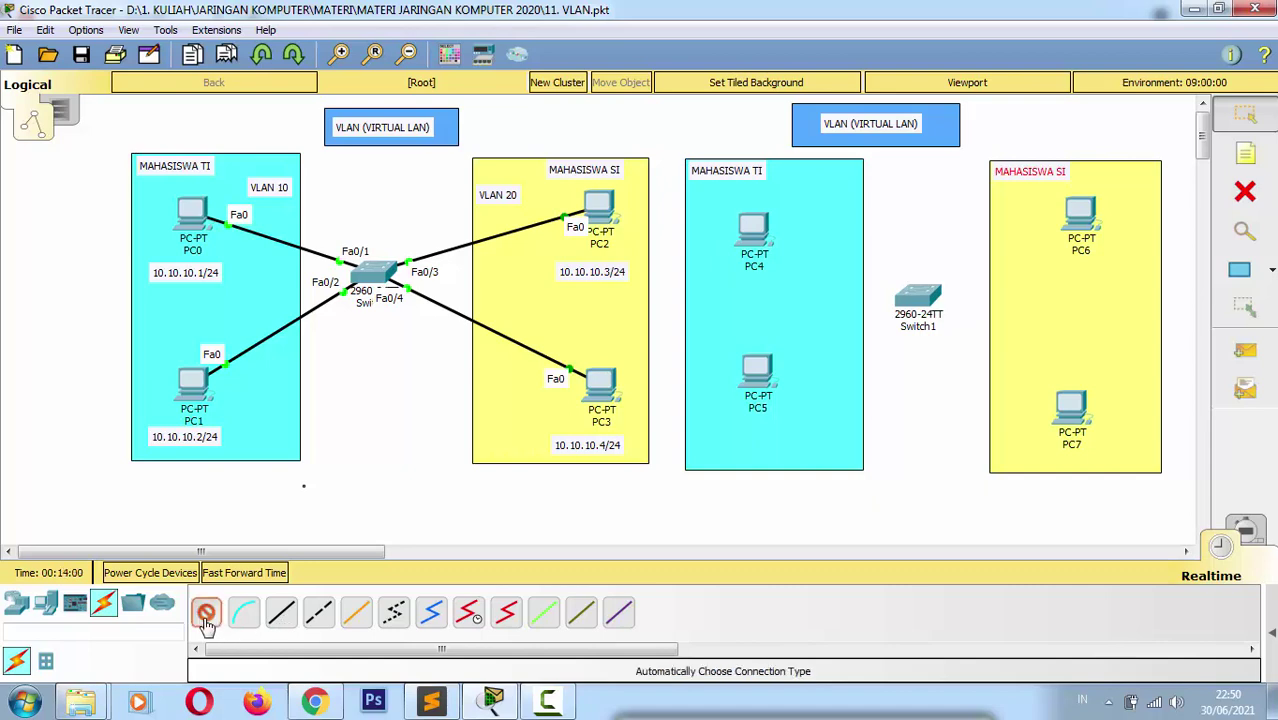
left_click(765, 230)
left_click(912, 290)
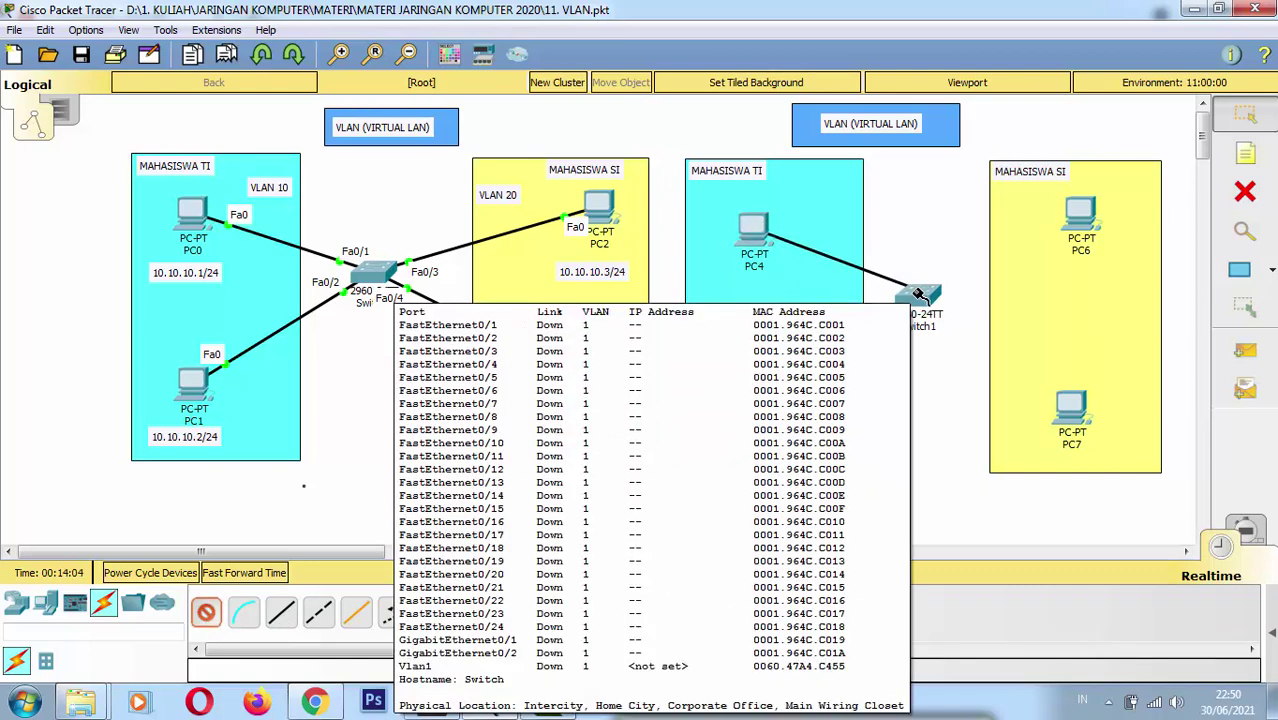
left_click(918, 292)
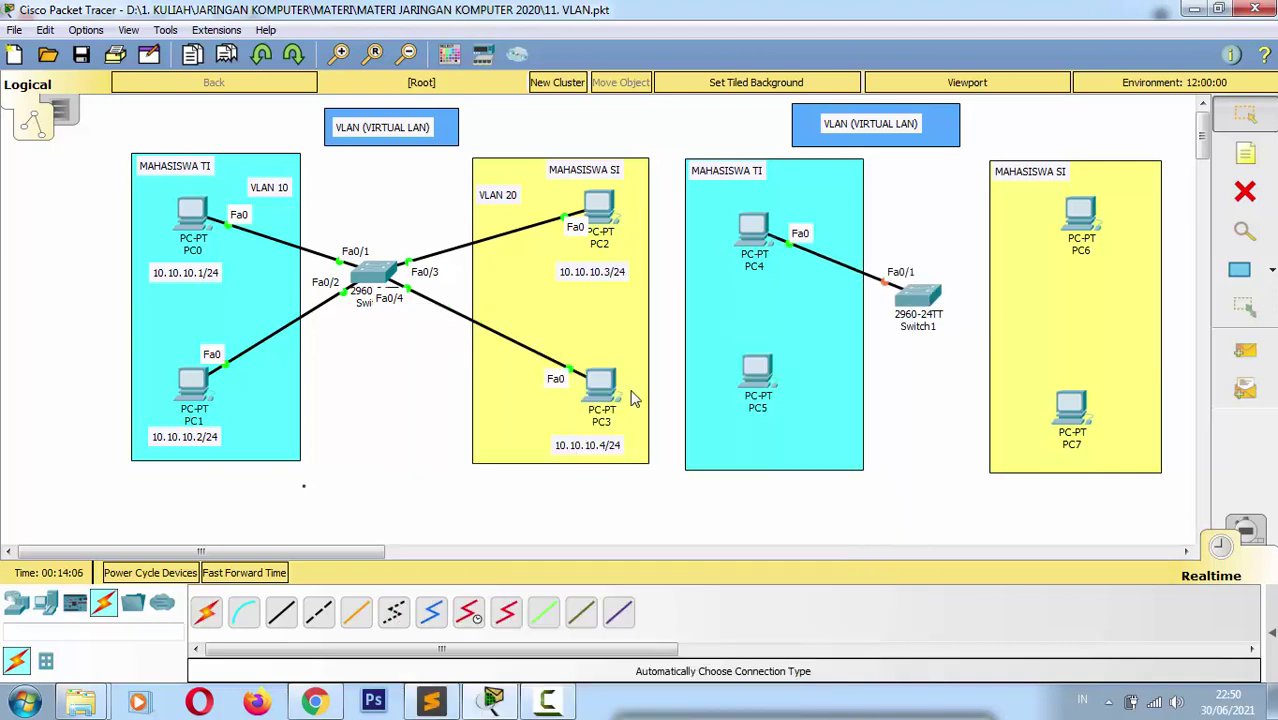
left_click(208, 614)
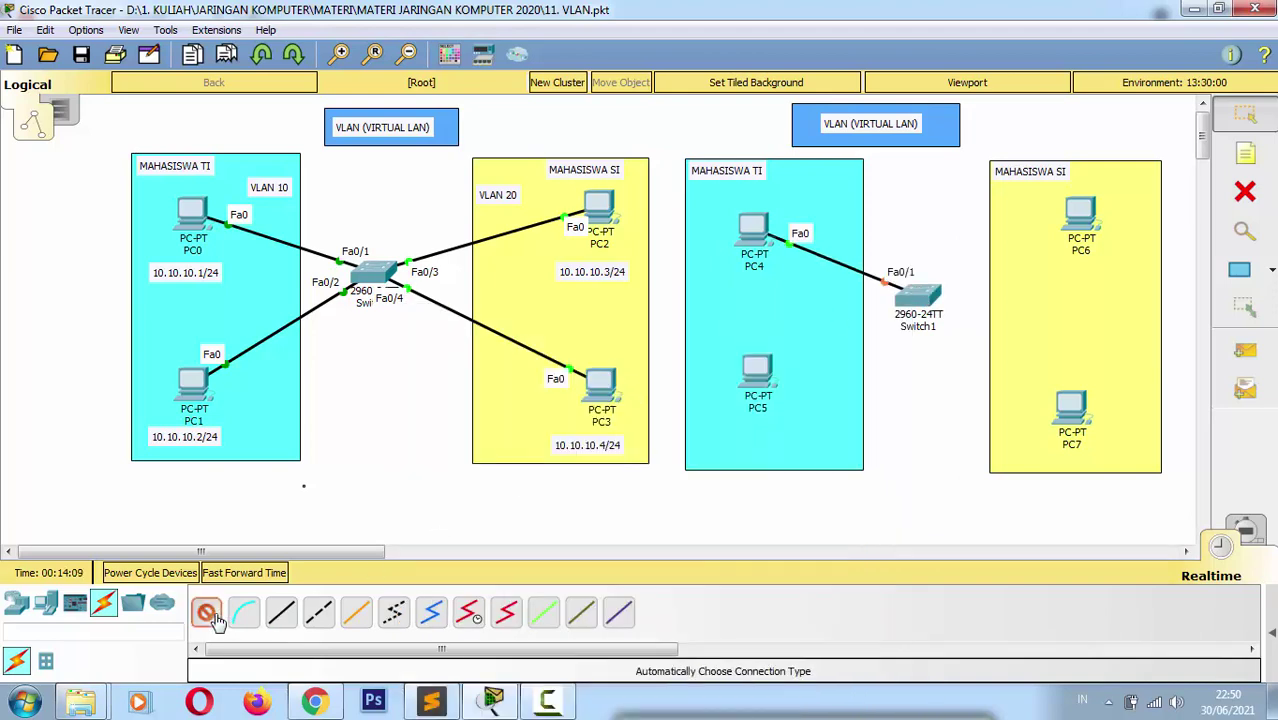
left_click(757, 370)
left_click(919, 300)
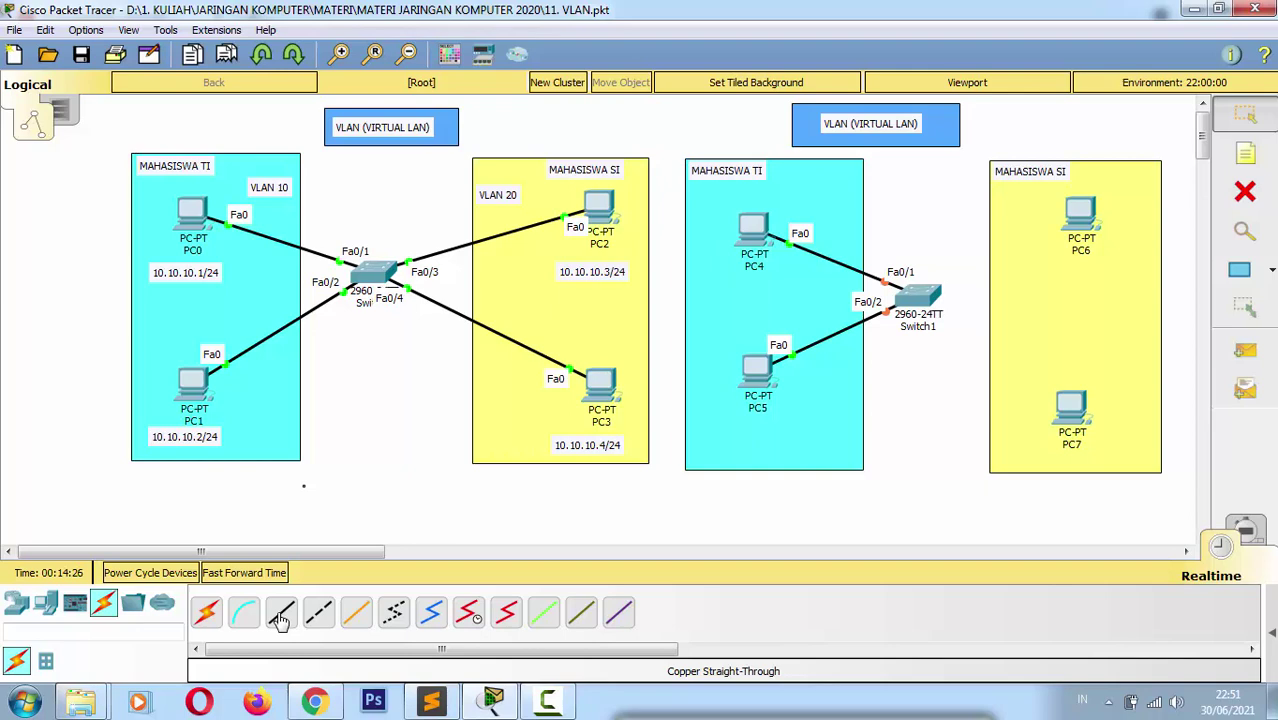
Step: Connect PC6 and PC7 to Switch1 using the automatically chosen connection type
left_click(207, 617)
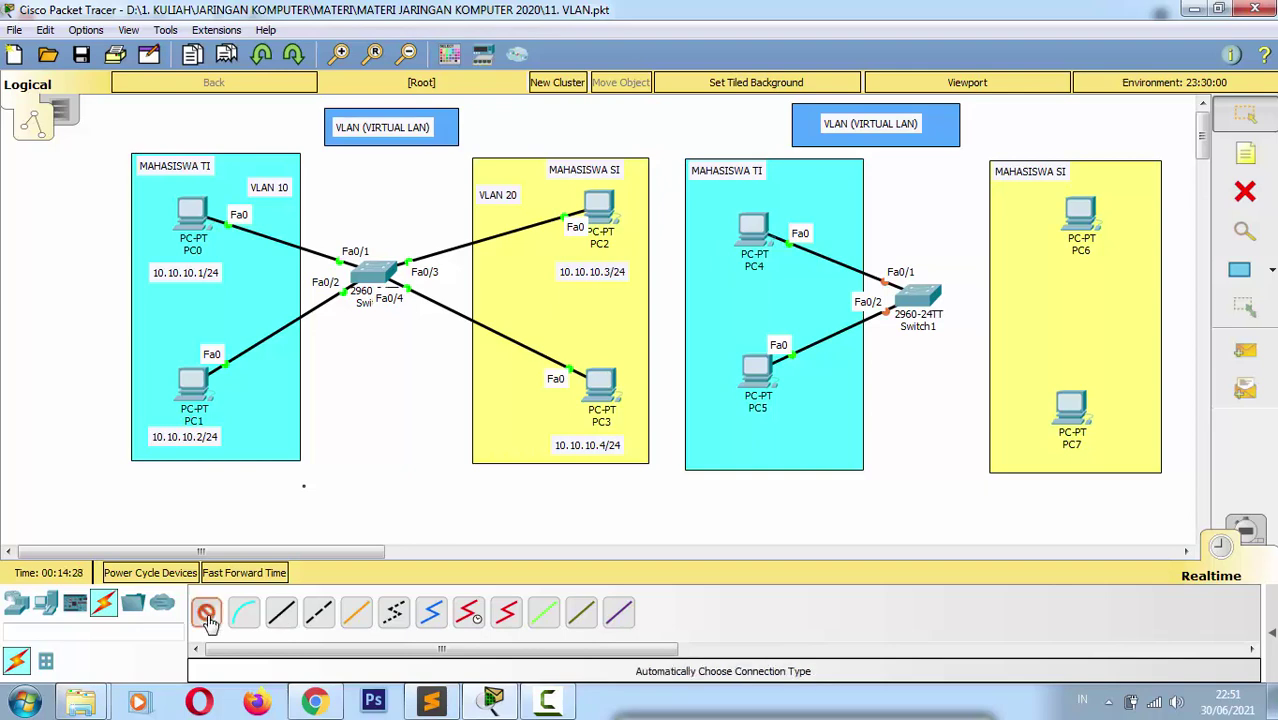
left_click(1084, 222)
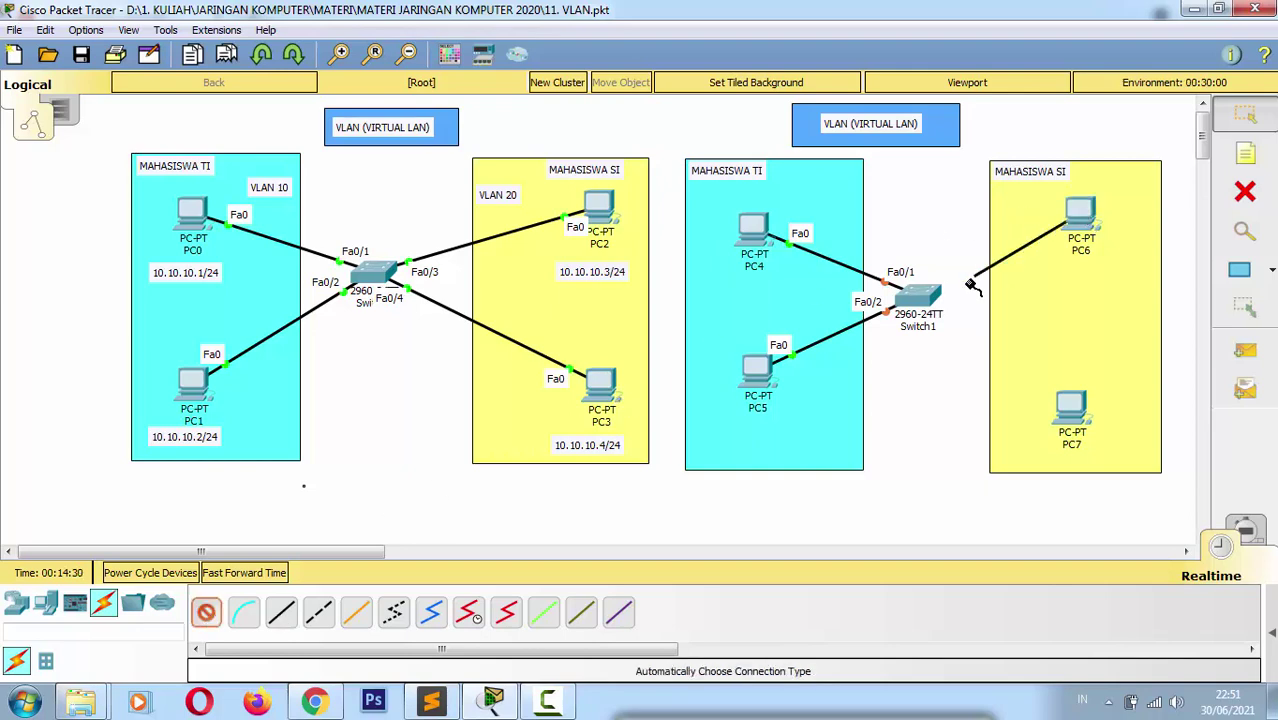
left_click(928, 294)
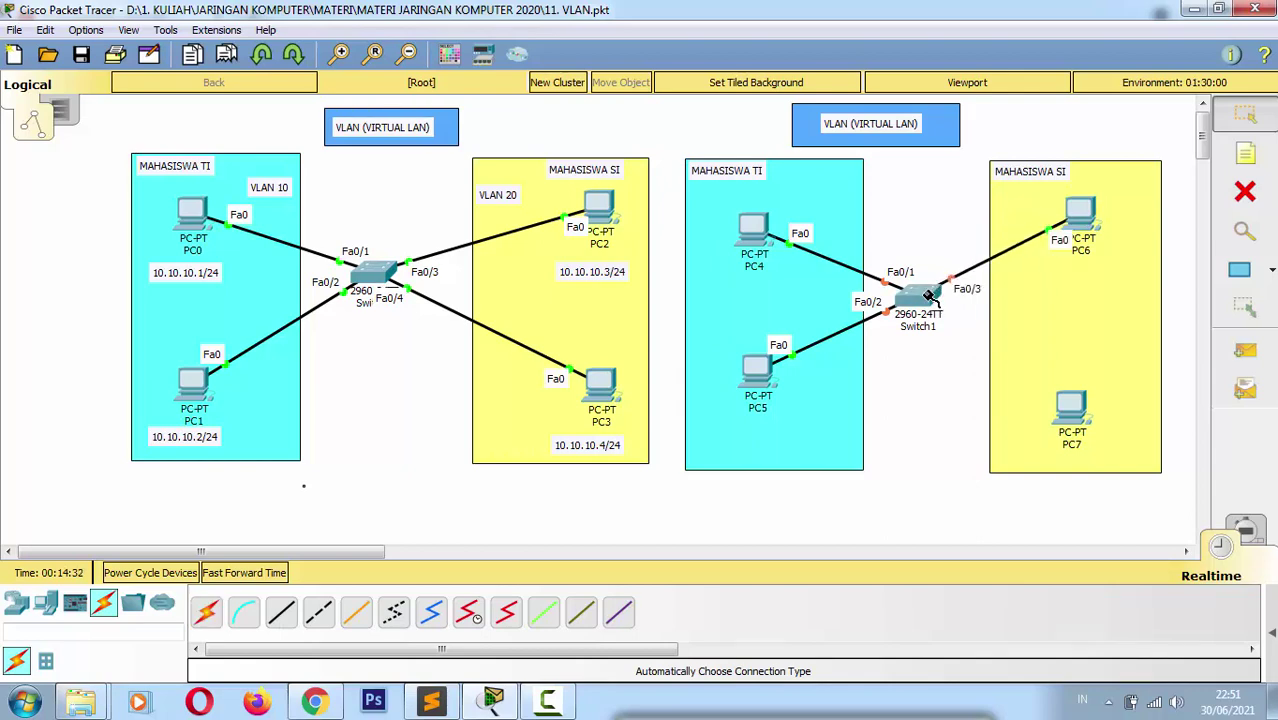
left_click(207, 612)
left_click(1070, 410)
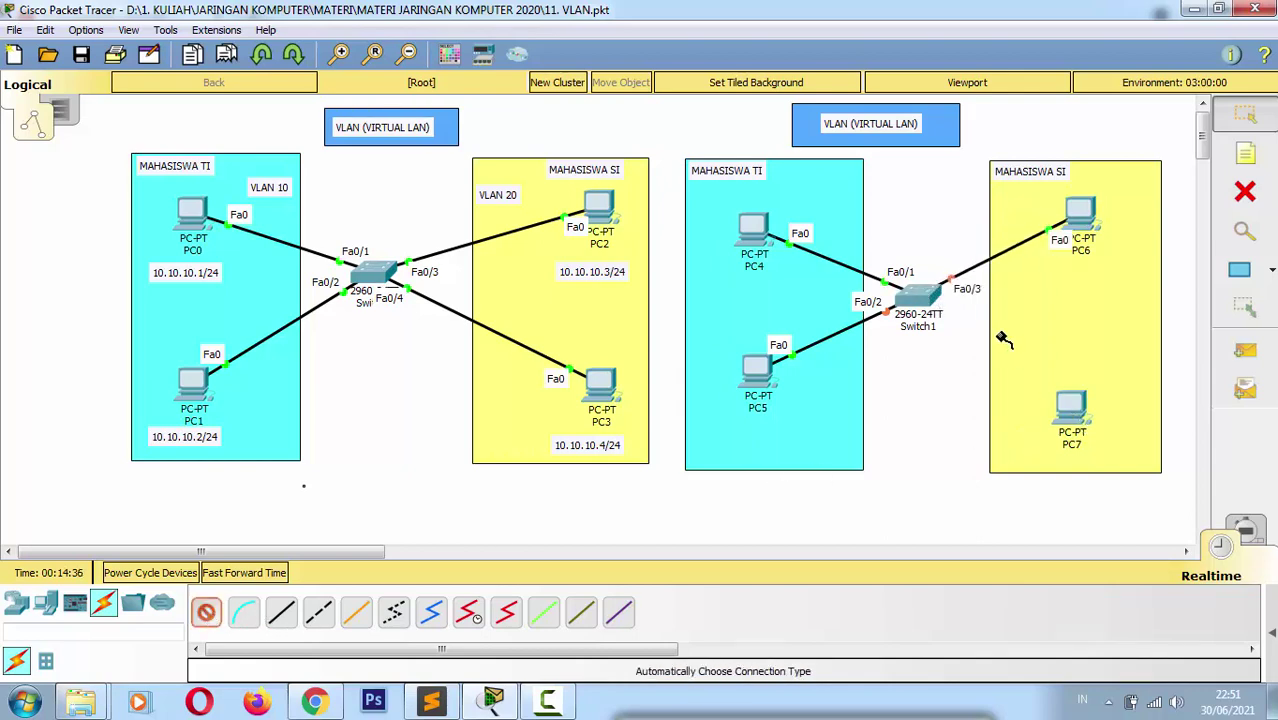
left_click(950, 310)
left_click(915, 298)
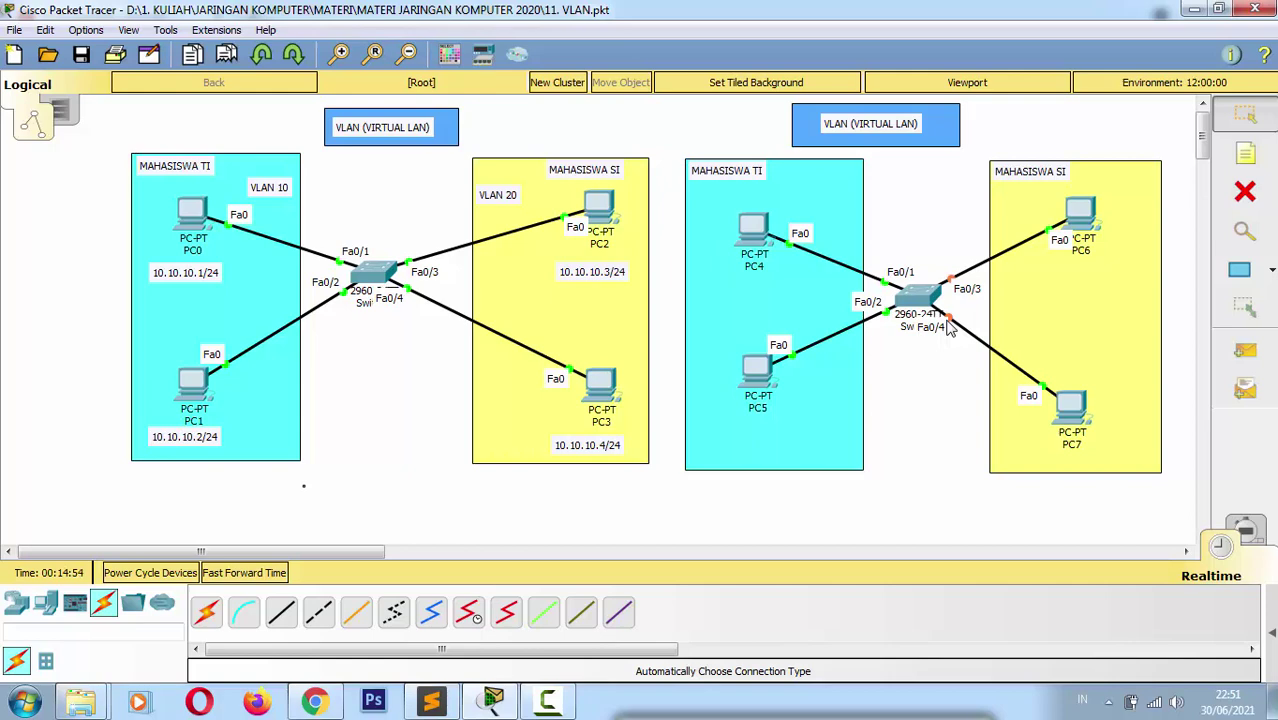
Step: Add address notes in the new cyan area: "10.10.10.1/24" below PC4 and "10.10.10.2/24" below PC5
left_click(1246, 163)
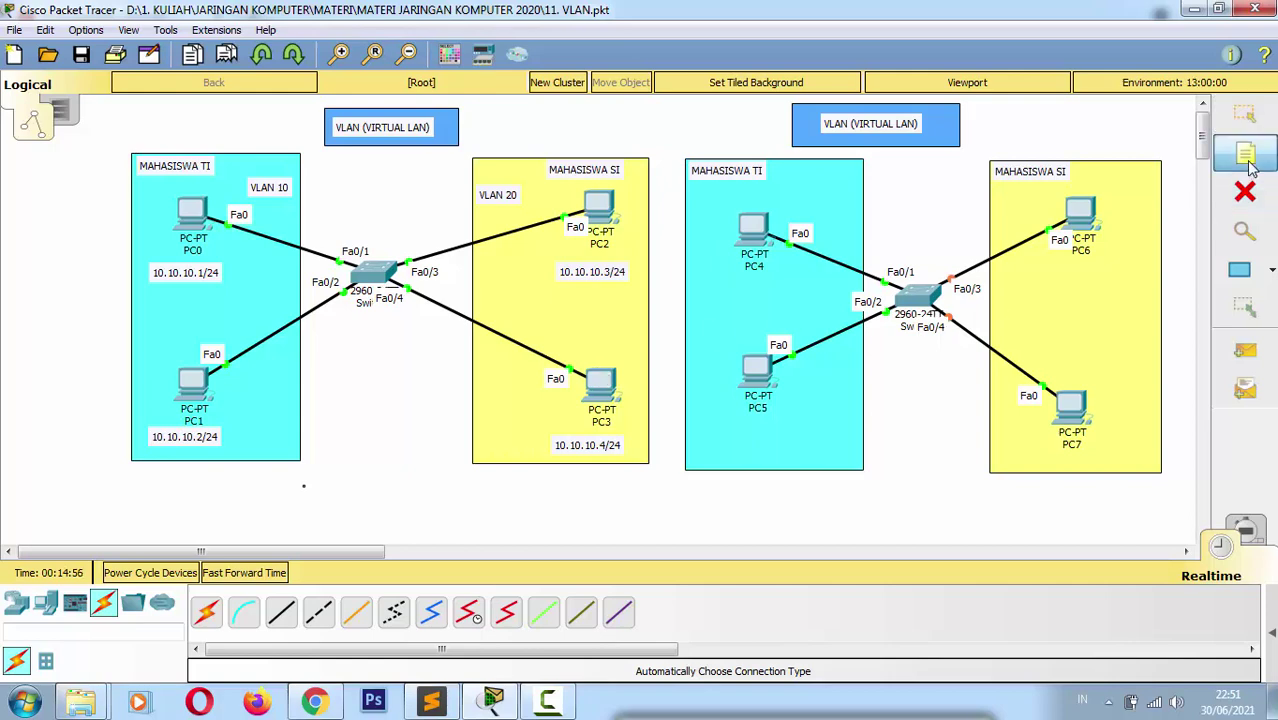
left_click(716, 286)
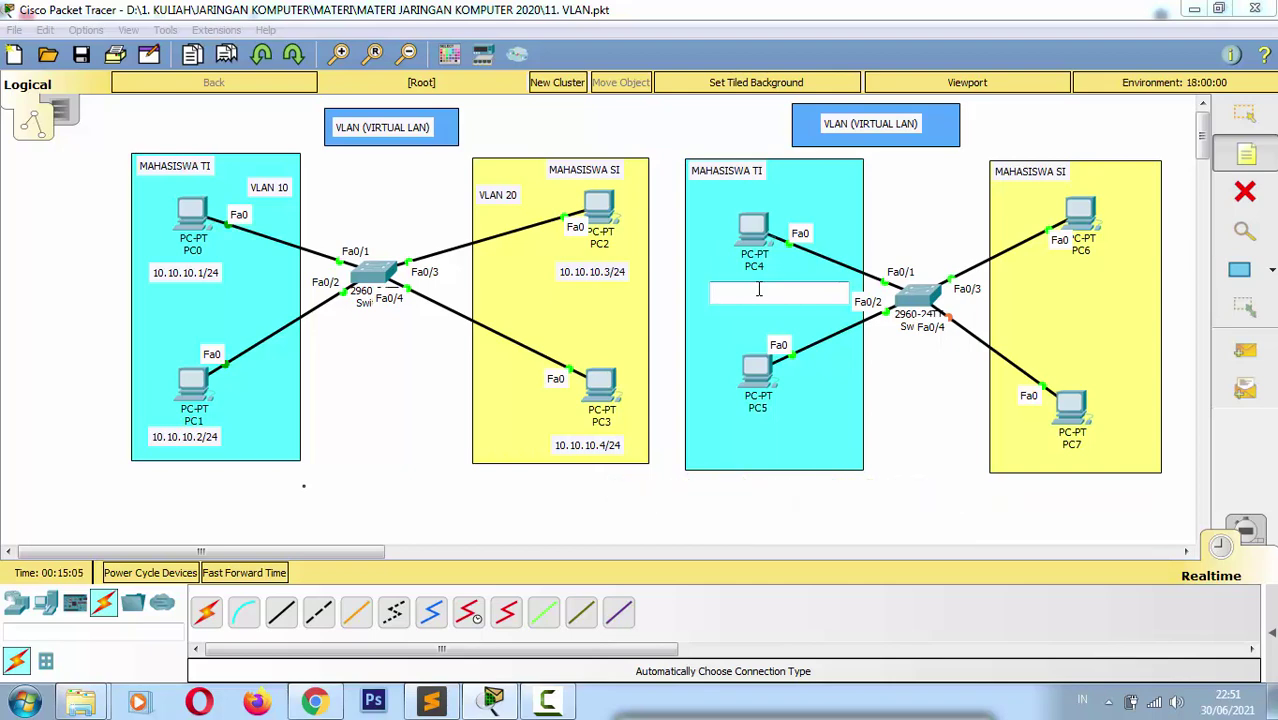
type("10.10.10.1")
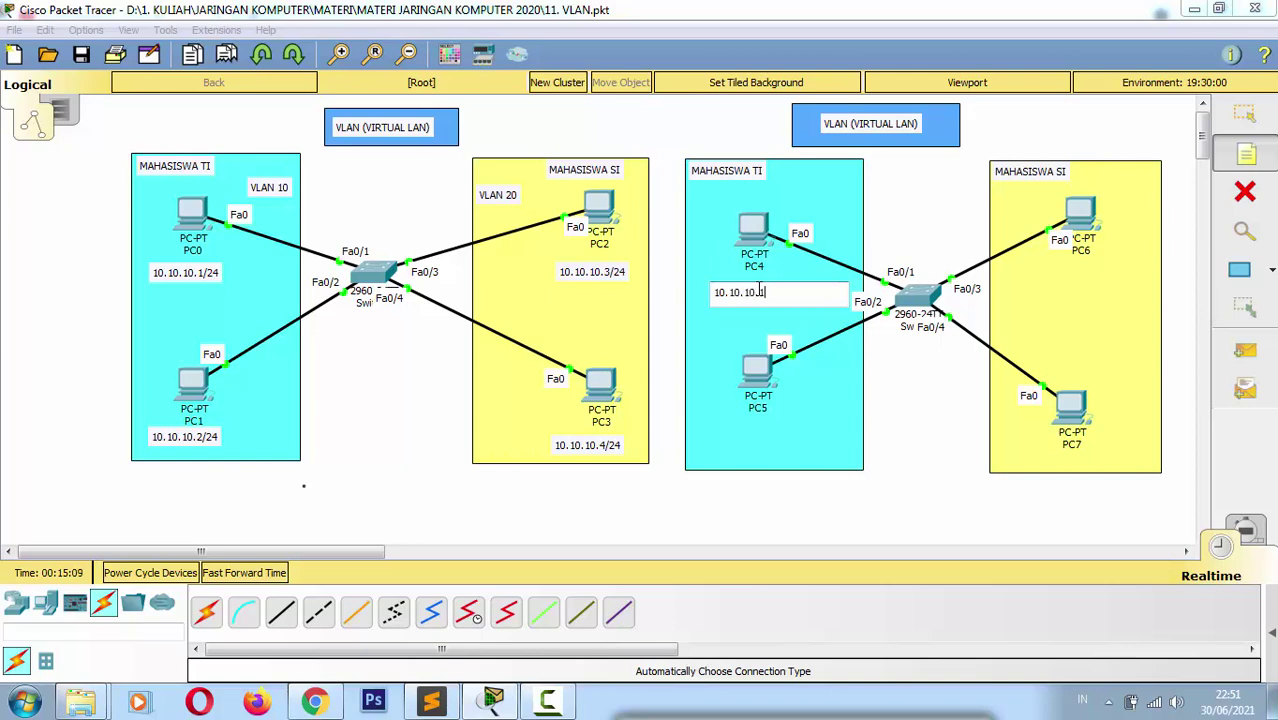
type("/24")
left_click(712, 438)
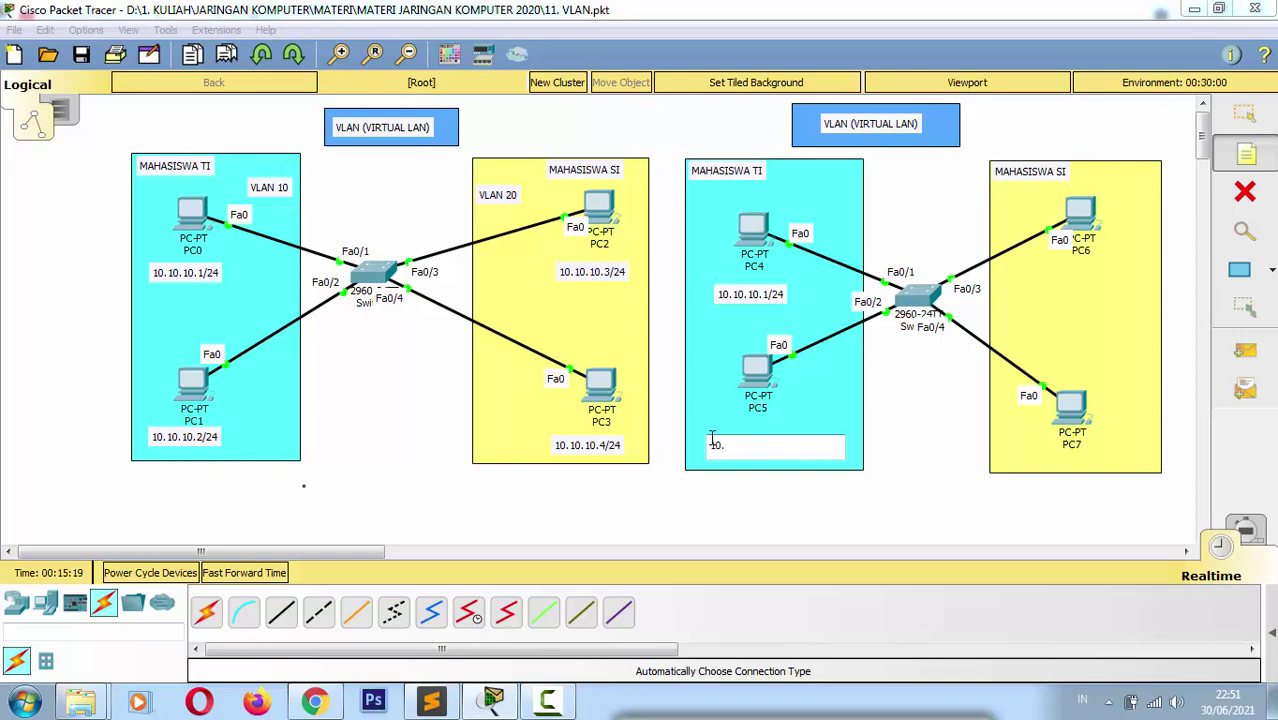
type("10.10.10.2/24")
Step: Add address notes in the new yellow area: "10.10.10.3/24" below PC6 and "10.10.10.4/24" below PC7
left_click(1053, 278)
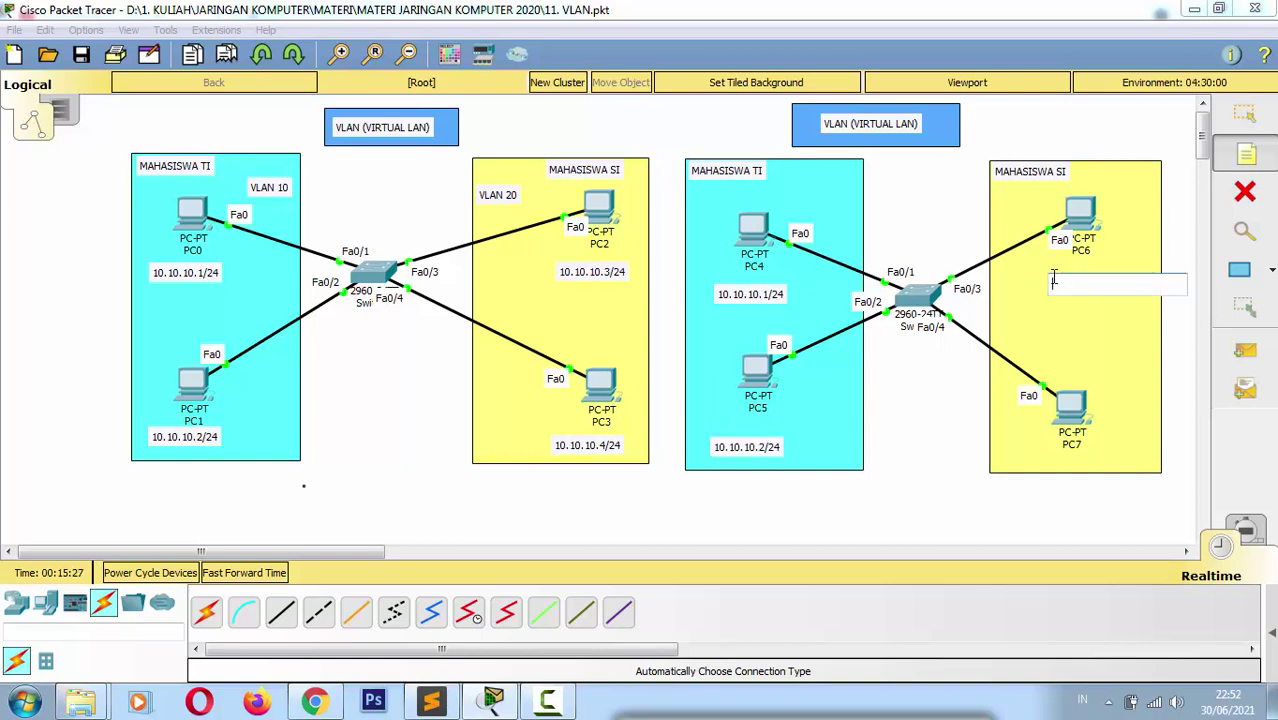
type("10.10.10.3")
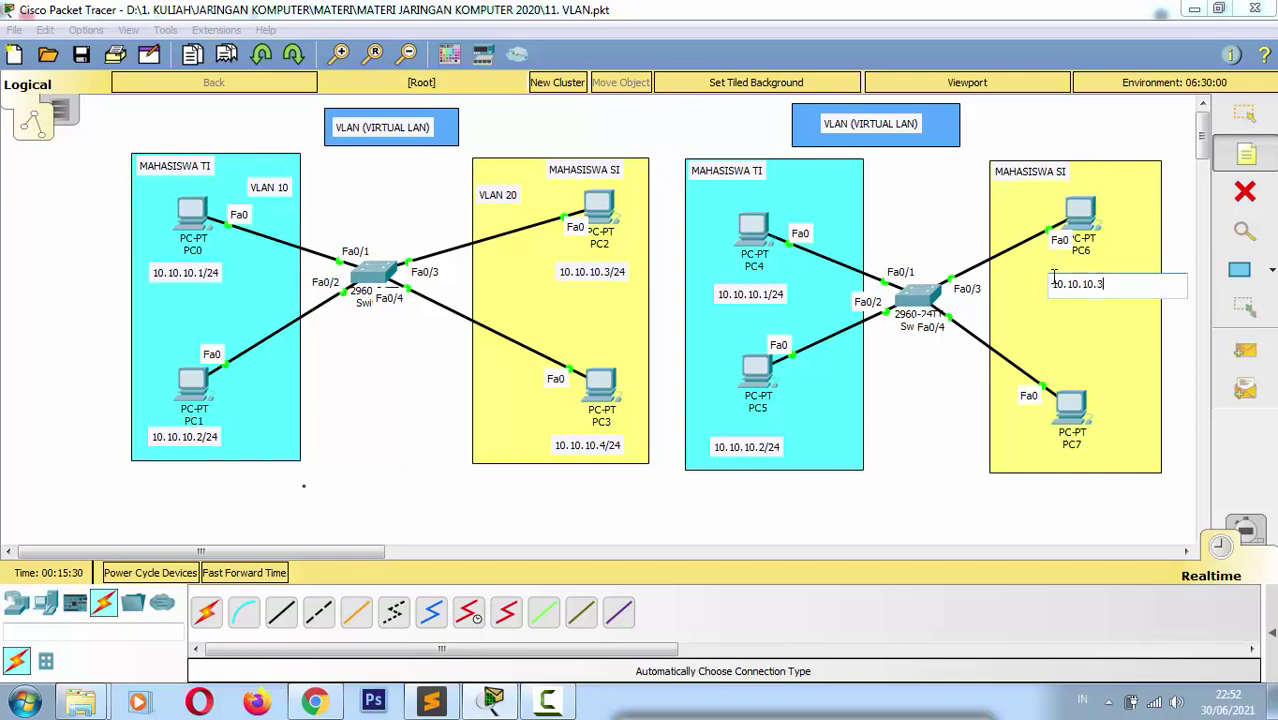
type("/24")
left_click(1025, 462)
type("10.10.10.")
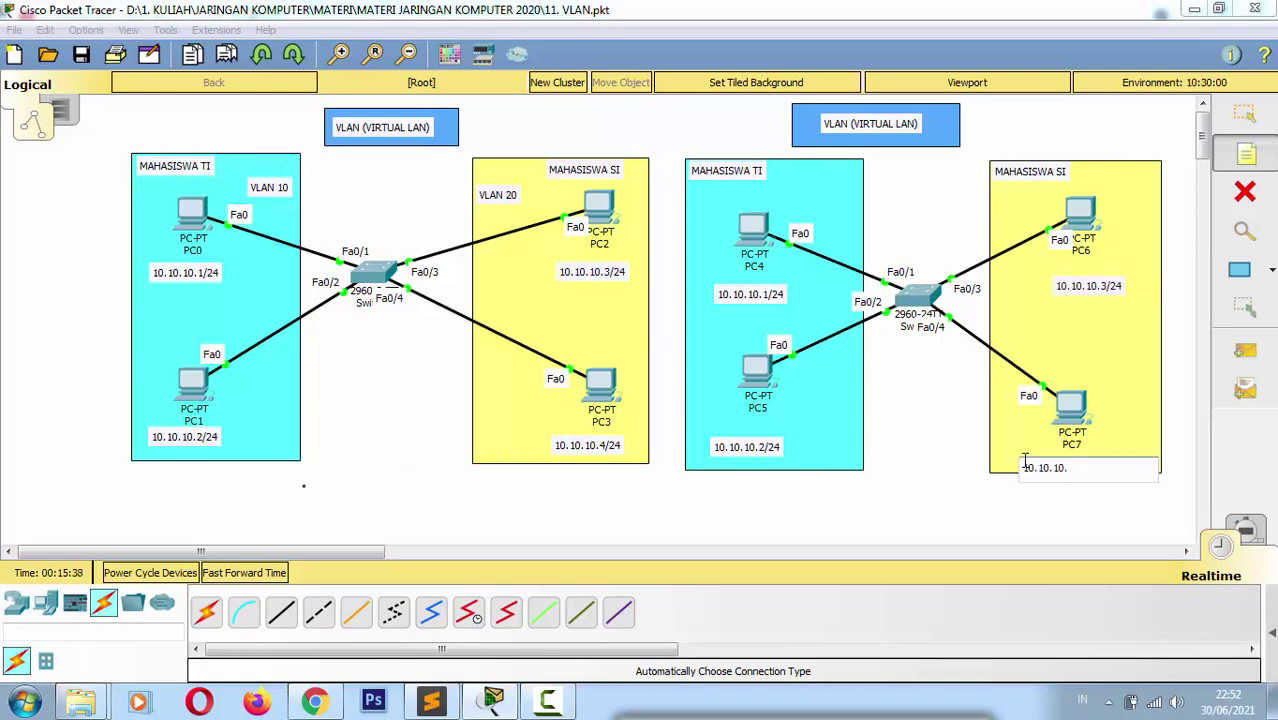
type("4/24")
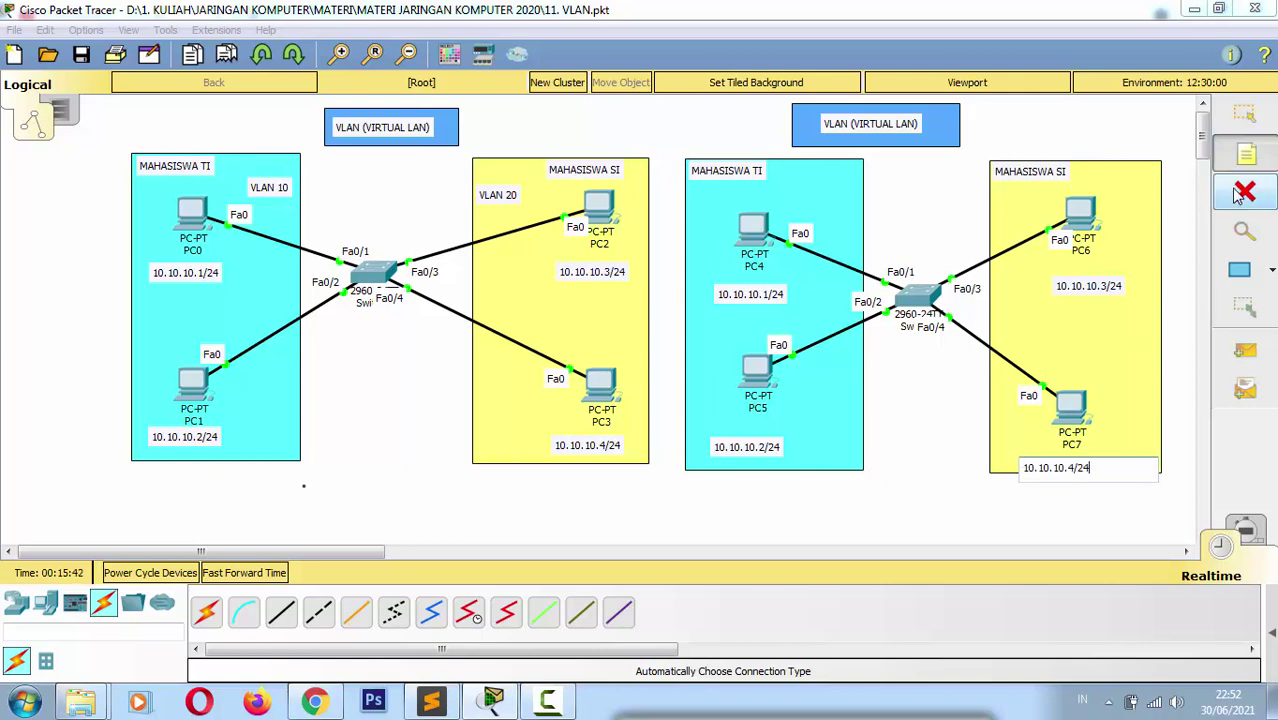
Step: Move PC7 up so it lines up under PC6, and place its 10.10.10.4/24 note directly below it inside the yellow area
left_click(1263, 128)
left_click_drag(1068, 418, 1080, 385)
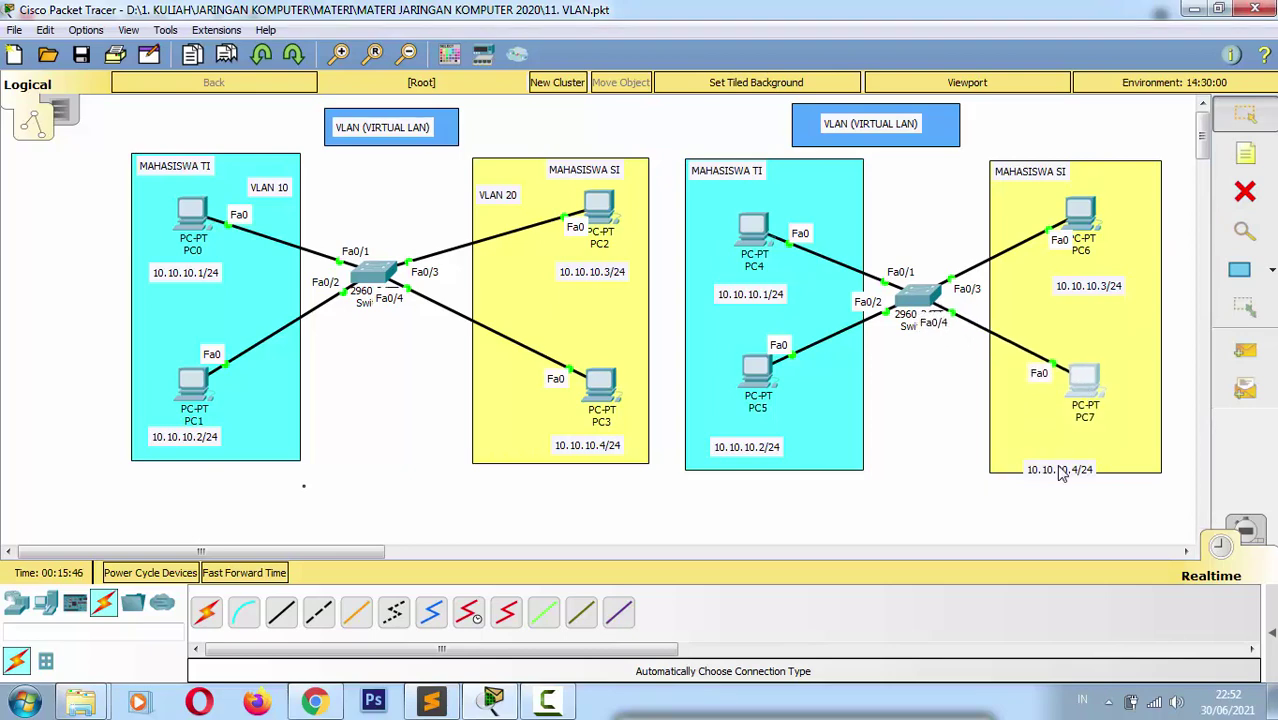
left_click_drag(1064, 471, 1088, 443)
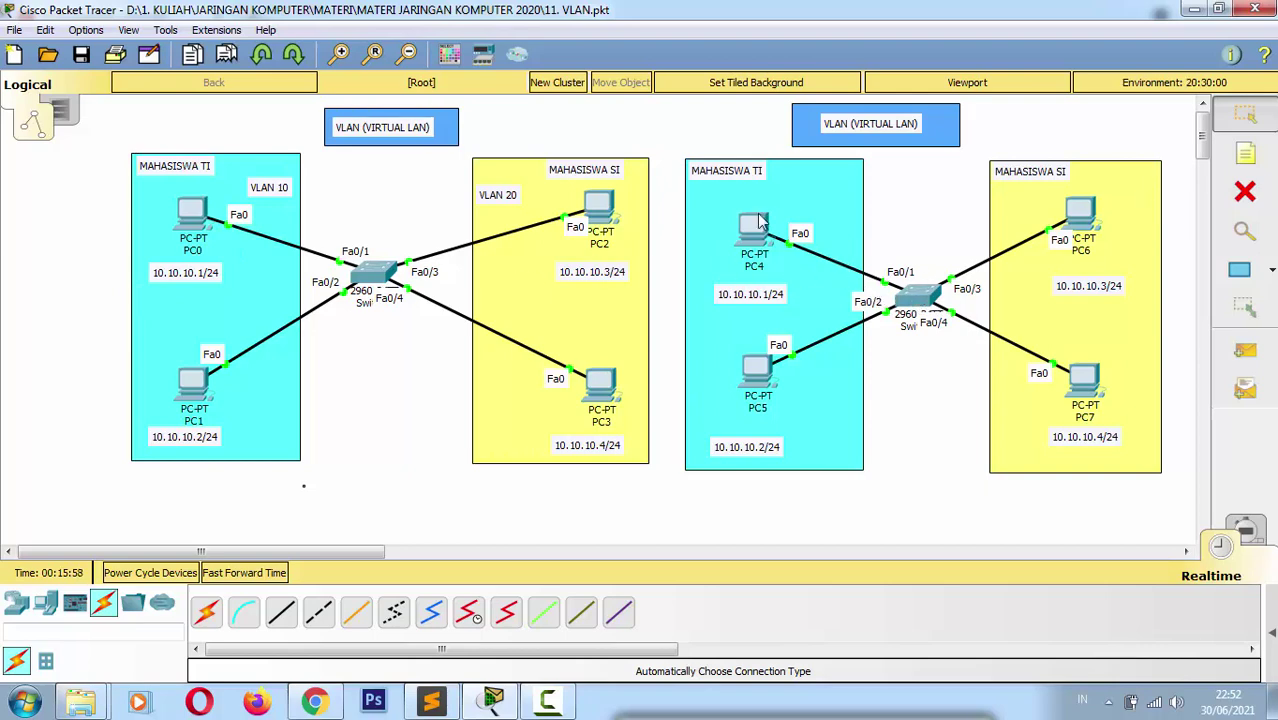
Step: Open PC4's IP configuration and set its static IP address to 10.10.10.1, matching the note below it
double_click(748, 300)
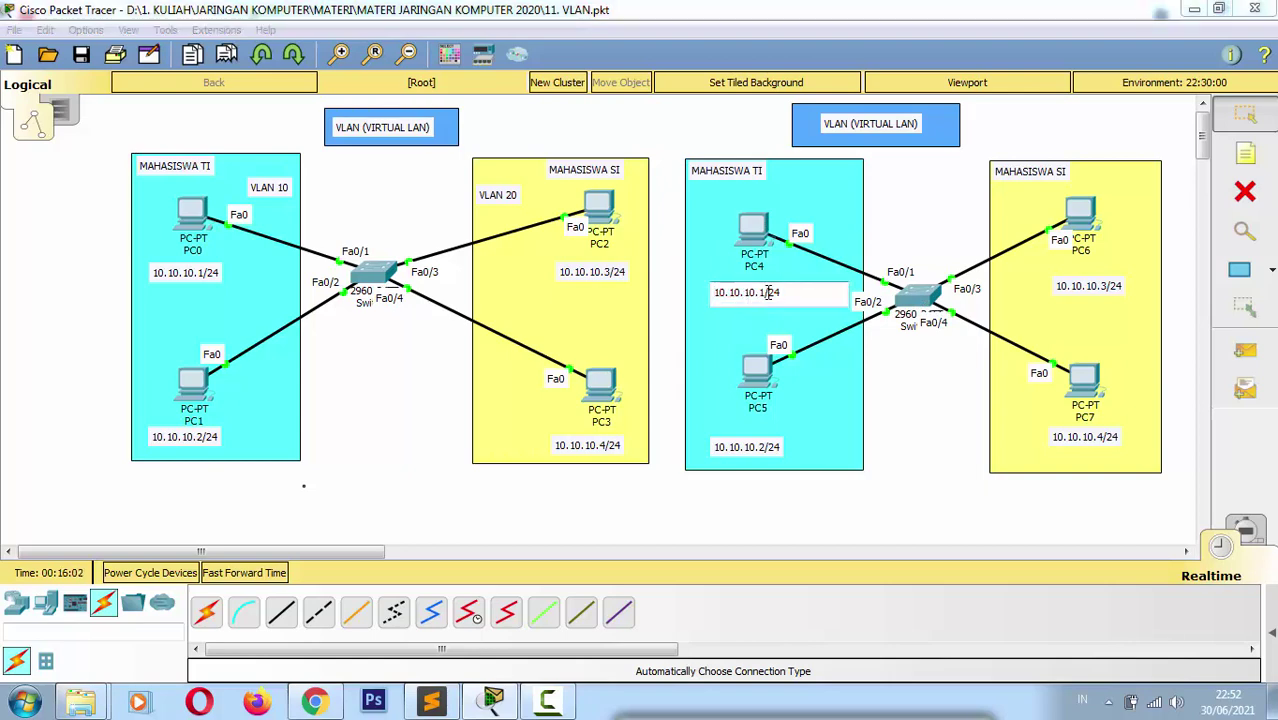
left_click_drag(771, 293, 708, 293)
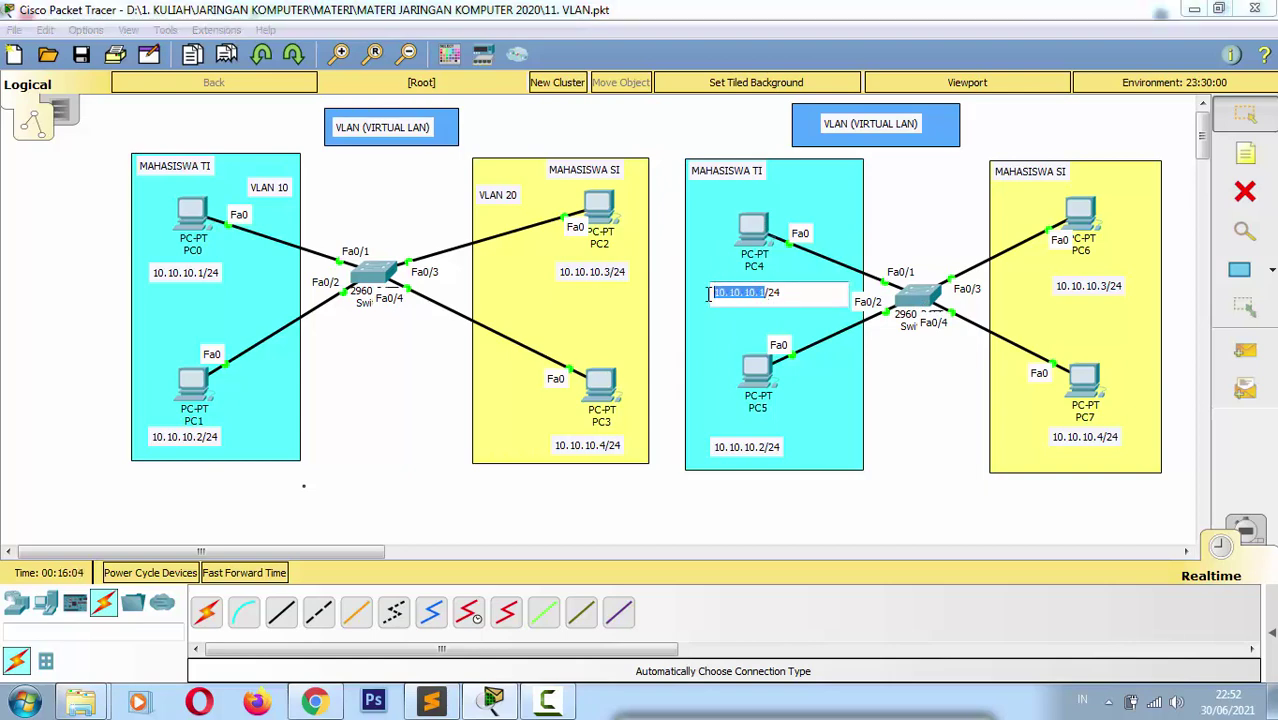
left_click(760, 248)
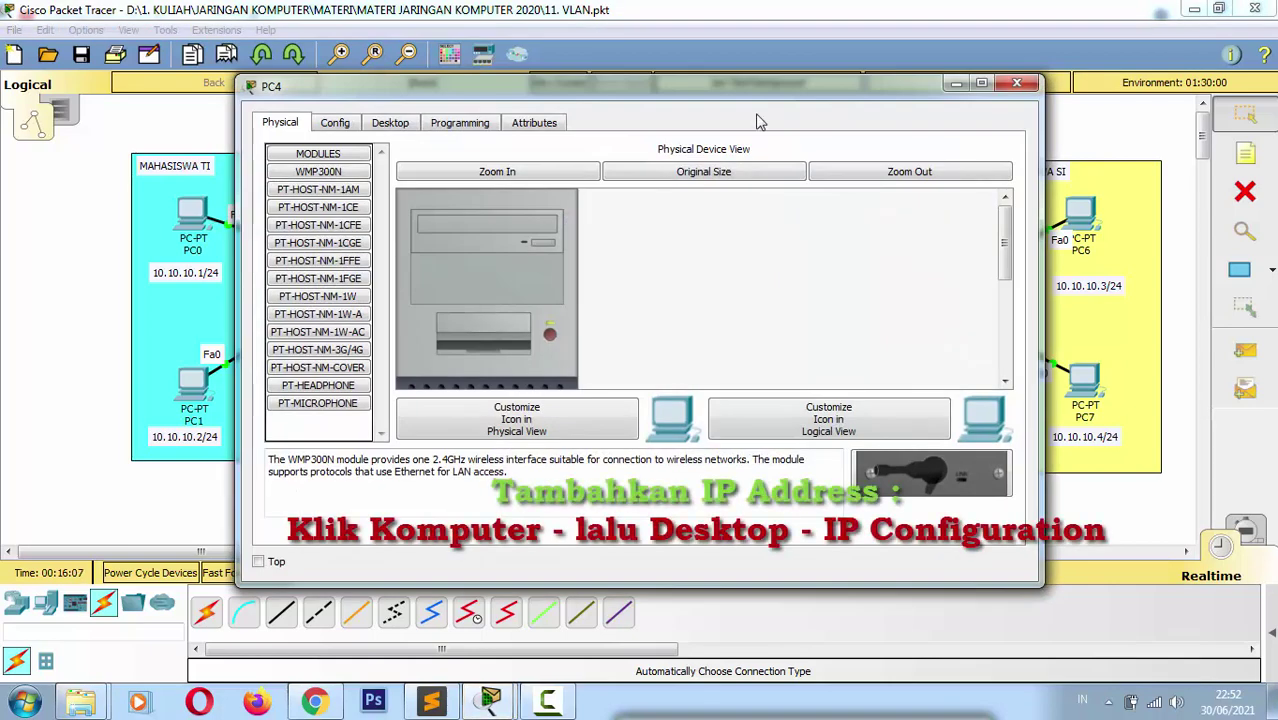
left_click_drag(735, 91, 528, 112)
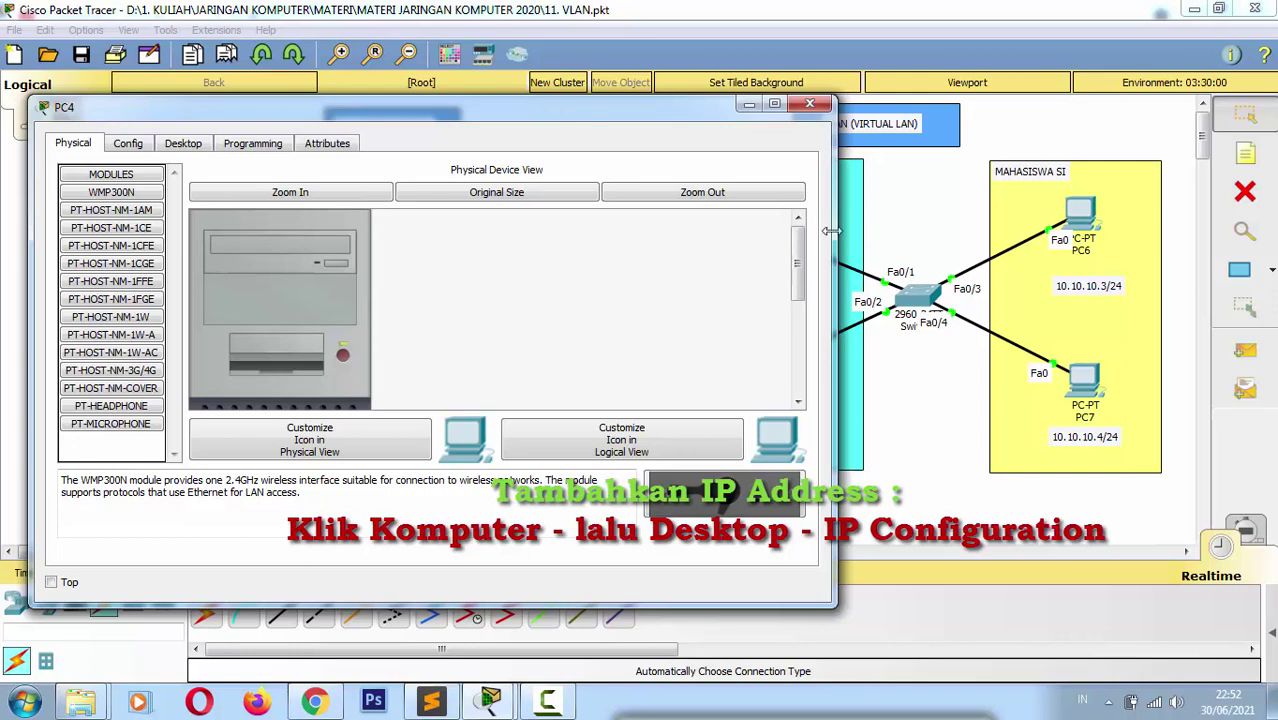
left_click_drag(830, 231, 688, 232)
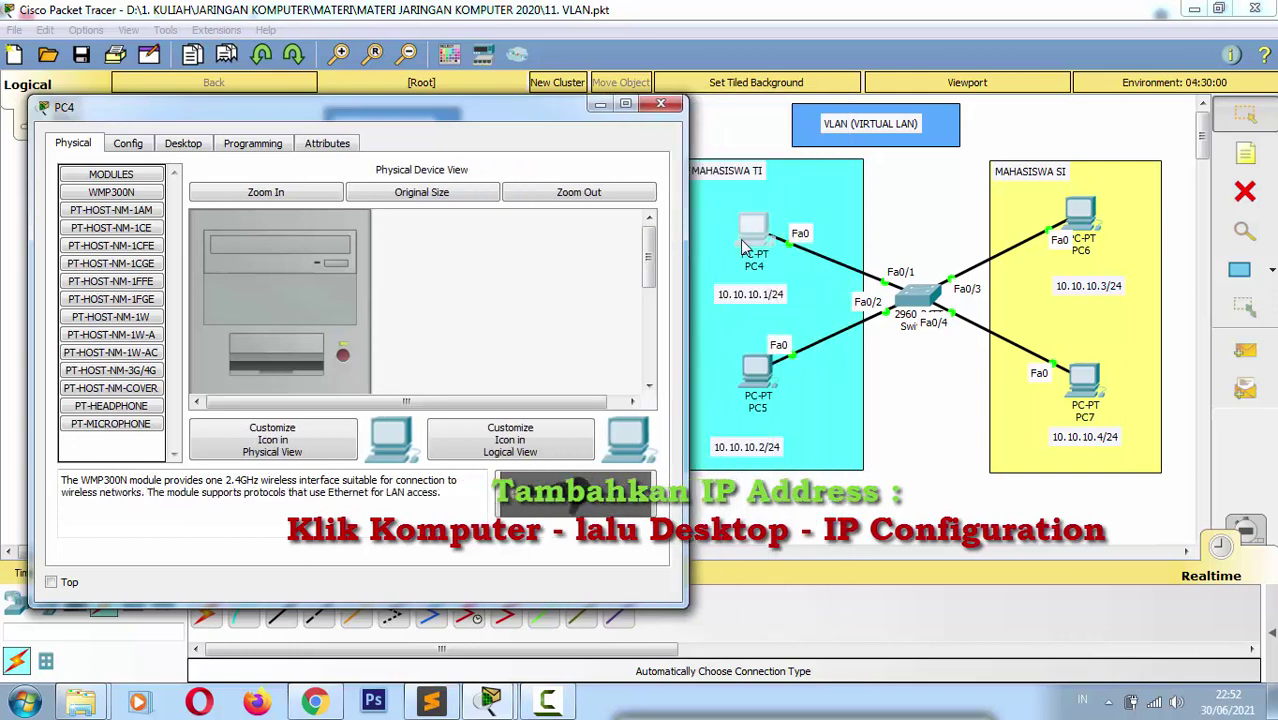
left_click(180, 144)
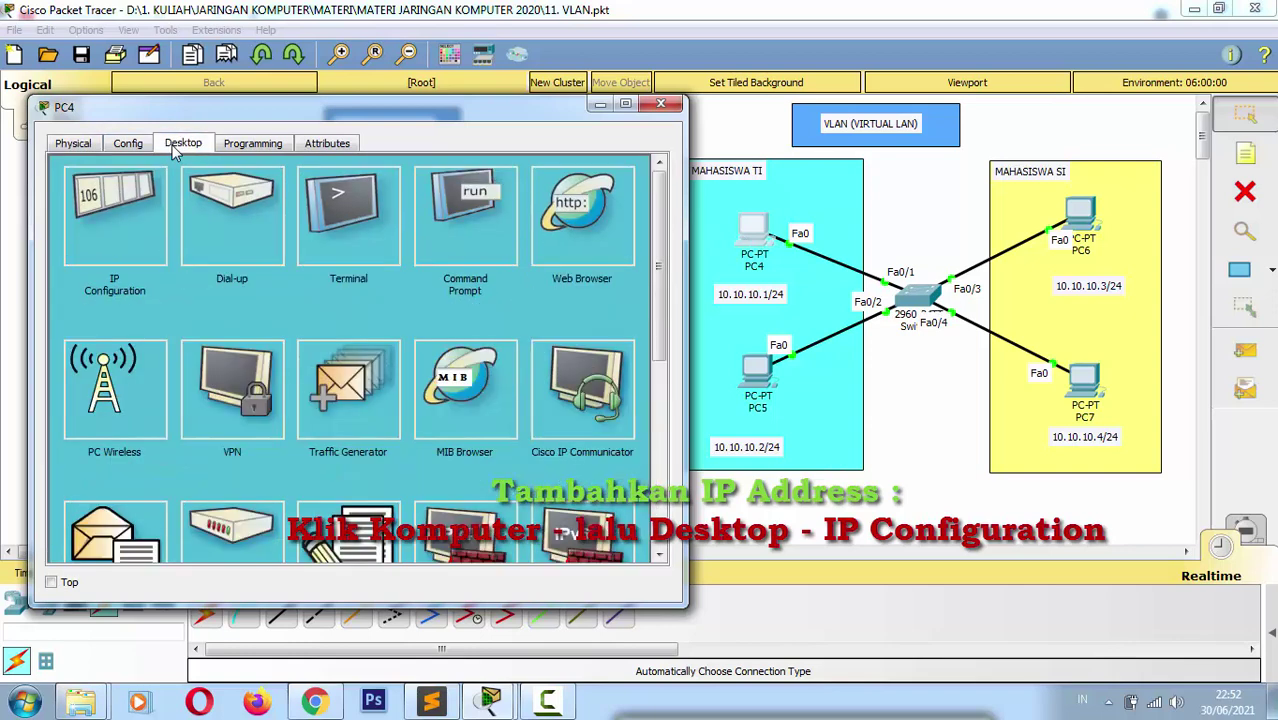
left_click(136, 208)
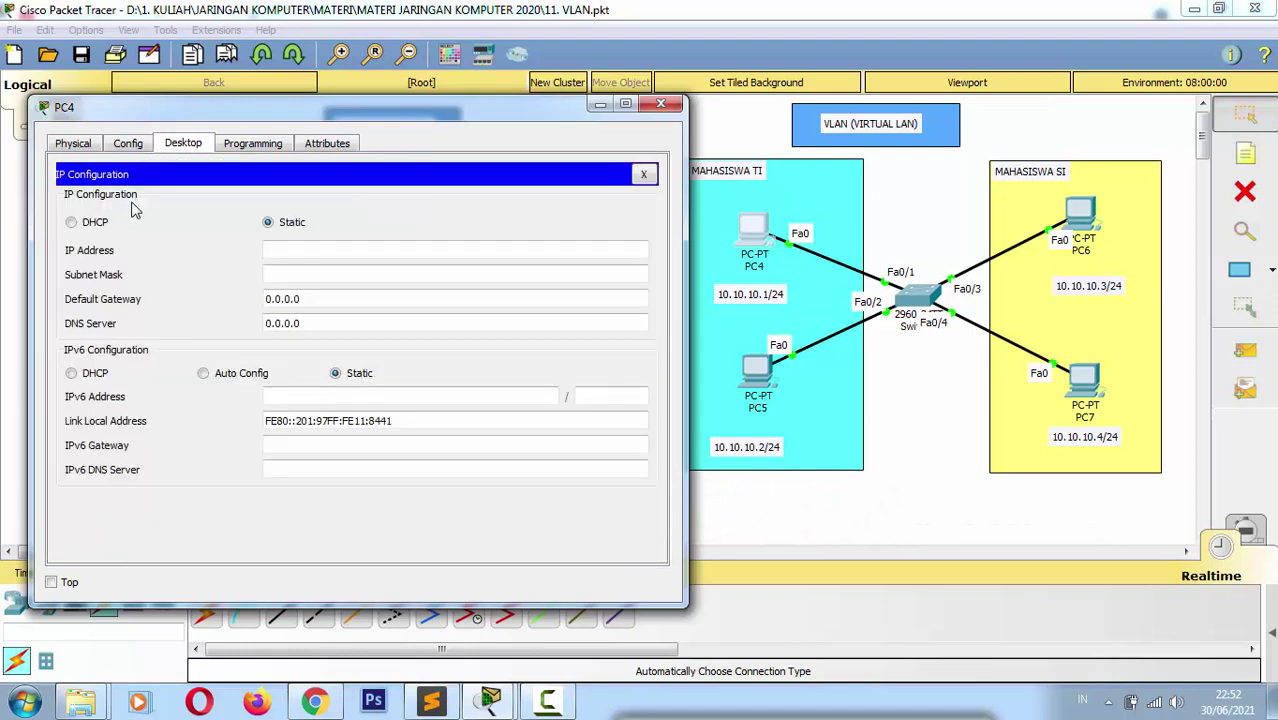
left_click(307, 252)
type("10.10.10.1")
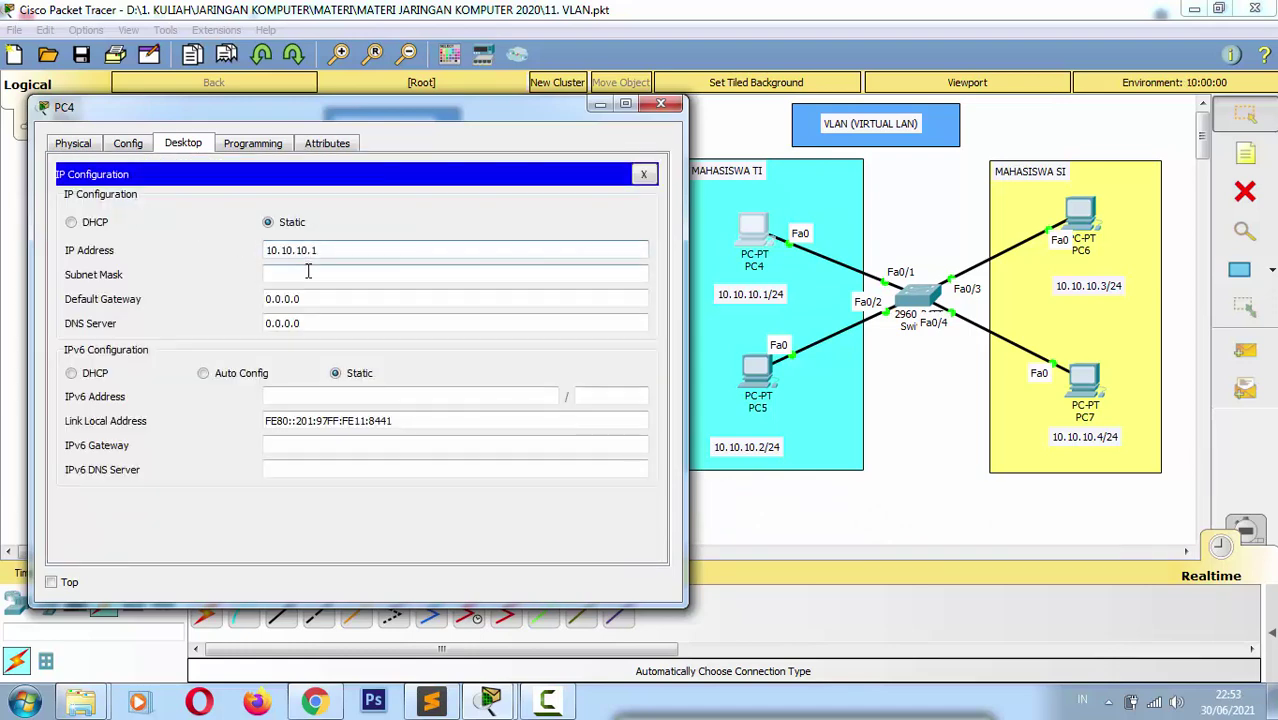
Step: Set PC4's subnet mask to 255.255.255.0 and close its device window
left_click(308, 271)
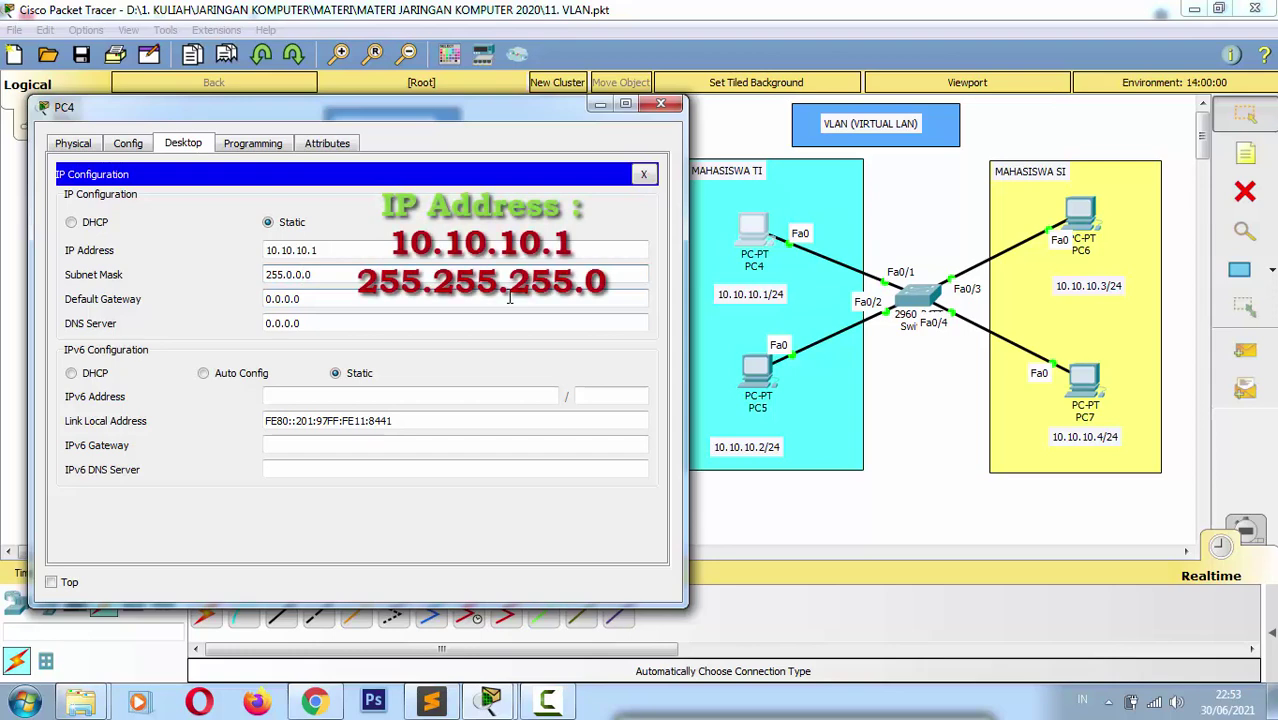
key("BackSpace")
key("BackSpace")
key("BackSpace")
key("BackSpace")
type("255.255.")
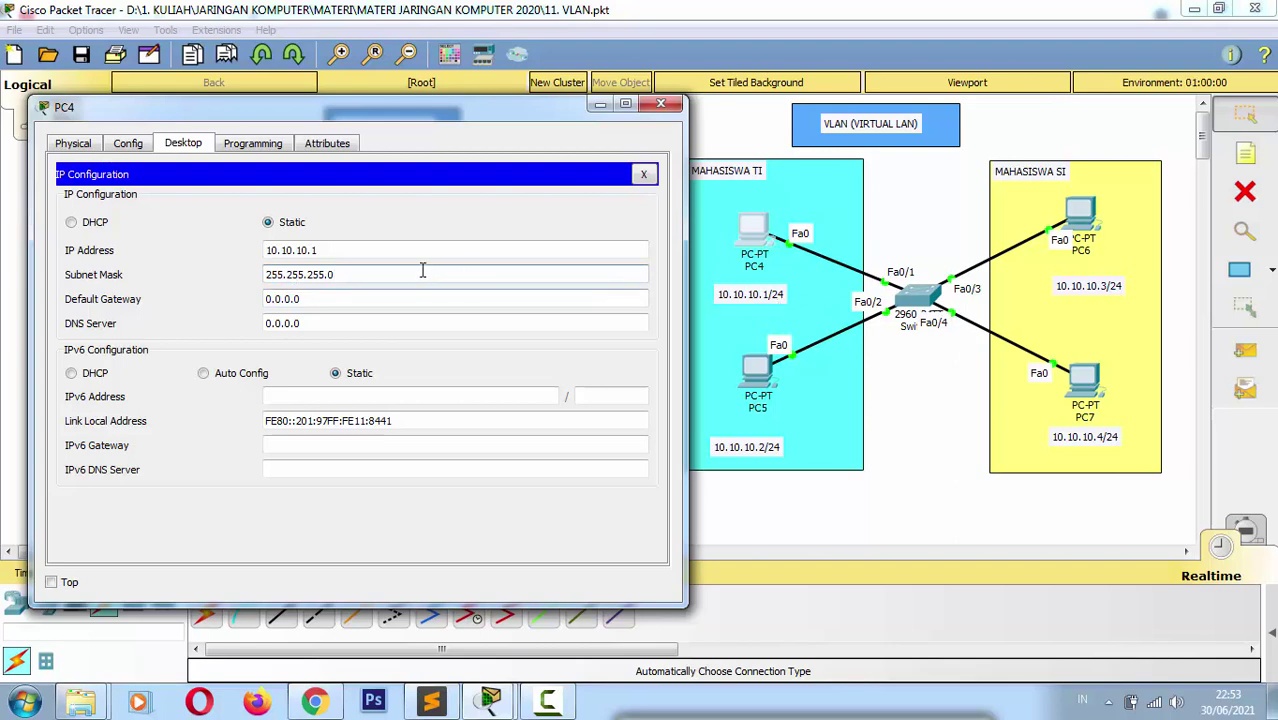
left_click(340, 252)
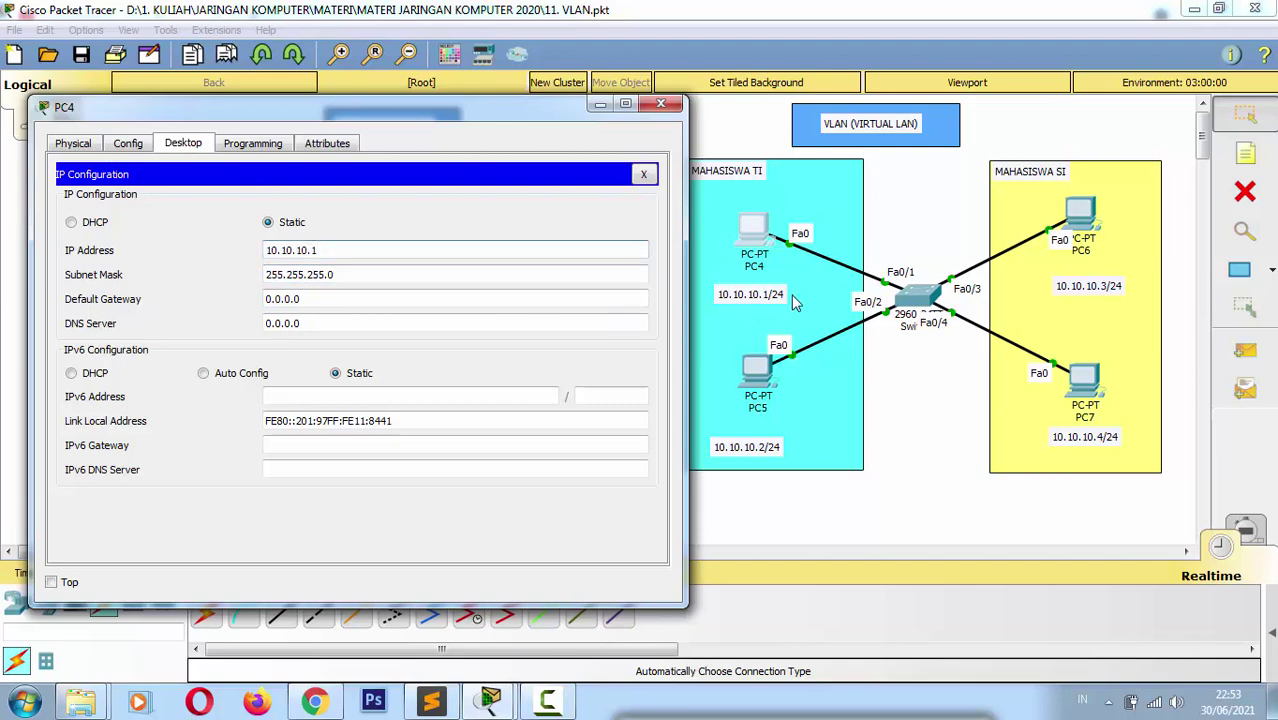
left_click(375, 275)
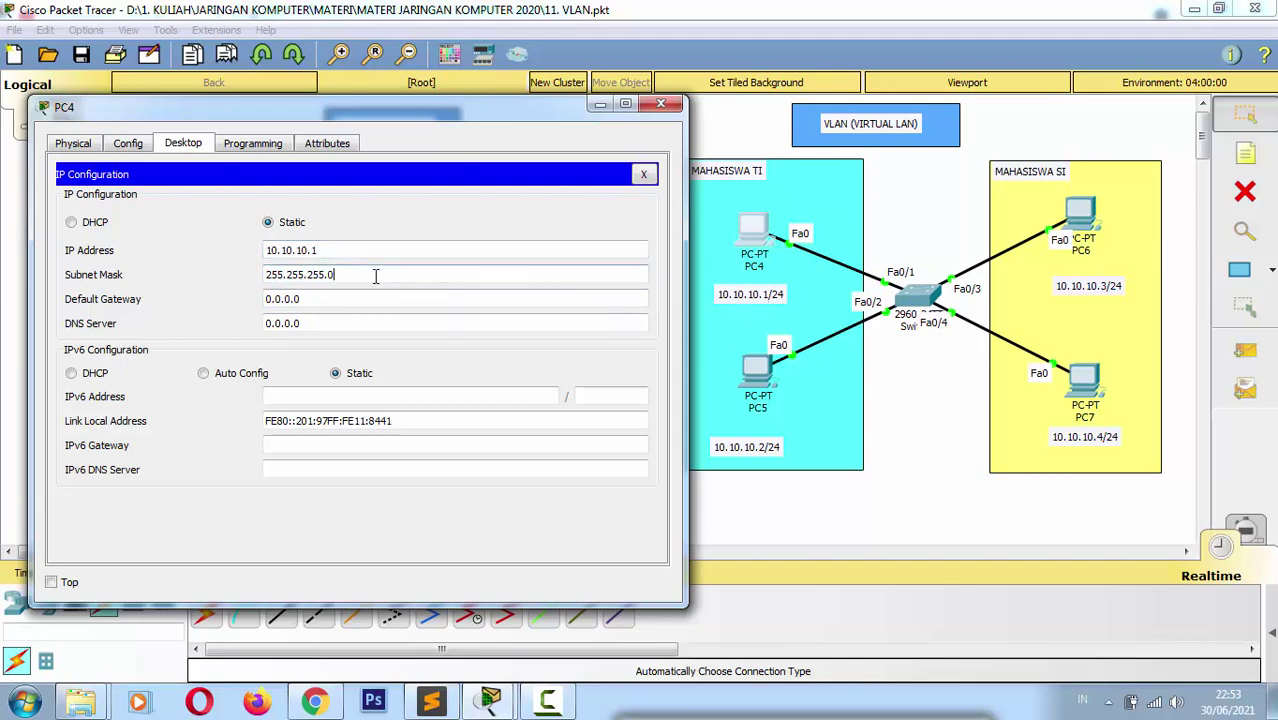
left_click(673, 110)
Step: Open PC5's IP configuration and set its static IP address to 10.10.10.2
left_click(755, 370)
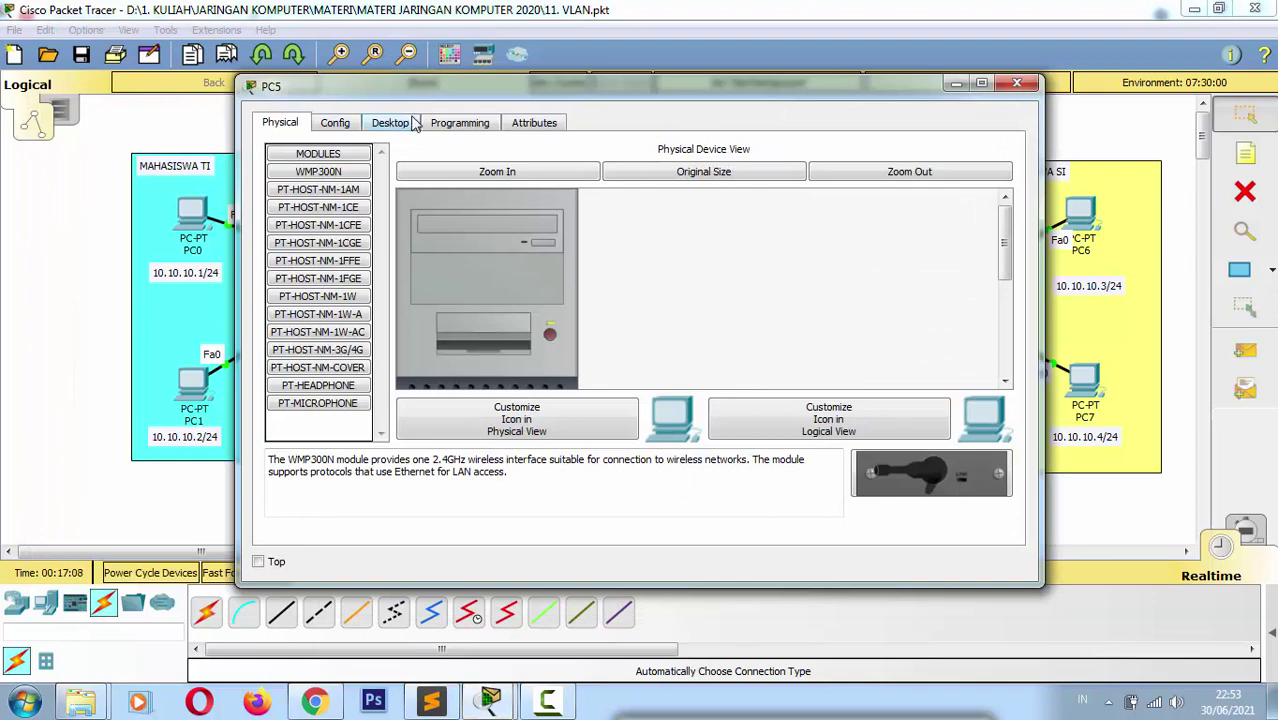
left_click(413, 121)
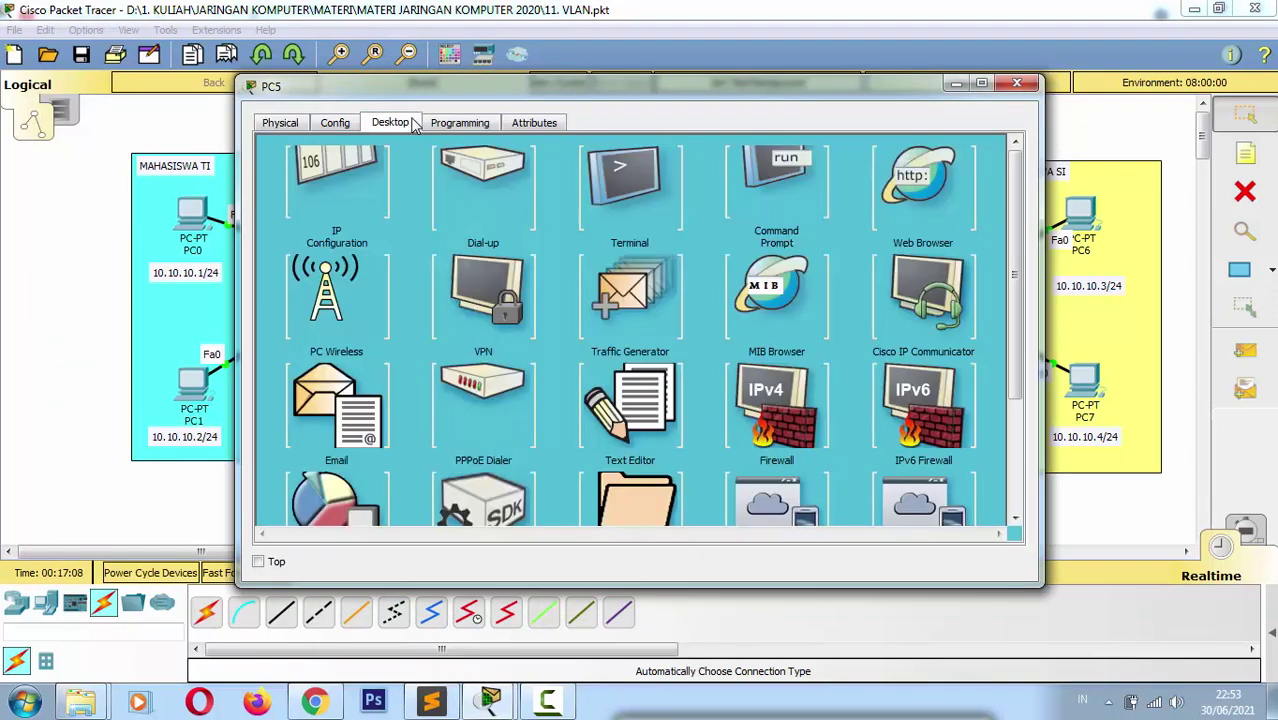
left_click(368, 165)
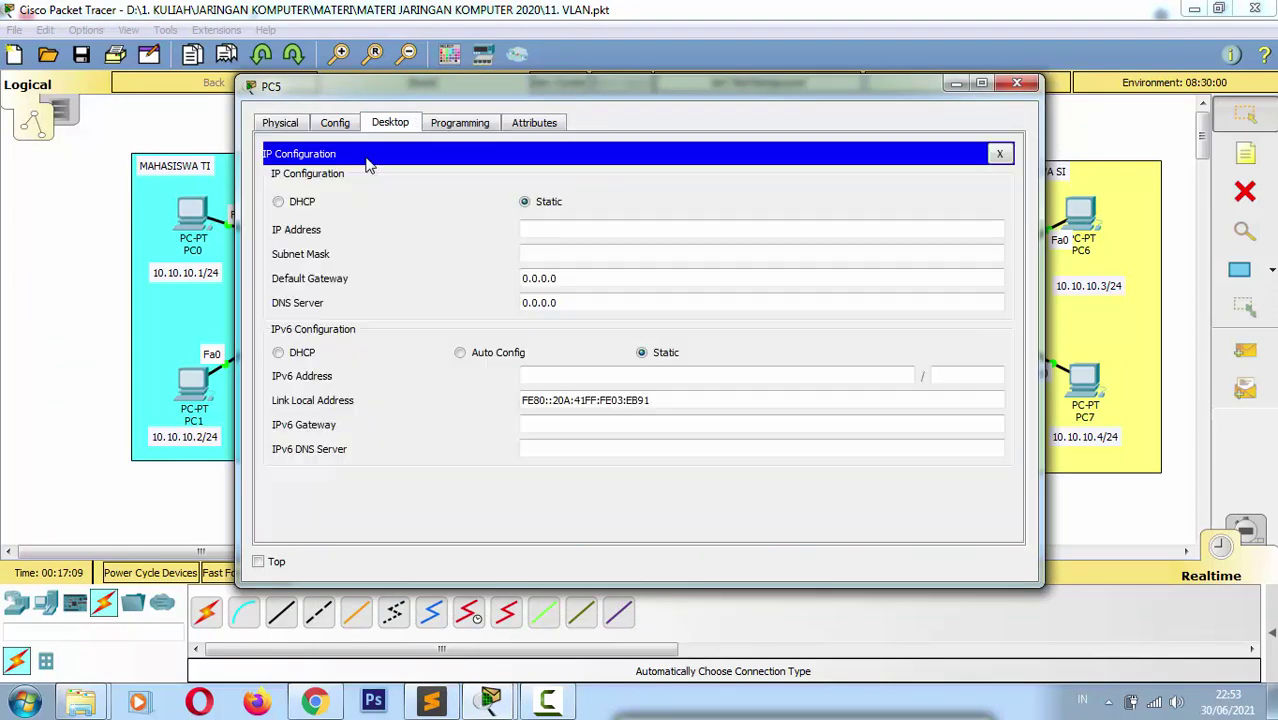
left_click(576, 230)
type("10.10.10.1")
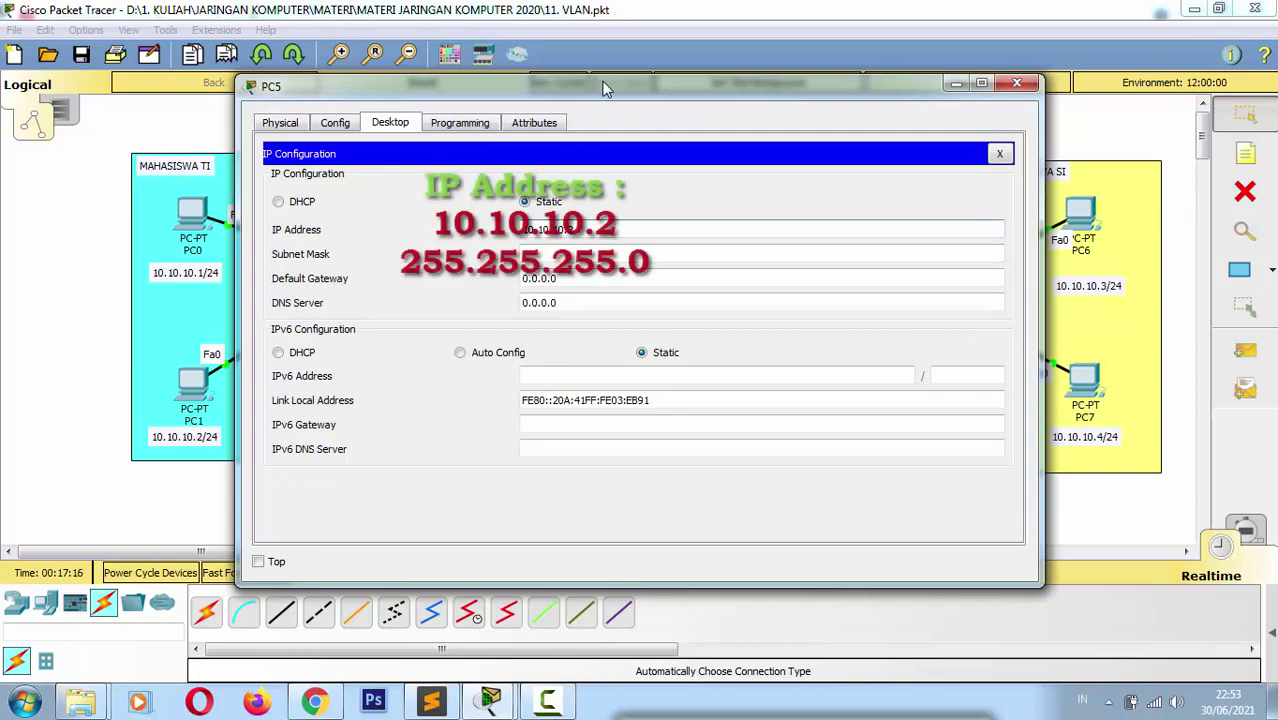
left_click_drag(601, 83, 391, 86)
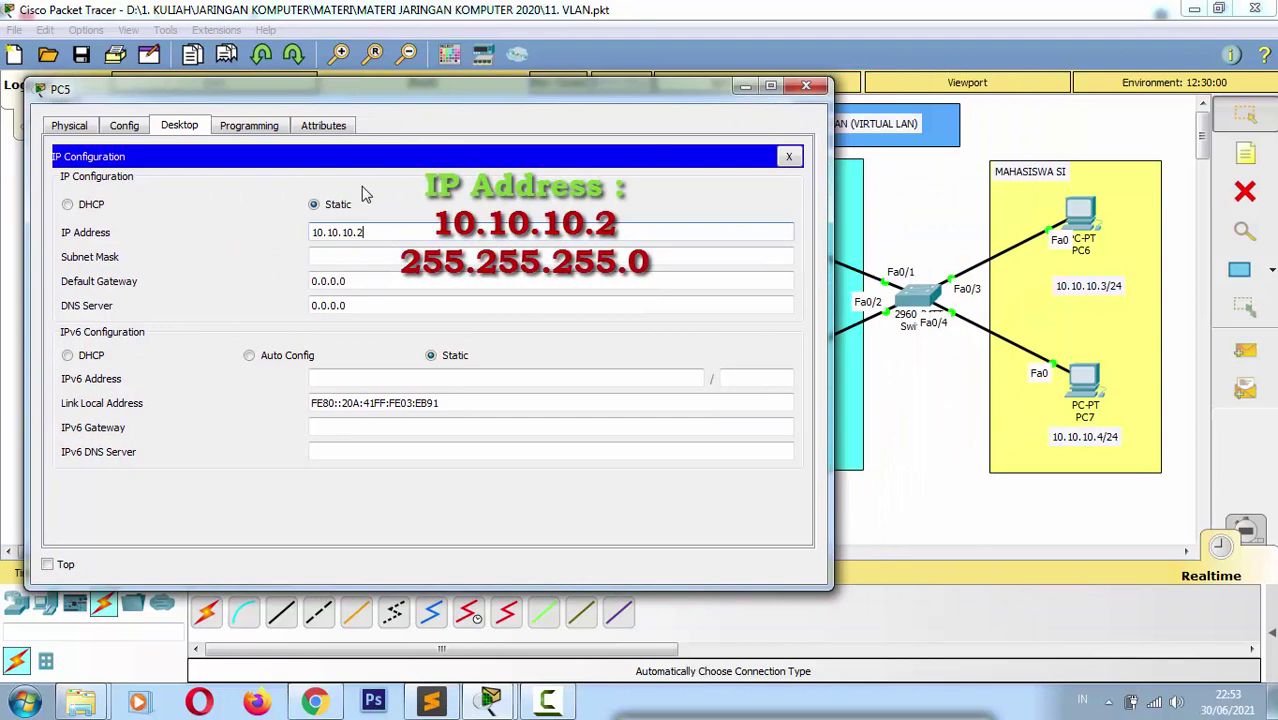
Step: Set PC5's subnet mask to 255.255.255.0 and close its device window
left_click(354, 256)
key("Left")
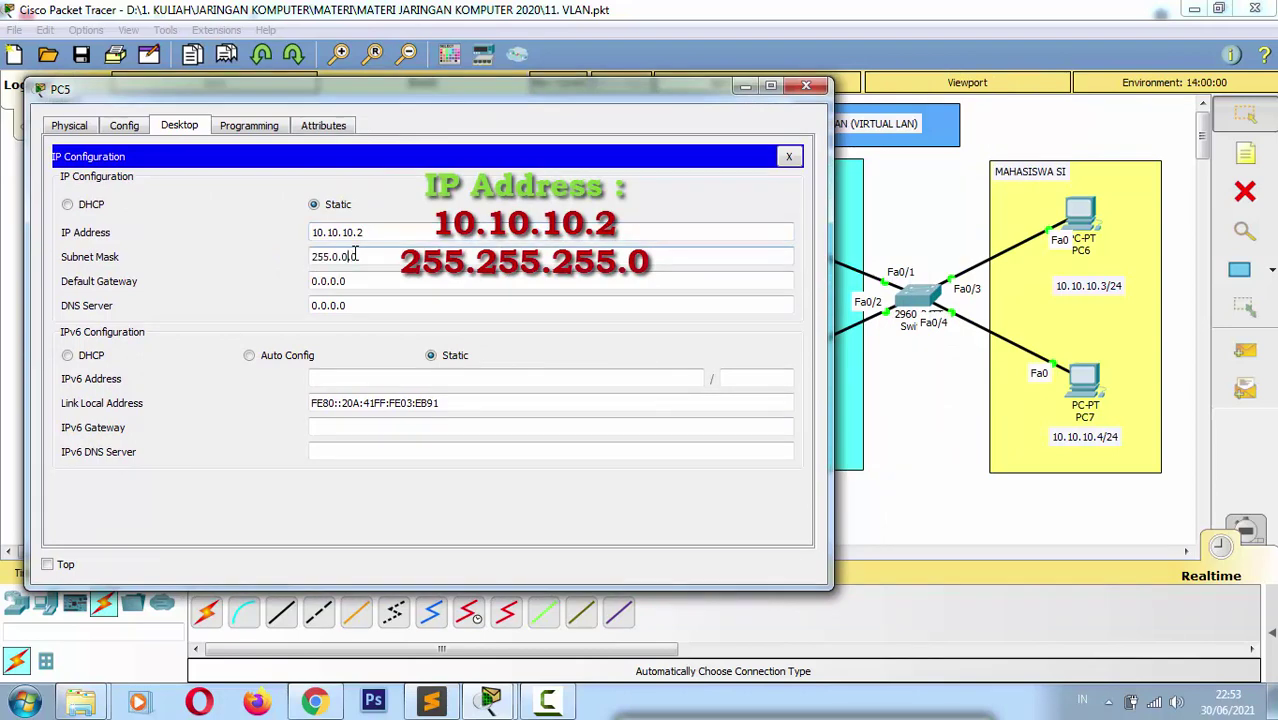
key("BackSpace")
key("BackSpace")
type("255.")
key("Left")
key("Left")
key("Left")
key("Left")
key("Left")
type("255.")
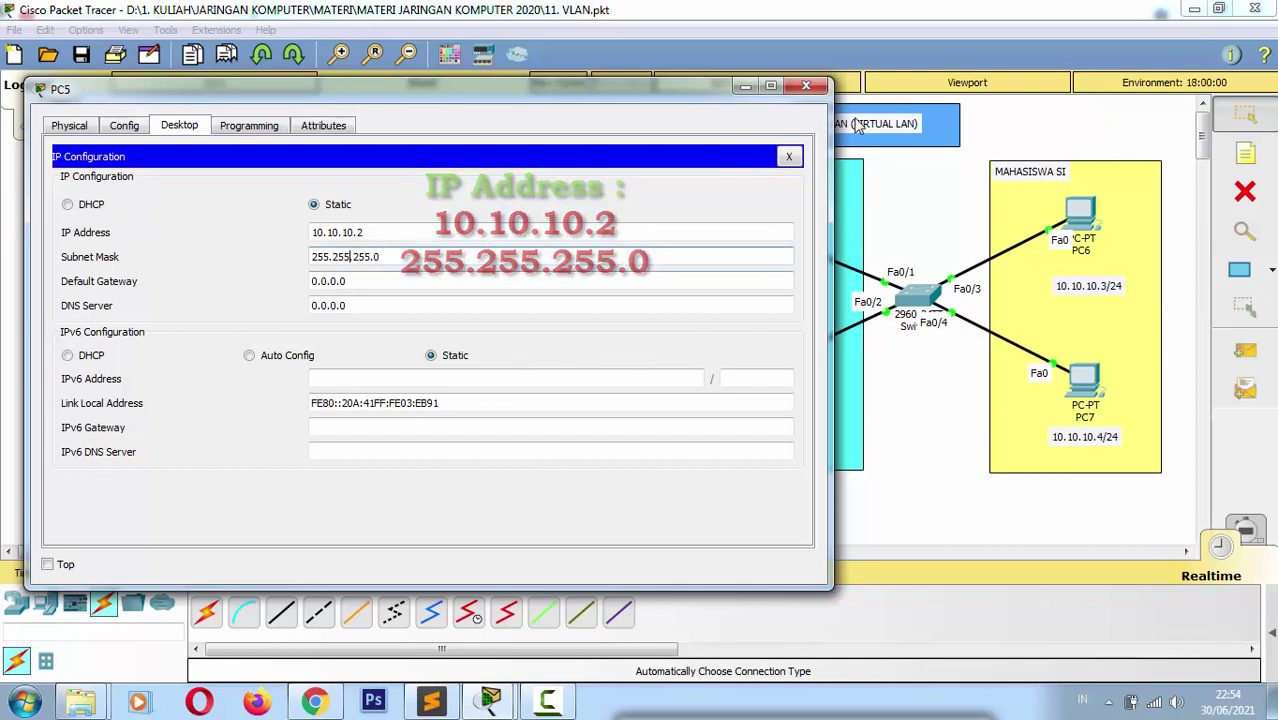
left_click(805, 88)
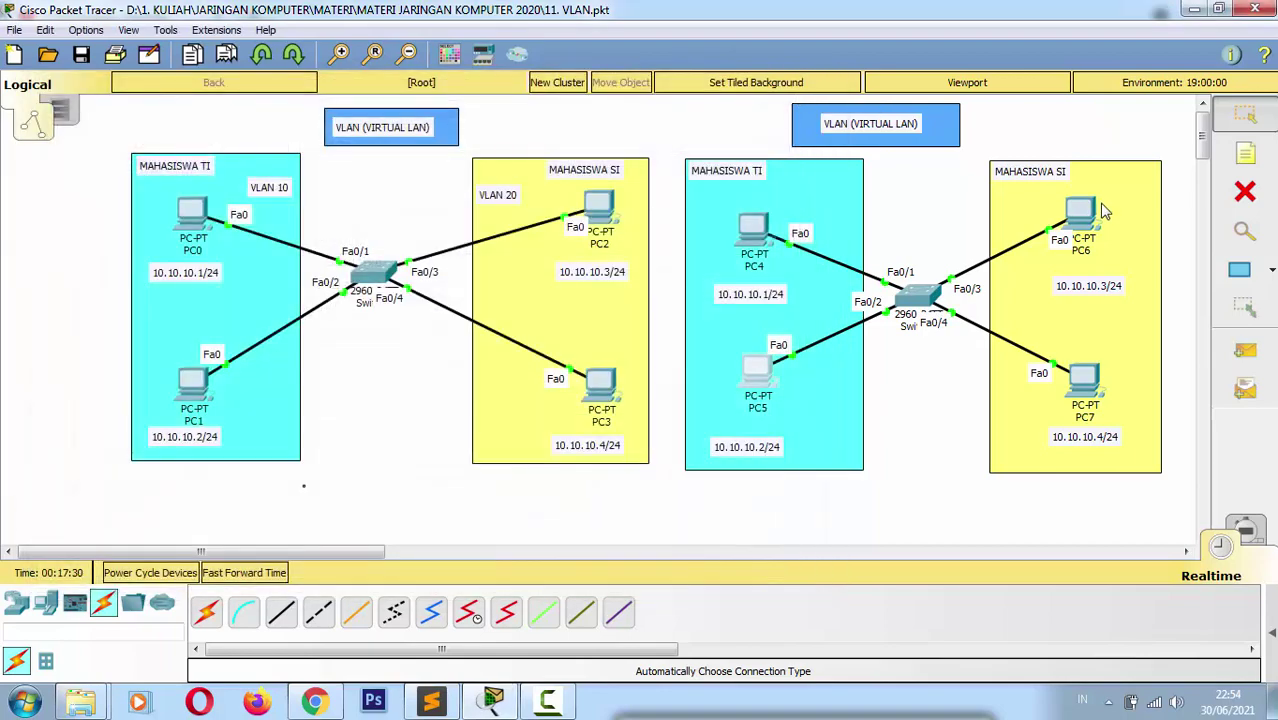
Step: Configure PC6 with the static IP address 10.10.10.3 and subnet mask 255.255.255.0, and close its device window
left_click(1081, 222)
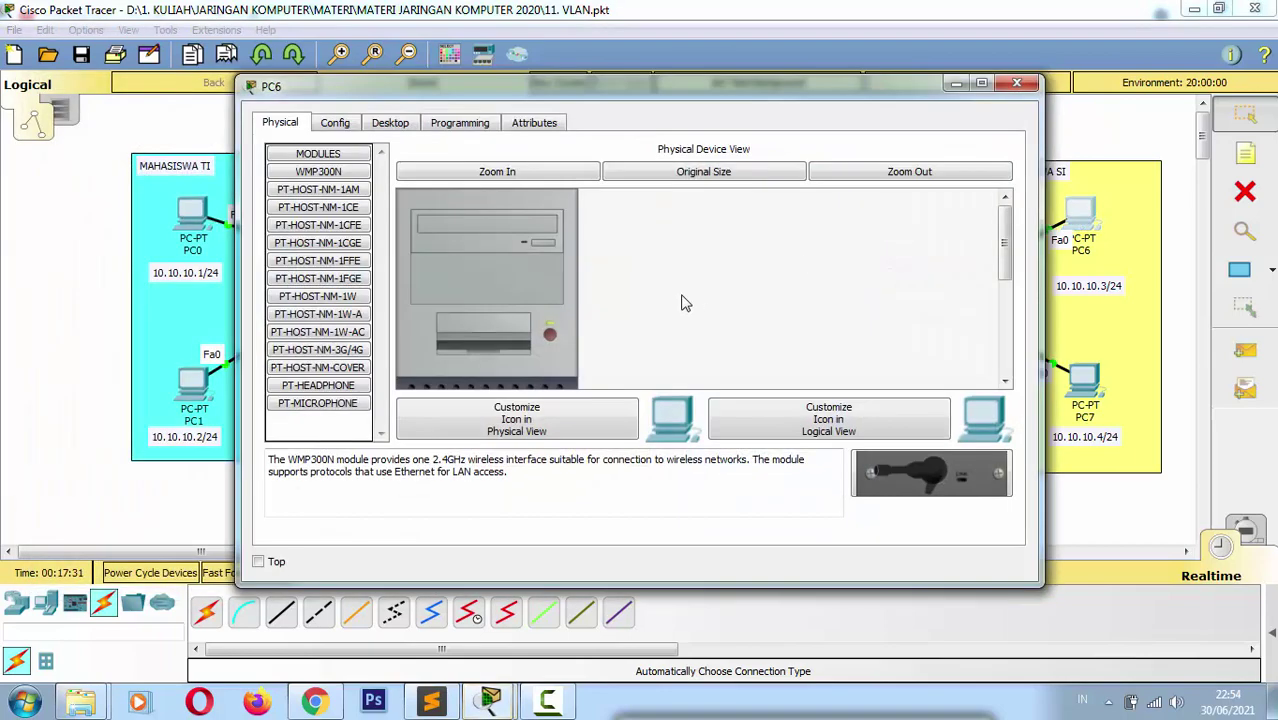
left_click(392, 124)
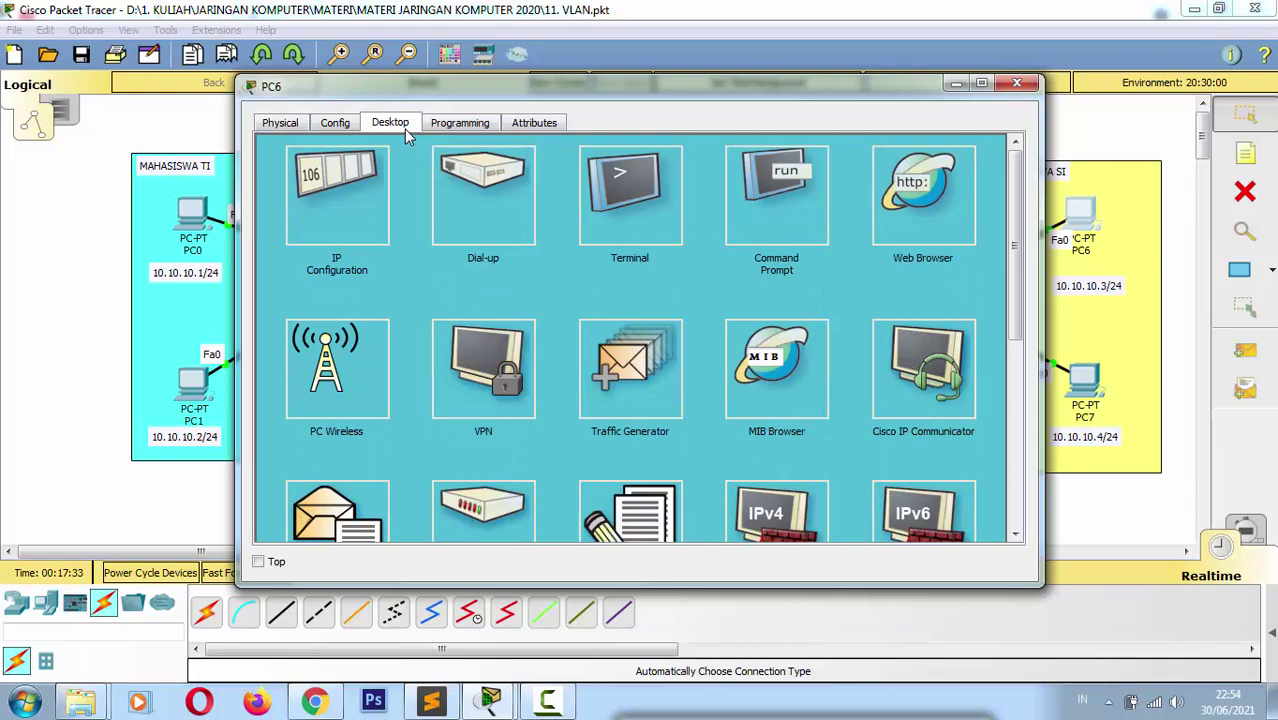
left_click(348, 190)
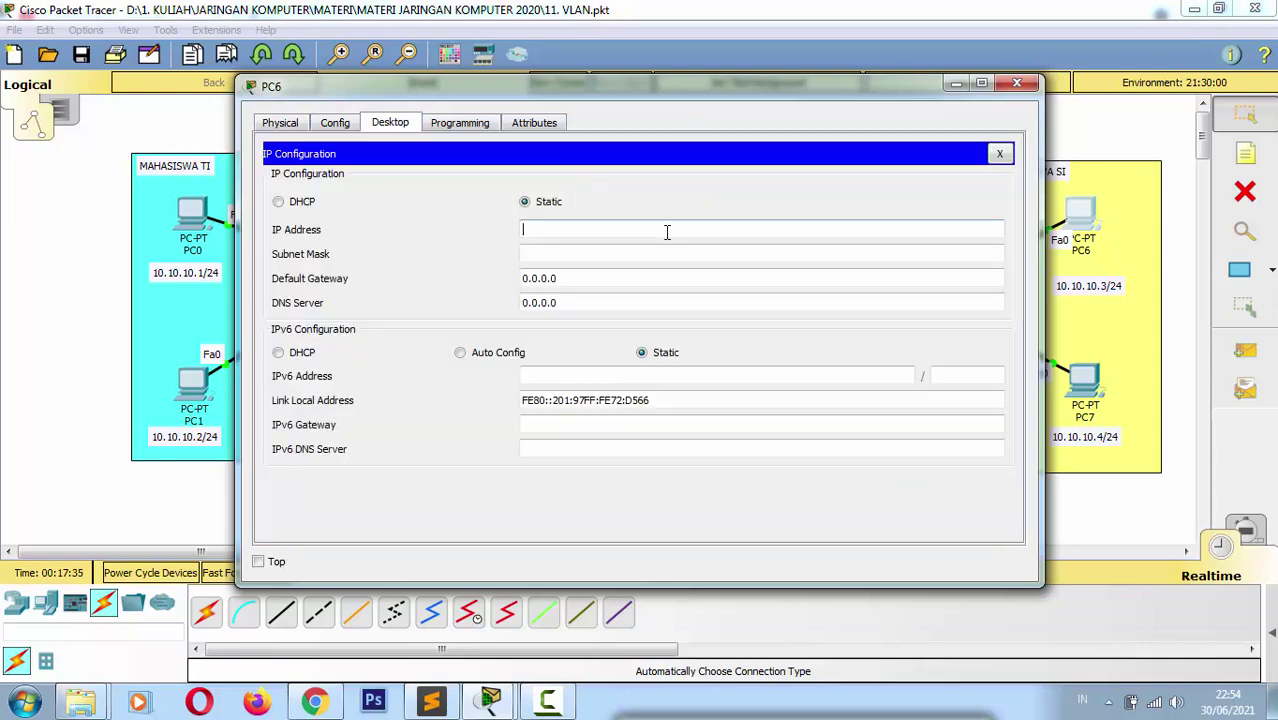
type("10.10.10.1")
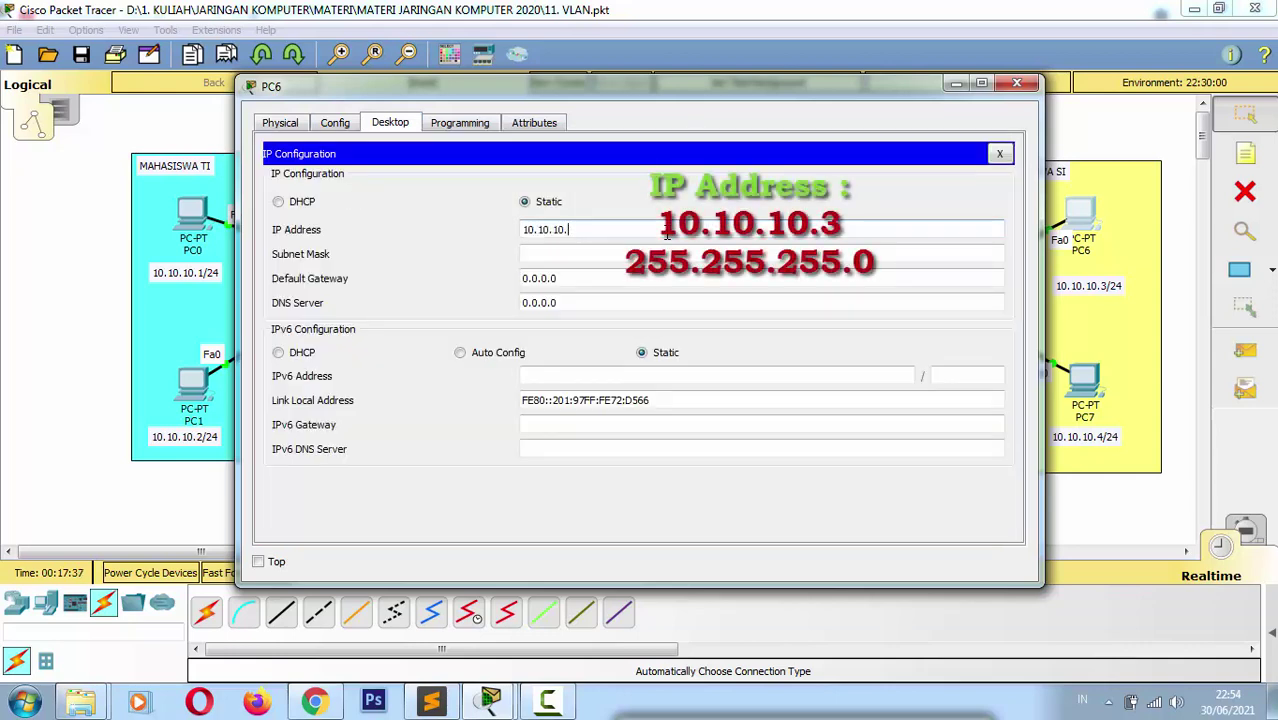
left_click(662, 250)
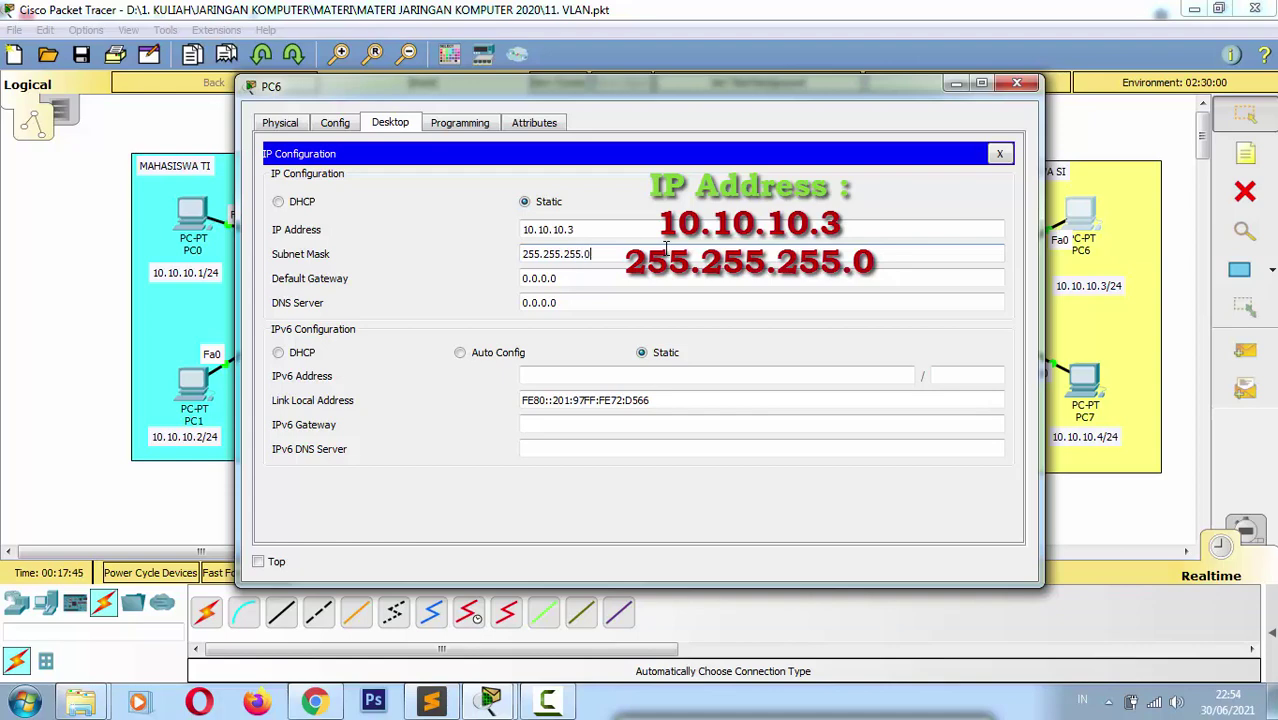
left_click(1012, 84)
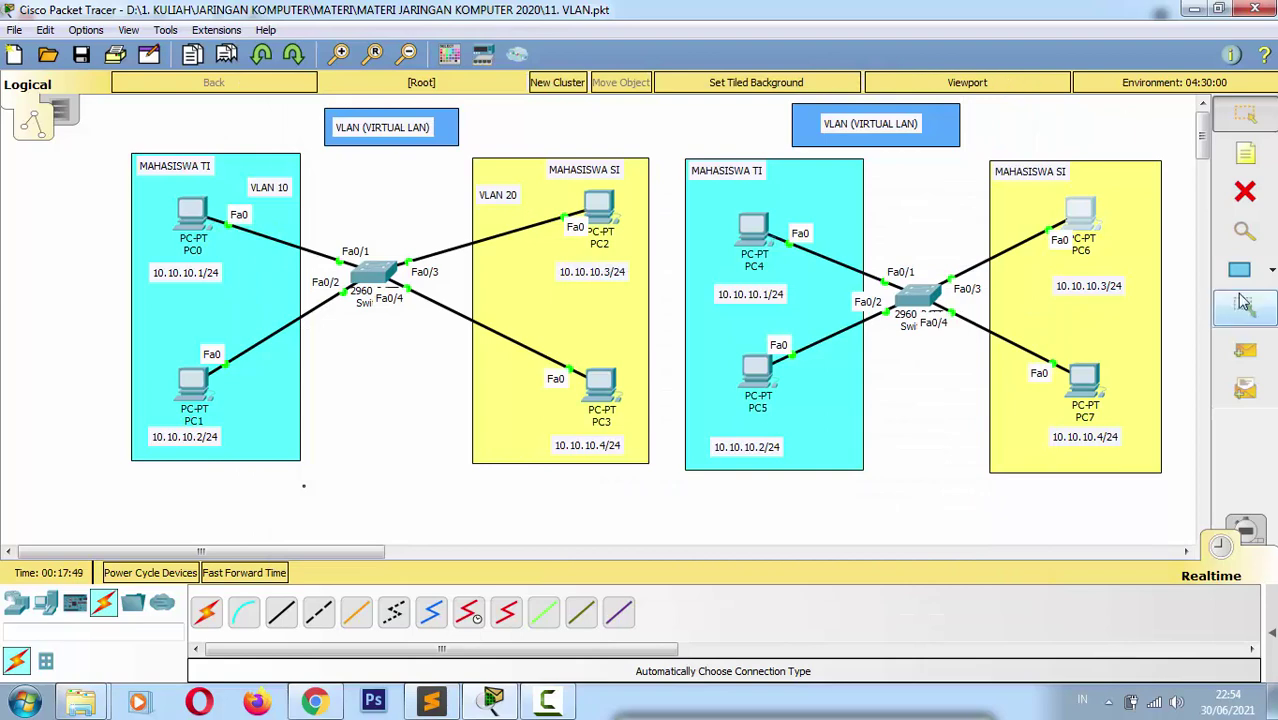
Step: Configure PC7 with the static IP address 10.10.10.4 and subnet mask 255.255.255.0, and close its device window
left_click(1086, 385)
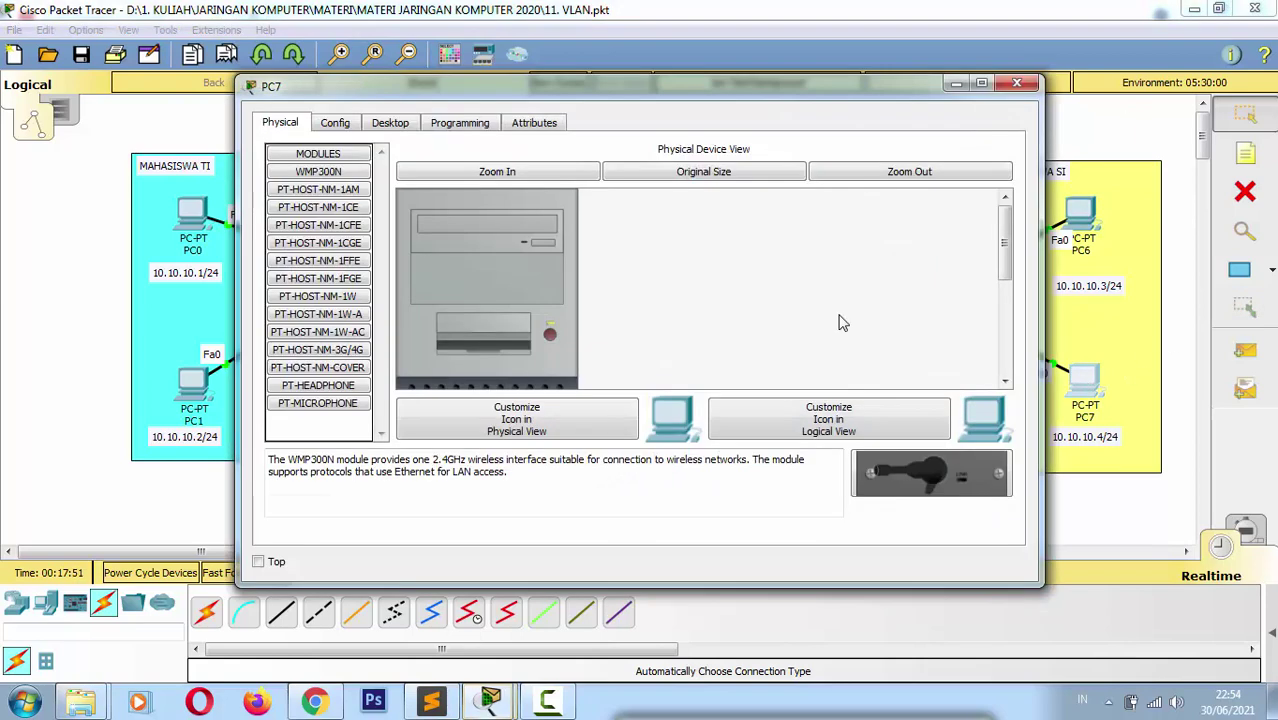
left_click(392, 123)
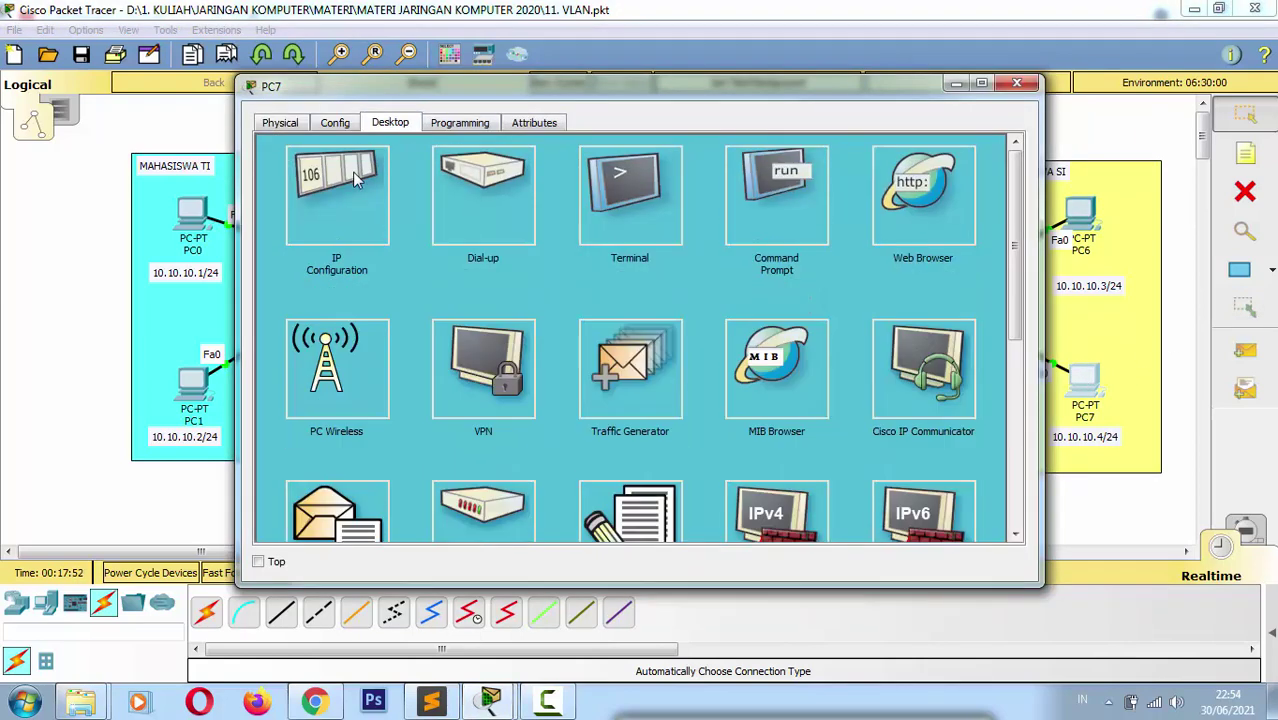
left_click(368, 172)
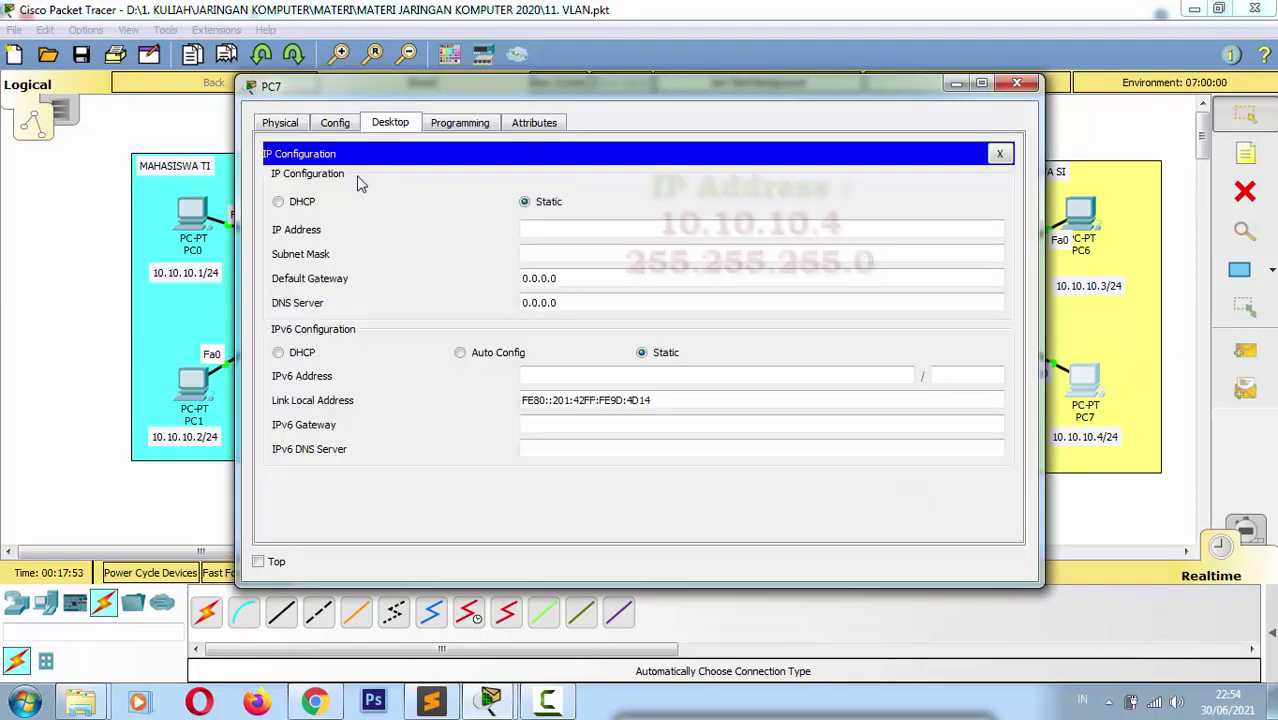
left_click(557, 228)
type("10.10.10.1")
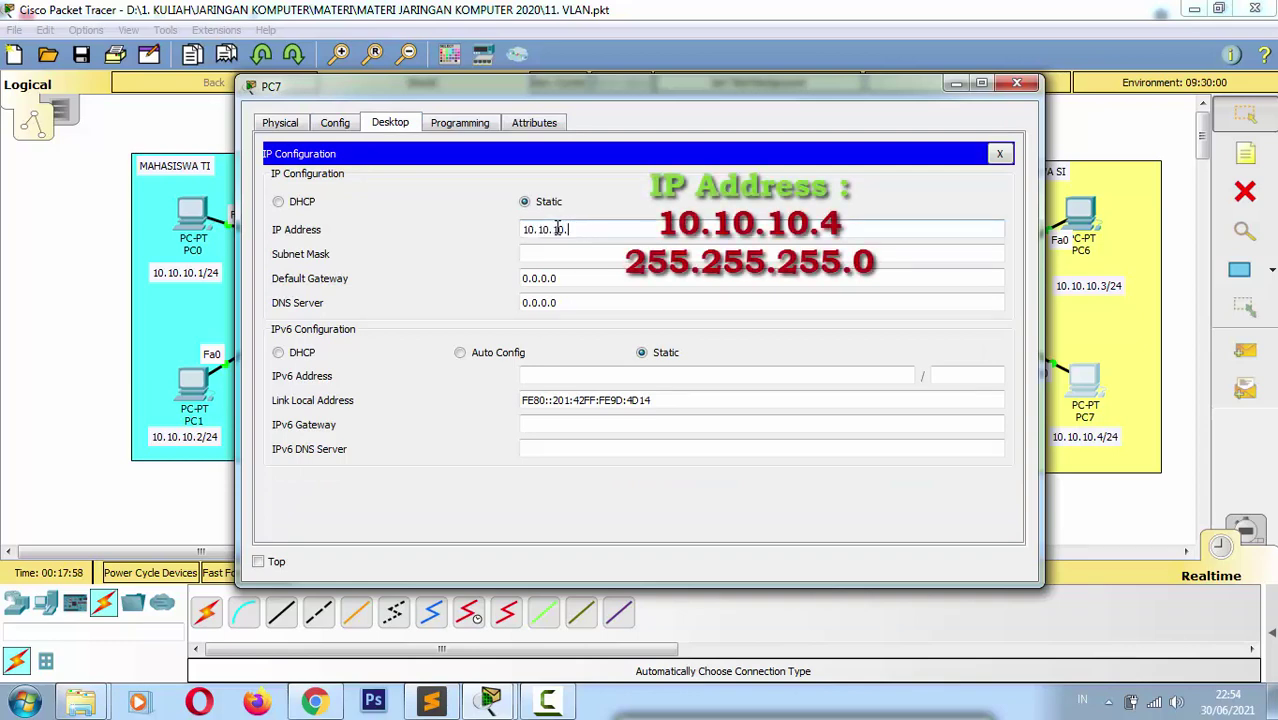
left_click(562, 253)
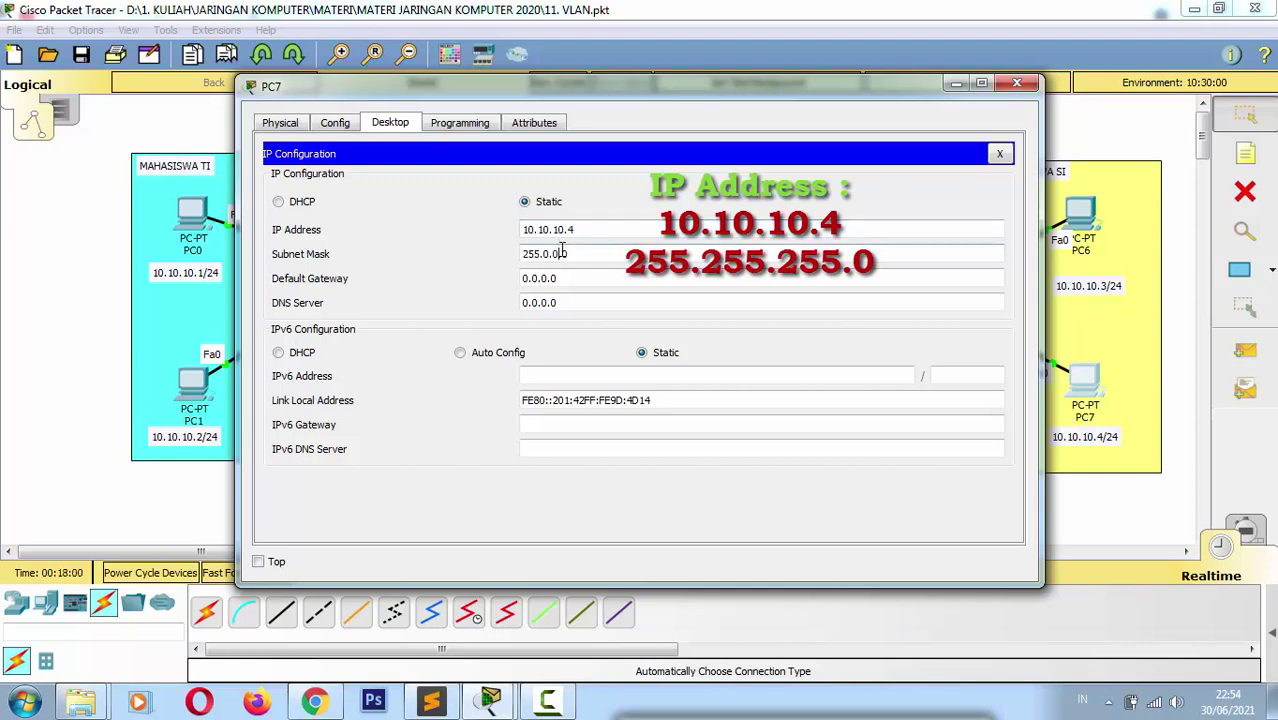
key("BackSpace")
key("BackSpace")
type("255.255.")
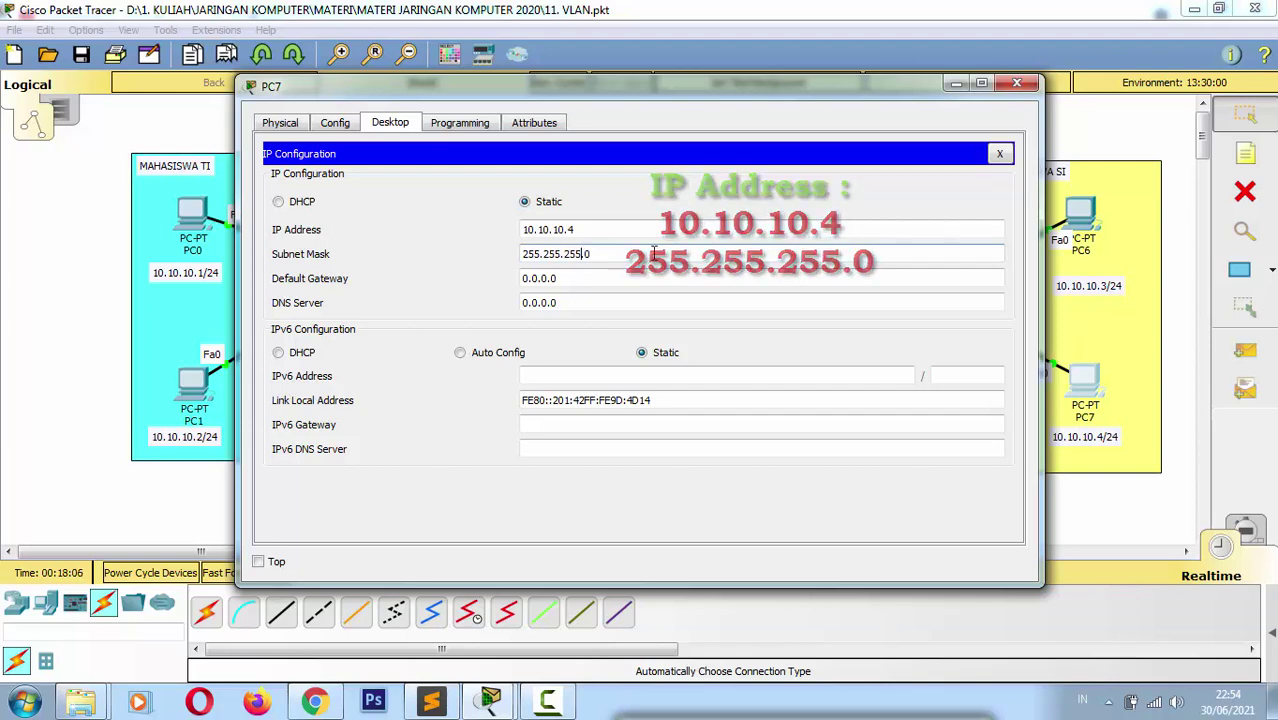
left_click(1013, 85)
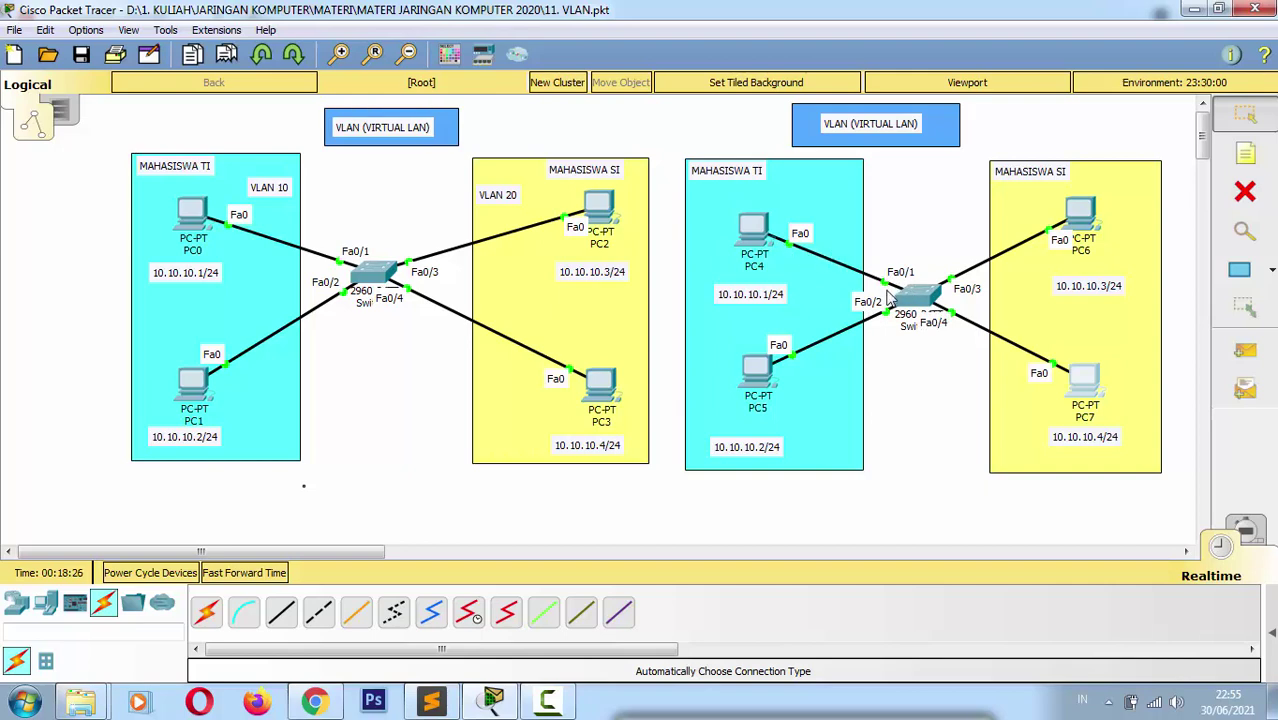
Step: Turn the always-shown port labels in the logical workspace off and on again in the preferences, and close the preferences
left_click(160, 32)
mouse_move(86, 36)
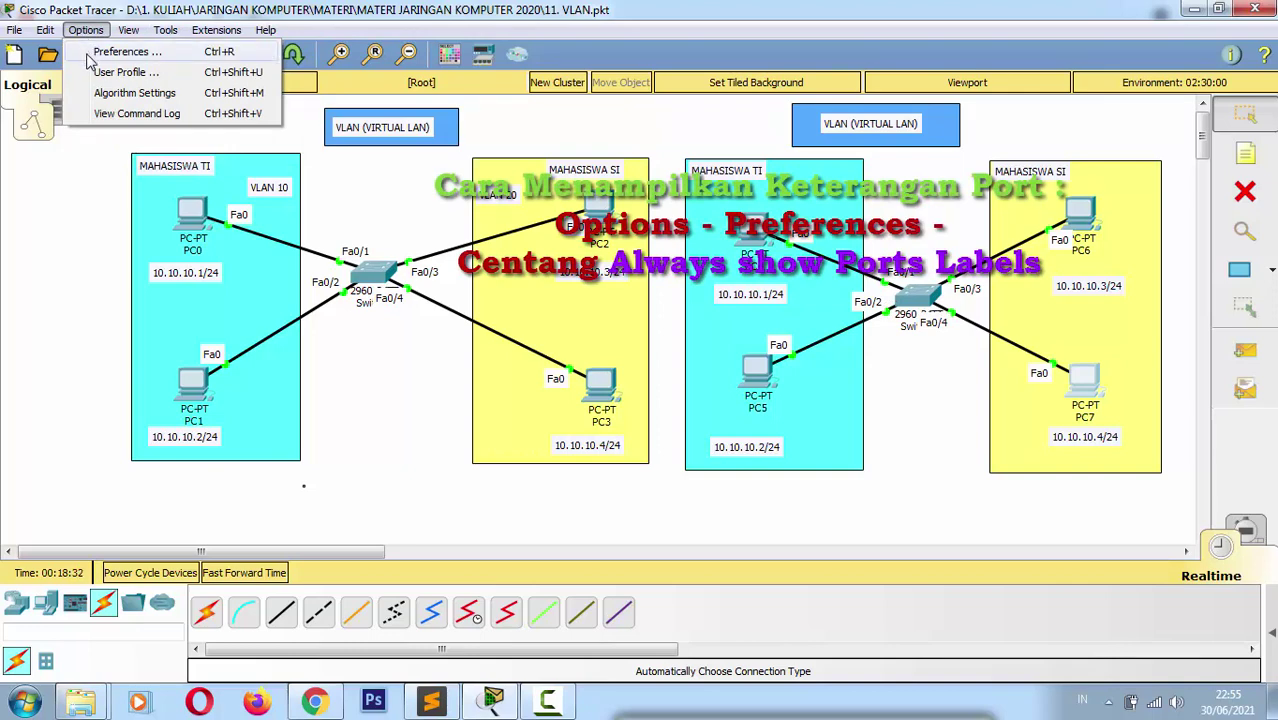
left_click(92, 53)
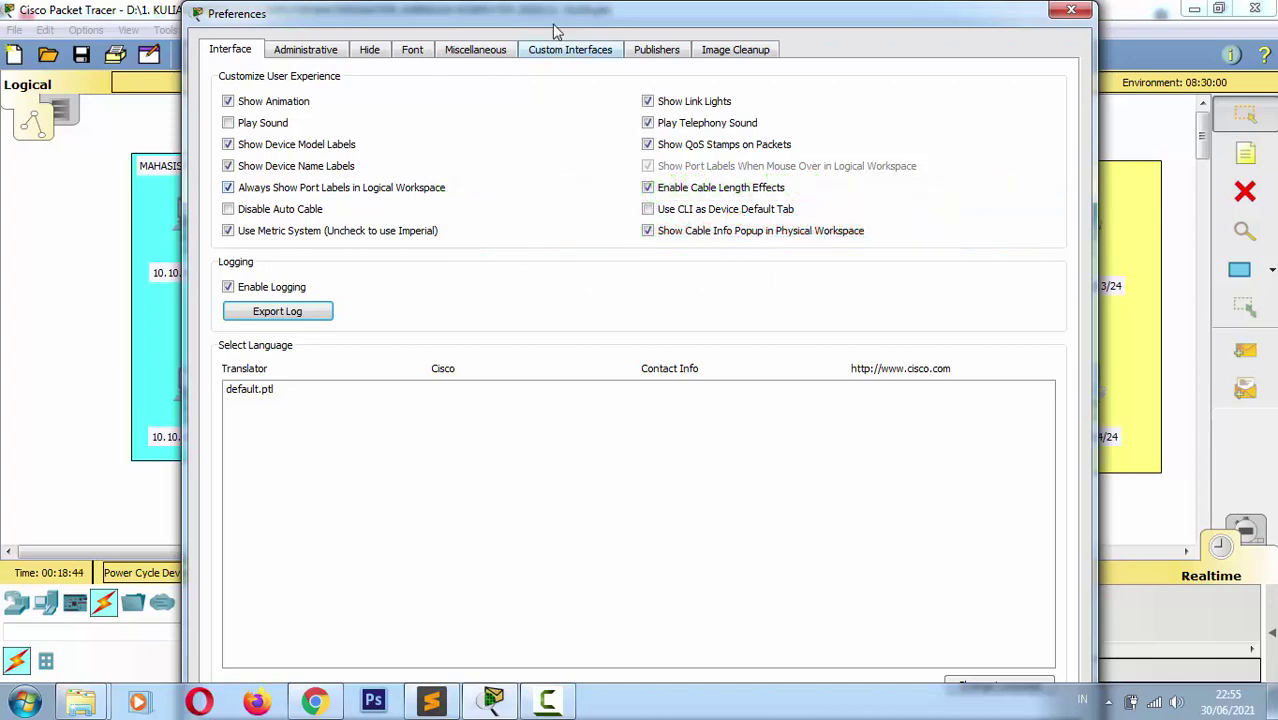
left_click_drag(561, 27, 372, 27)
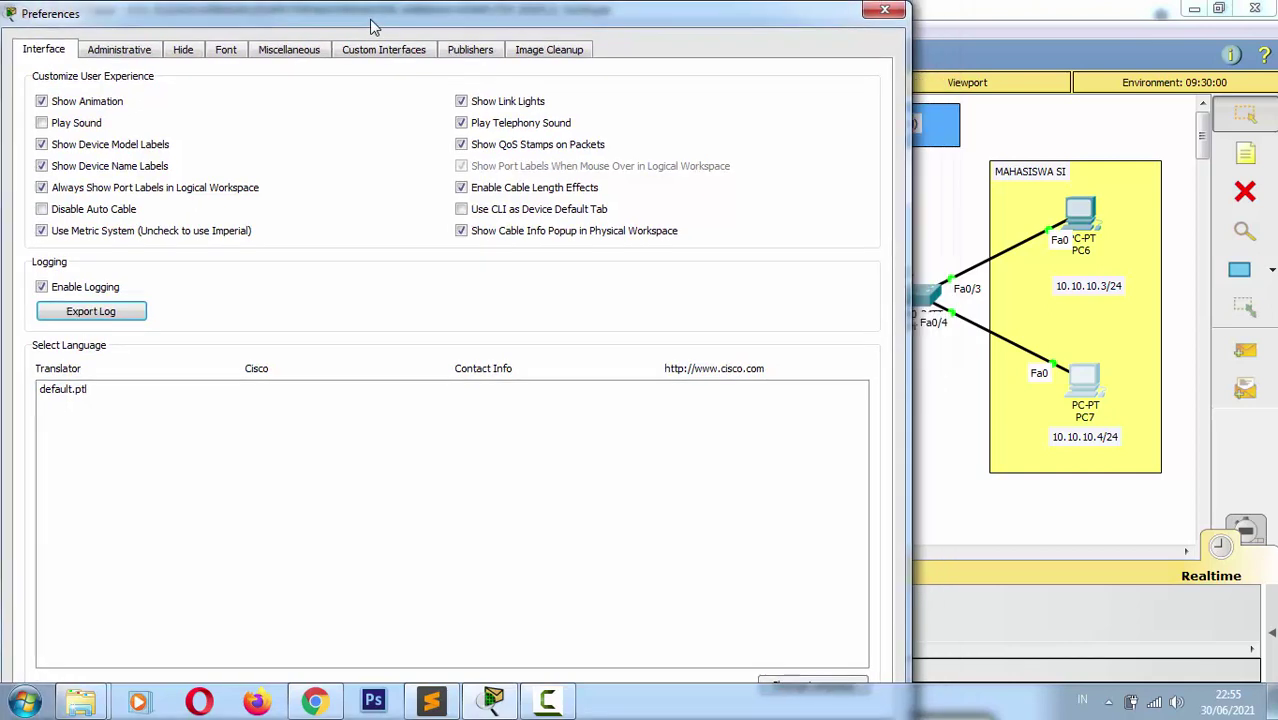
left_click(42, 188)
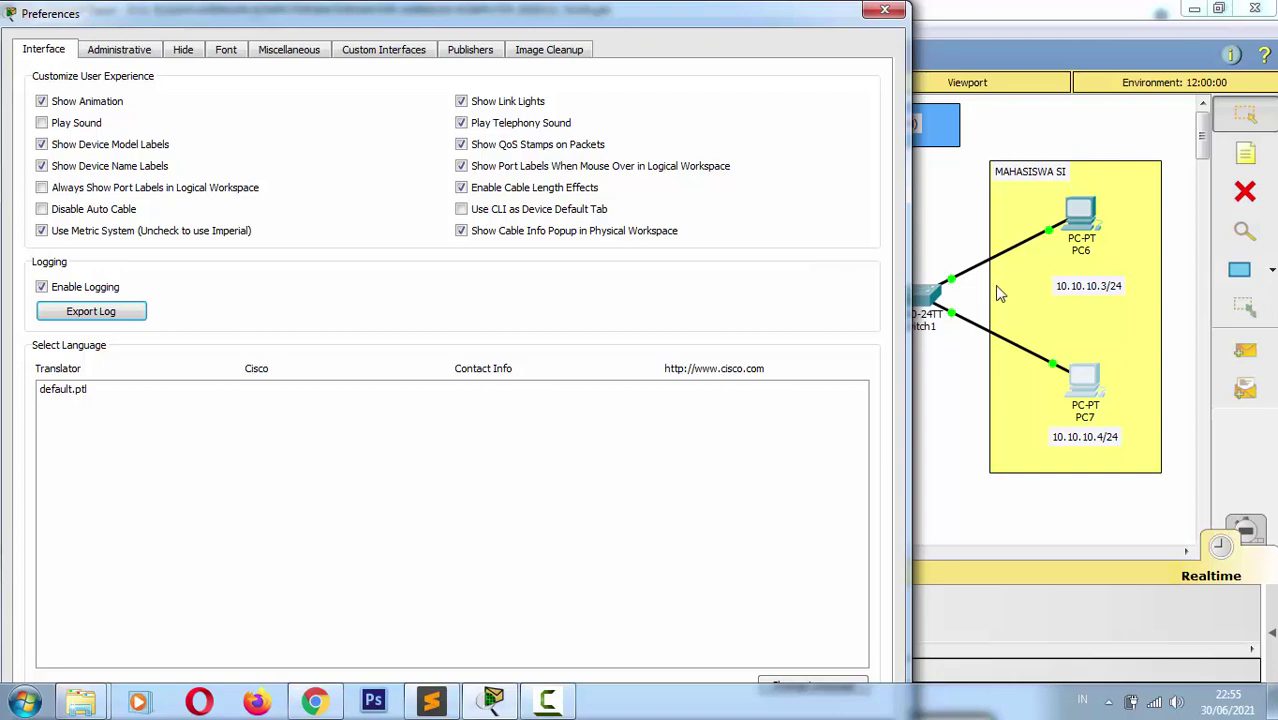
left_click(41, 189)
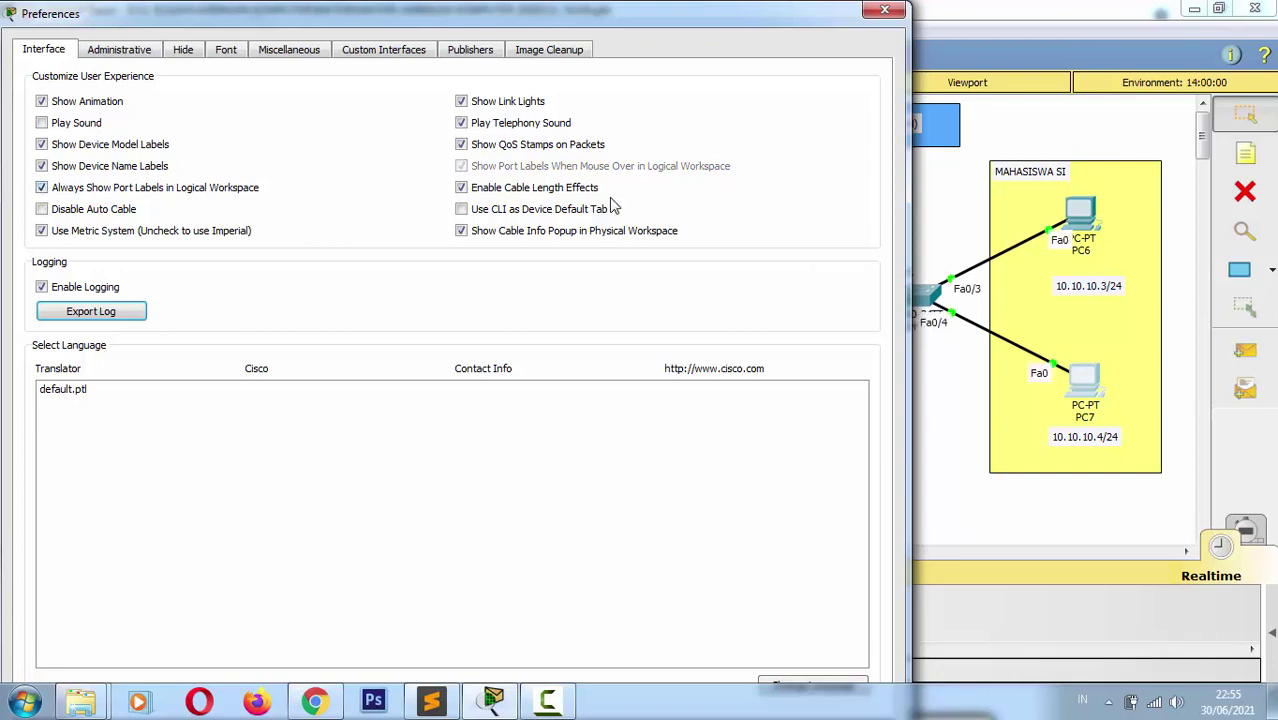
left_click(885, 11)
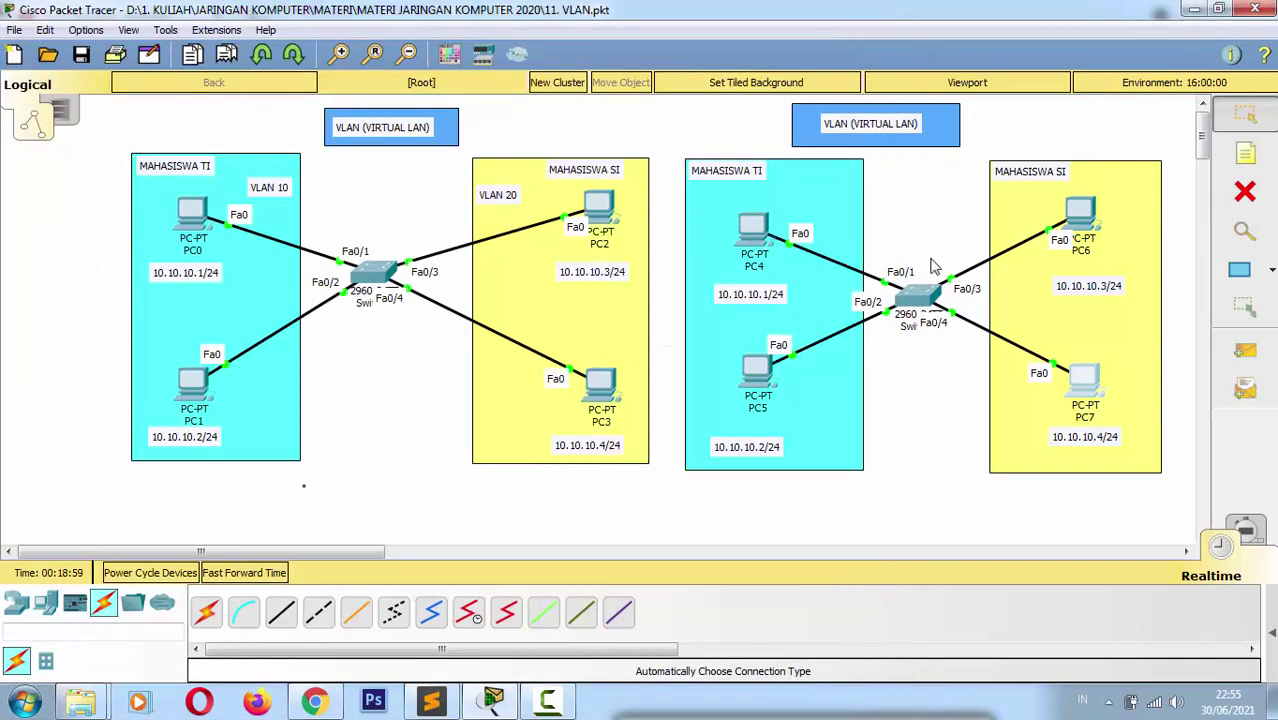
Step: Open the command line of Switch1 in the new topology and start its console session
left_click(912, 297)
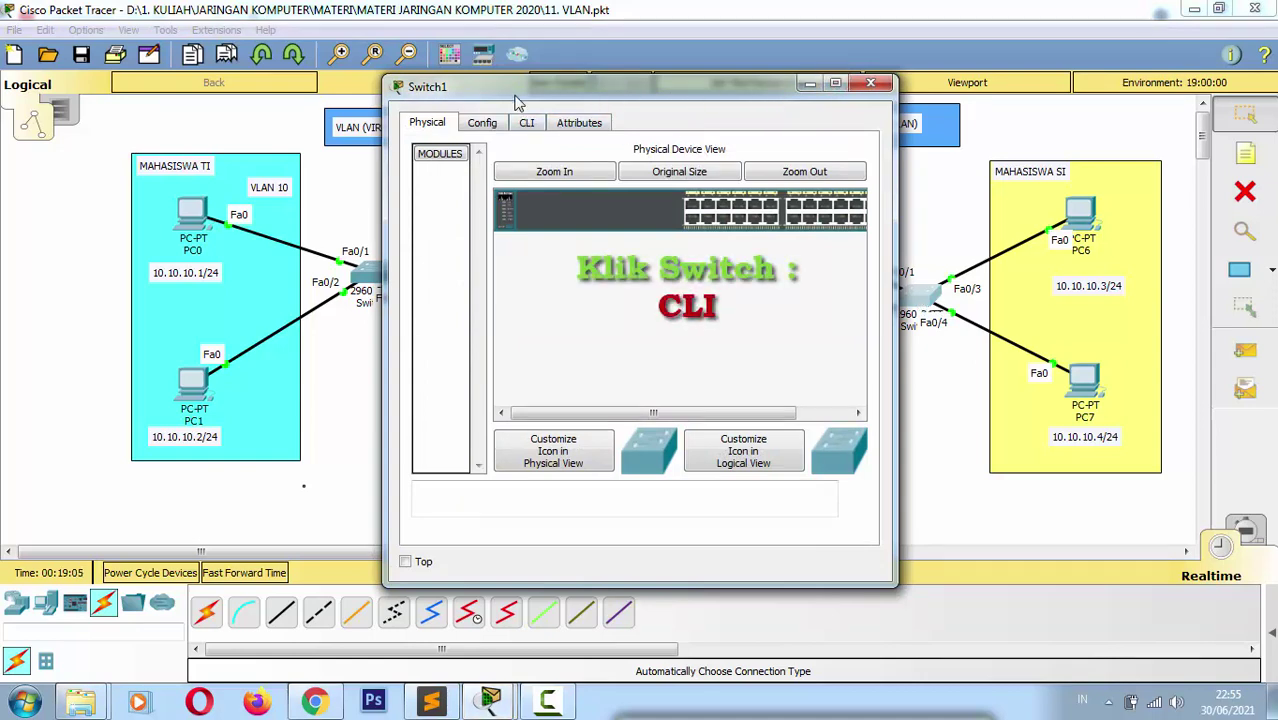
left_click(526, 122)
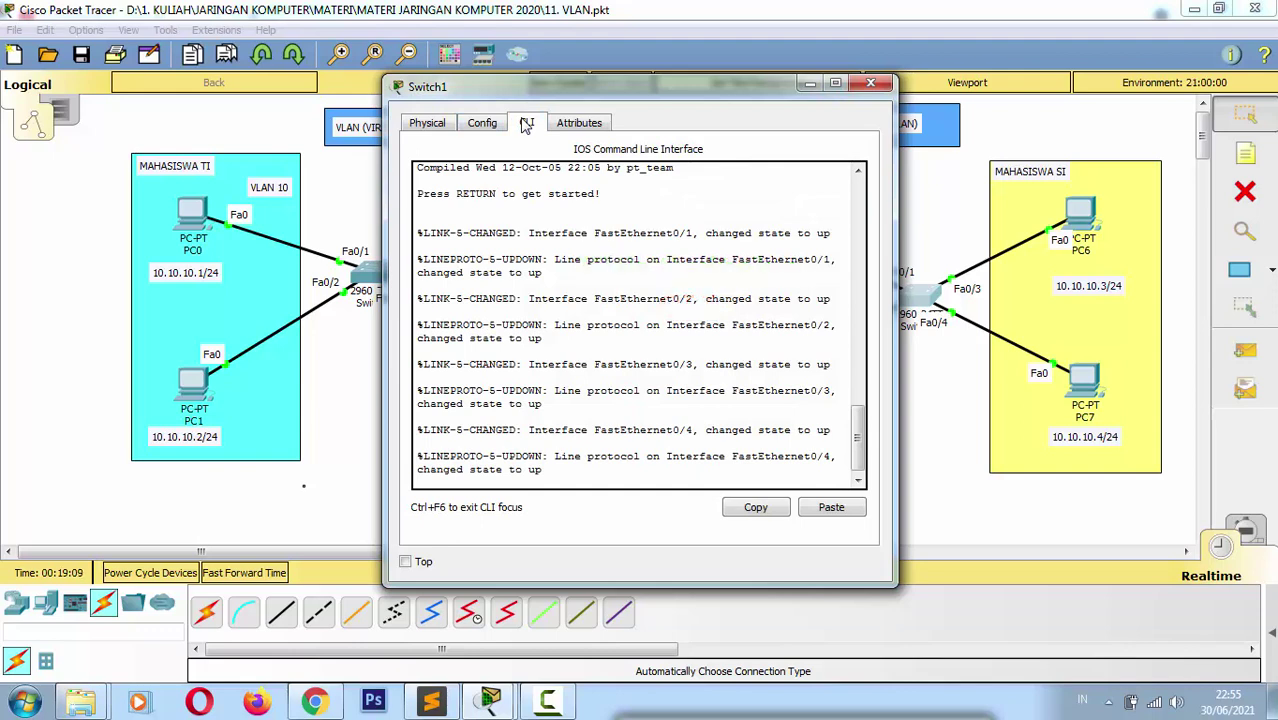
key("Return")
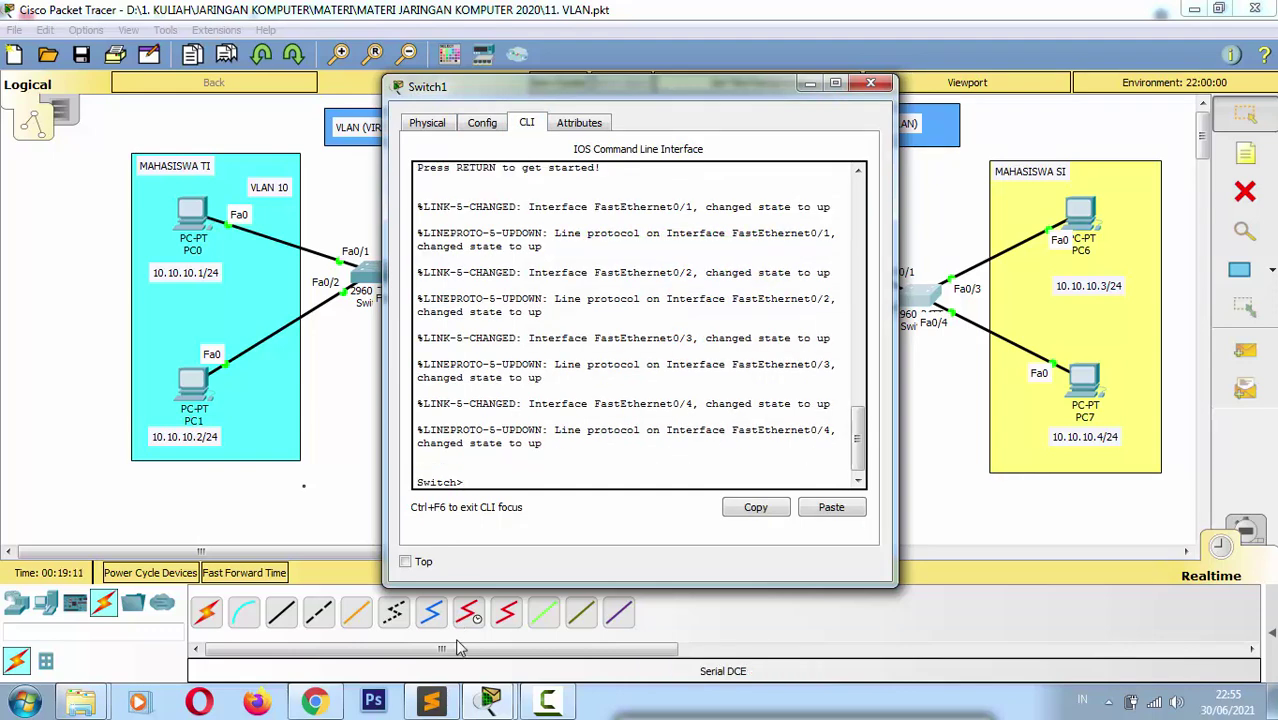
Step: Switch to Sublime Text and read through the VLAN command script in 11. VLAN.txt from start to end
left_click(431, 703)
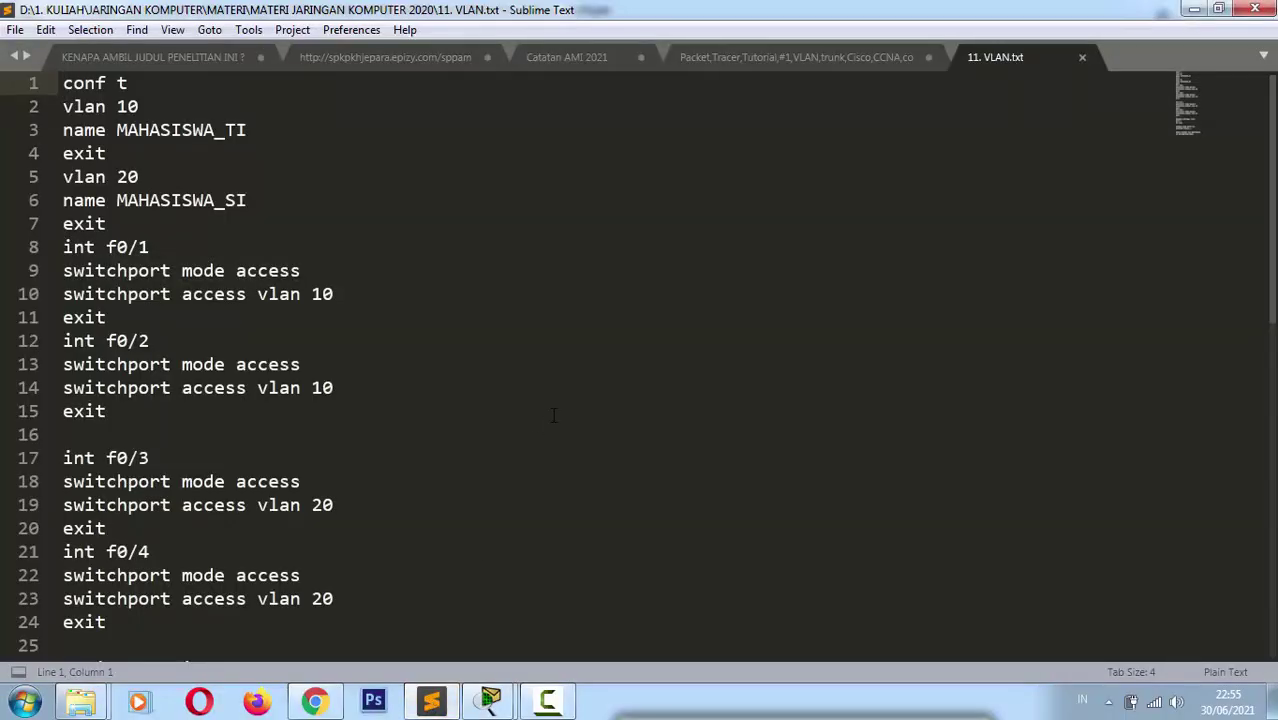
key("Down")
key("Down")
key("Down")
key("Down")
key("Down")
key("Down")
key("Down")
key("Down")
key("Down")
key("Down")
key("Down")
key("Down")
key("Down")
key("Down")
key("Down")
key("Down")
key("Down")
key("Down")
key("Down")
key("Down")
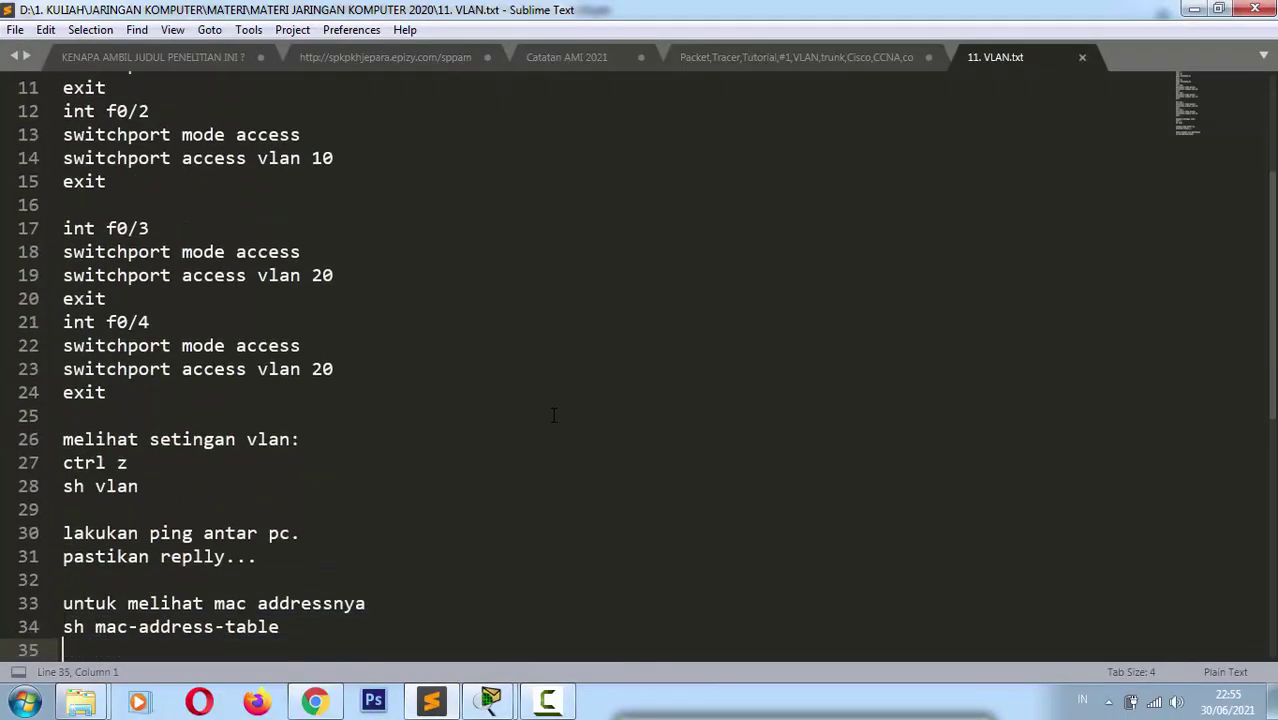
key("Up")
key("Up")
key("Up")
key("Up")
key("Up")
key("Up")
key("Up")
key("Up")
key("Up")
key("Up")
key("Up")
key("Up")
key("Up")
key("Up")
key("Up")
key("Up")
key("Up")
key("Up")
key("Up")
key("Up")
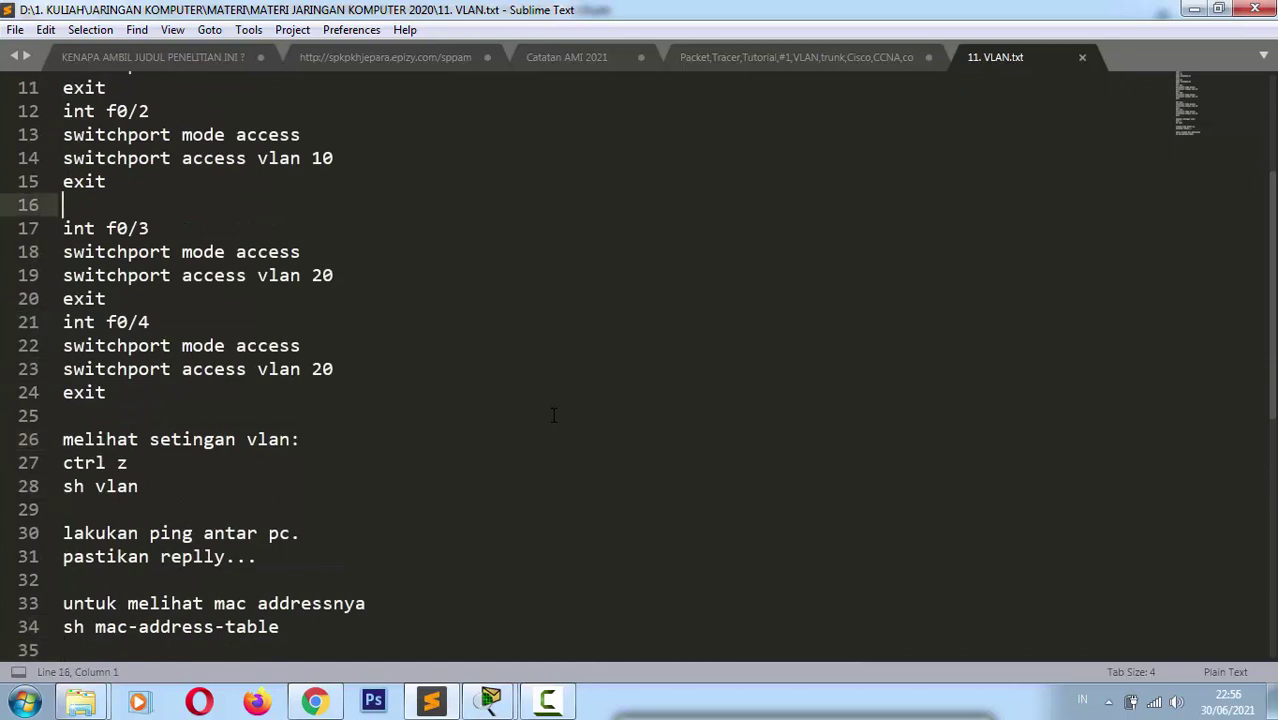
key("Up")
key("Up")
key("Up")
key("Up")
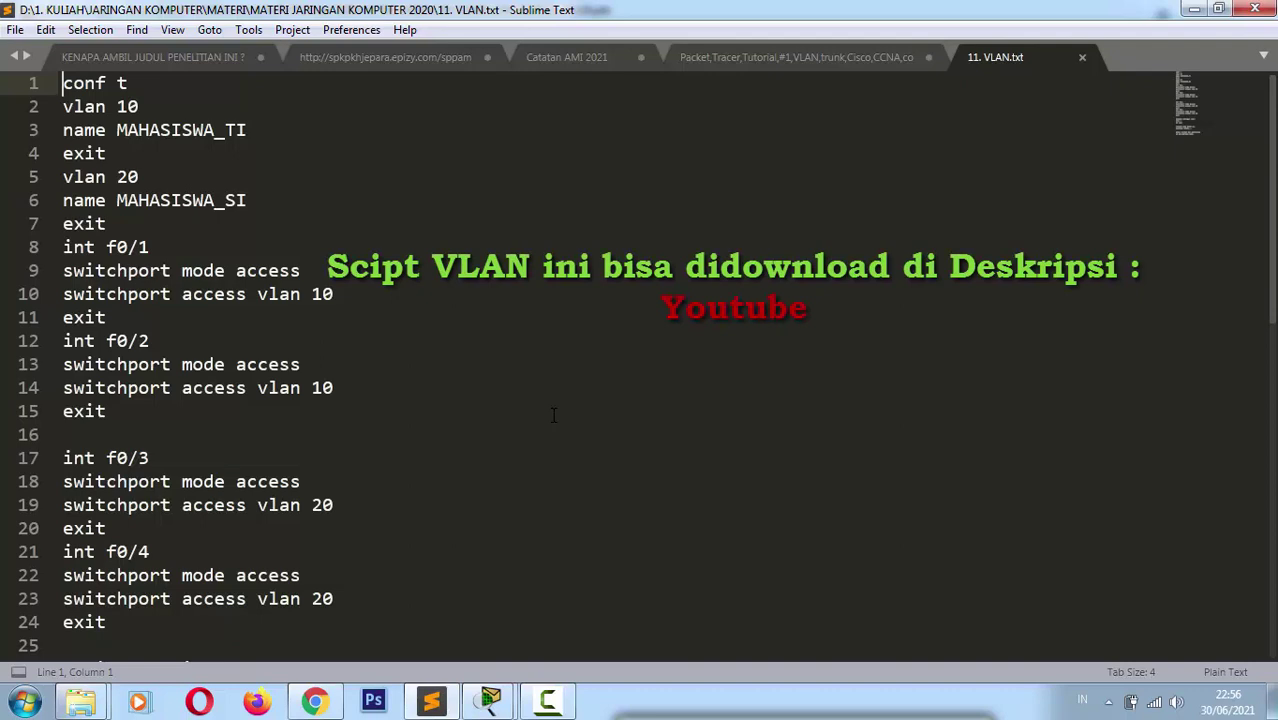
key("Return")
type("EN")
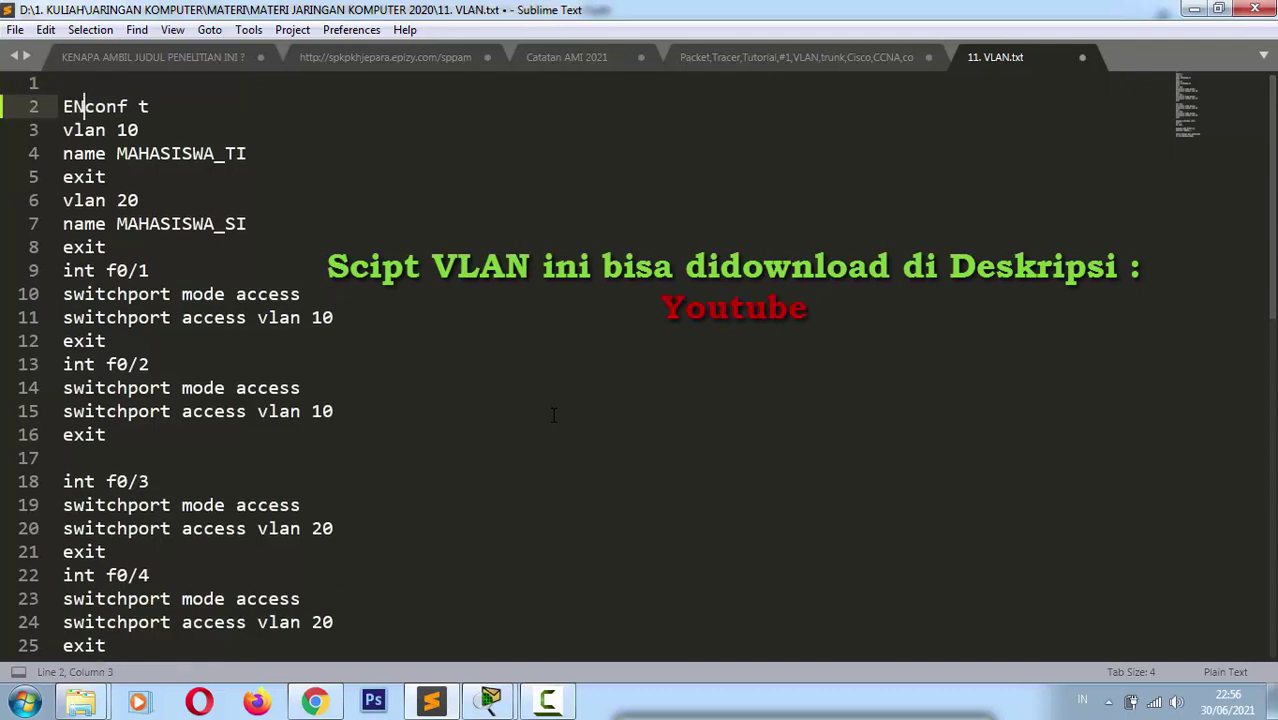
key("BackSpace")
key("BackSpace")
key("BackSpace")
Step: Insert the lowercase command "en" on its own line above "conf t" in the script
key("Caps_Lock")
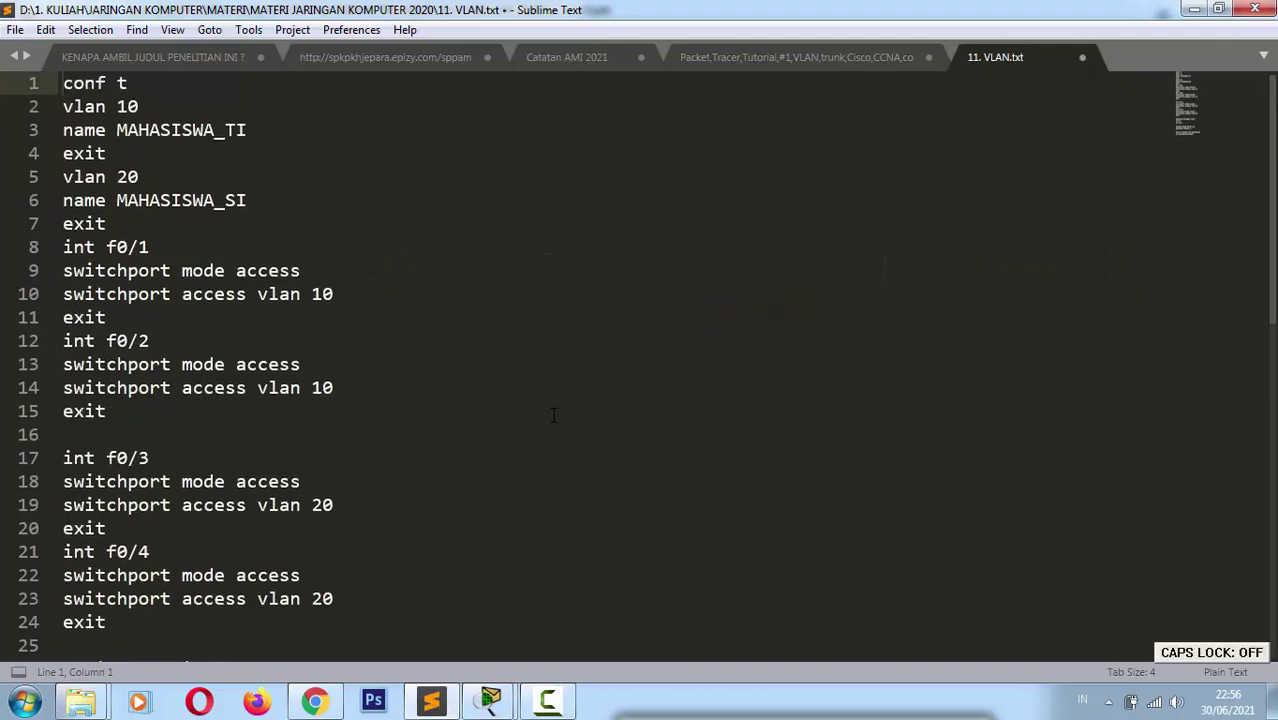
type("en")
key("Return")
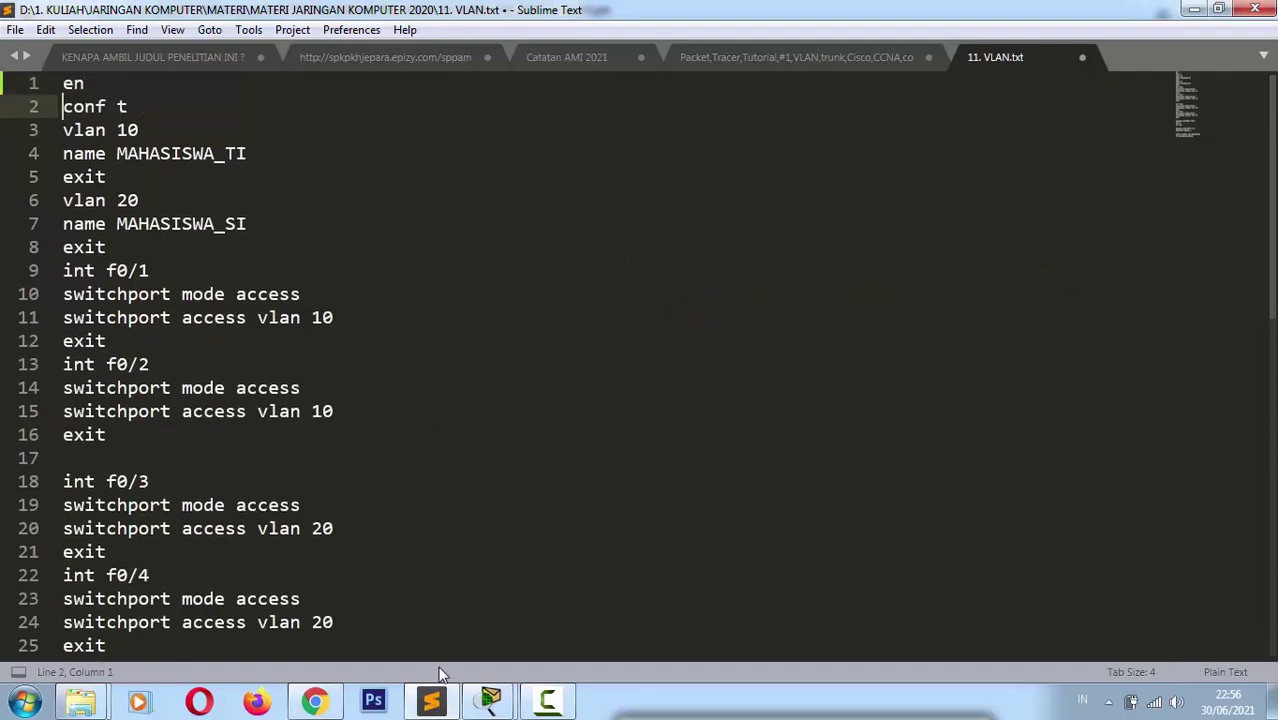
Step: Switch back to Packet Tracer's Switch1 console and enter privileged mode with the enable command
mouse_move(476, 684)
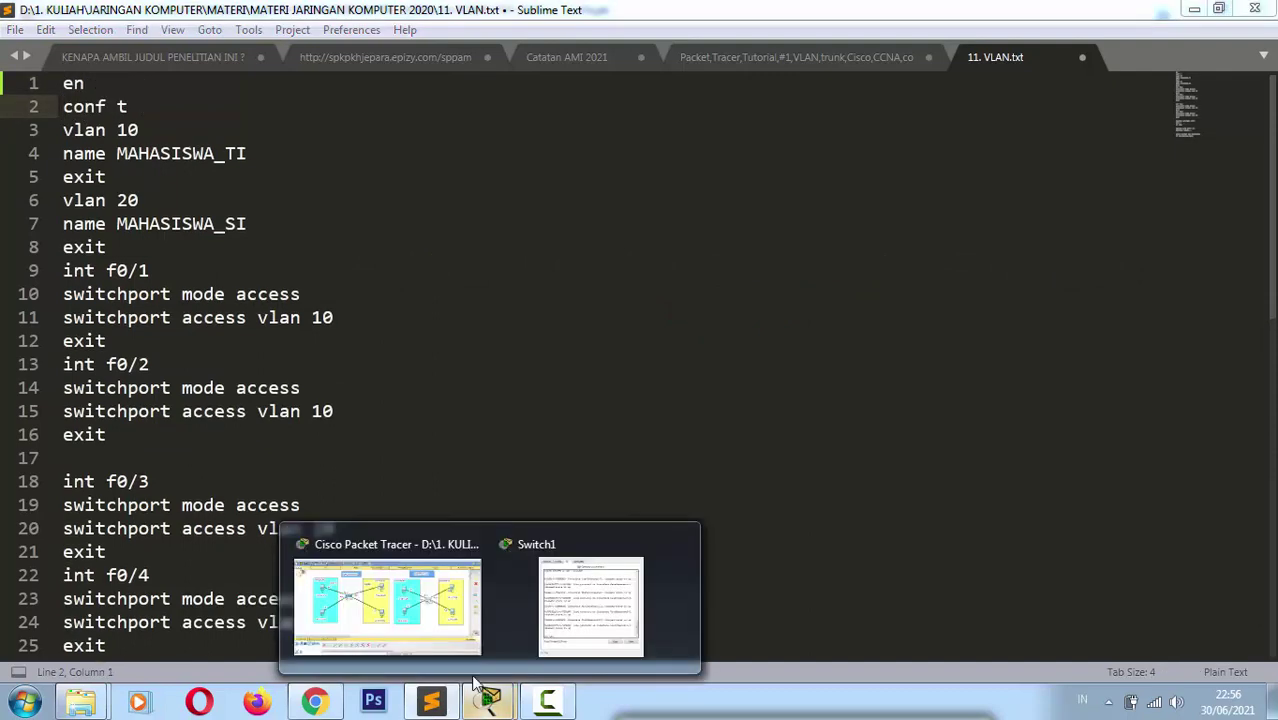
left_click(434, 622)
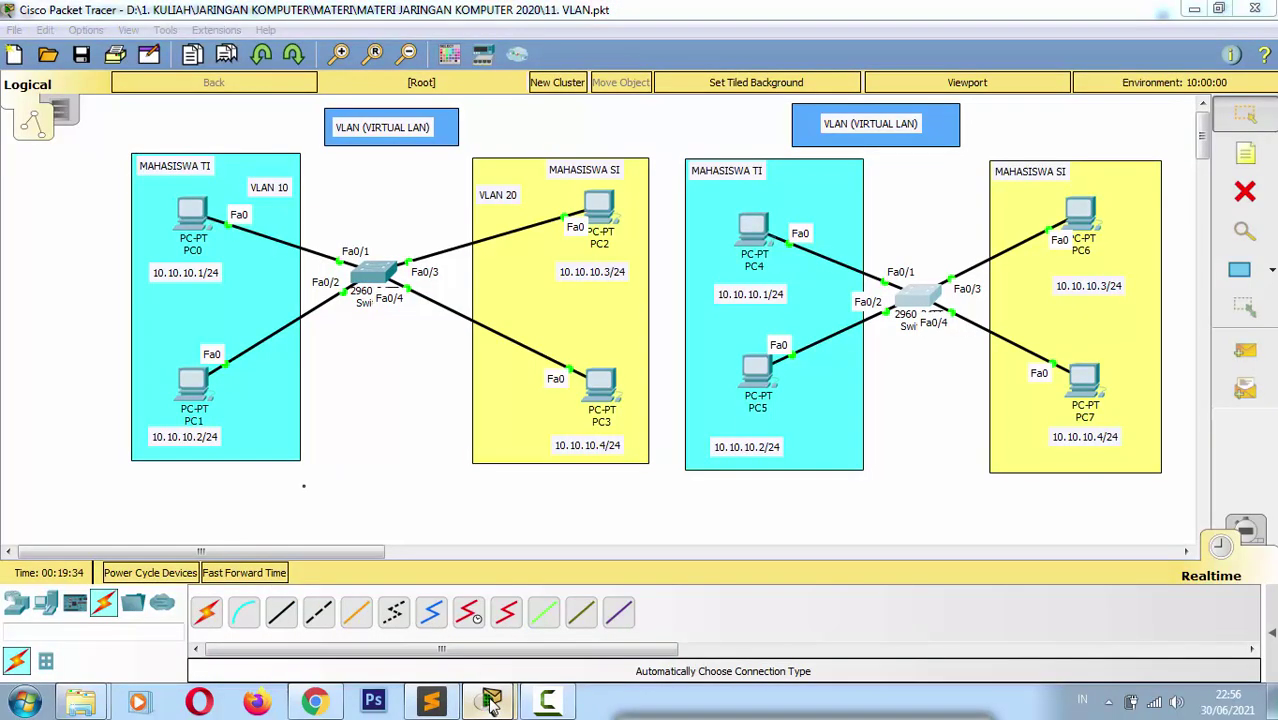
mouse_move(490, 703)
left_click(582, 603)
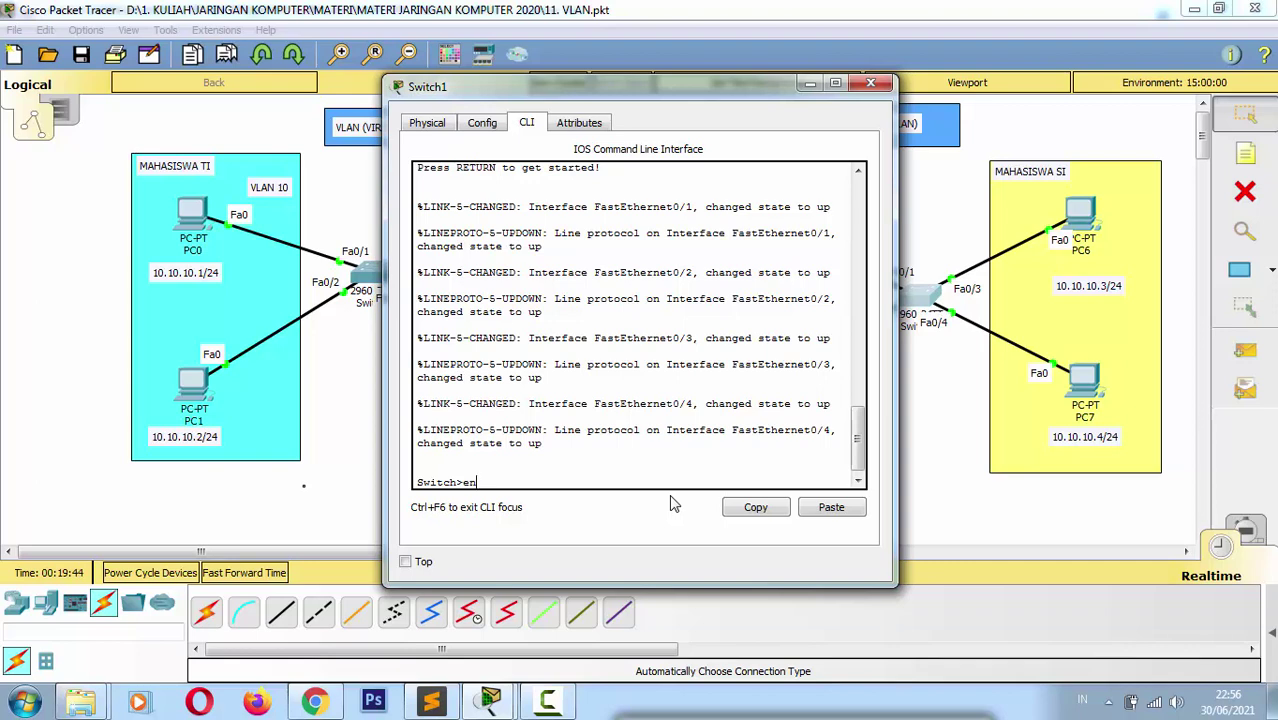
key("Tab")
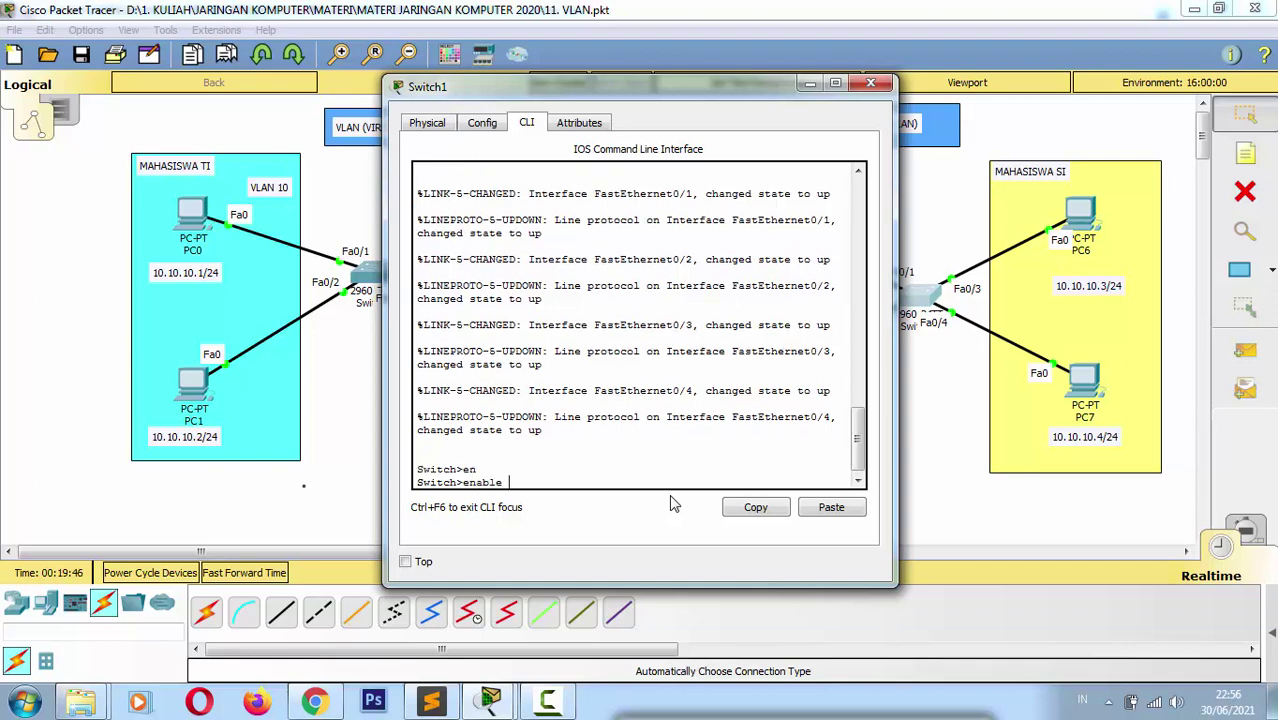
key("Return")
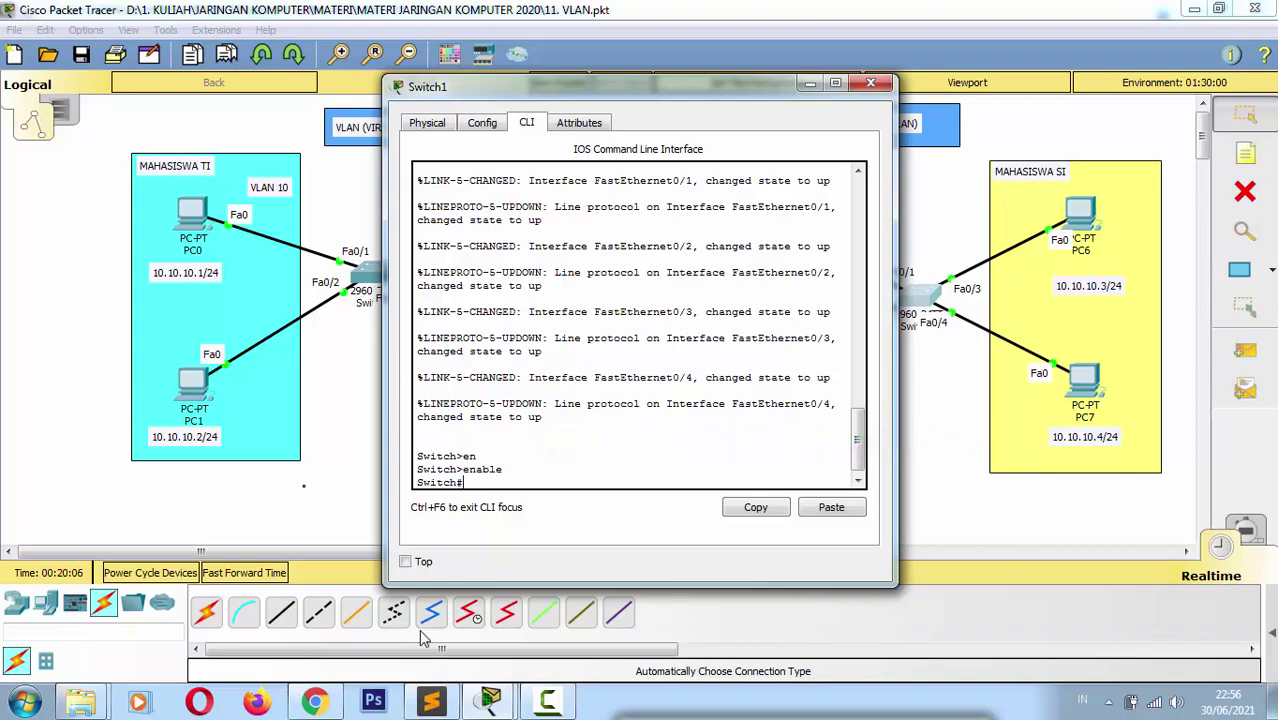
Step: Restore the Sublime Text script window to half the screen and show Packet Tracer's main window beside it
left_click(432, 703)
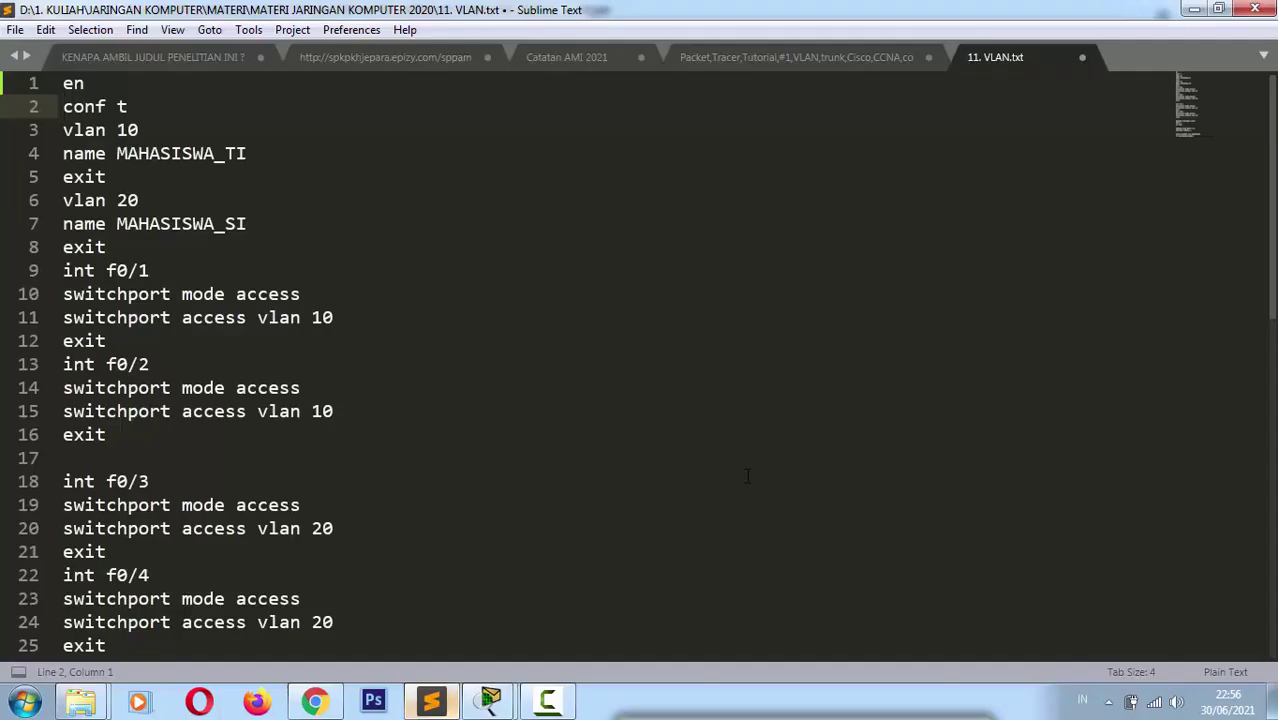
left_click(1218, 9)
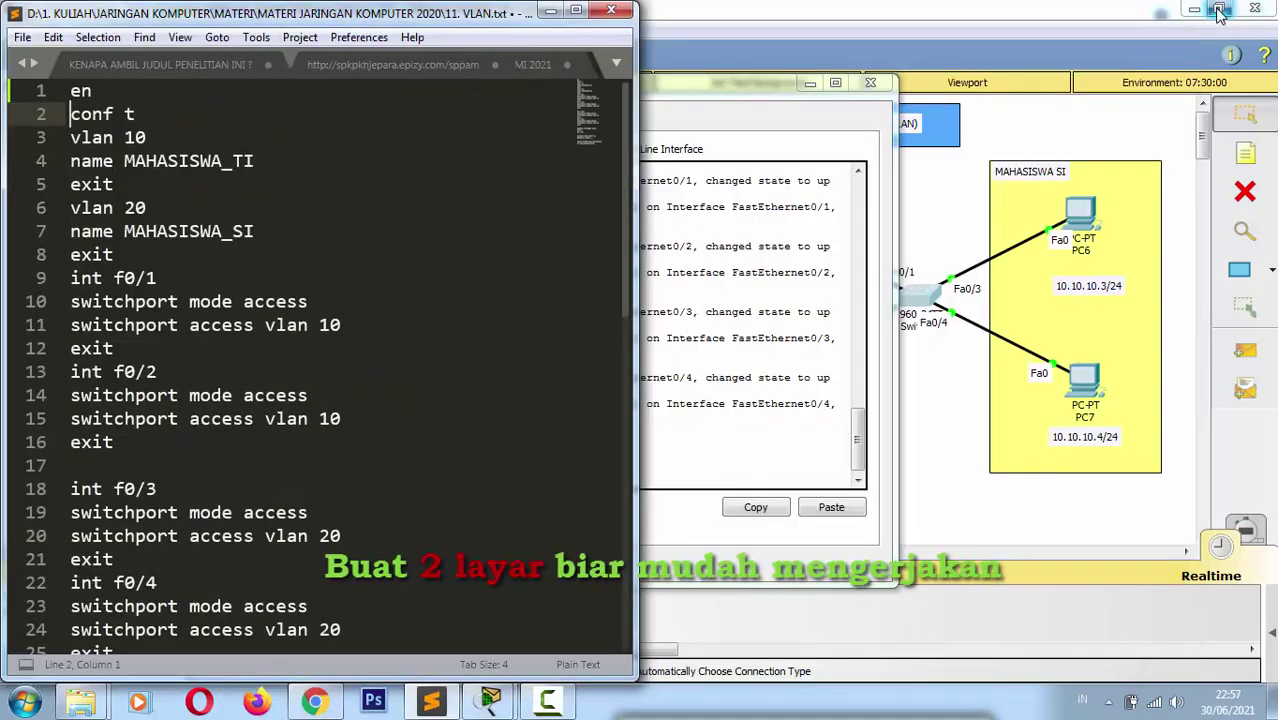
mouse_move(512, 706)
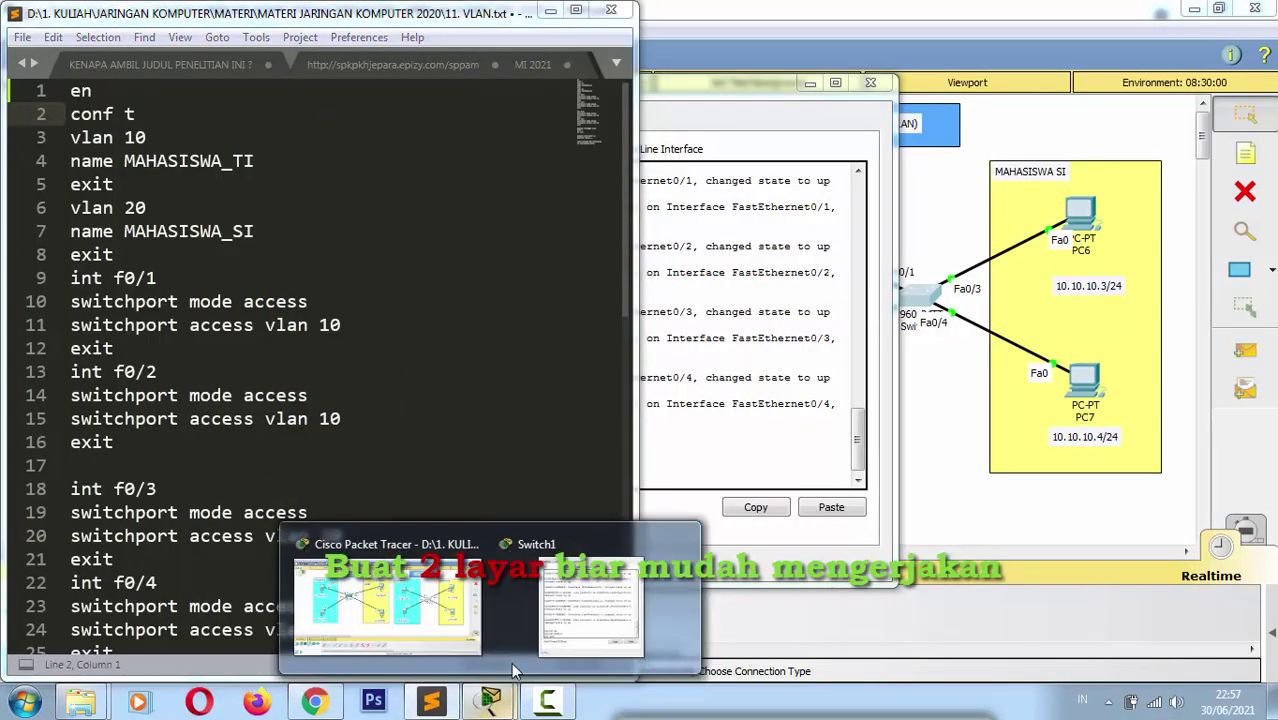
left_click(473, 618)
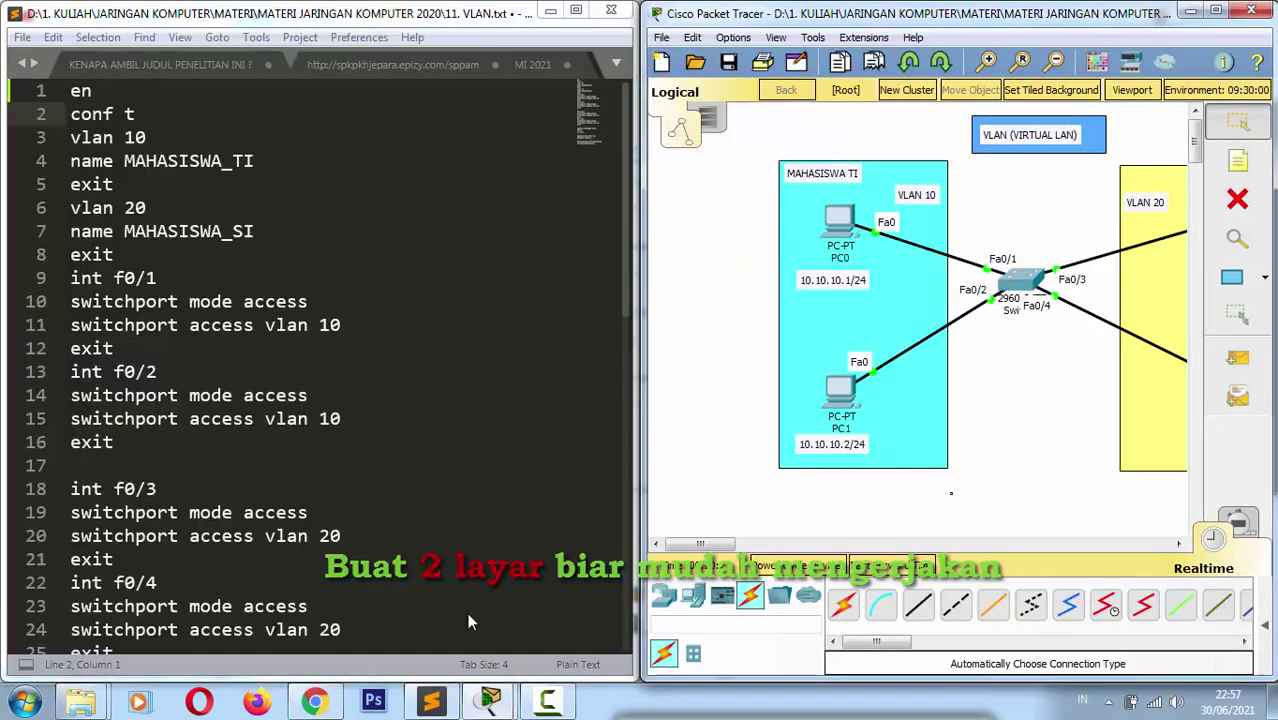
Step: Bring up the Switch1 window, move it beside the script and enlarge it to fill most of that half
mouse_move(490, 706)
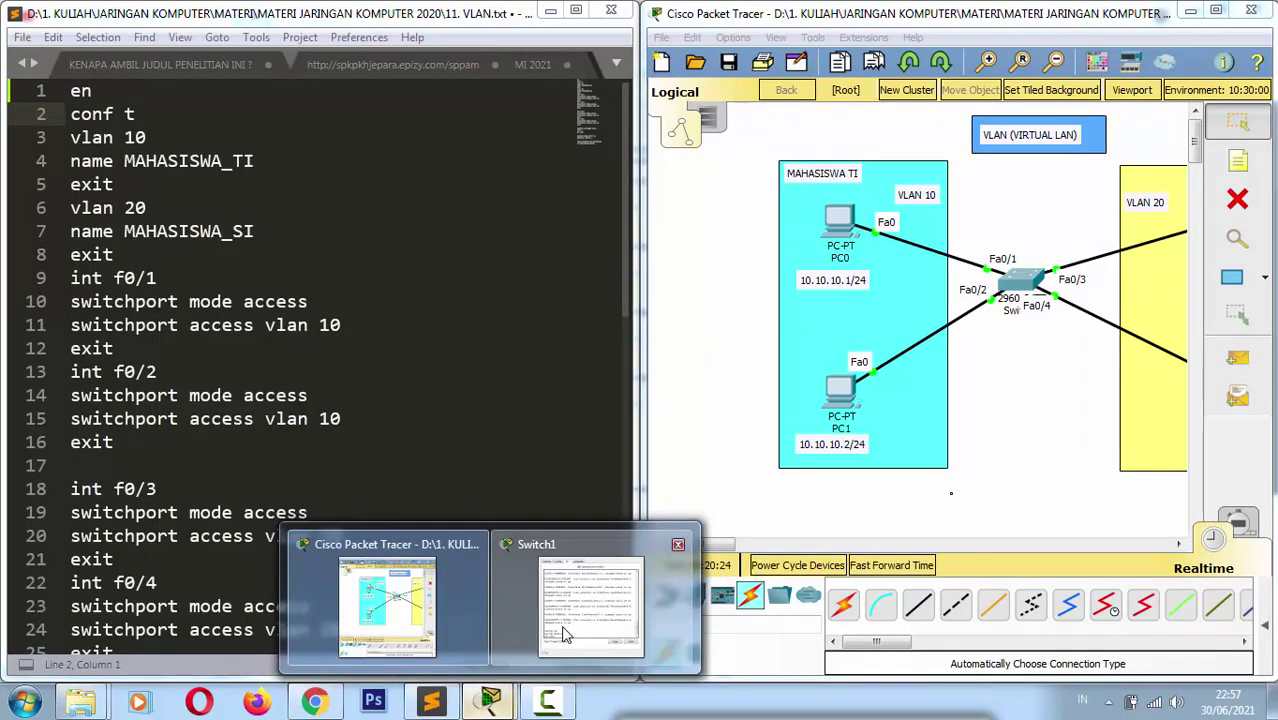
left_click(561, 625)
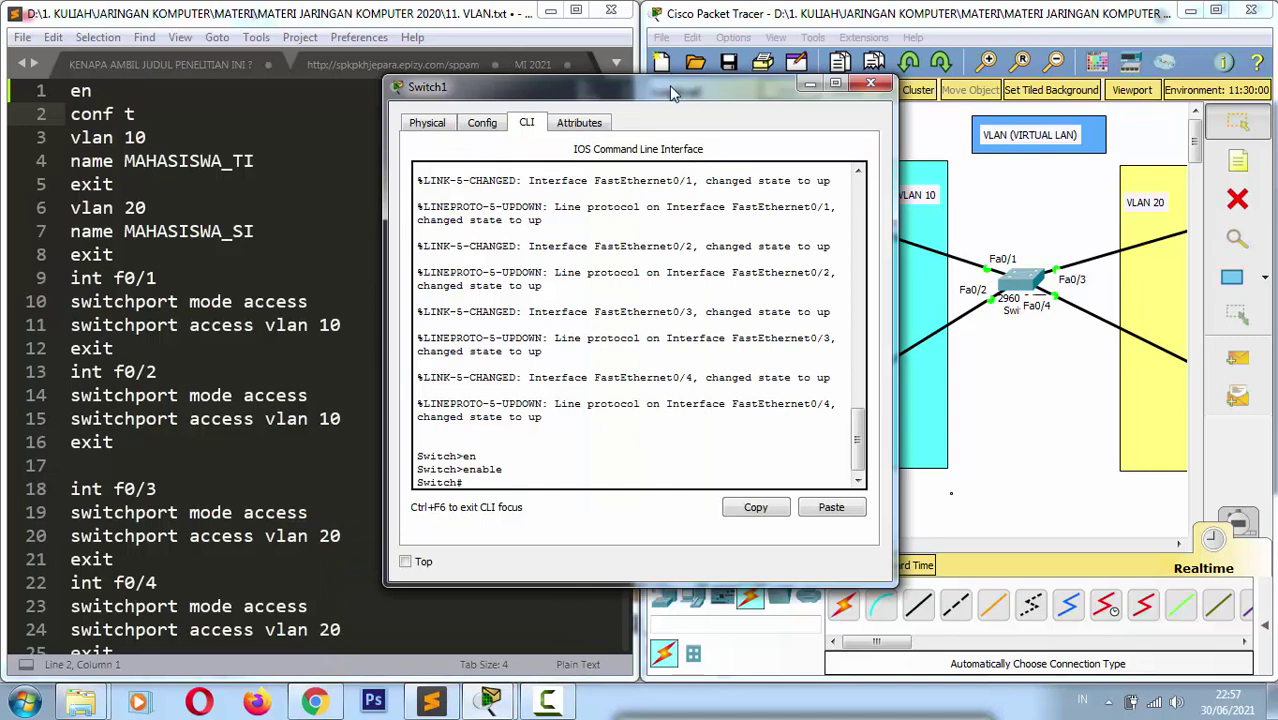
left_click_drag(670, 87, 933, 87)
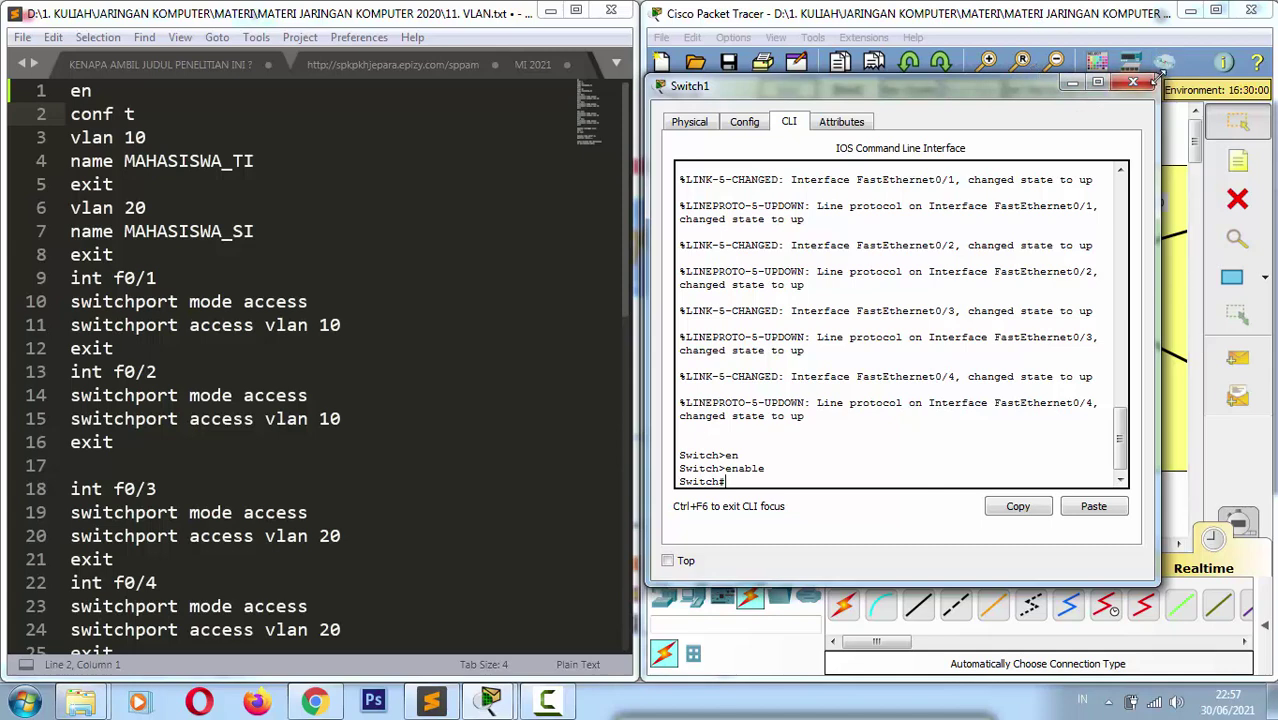
left_click_drag(1158, 77, 1268, 18)
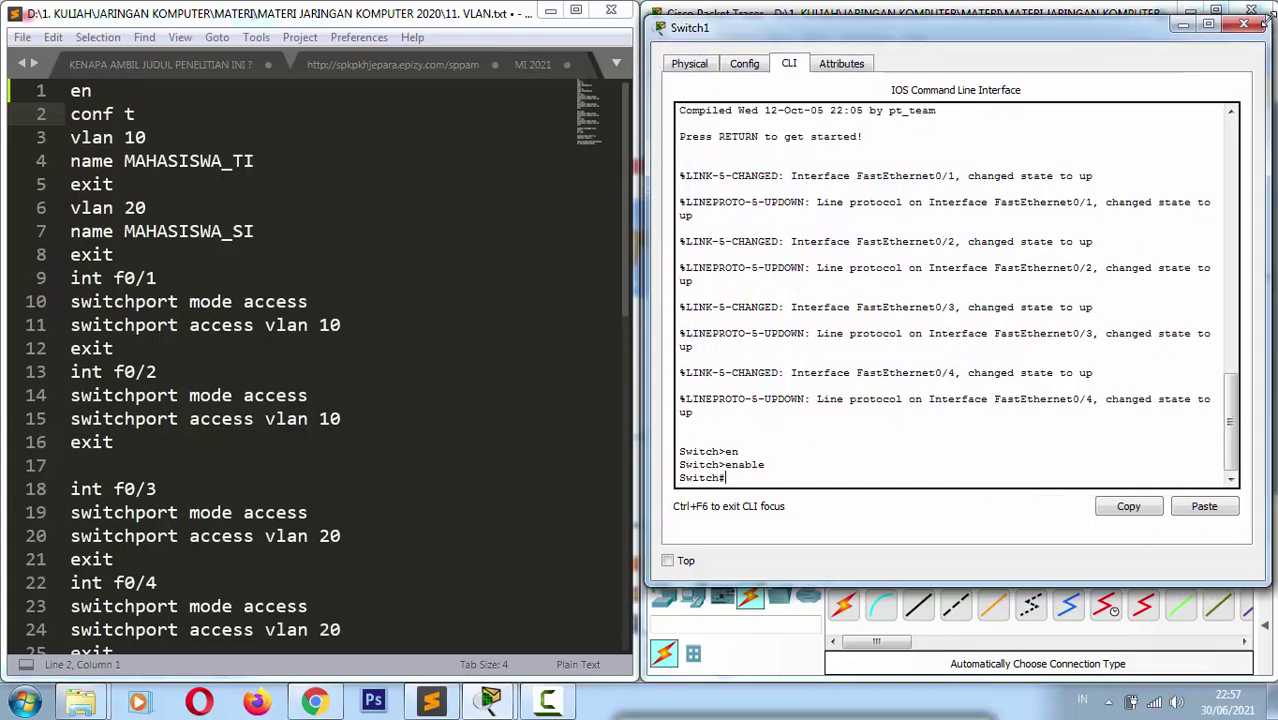
left_click_drag(984, 581, 982, 617)
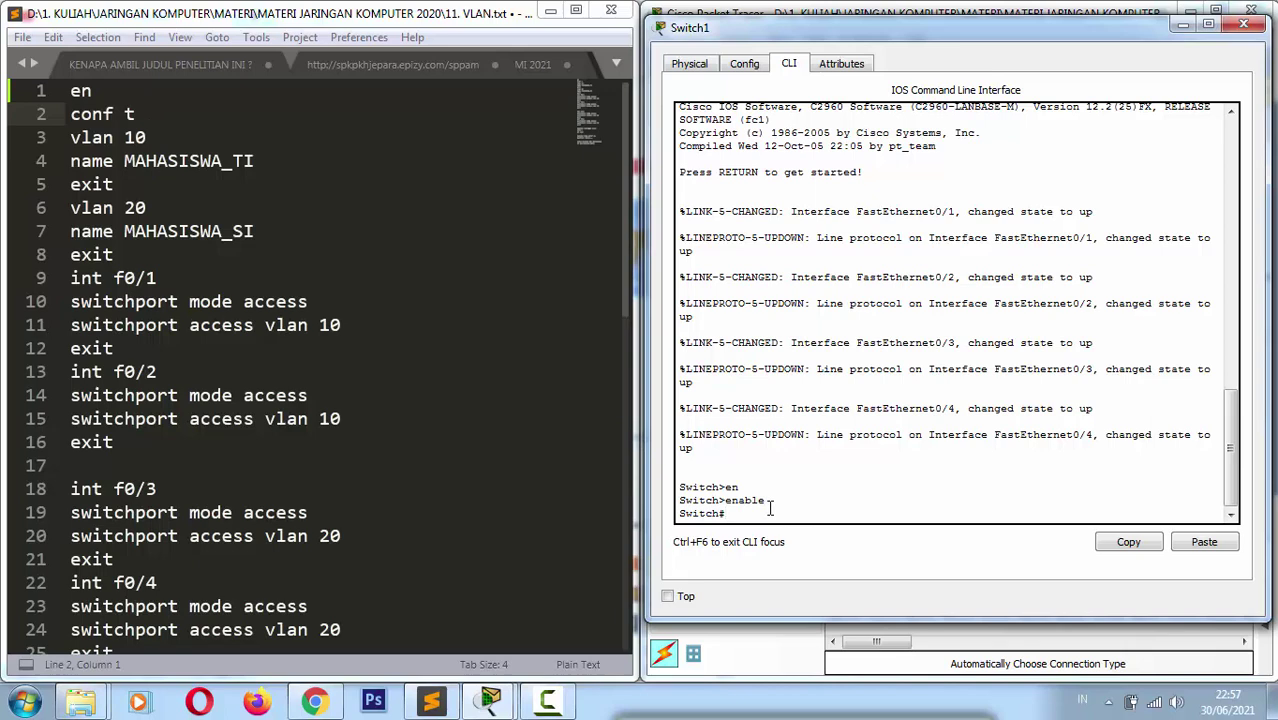
Step: Enter global configuration mode on Switch1 with "conf t" and create VLAN 10
type("conf t")
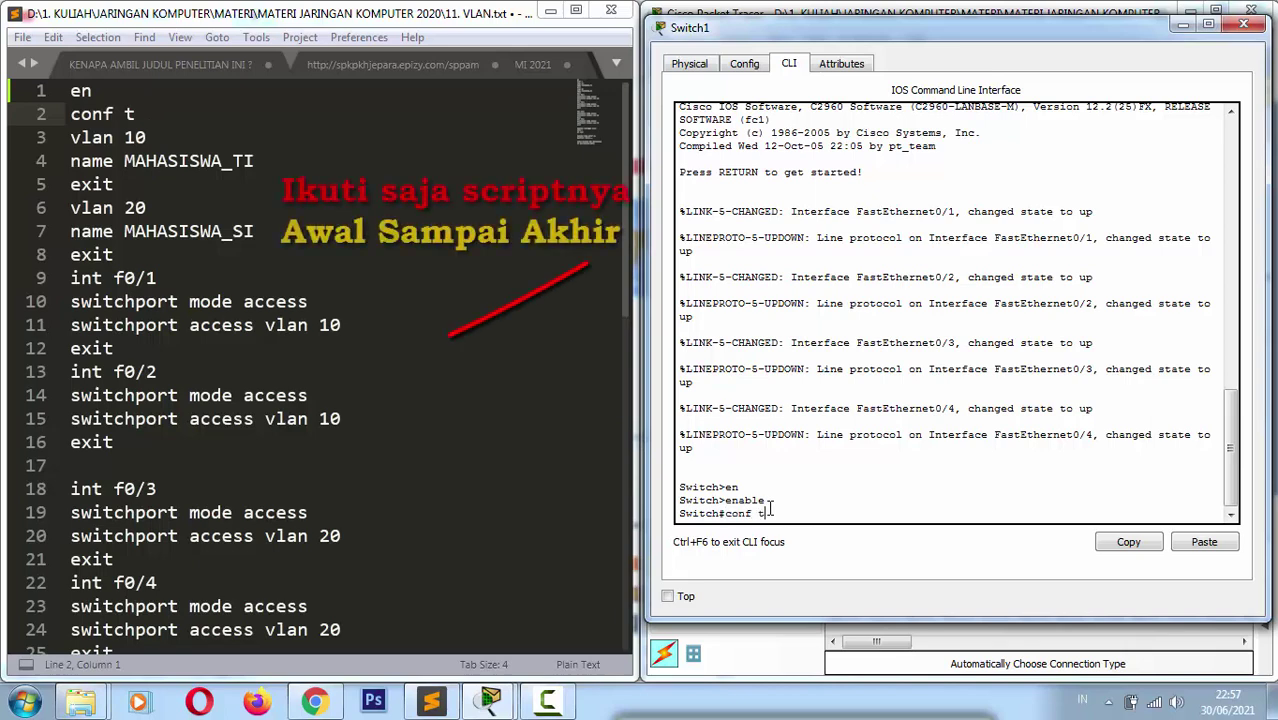
key("Return")
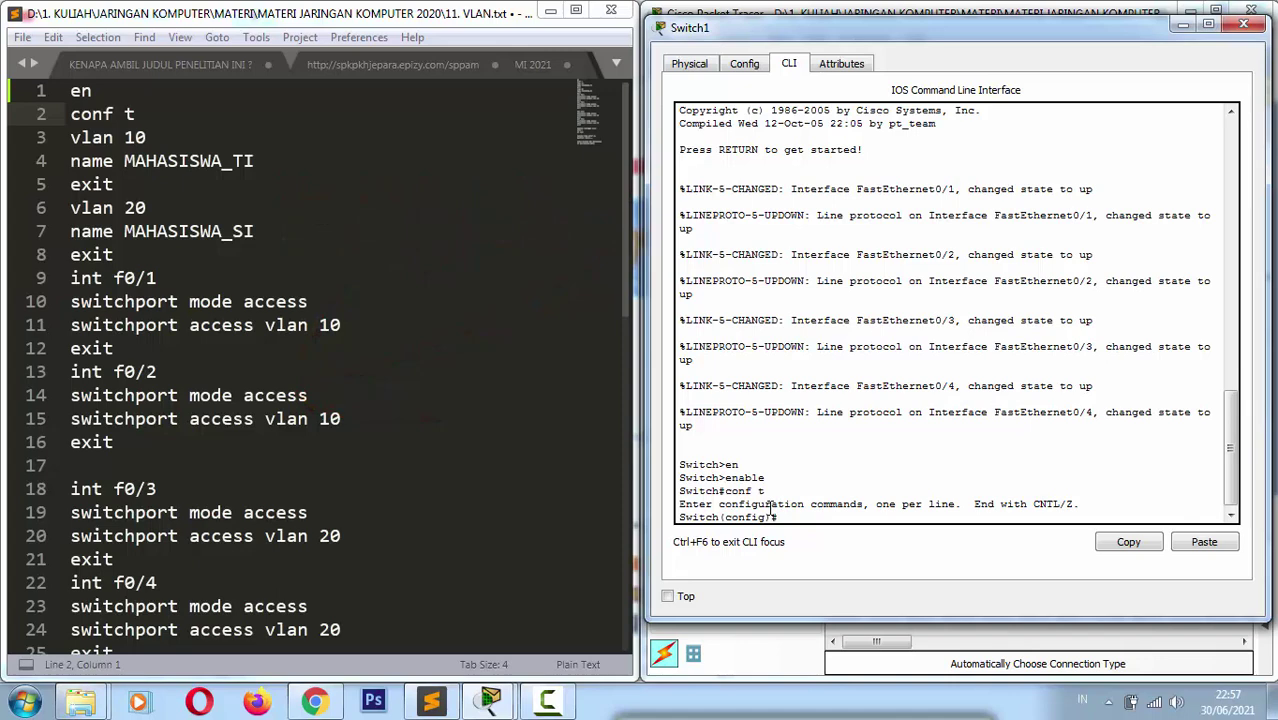
type("vlan 10")
key("Return")
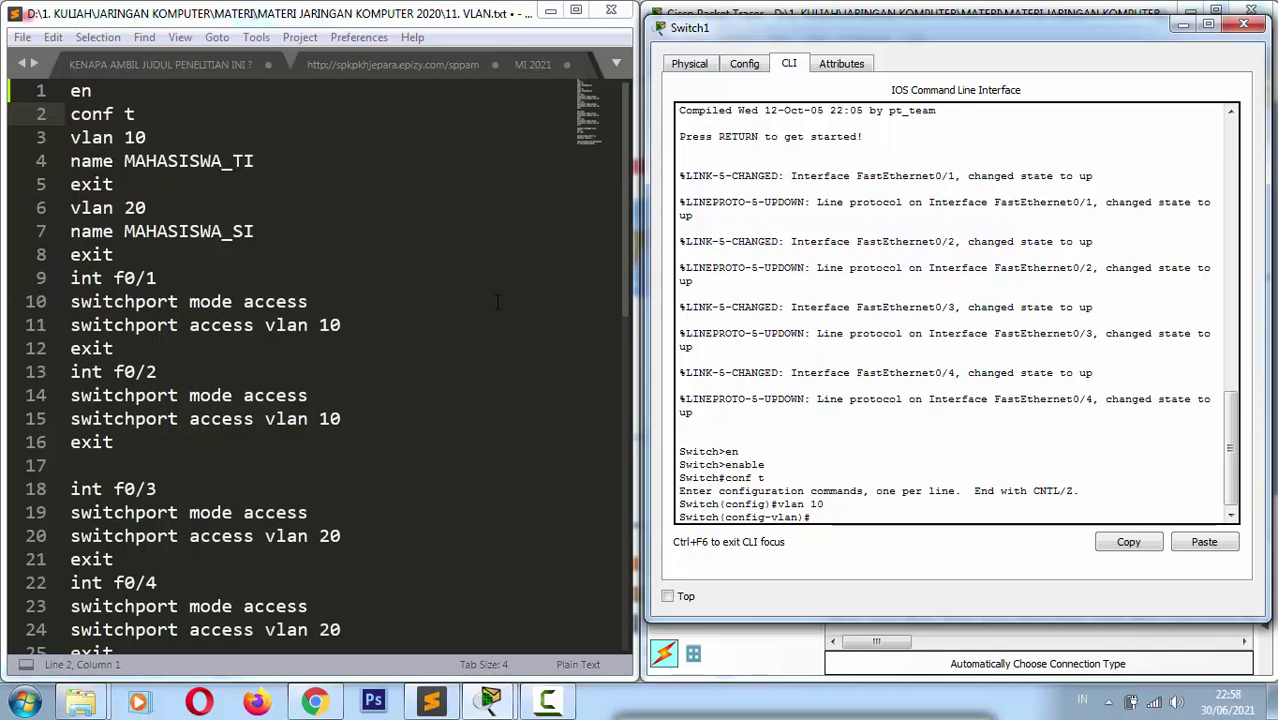
Step: Name VLAN 10 MAHASISWA_TI and exit its VLAN configuration mode
type("nam")
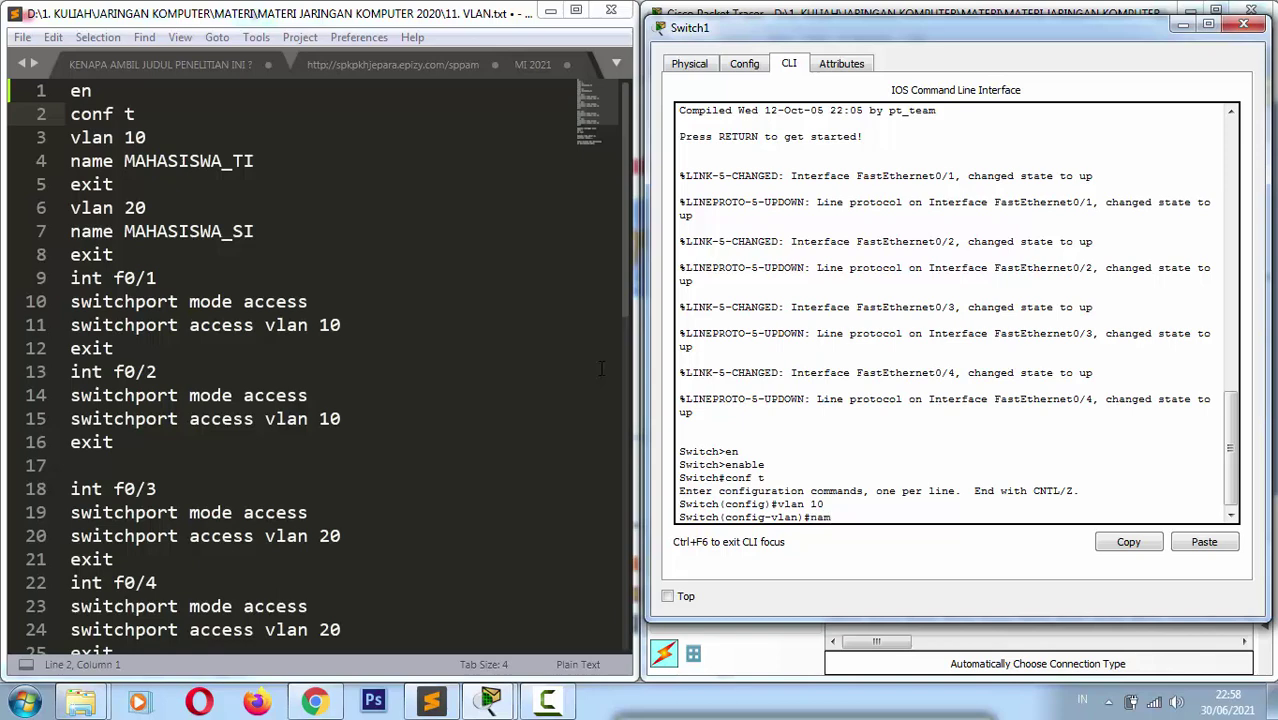
type("e")
key("Caps_Lock")
type("MAHA")
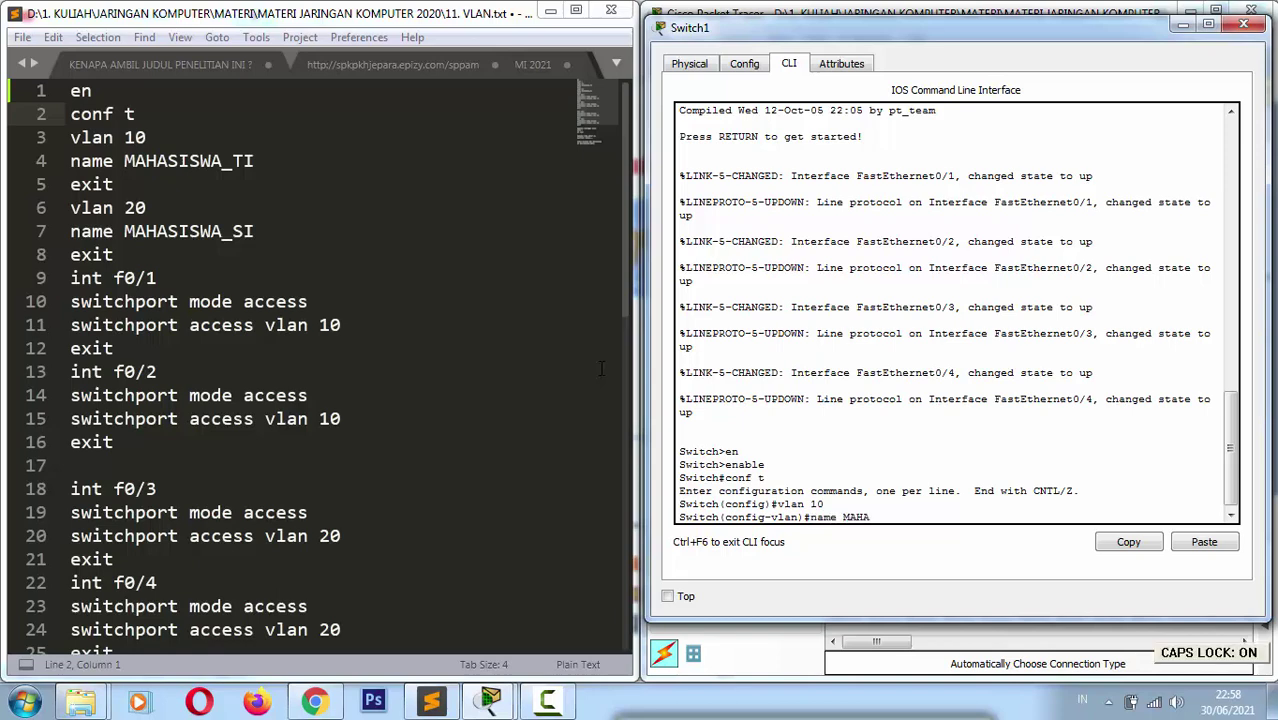
type("SISWA_TI")
key("Return")
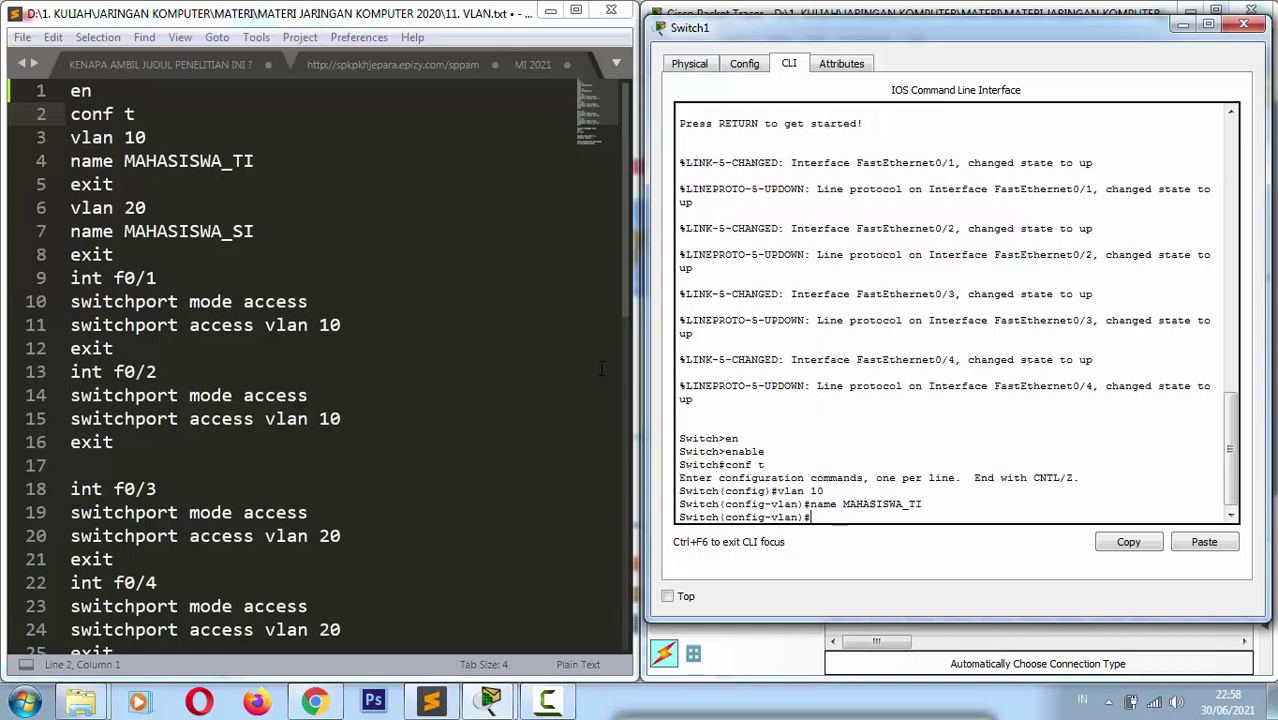
key("Caps_Lock")
type("exit")
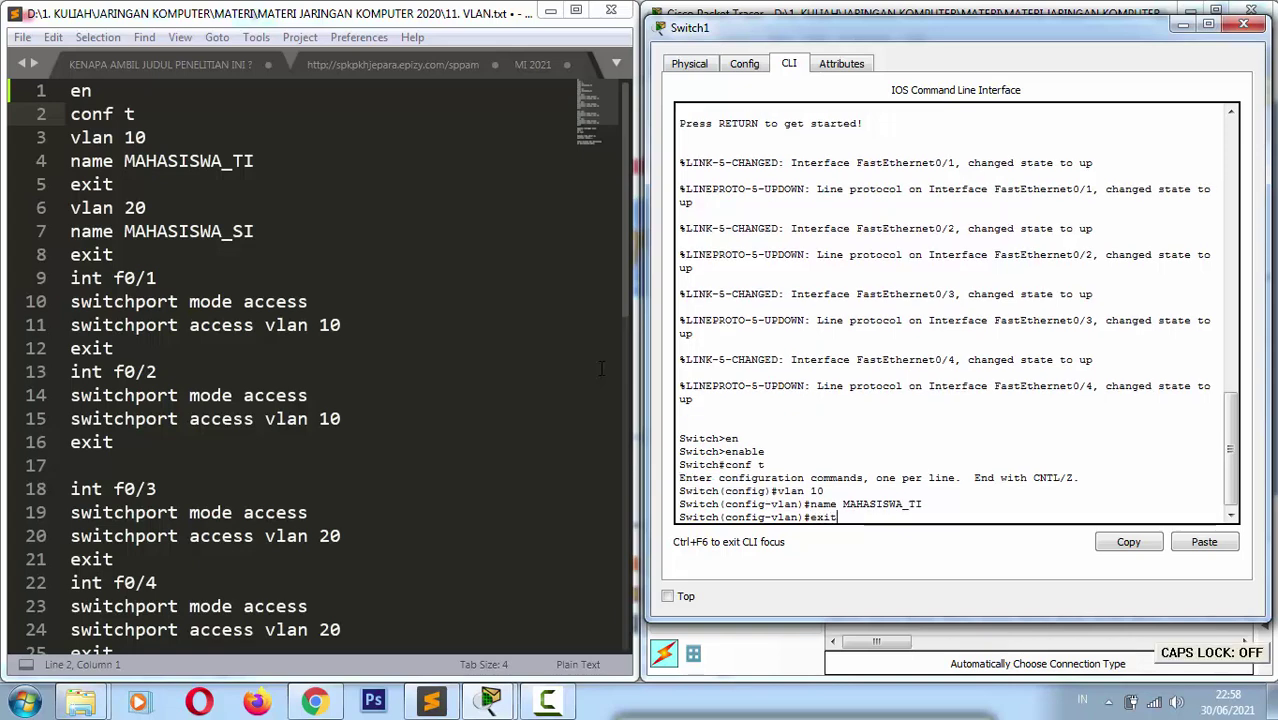
key("Return")
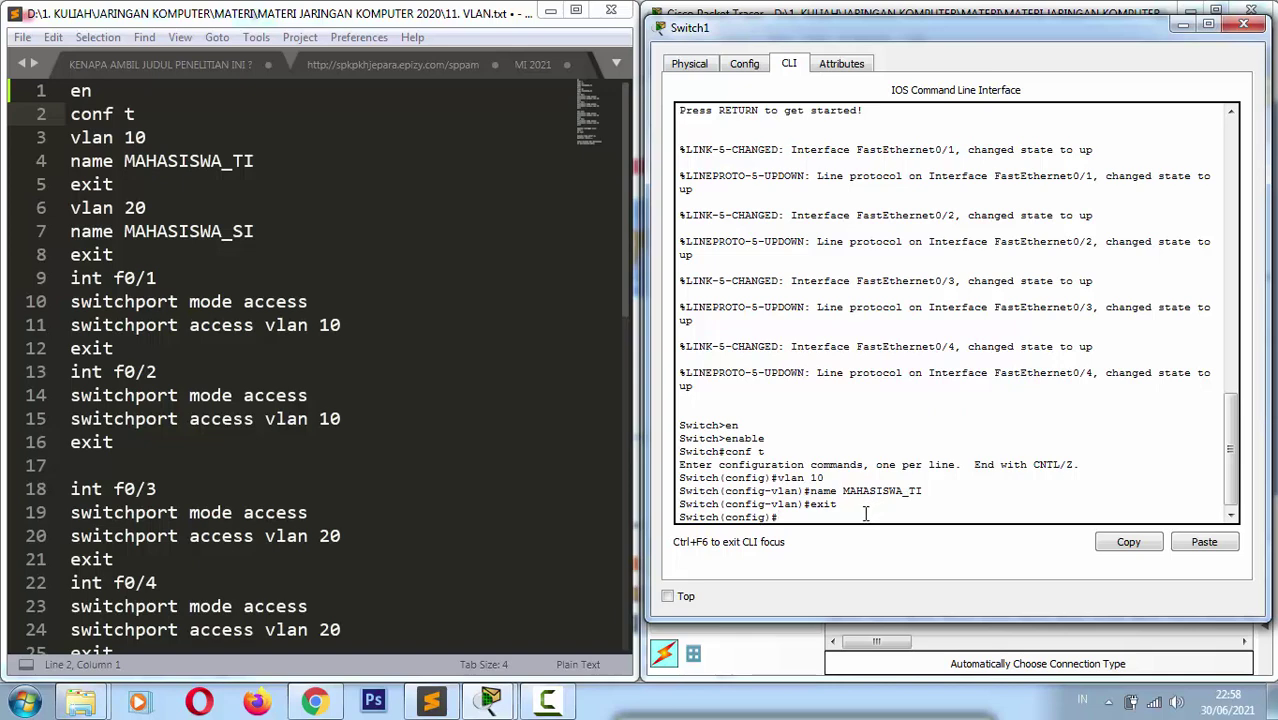
Step: Create VLAN 20 on Switch1, name it MAHASISWA_SI and exit its VLAN configuration mode
type("vlan 20")
key("Return")
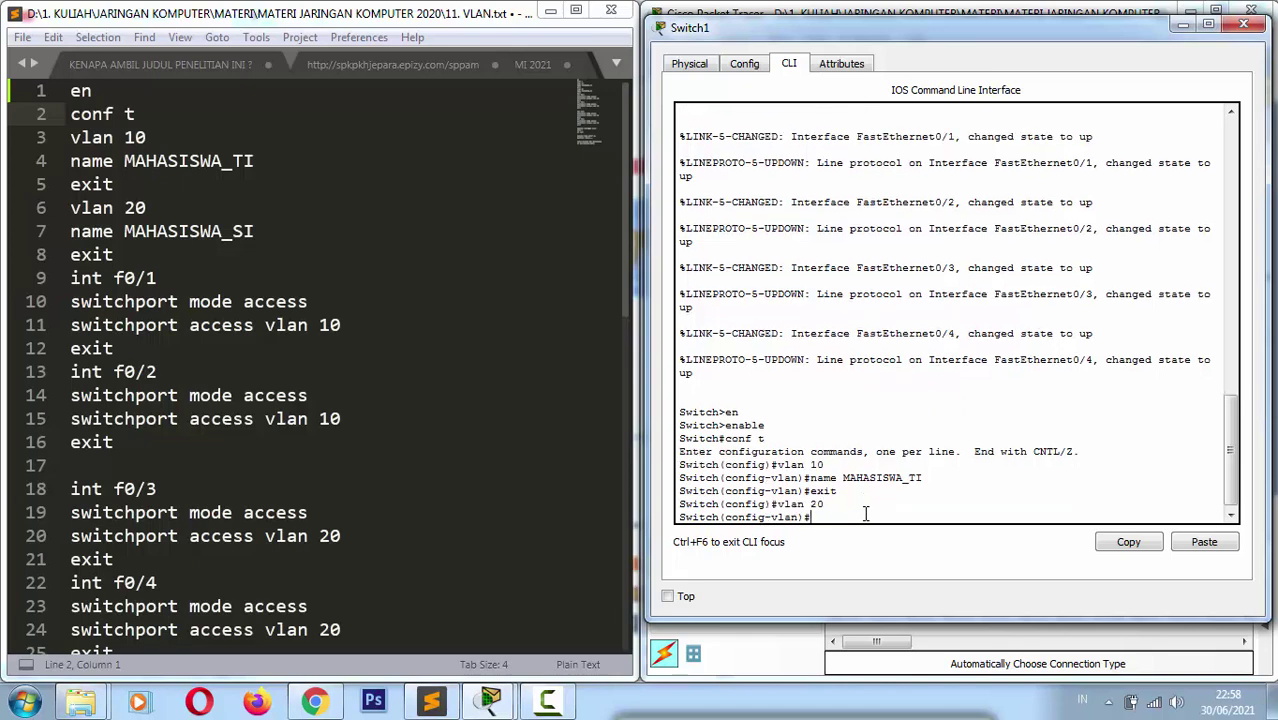
type("name")
key("Caps_Lock")
type("MAH")
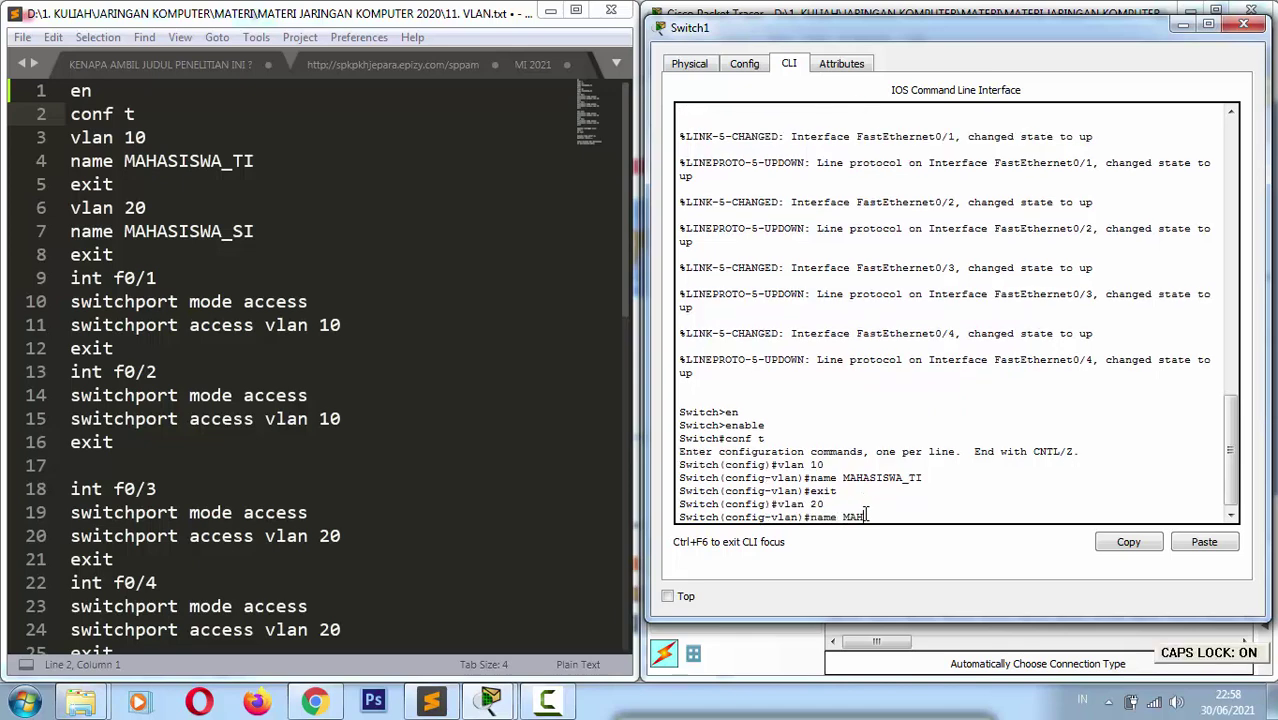
type("ASISWA_SI")
key("Return")
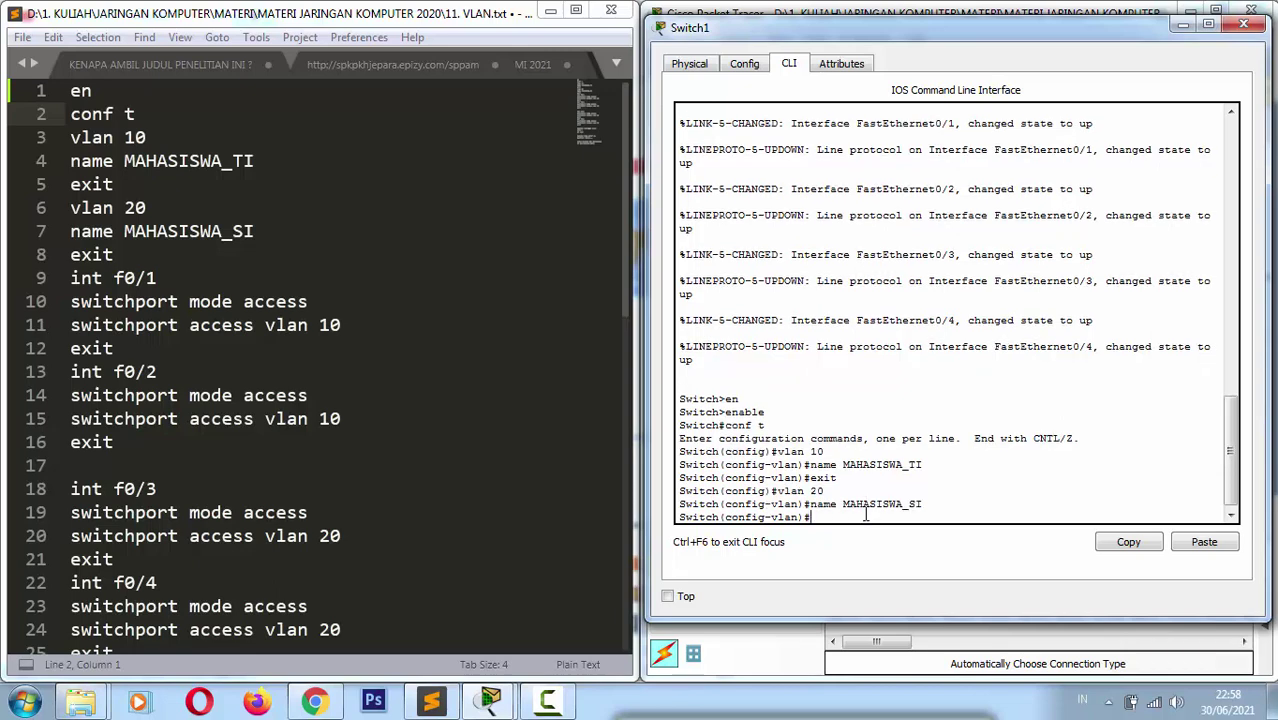
key("Caps_Lock")
type("exit")
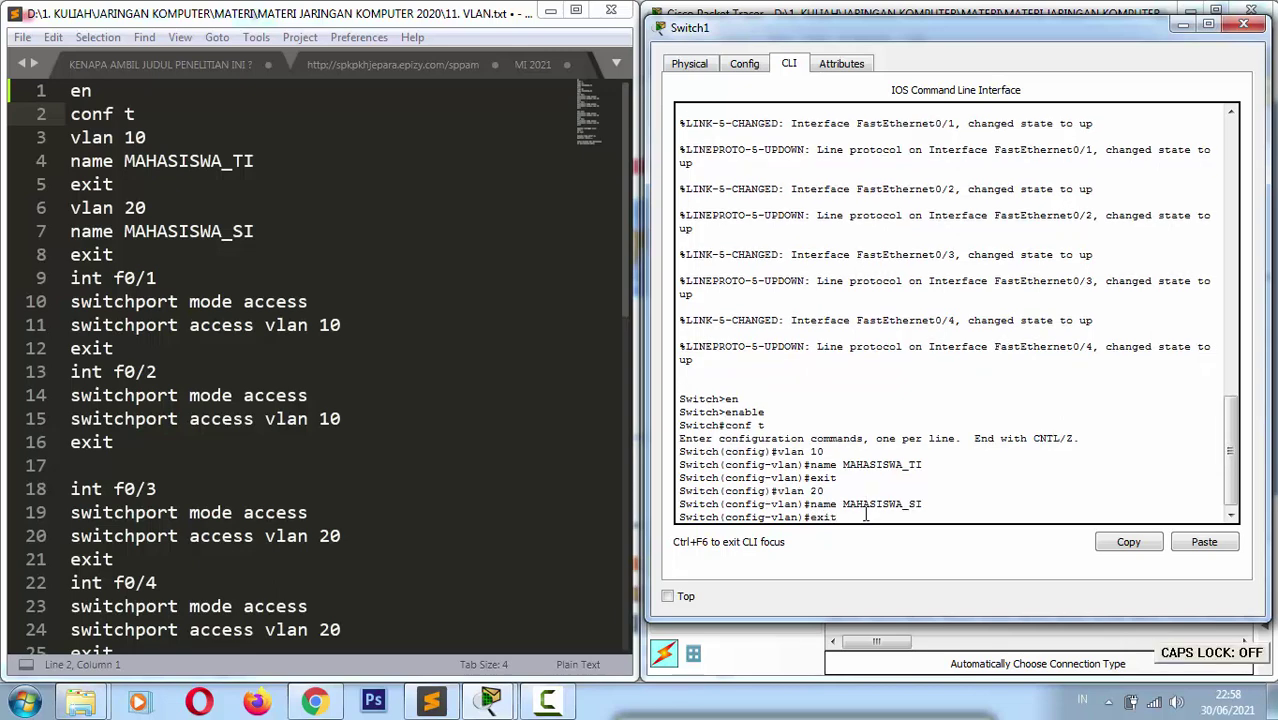
key("Return")
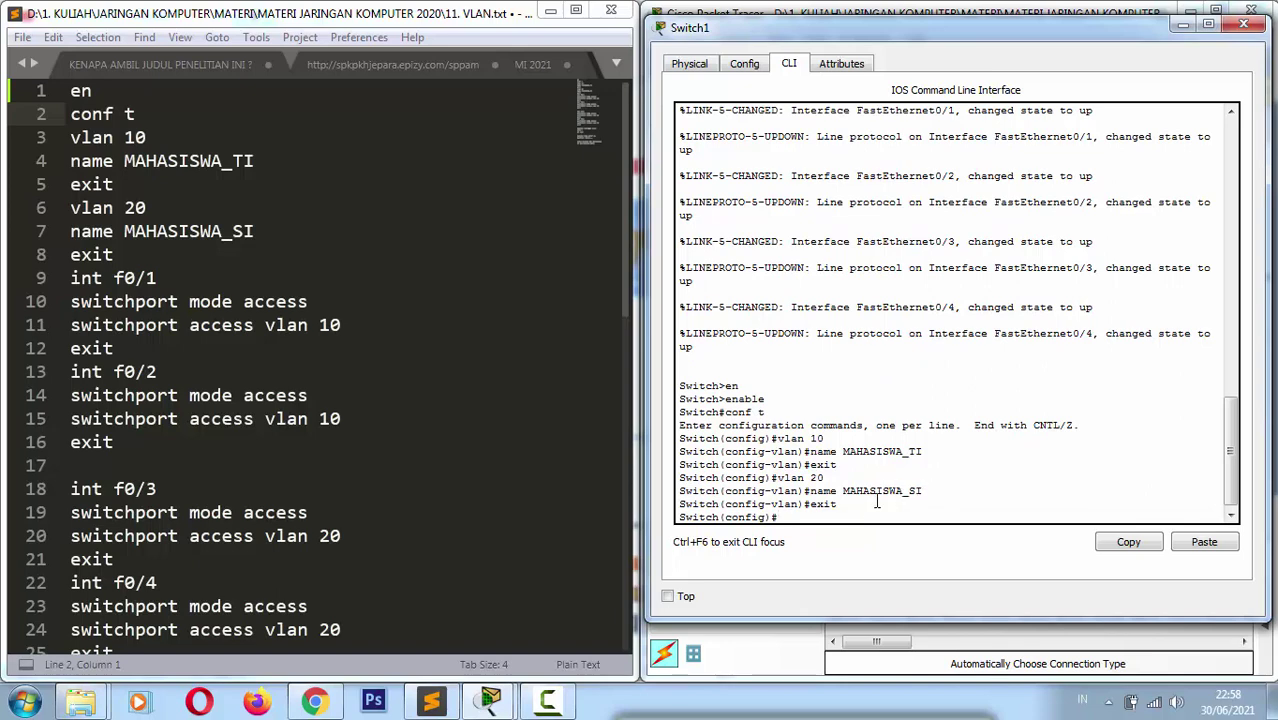
Step: Enter interface configuration for f0/1 on Switch1 and set it with "switchport mode access"
left_click_drag(924, 490, 842, 491)
left_click(821, 516)
type("int f0/1")
key("Return")
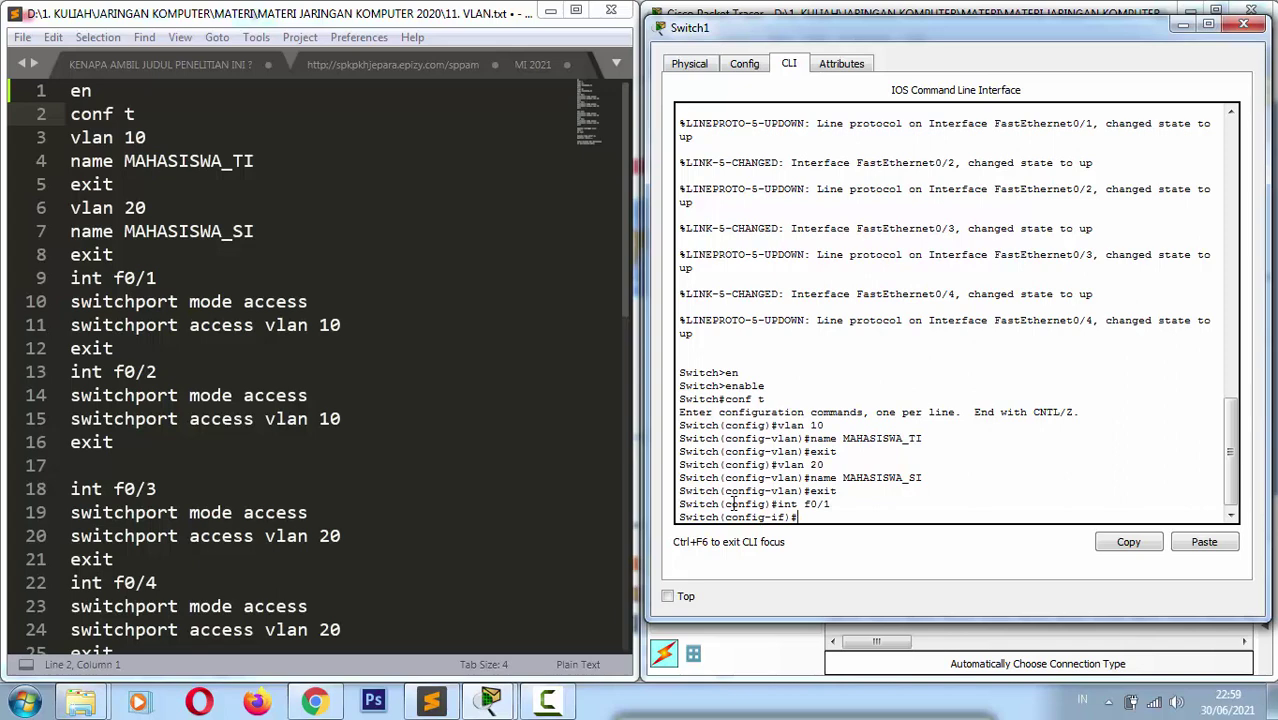
type("swit")
key("Tab")
type("mode")
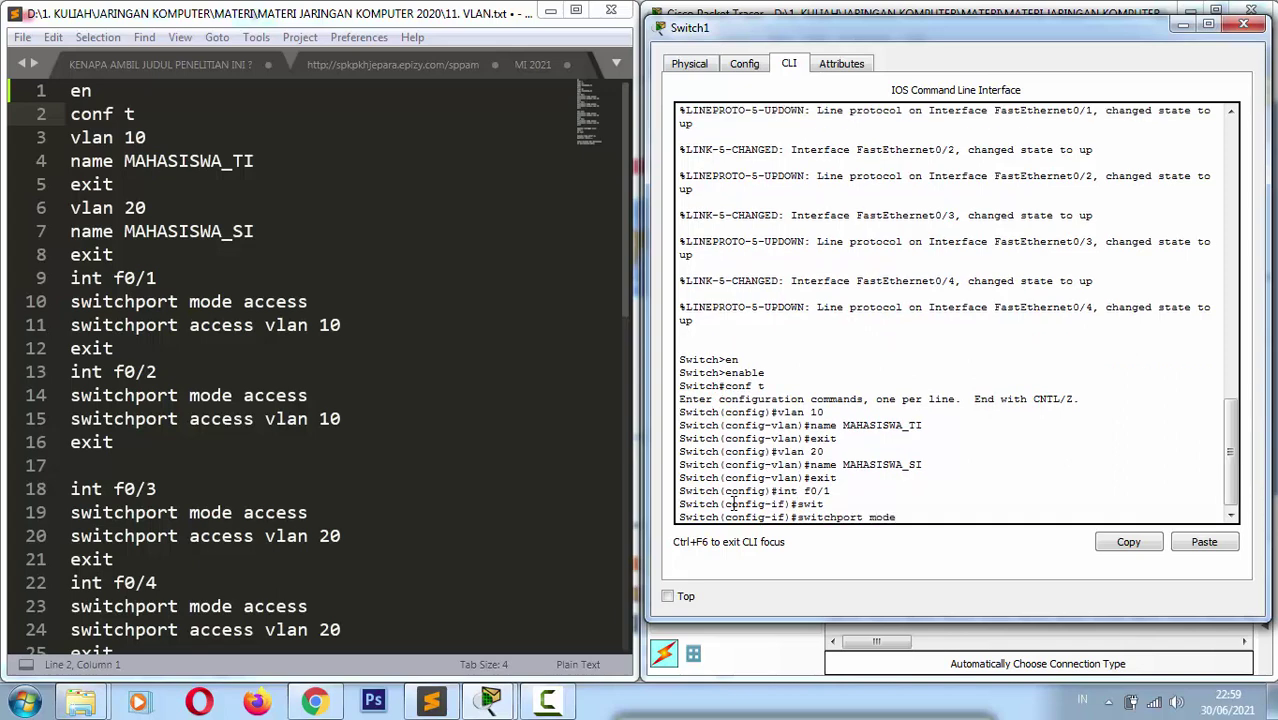
key("Tab")
type("ac")
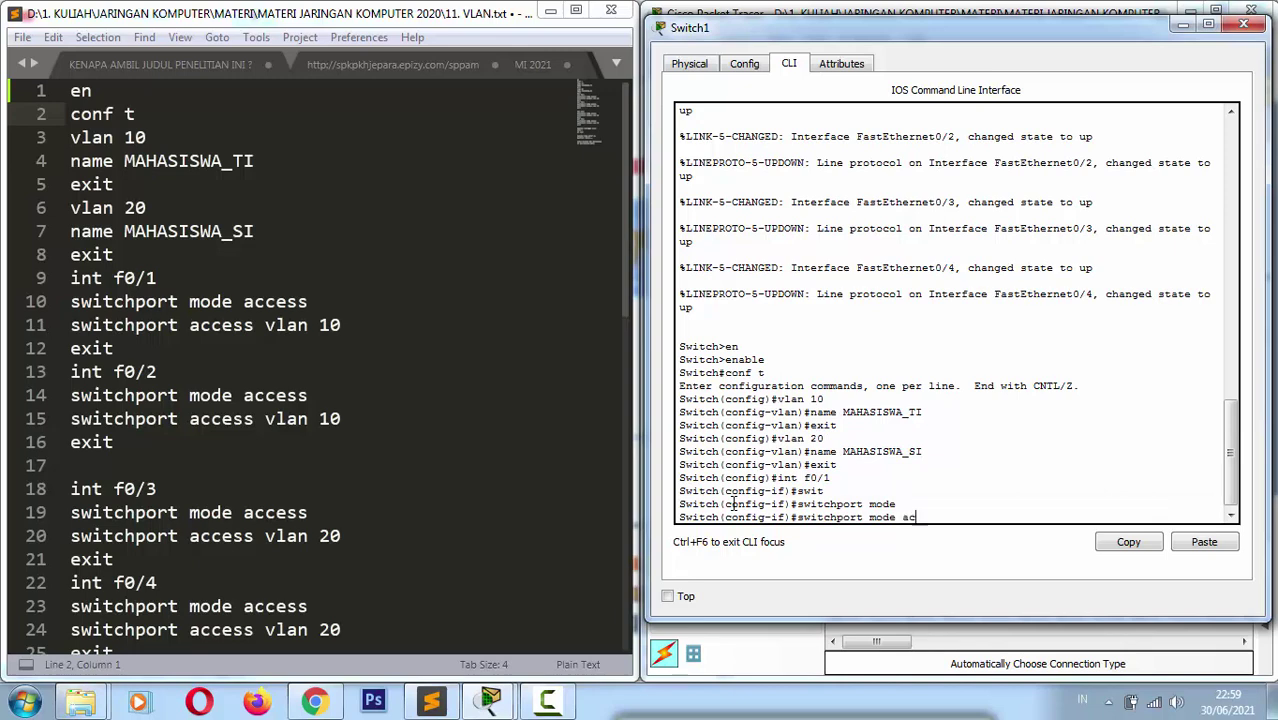
key("Tab")
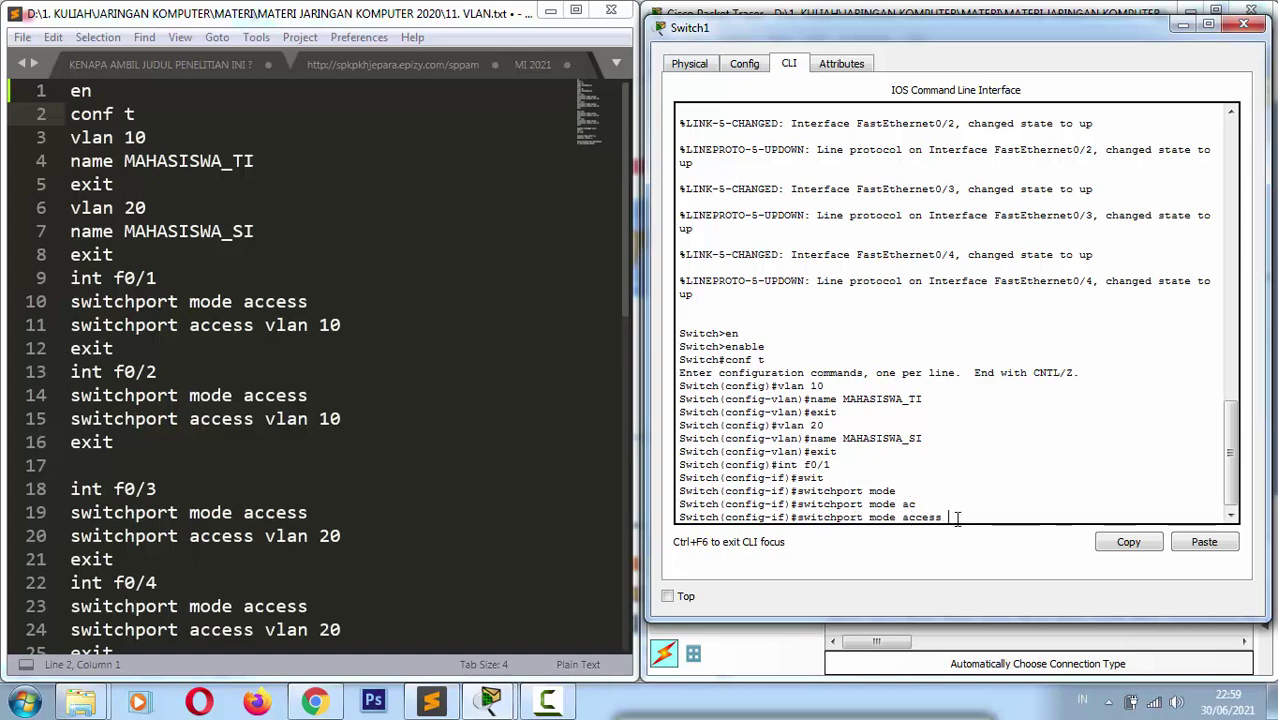
left_click_drag(957, 518, 801, 520)
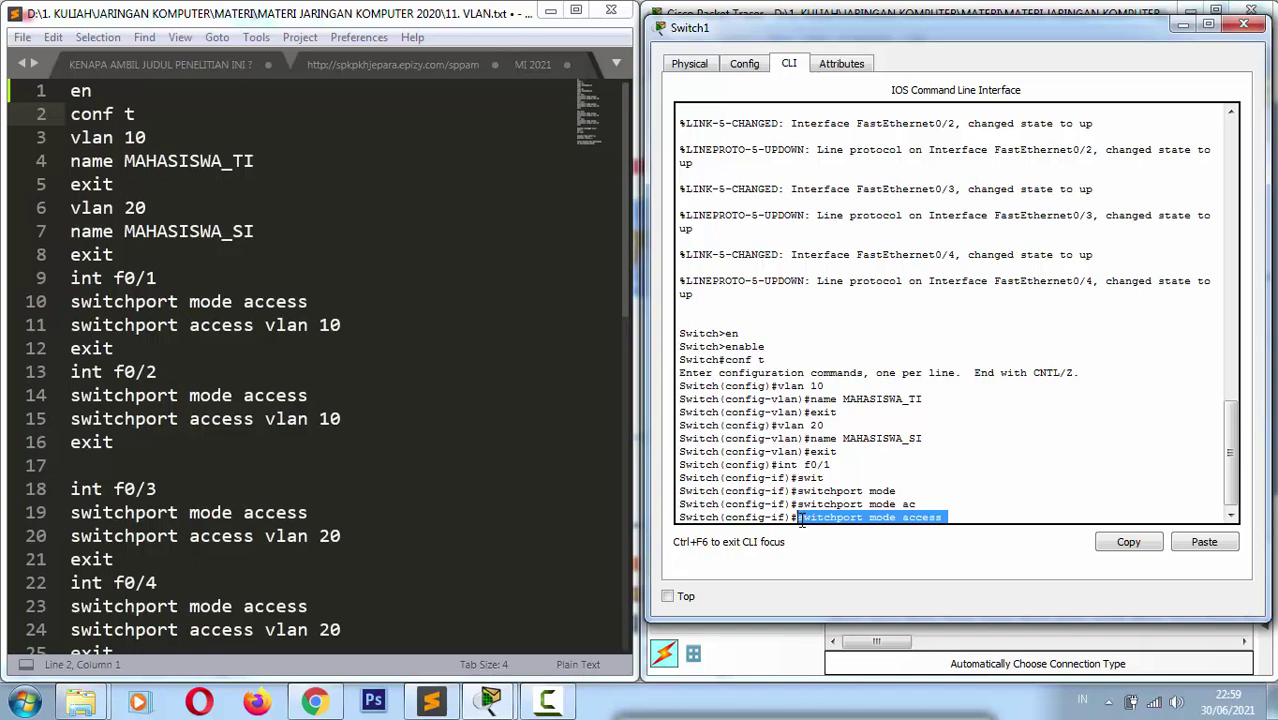
left_click(957, 516)
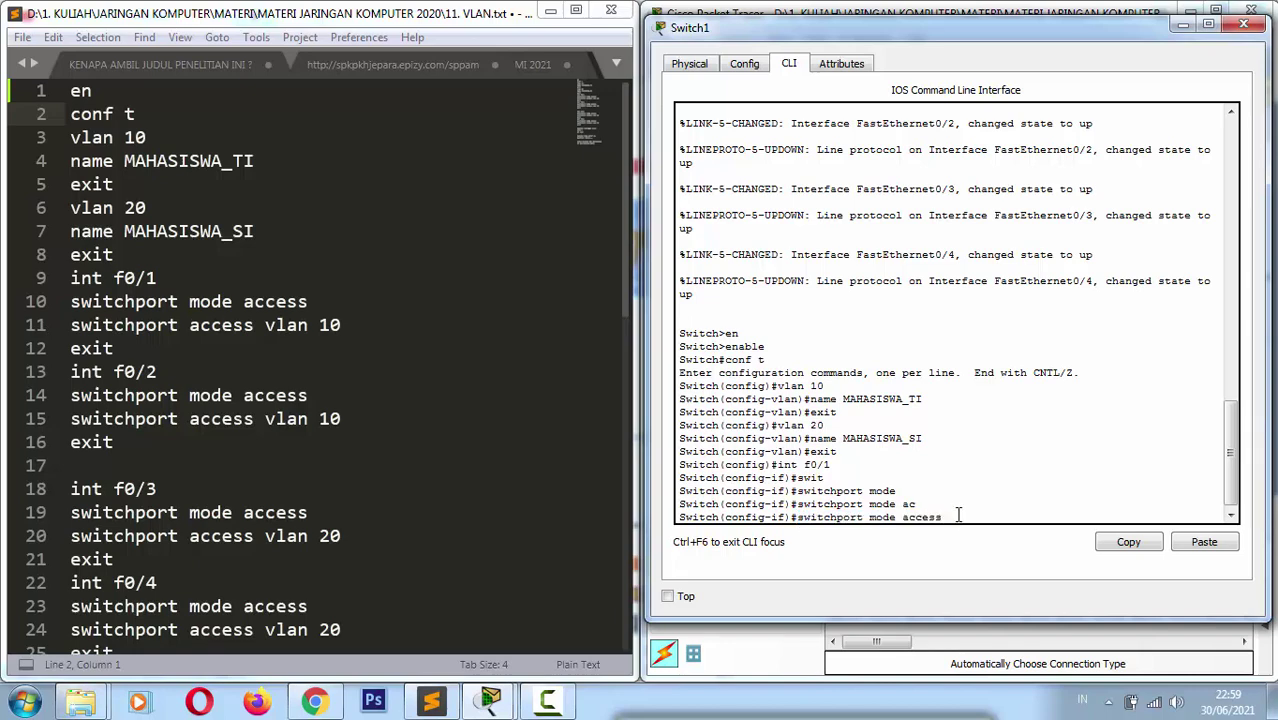
key("Return")
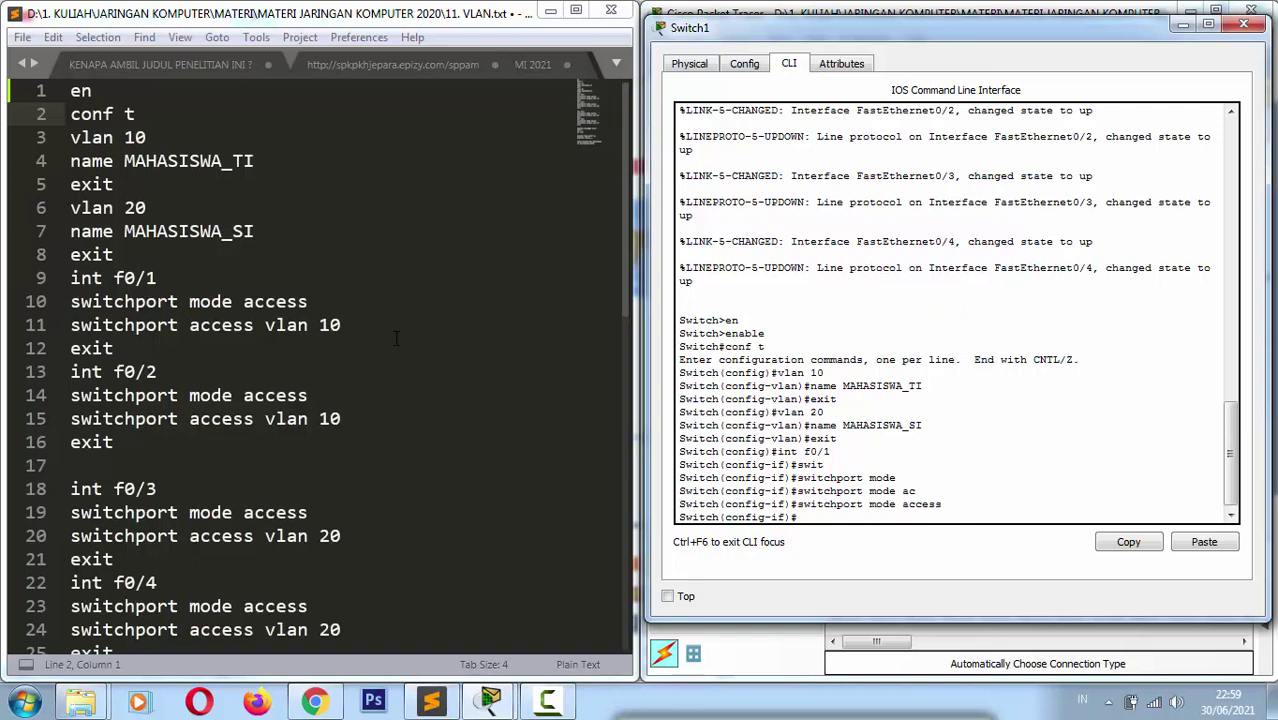
Step: Assign interface f0/1 to VLAN 10 with "switchport access vlan 10" and exit interface configuration
left_click(339, 324)
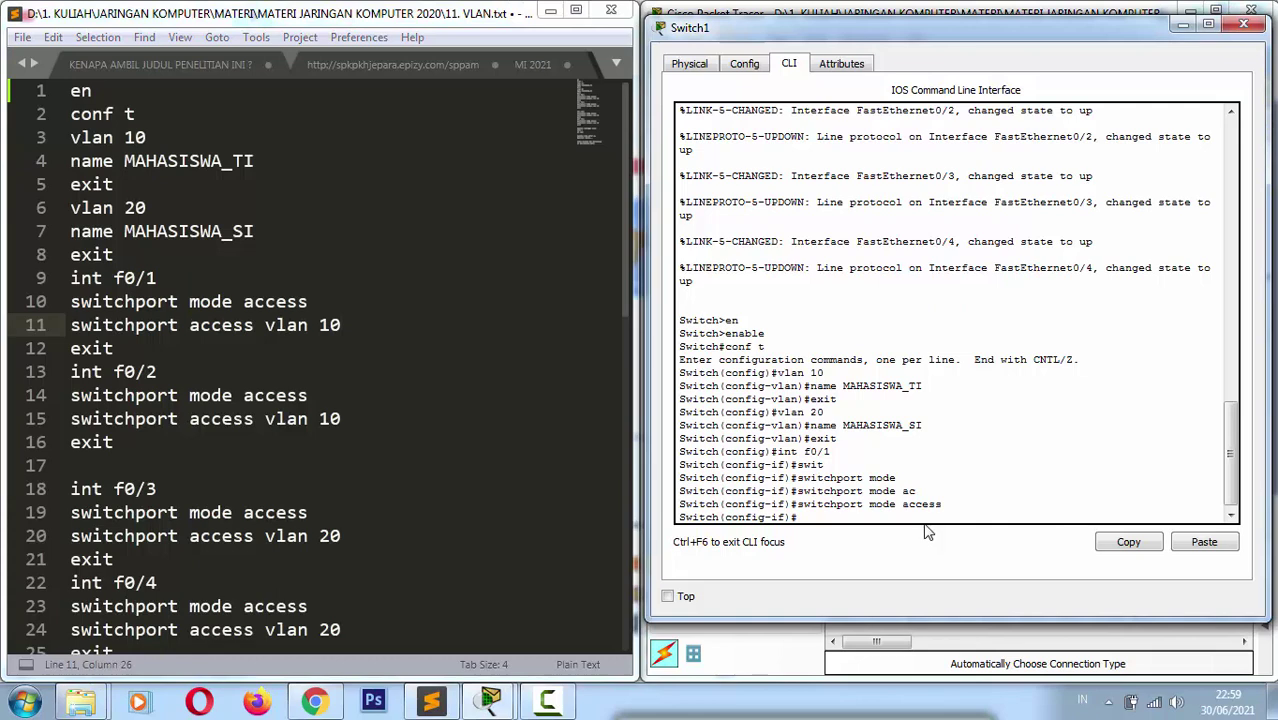
type("w")
key("Tab")
type("ac")
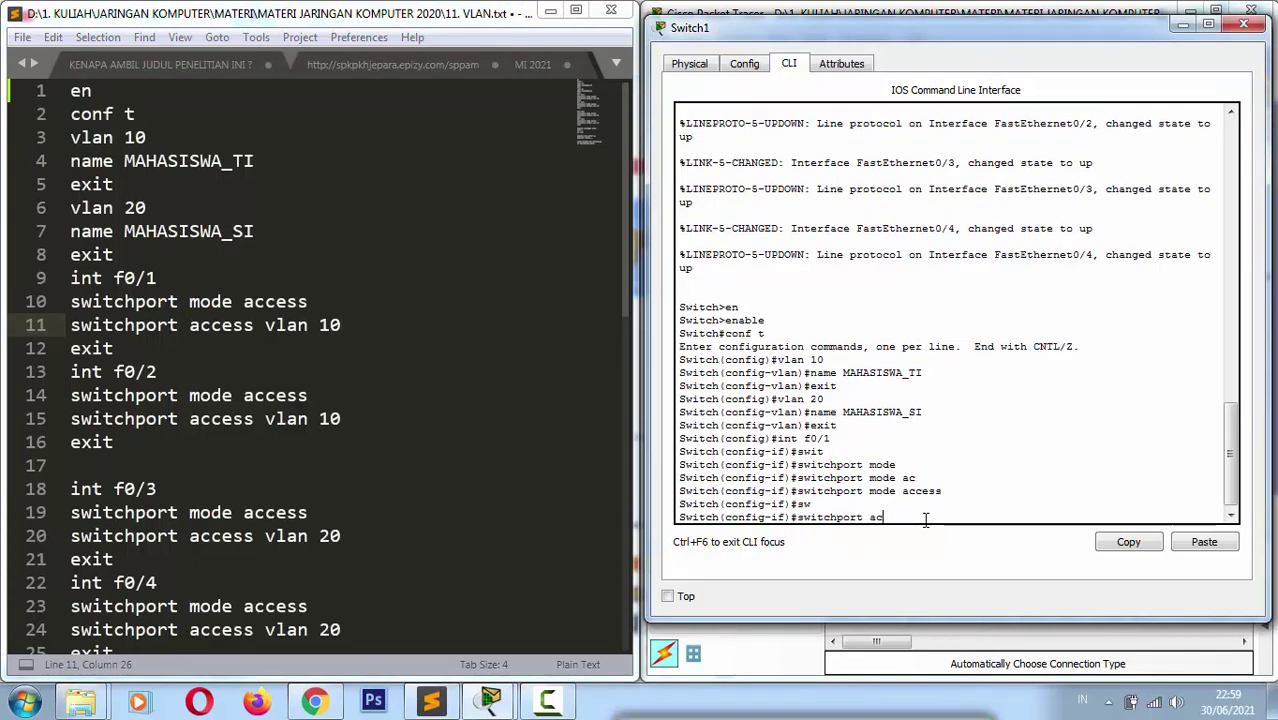
key("Tab")
type("vl")
key("Tab")
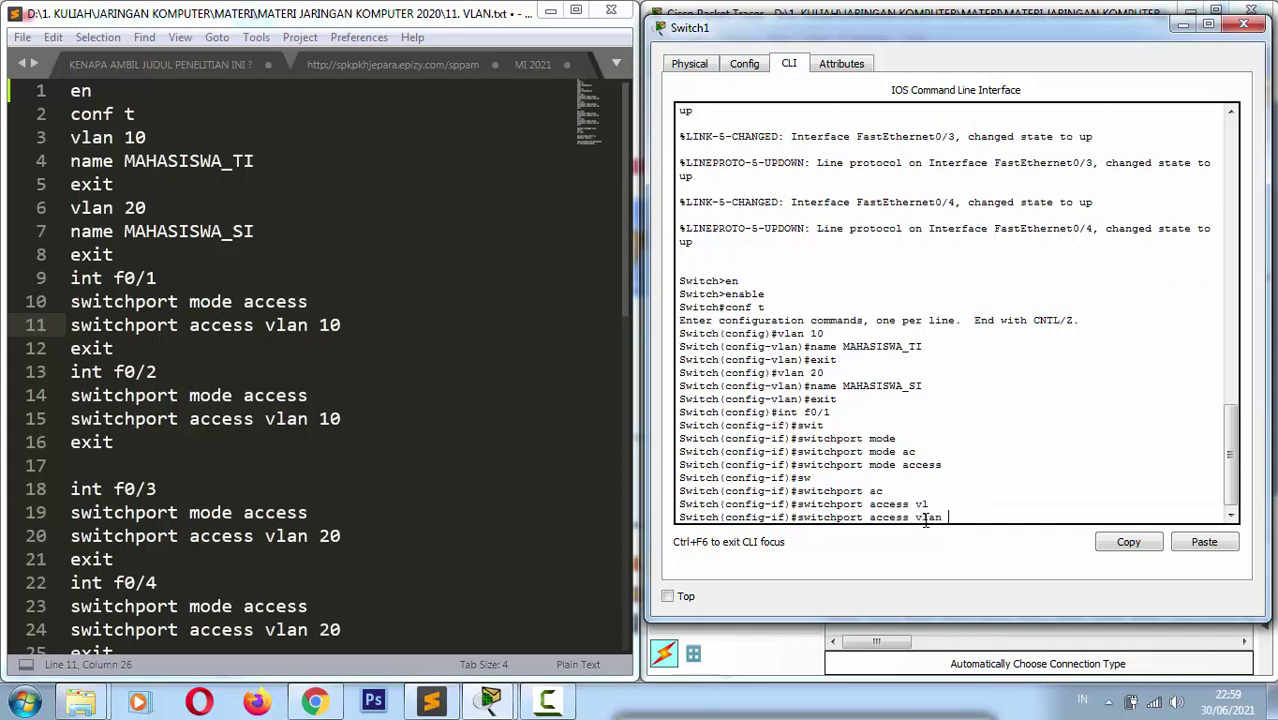
type("10")
key("Return")
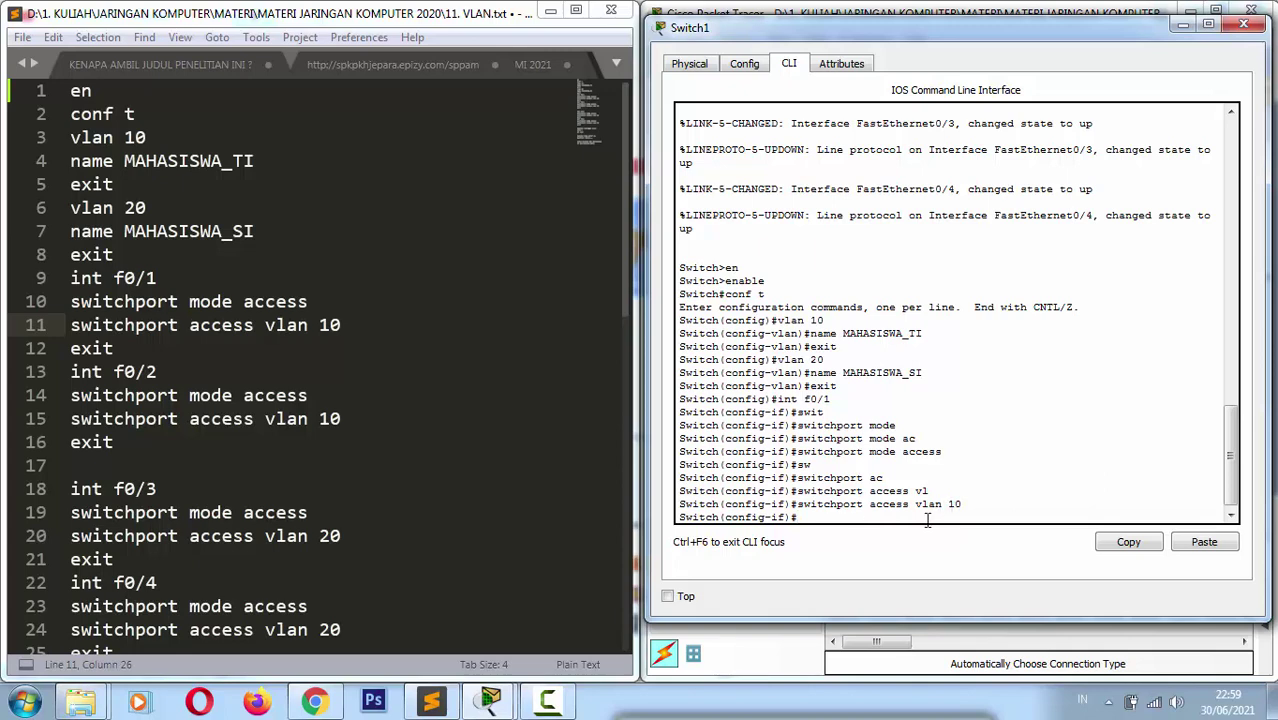
type("exit")
key("Return")
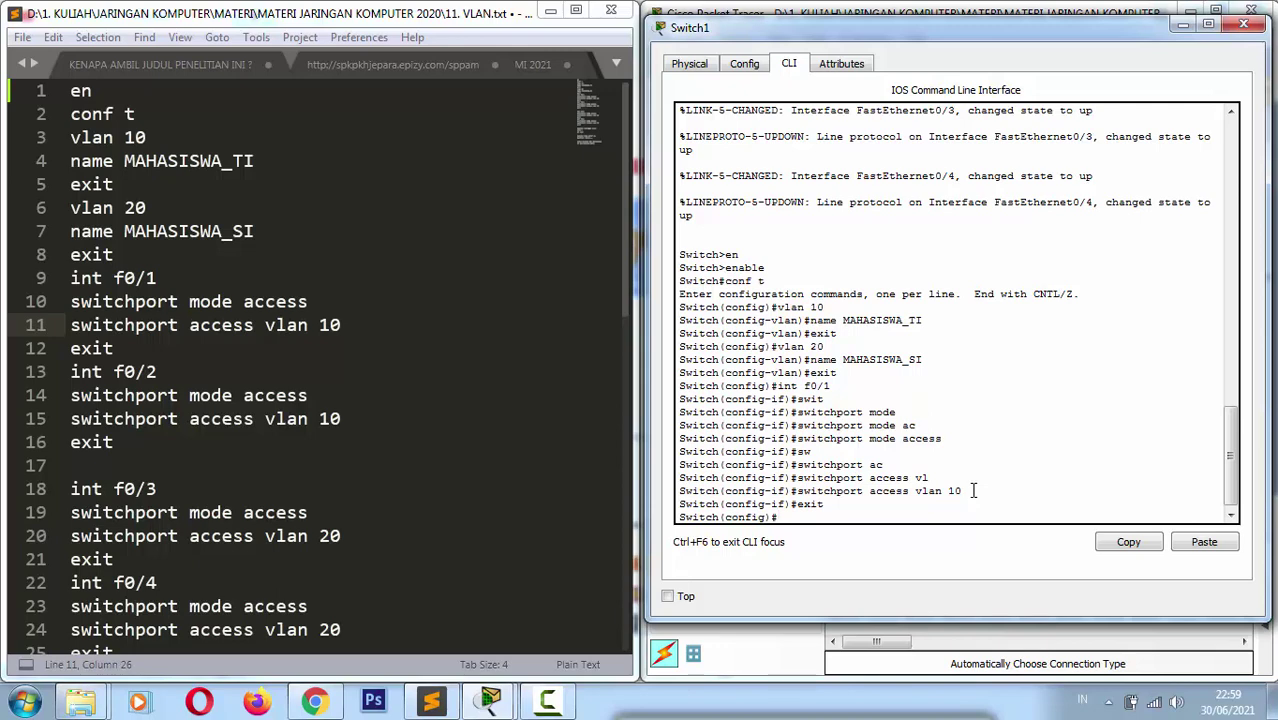
Step: Enter interface configuration for f0/2 by reusing the earlier "int f0/1" command with its port number changed to 2
left_click(176, 369)
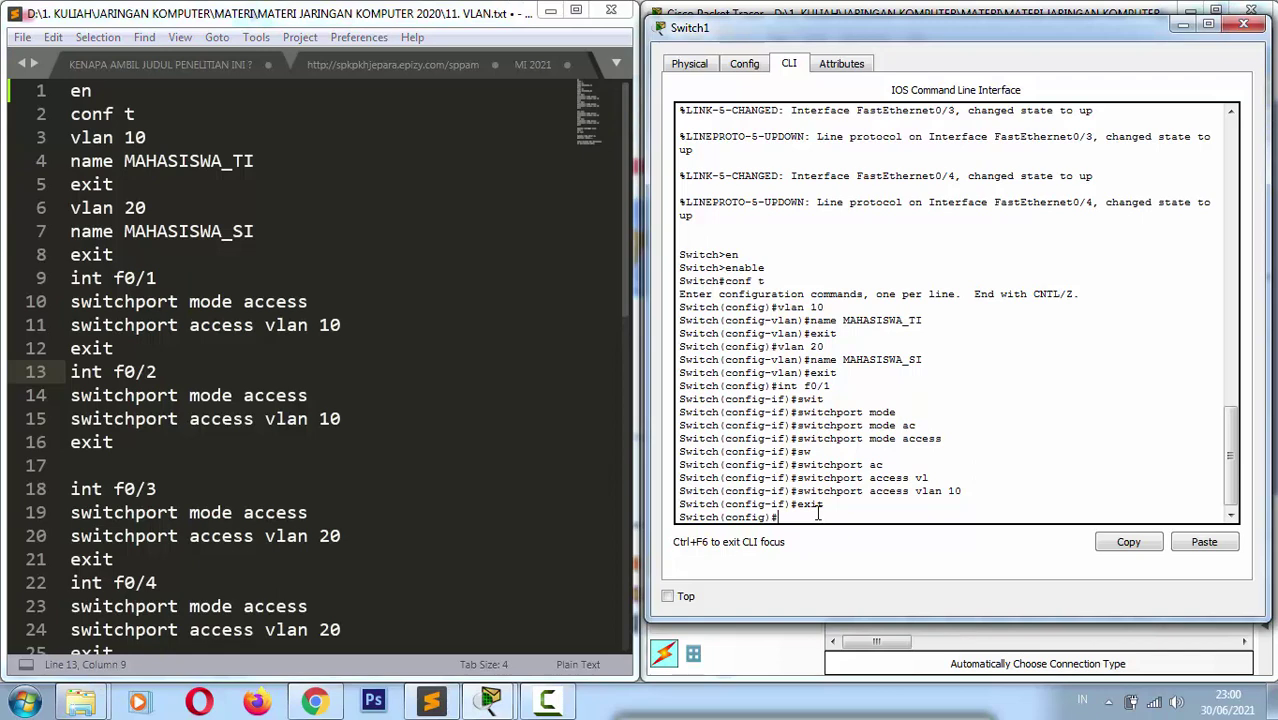
key("Up")
key("Up")
key("Up")
key("Up")
key("Up")
key("Up")
key("Up")
key("Up")
key("Up")
key("Up")
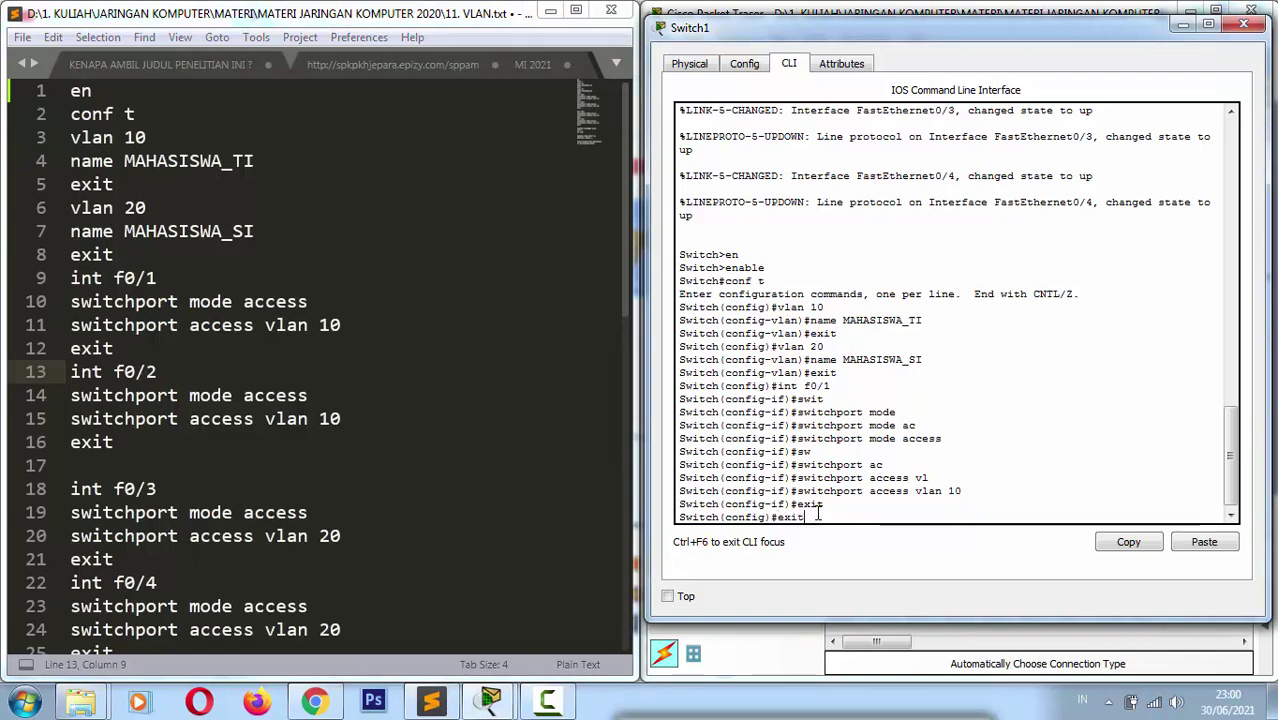
key("BackSpace")
type("2")
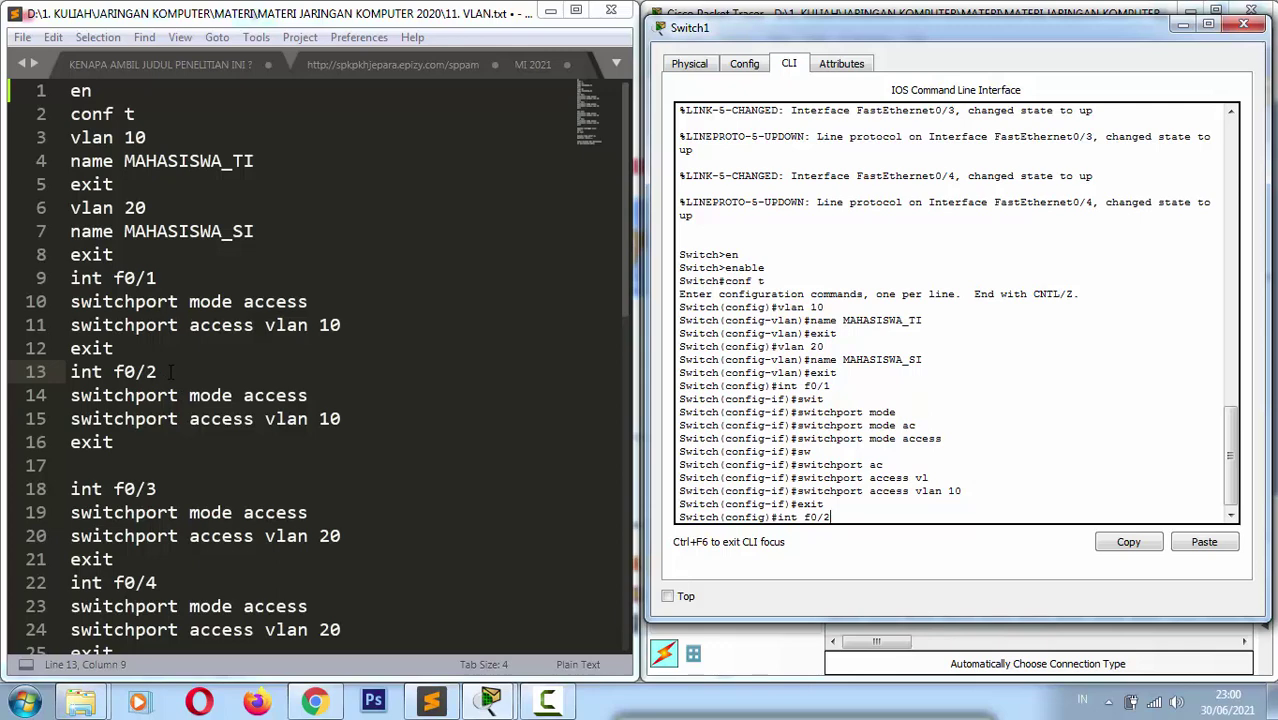
key("Return")
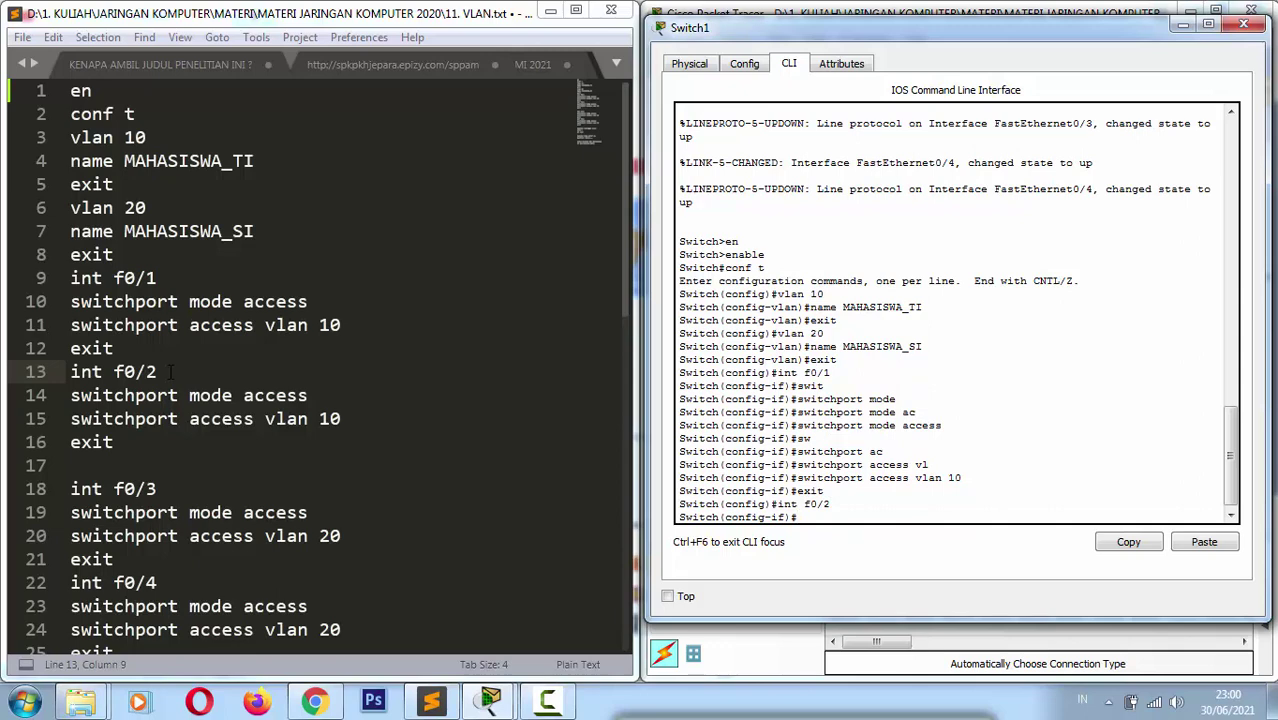
Step: Set interface f0/2 to access mode by changing the recalled VLAN assignment command to "switchport mode access"
type("switchport access vlan 10")
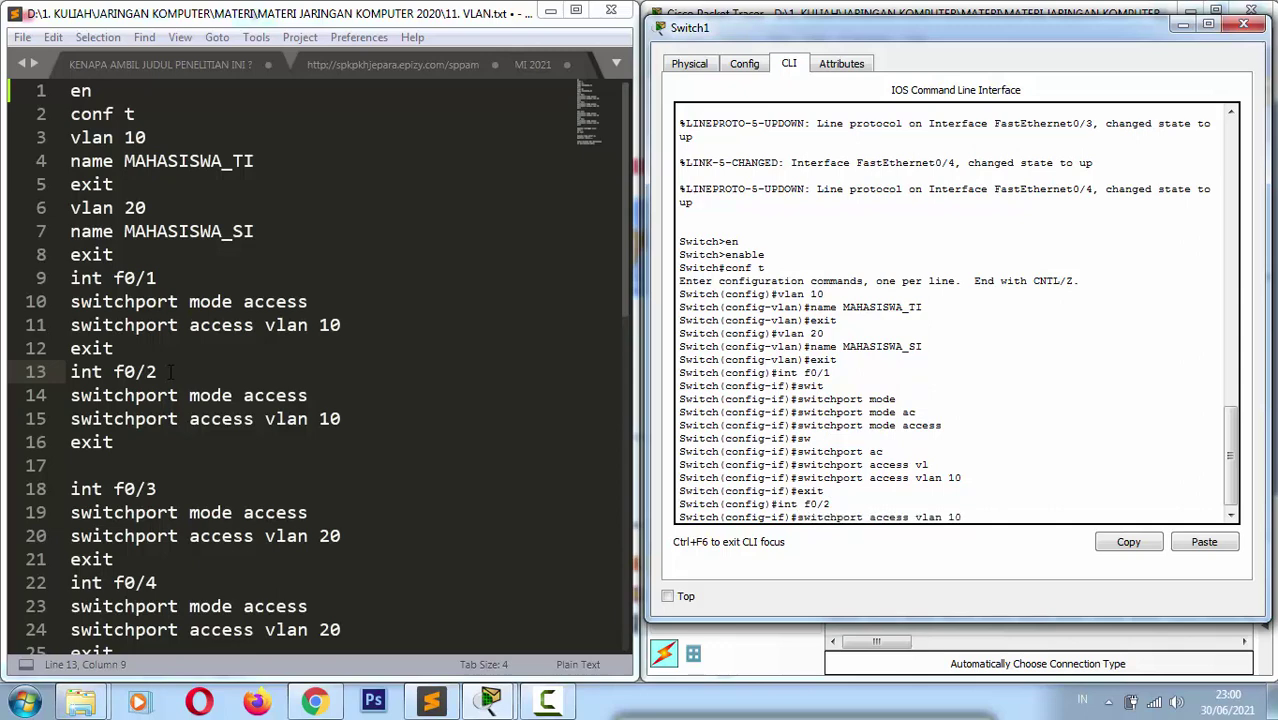
key("BackSpace")
key("BackSpace")
key("BackSpace")
key("BackSpace")
key("BackSpace")
key("BackSpace")
key("BackSpace")
key("BackSpace")
key("BackSpace")
key("BackSpace")
key("BackSpace")
key("BackSpace")
key("BackSpace")
key("BackSpace")
type("mode access")
left_click(333, 396)
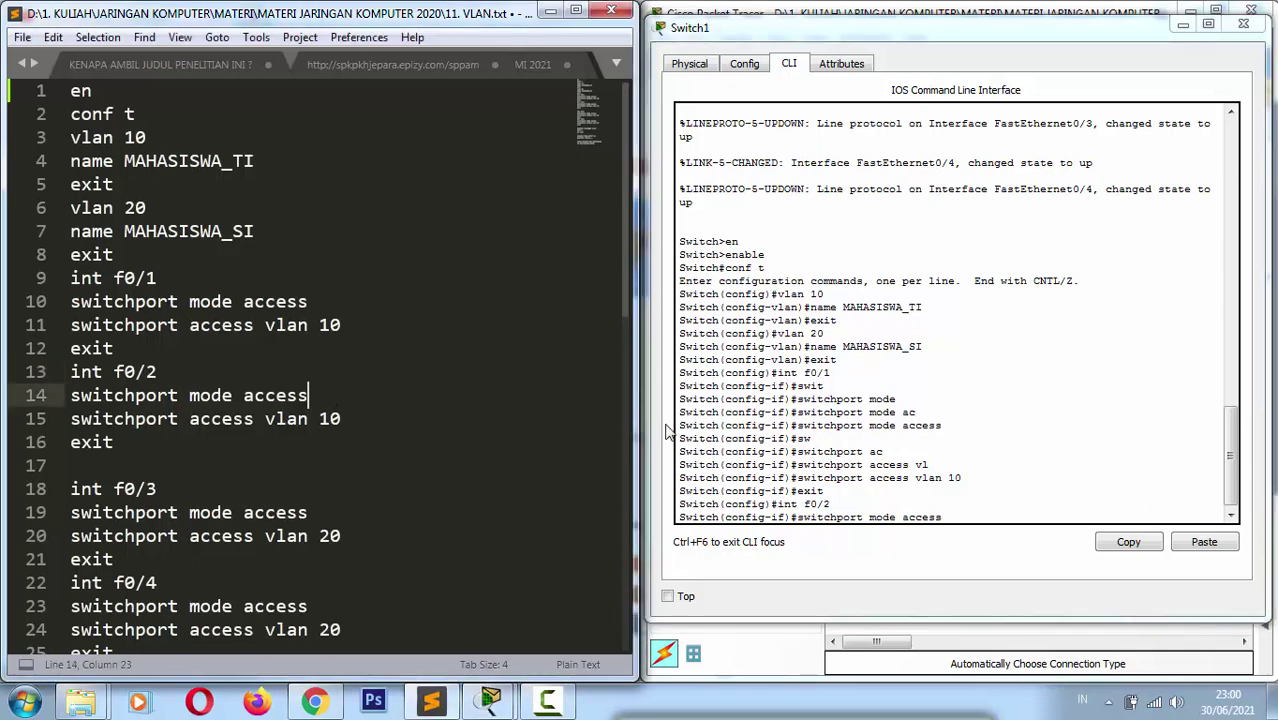
left_click(1012, 485)
key("Return")
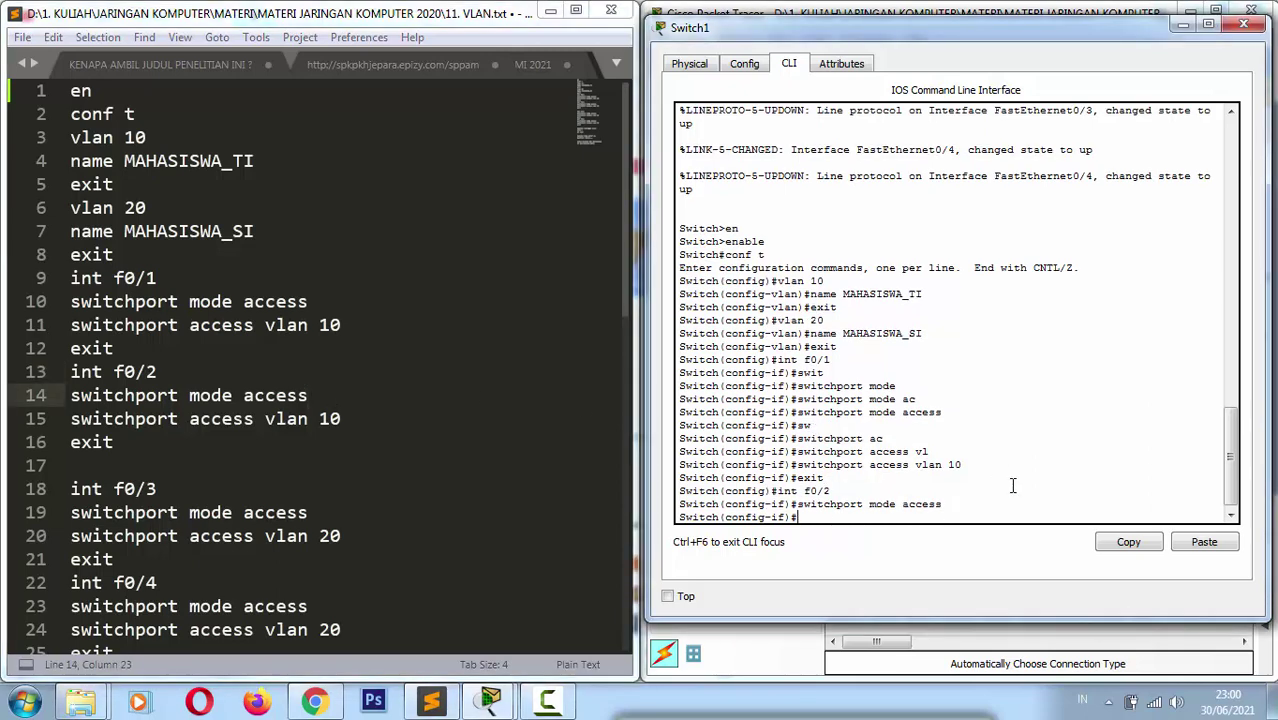
Step: Assign interface f0/2 to VLAN 10 with "switchport access vlan 10" and exit interface configuration
key("Up")
key("Up")
key("Up")
key("Up")
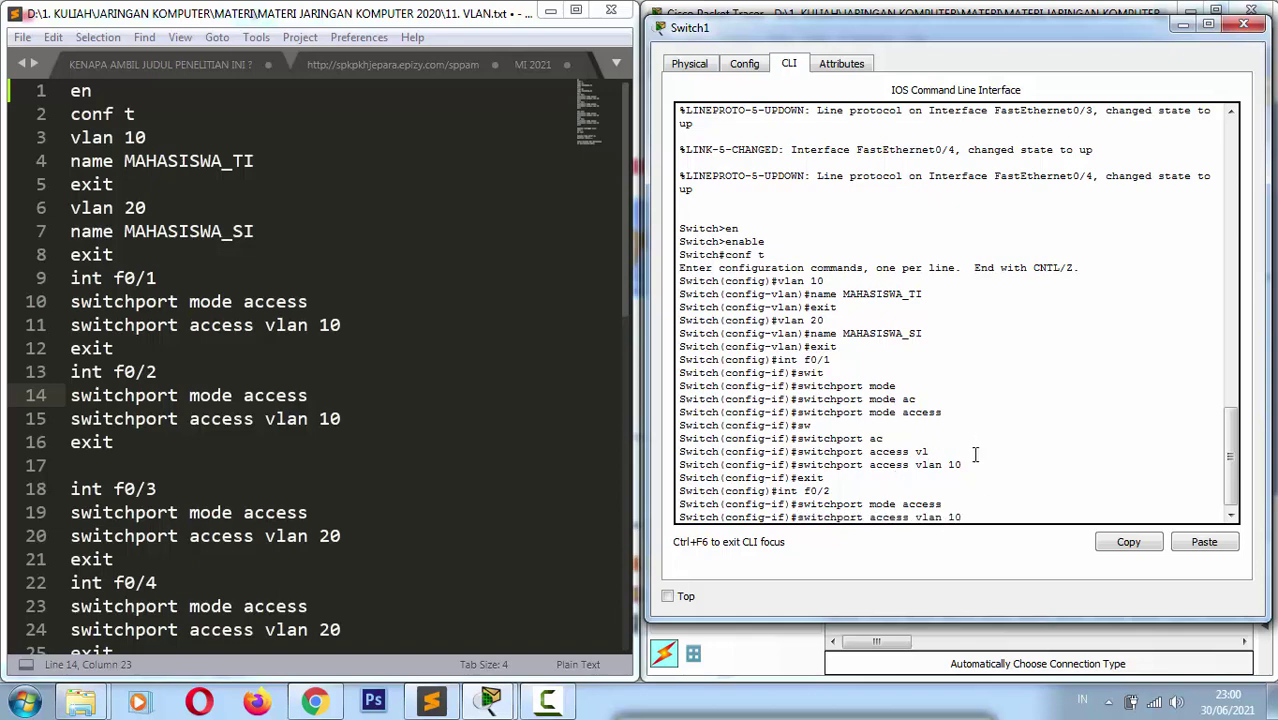
key("Return")
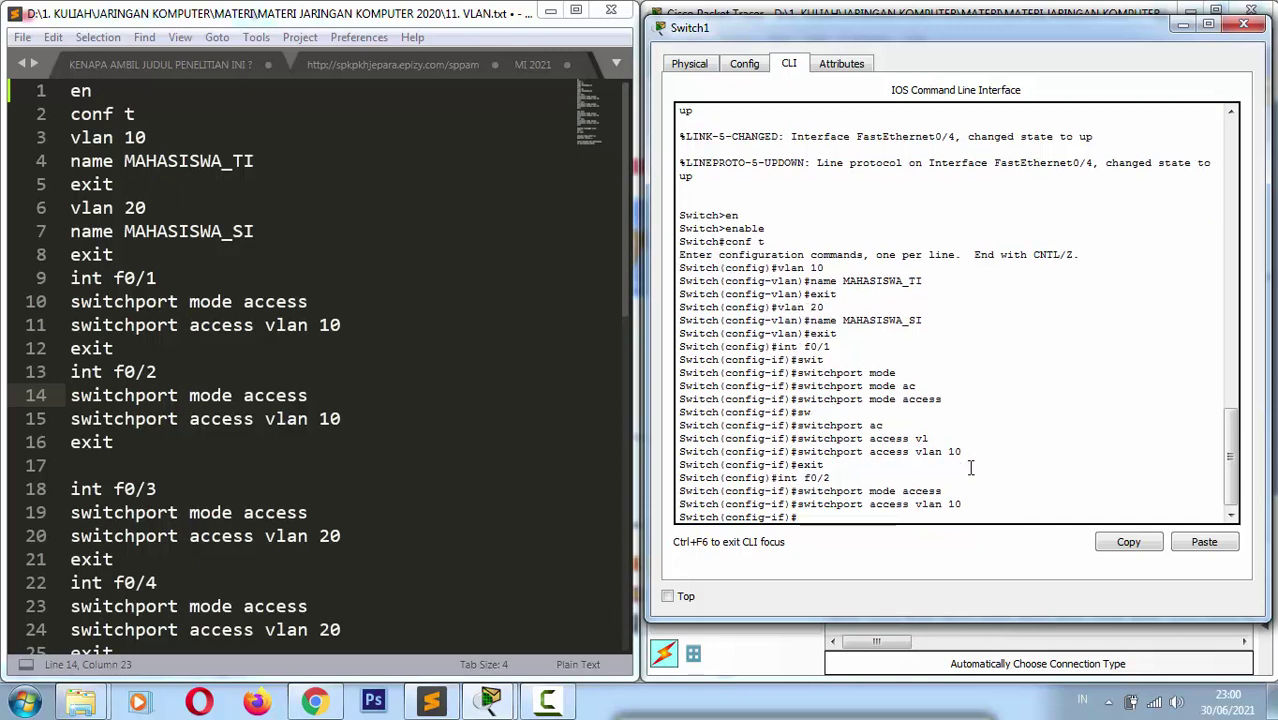
key("Up")
key("Up")
key("Up")
key("Up")
key("Return")
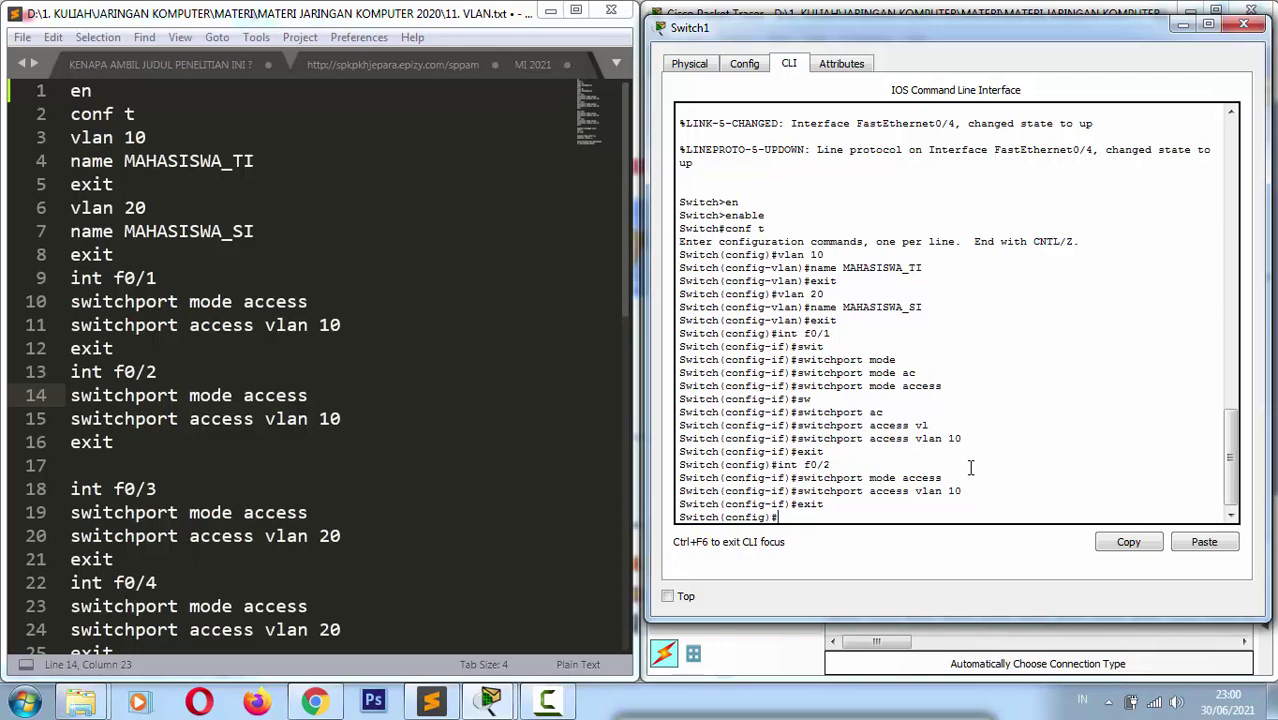
key("Return")
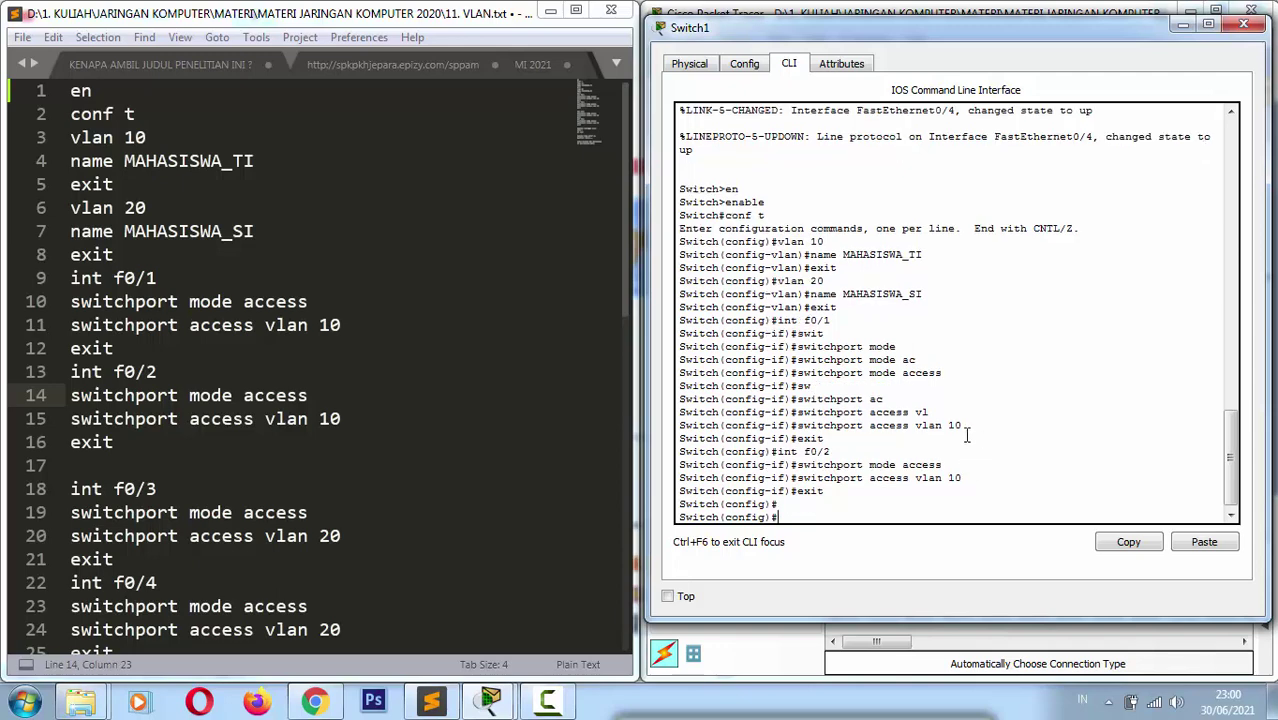
Step: Bring Packet Tracer's main window to the front to examine the VLAN topology and its switch ports
left_click(924, 255)
left_click(897, 520)
mouse_move(489, 706)
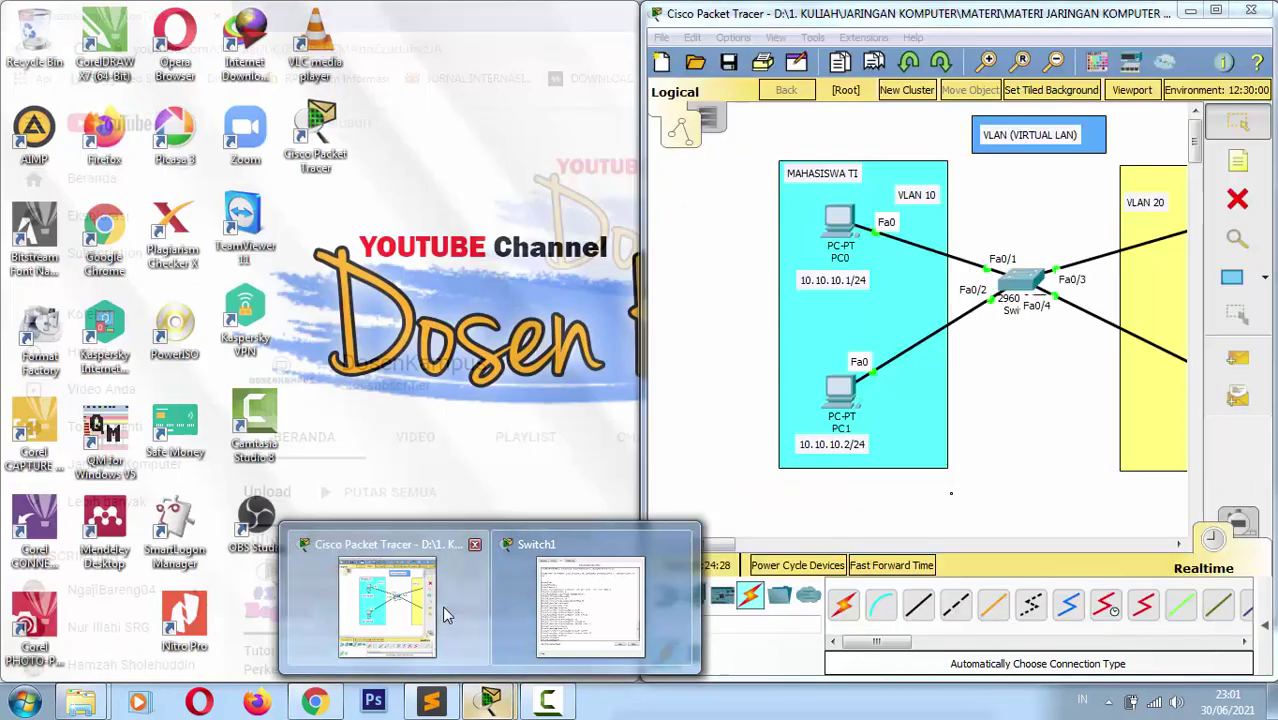
left_click(442, 605)
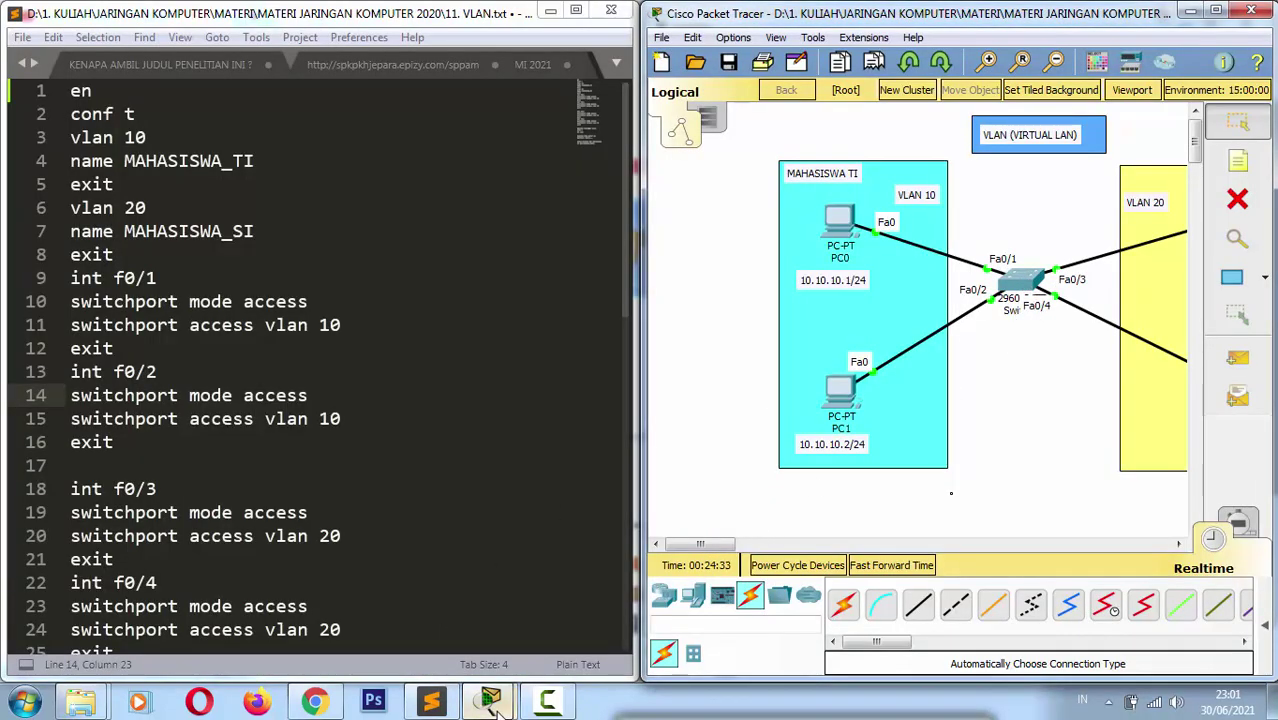
Step: Enlarge the topology workspace to examine both VLAN networks and their switch ports, and restore it beside the script
mouse_move(493, 706)
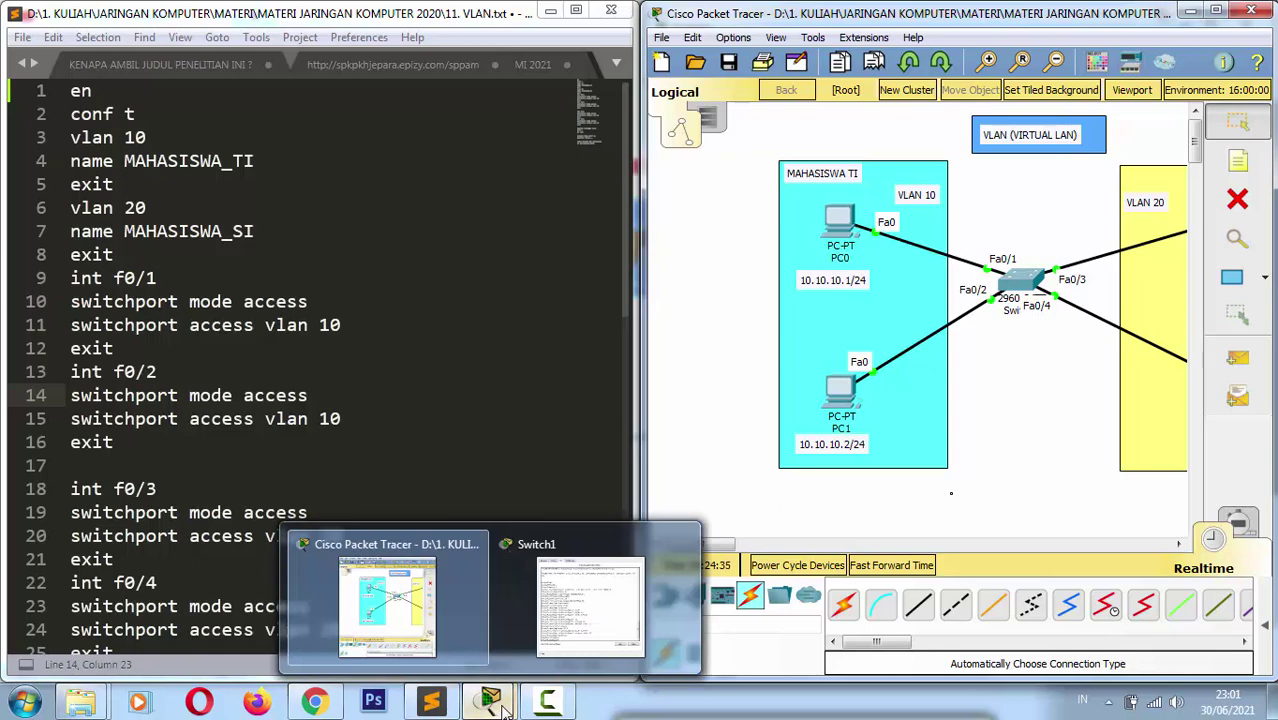
left_click(1214, 11)
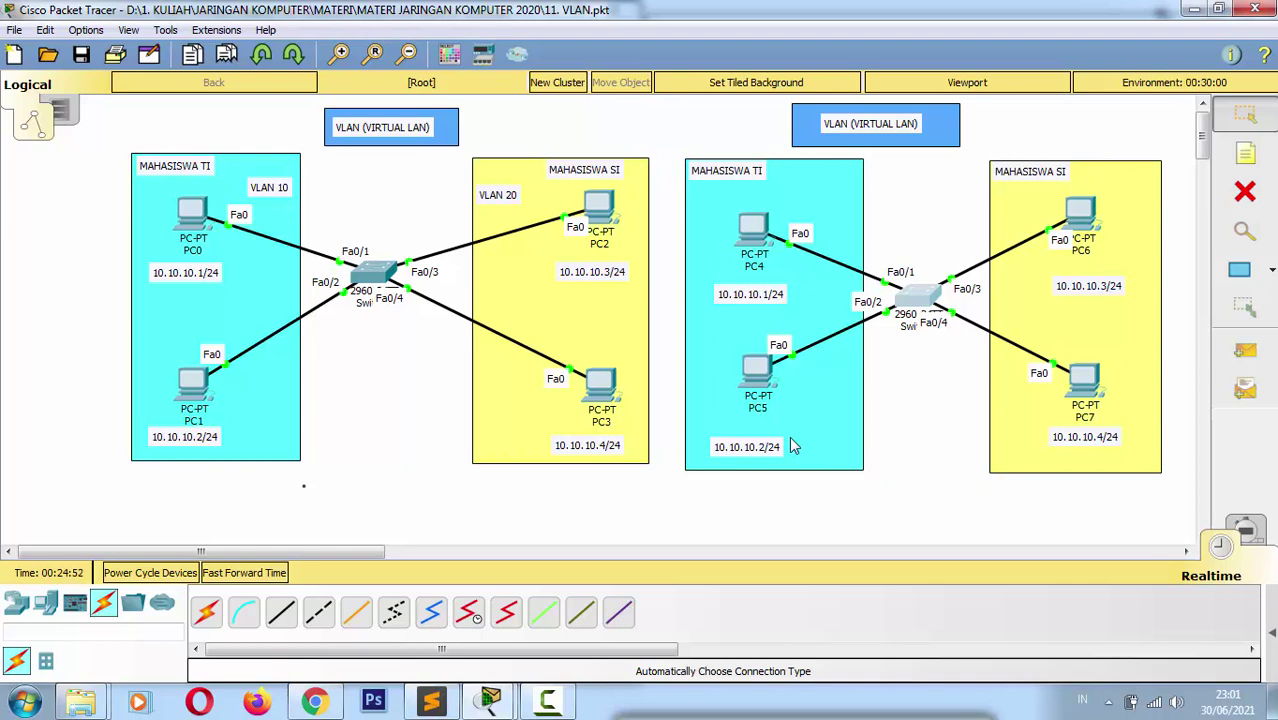
key("super+Right")
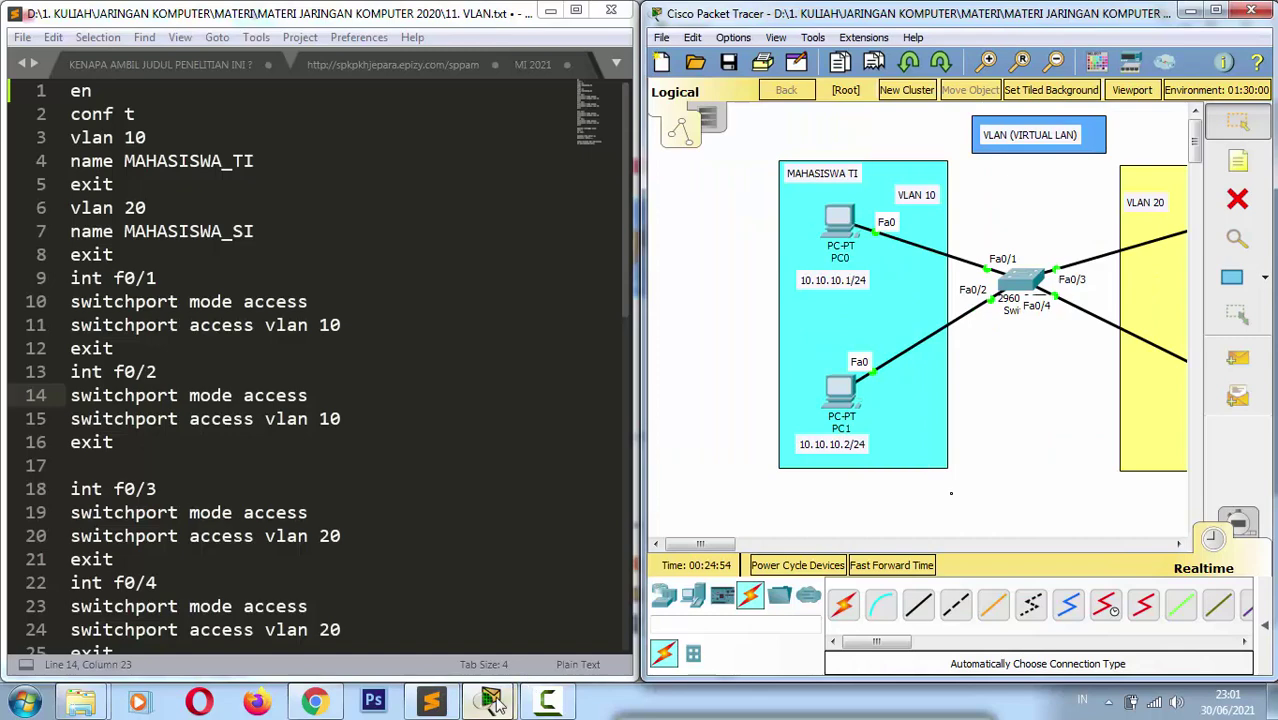
Step: Return to the Switch1 command line and enter interface configuration for f0/3 with "int f0/3"
mouse_move(496, 703)
left_click(558, 591)
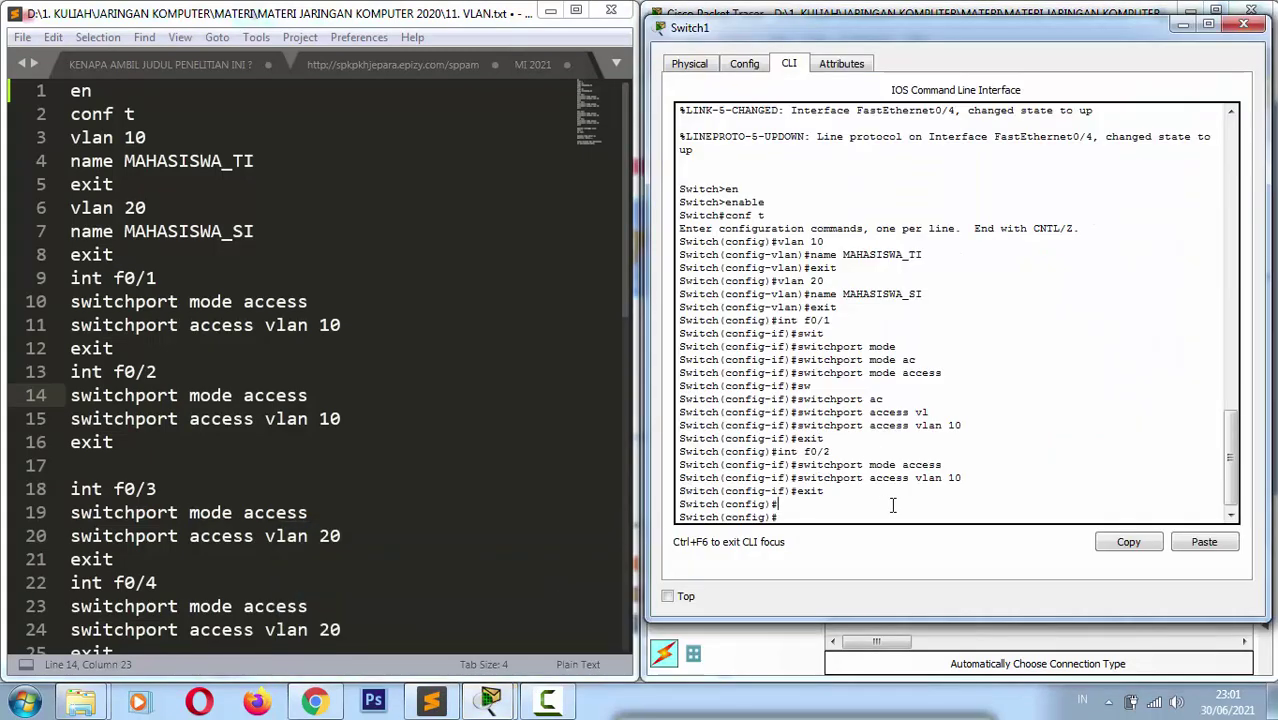
type("int")
key("Return")
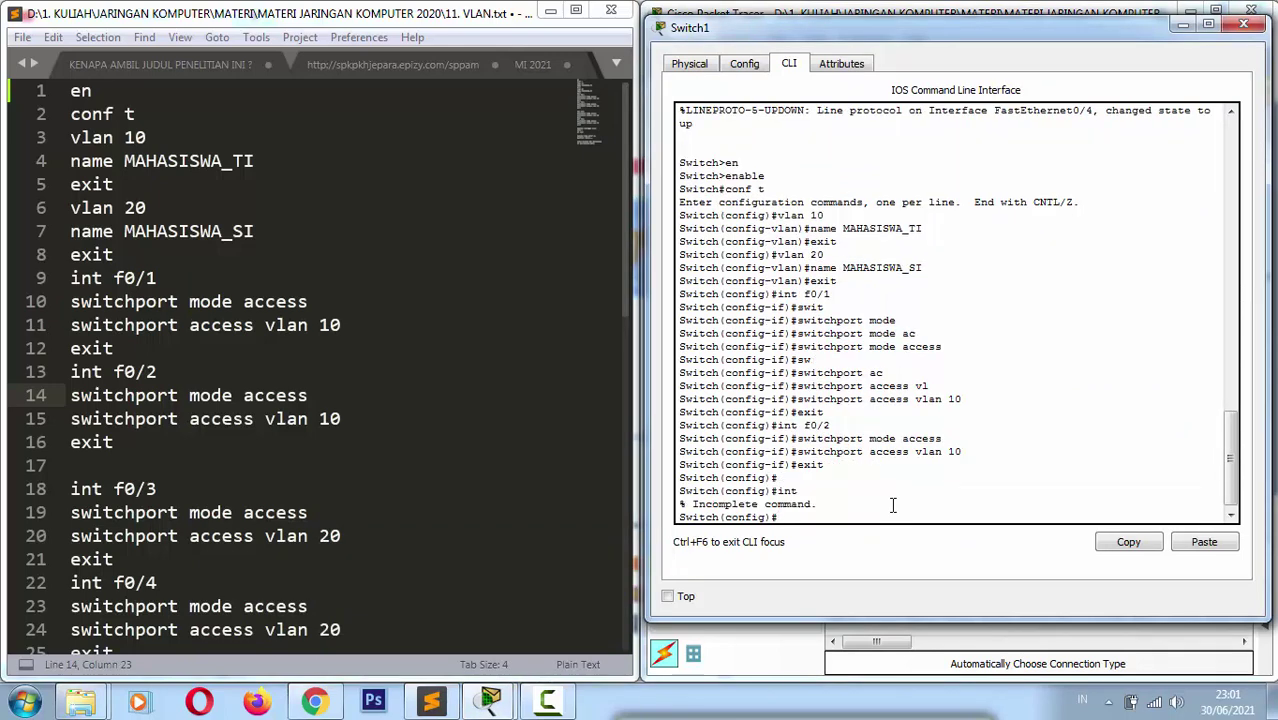
type("int f0/2")
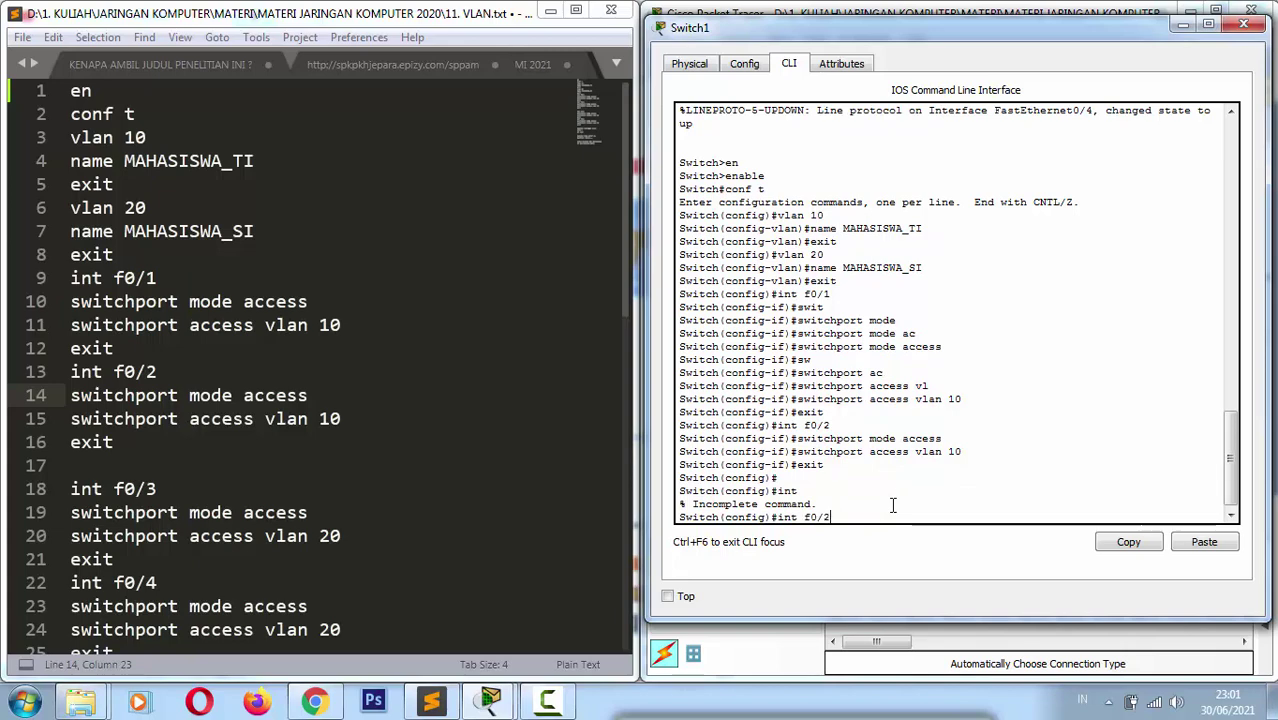
key("BackSpace")
type("3")
key("Return")
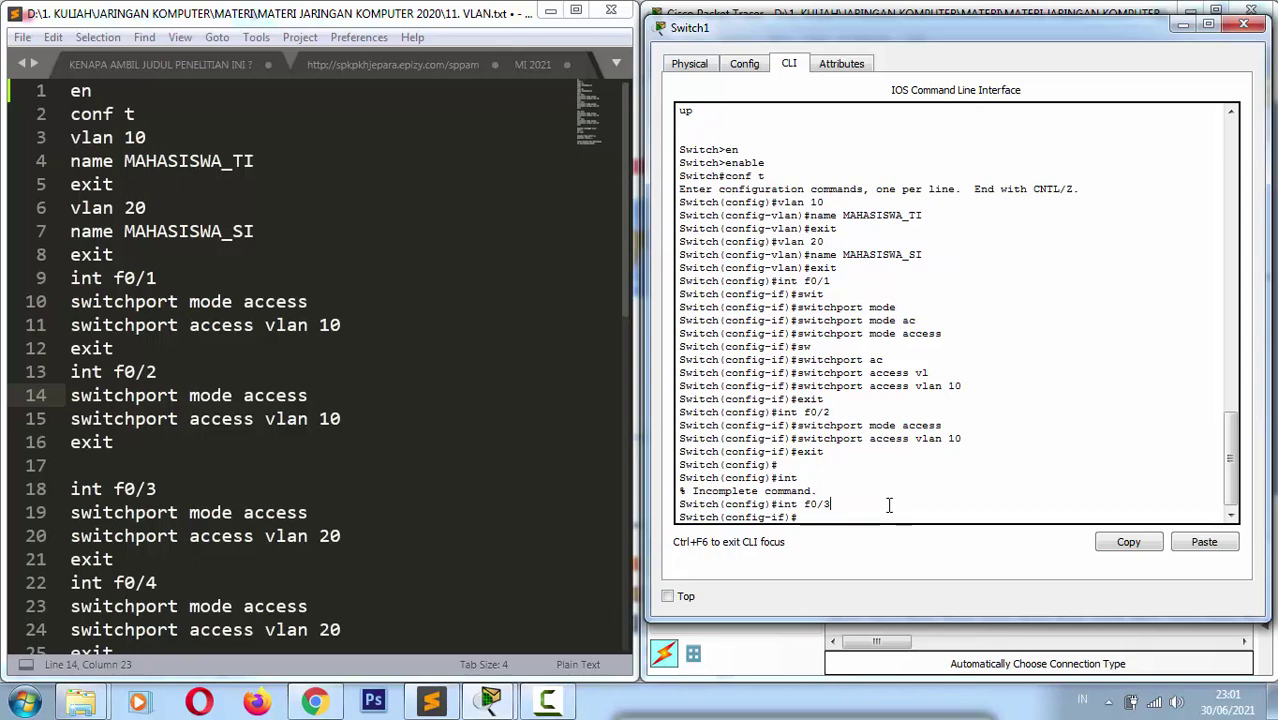
Step: Compare the entered f0/3 command with the script and highlight the bare "int" command's response in the CLI
left_click_drag(886, 505, 779, 508)
left_click(200, 488)
left_click(825, 480)
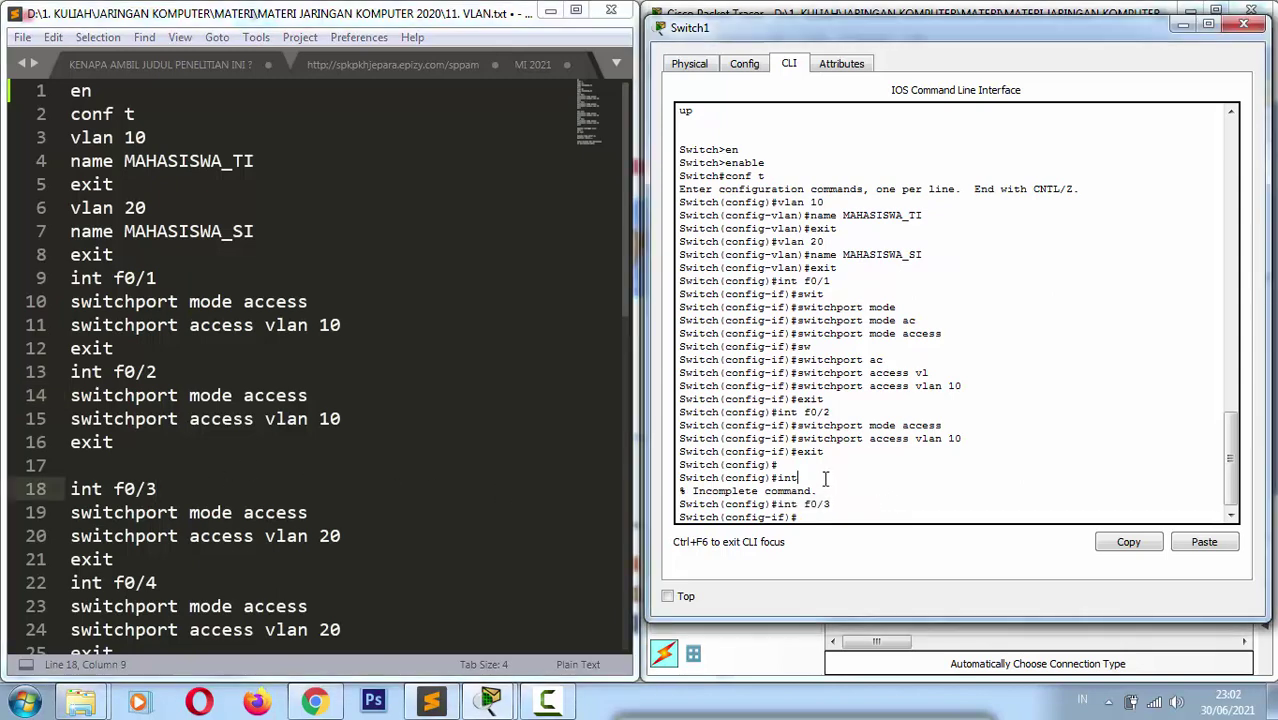
double_click(785, 478)
left_click_drag(818, 491, 682, 491)
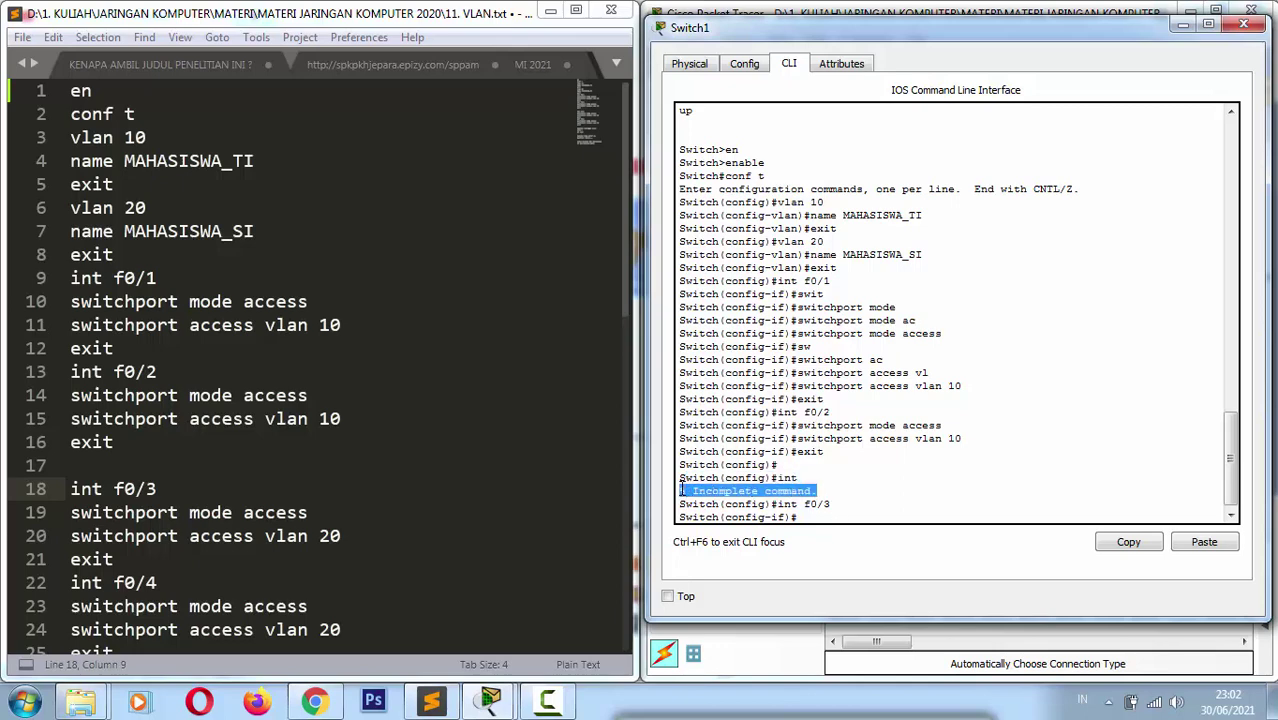
Step: Set interface f0/3 to access mode by reusing the earlier "switchport mode access" command
left_click(810, 515)
type("switchport access vlan 10")
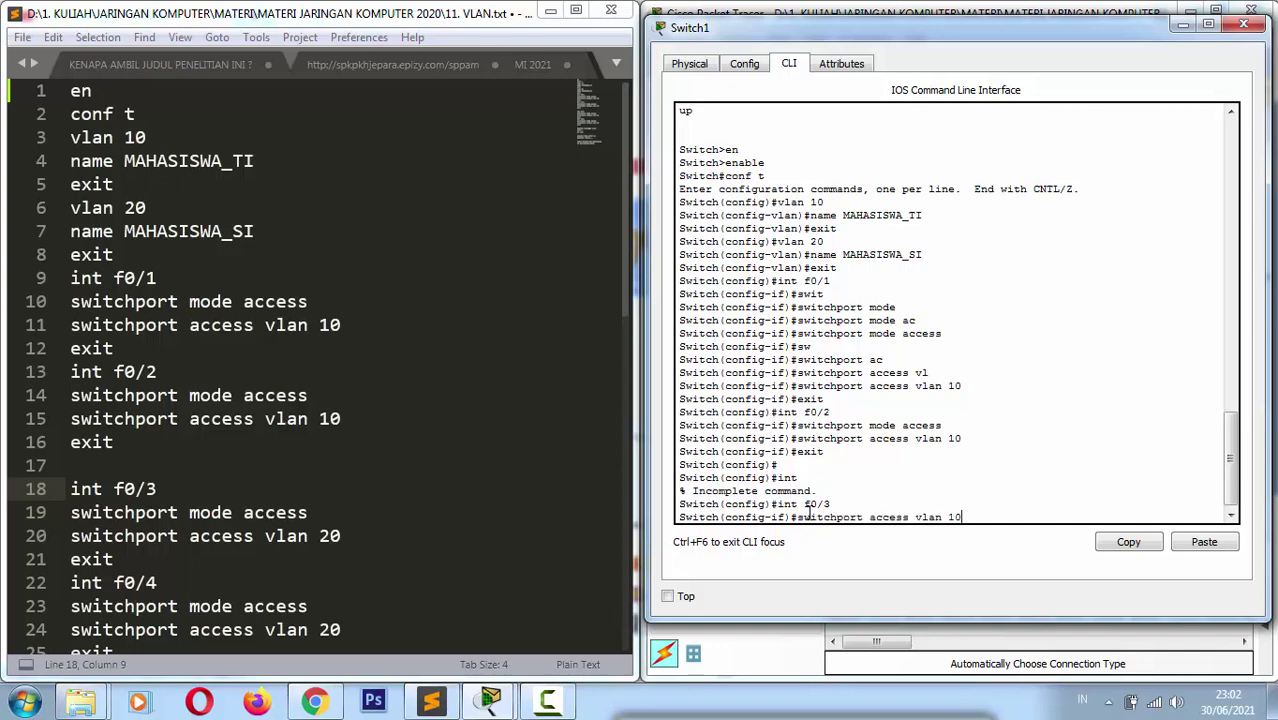
key("Up")
key("Up")
key("Up")
key("Up")
key("Up")
key("Return")
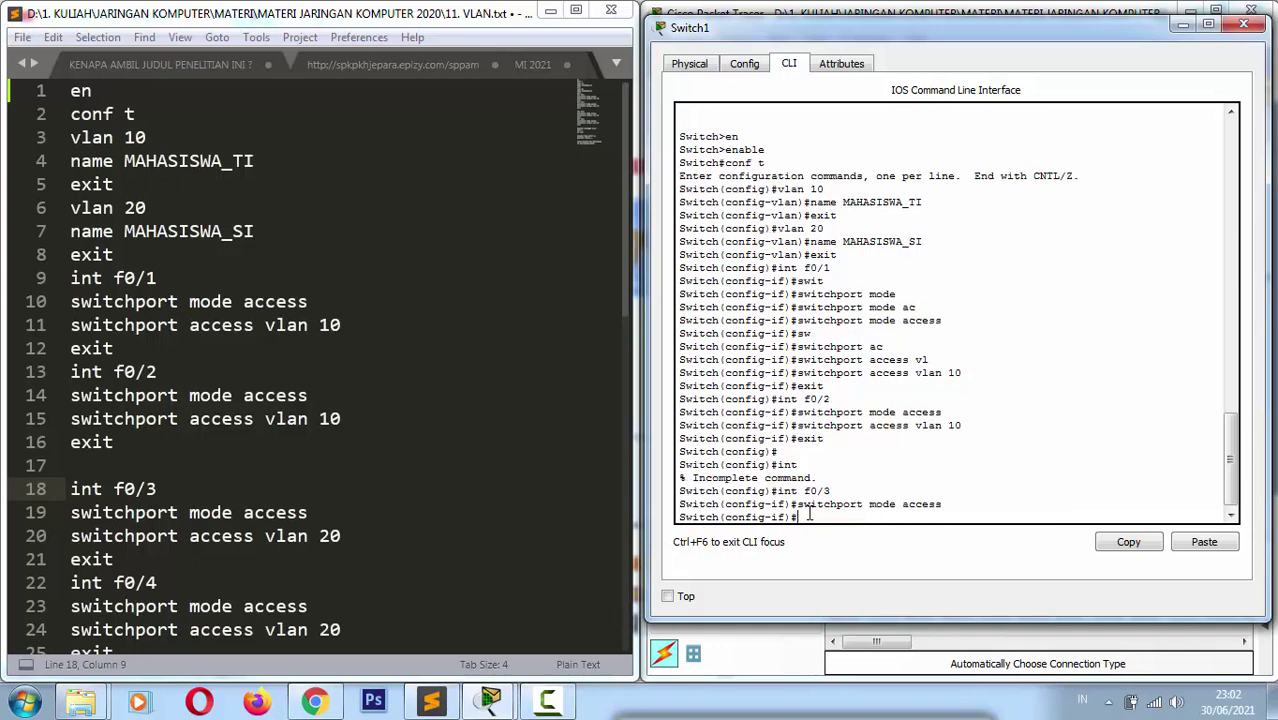
Step: Assign interface f0/3 to VLAN 20 by reusing the earlier VLAN assignment command as "switchport access vlan 20"
left_click(362, 537)
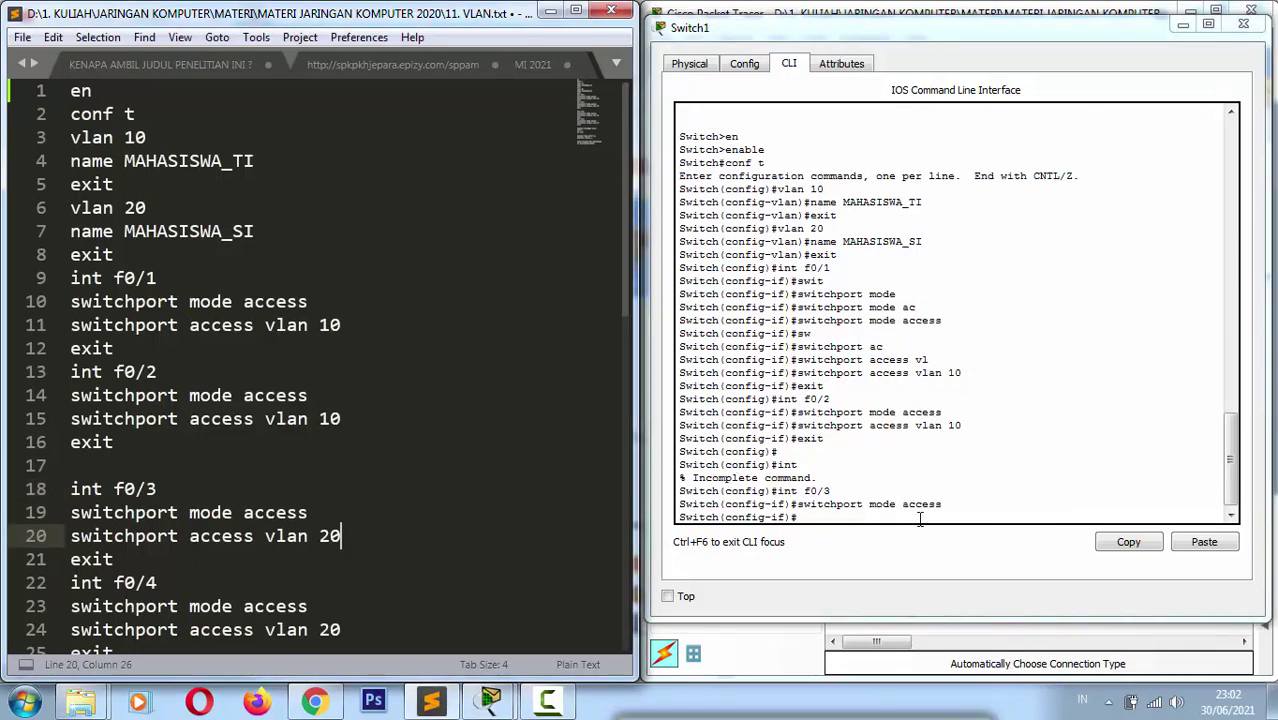
left_click(920, 520)
key("Up")
key("Up")
key("Up")
key("Up")
key("Up")
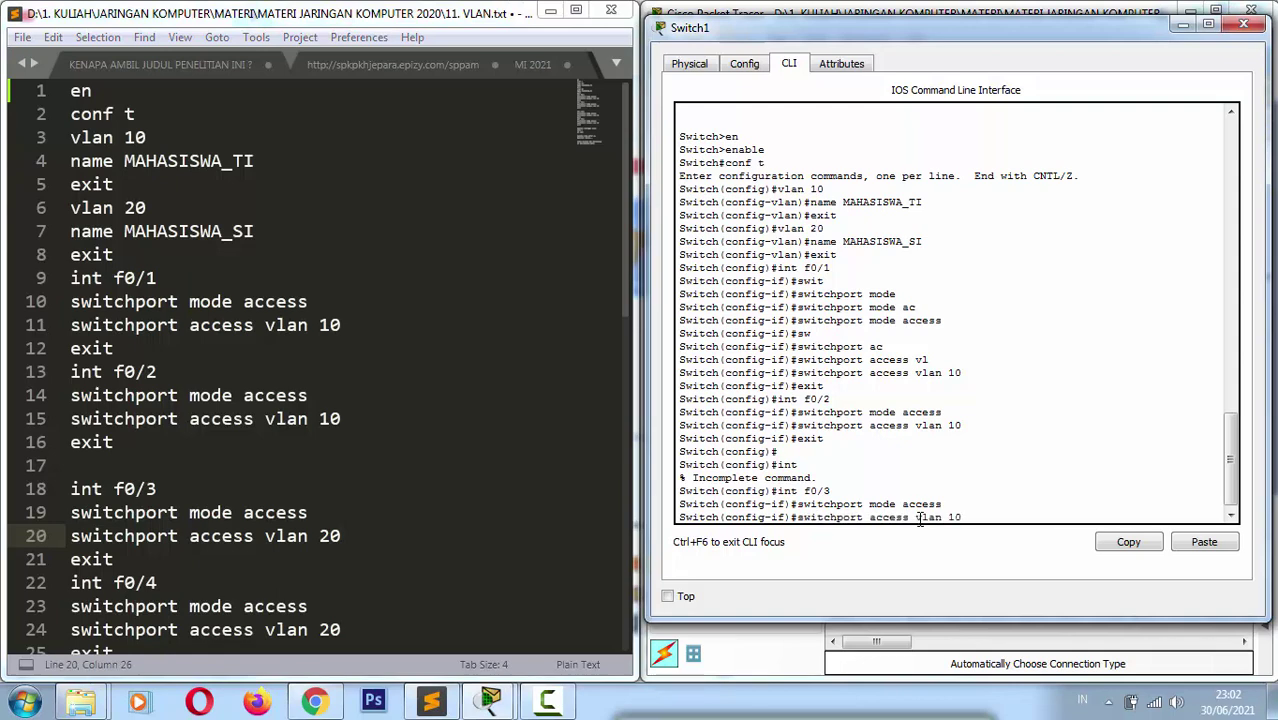
key("BackSpace")
key("BackSpace")
type("20")
key("Return")
Step: Clear the pending command on the prompt and exit interface configuration for f0/3
type("int")
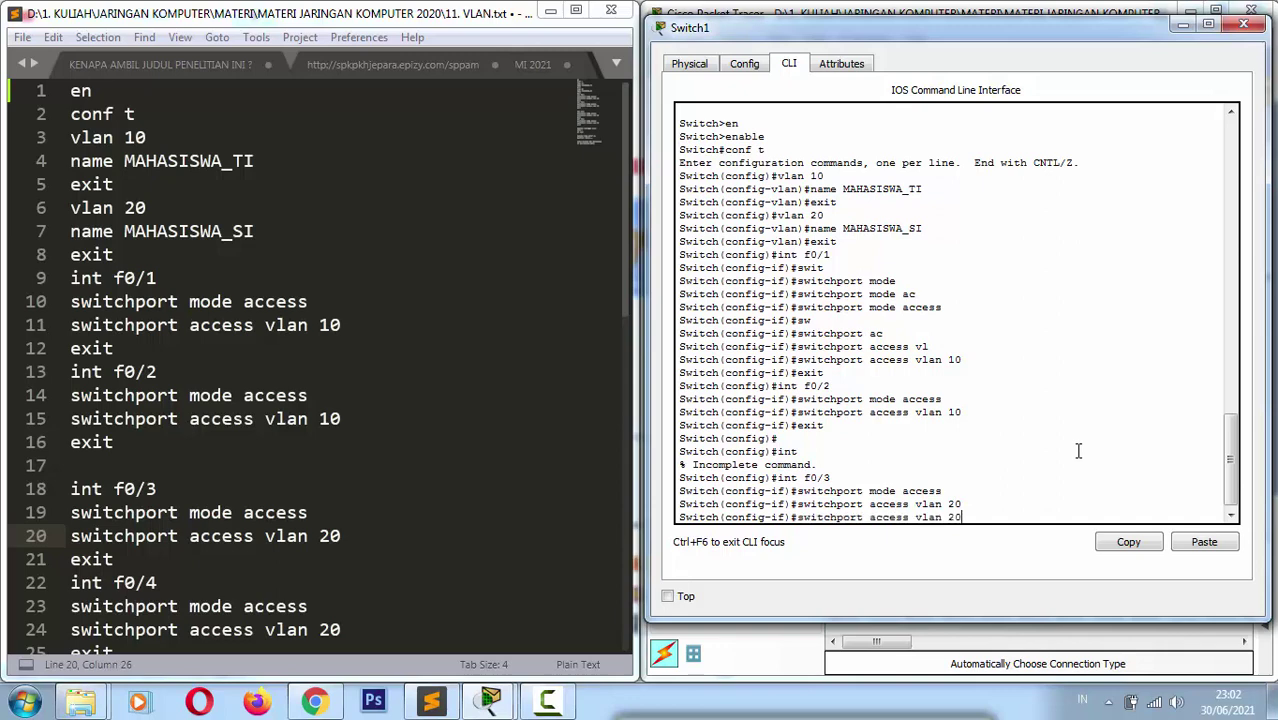
key("BackSpace")
key("BackSpace")
key("BackSpace")
type("exit")
key("Return")
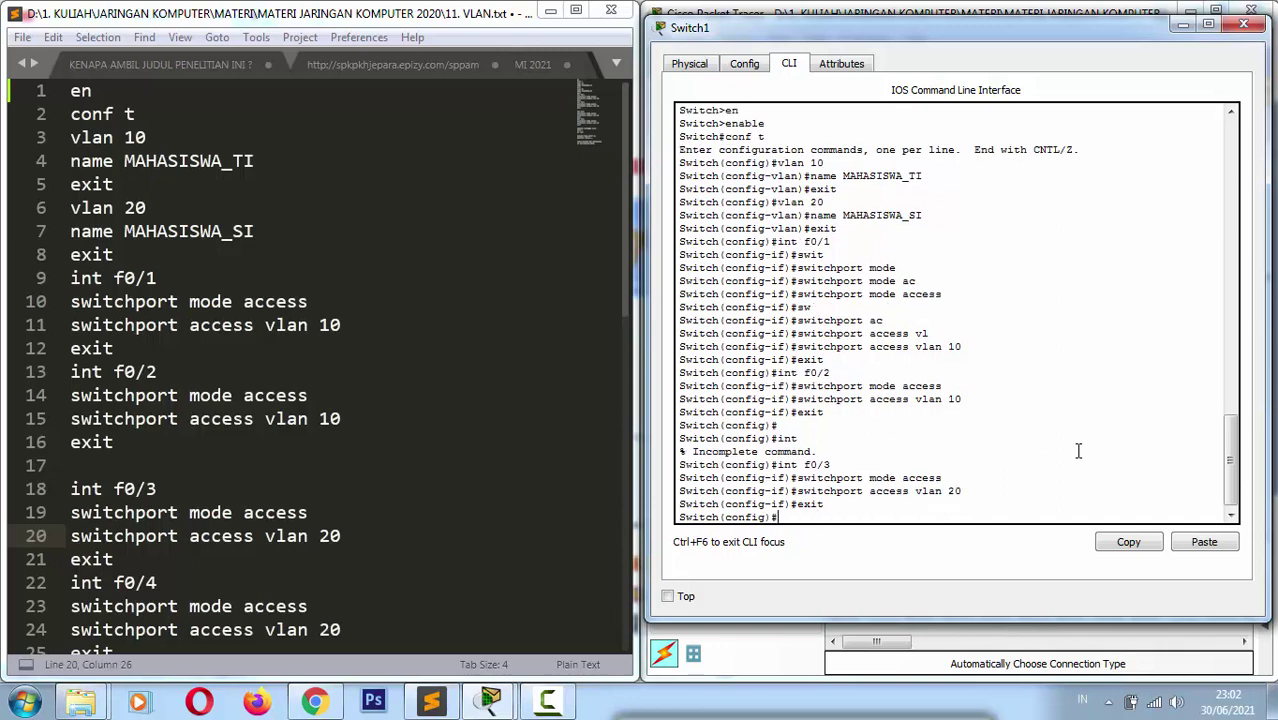
Step: Enter interface configuration for f0/4 by reusing "int f0/3" with port number 4, following the script's remaining lines
key("Up")
key("Up")
key("Up")
key("Up")
key("BackSpace")
type("4")
left_click(174, 584)
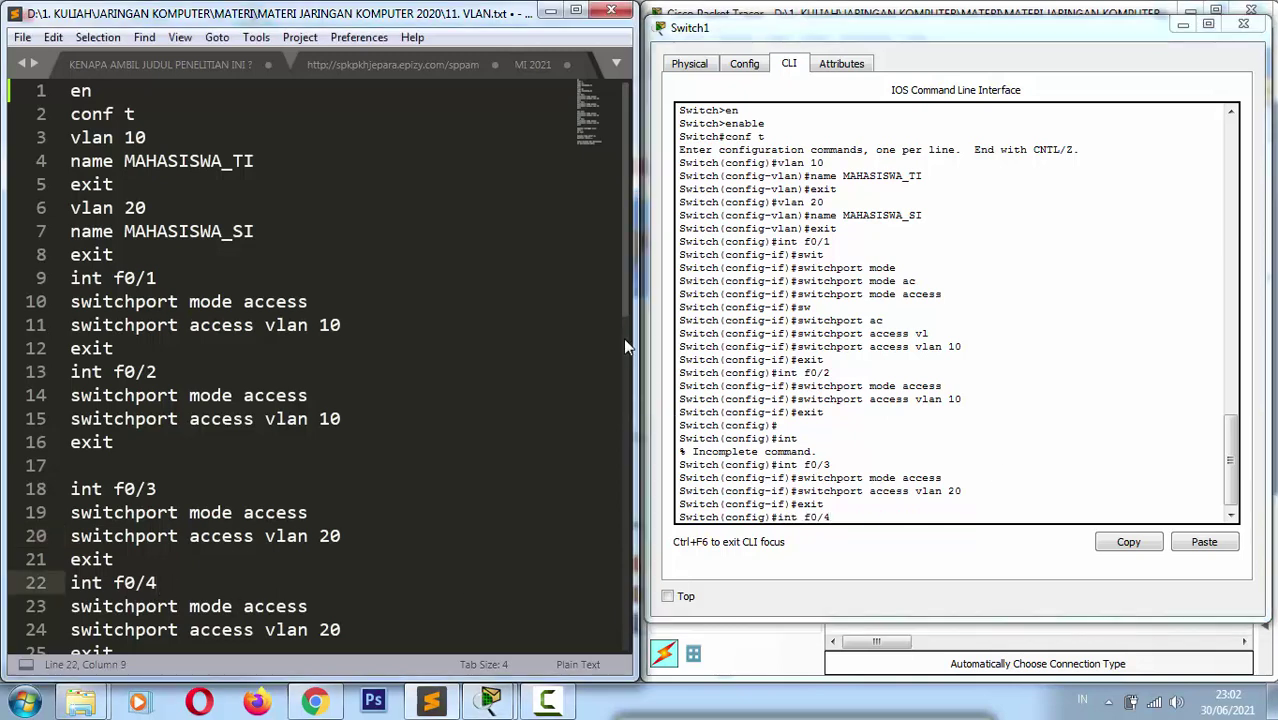
scroll(620, 382, "down", 3)
scroll(619, 373, "down", 2)
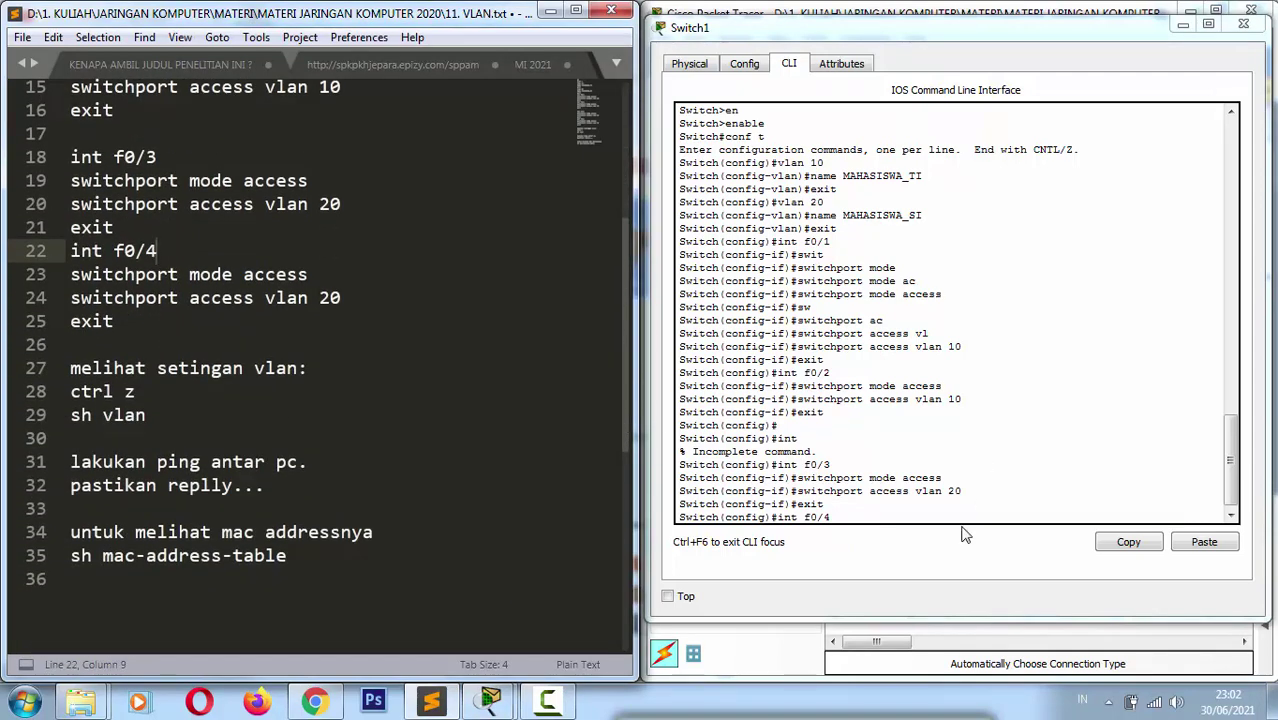
key("Return")
key("BackSpace")
key("Return")
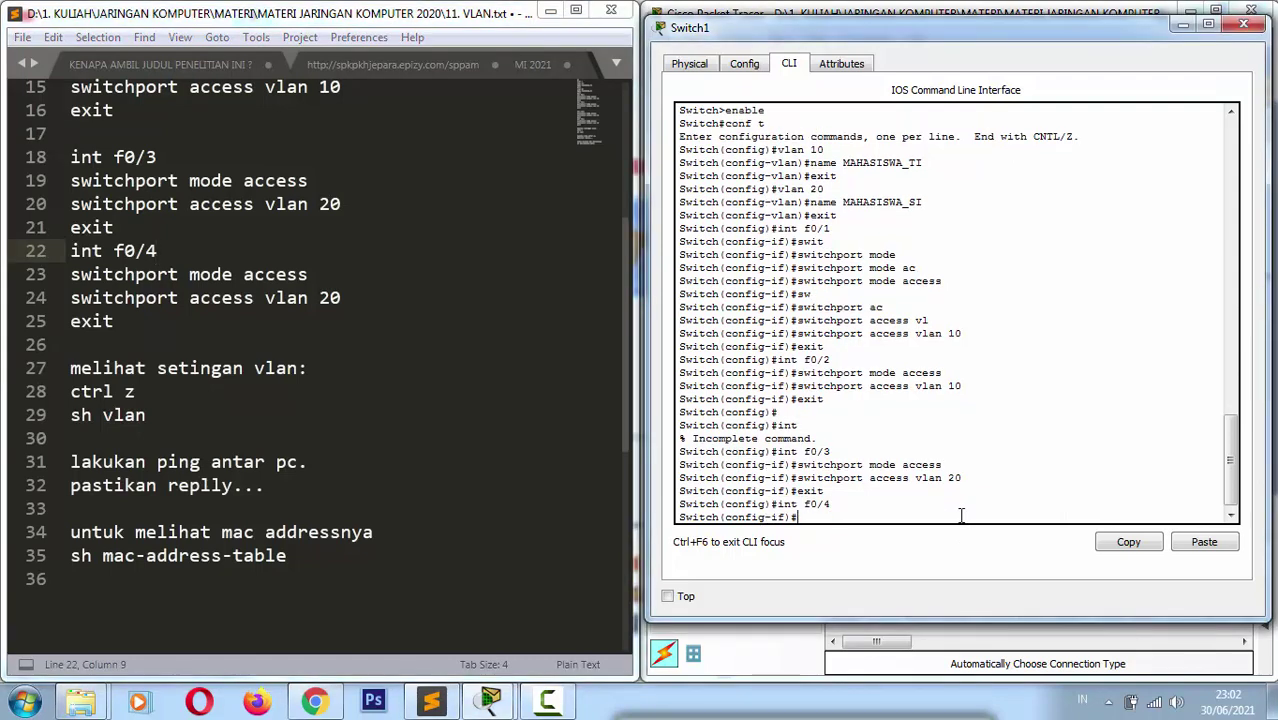
Step: Set interface f0/4 to access mode and assign it to VLAN 20 with "switchport access vlan 20"
type("switchport mode access")
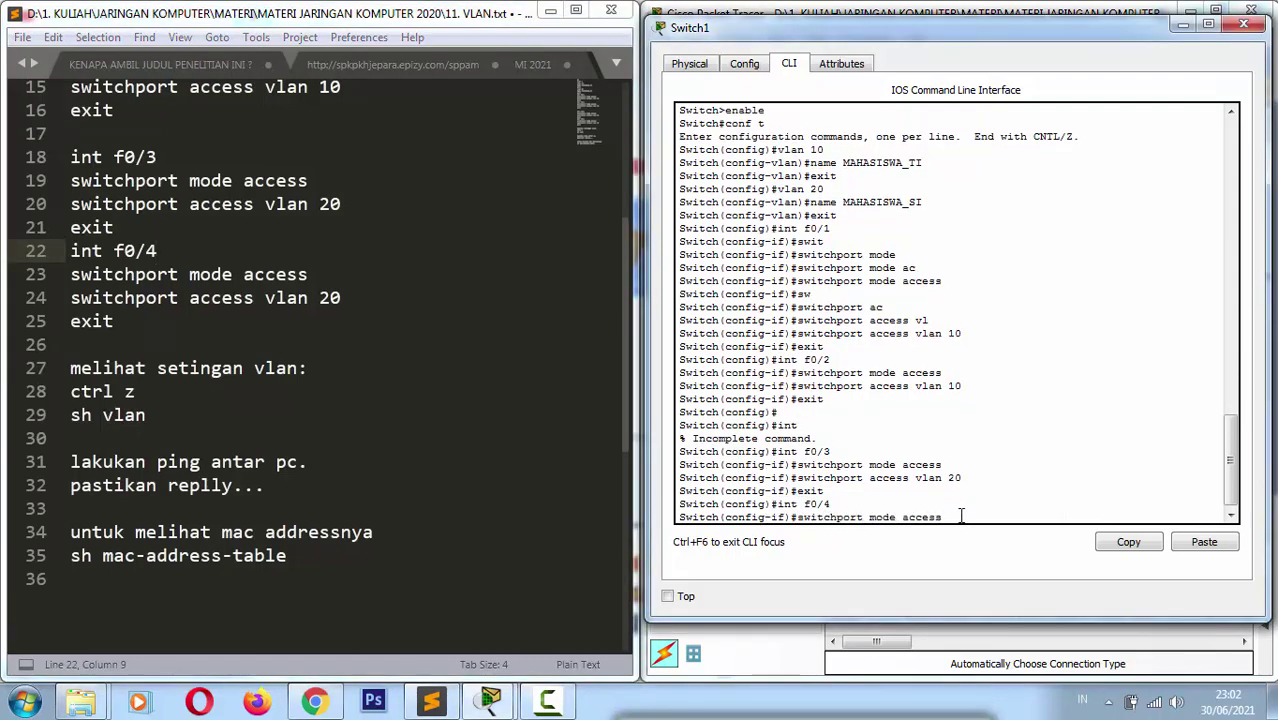
key("Return")
key("Up")
key("Up")
key("Up")
key("Up")
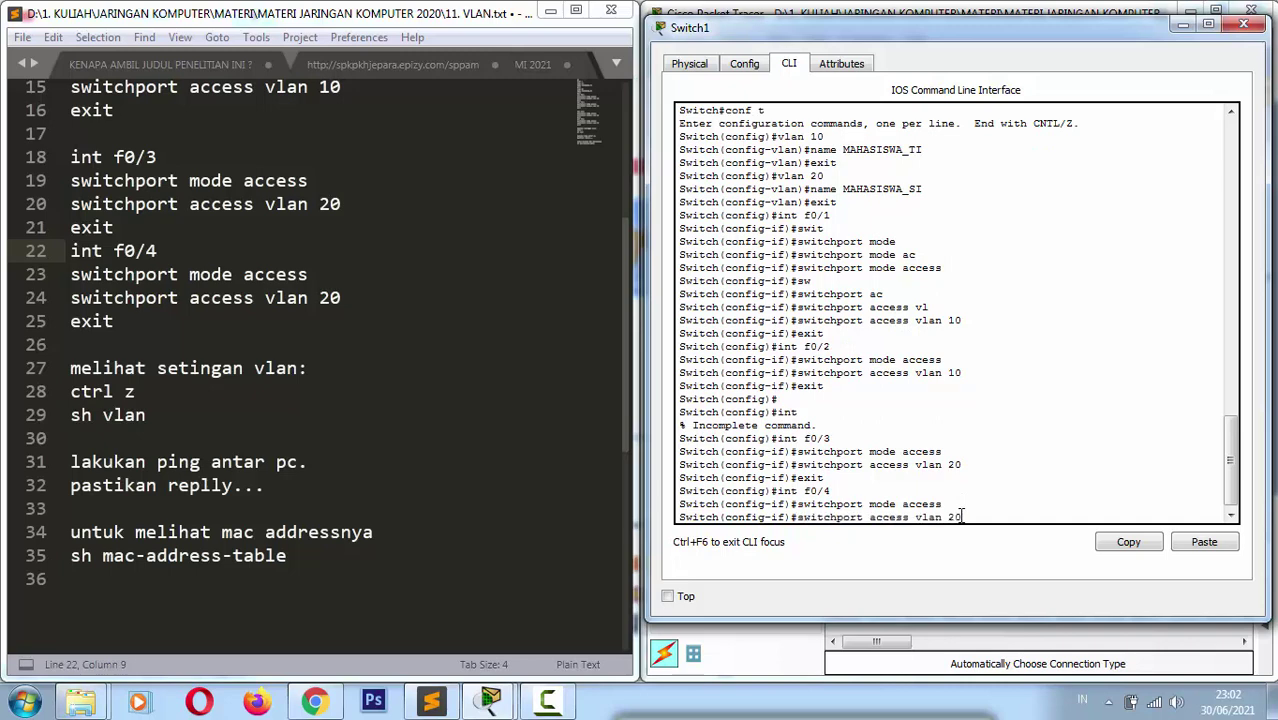
key("Return")
Step: Exit interface configuration for f0/4 by reusing the earlier "exit" command
key("Up")
key("Up")
key("Up")
key("Up")
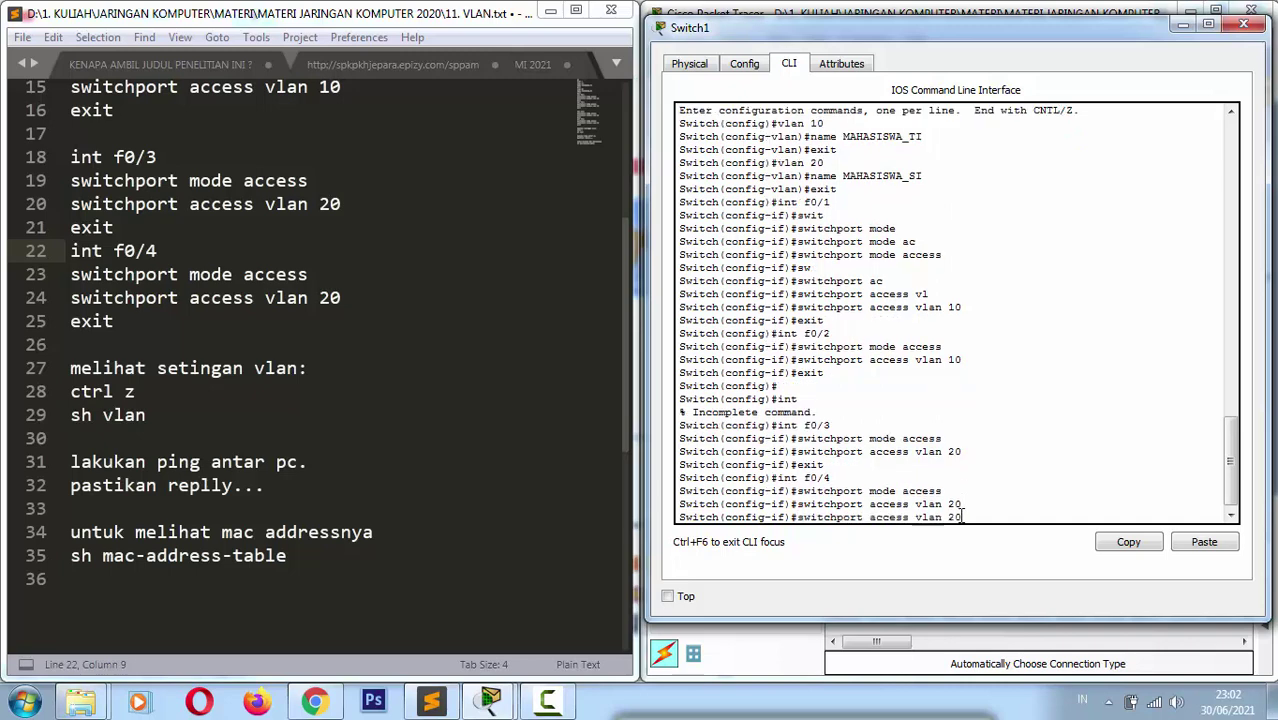
key("Return")
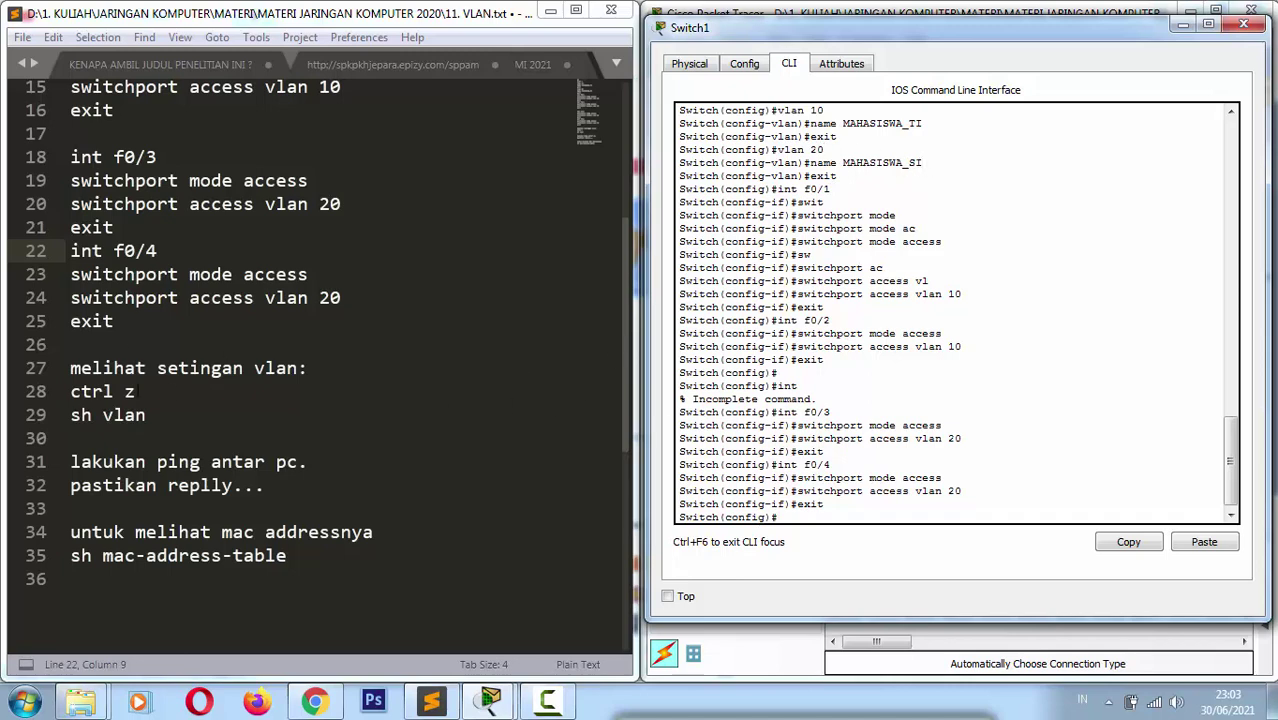
Step: Follow the script's VLAN check: leave configuration mode for the privileged prompt and run "show vlan"
left_click_drag(124, 368, 276, 368)
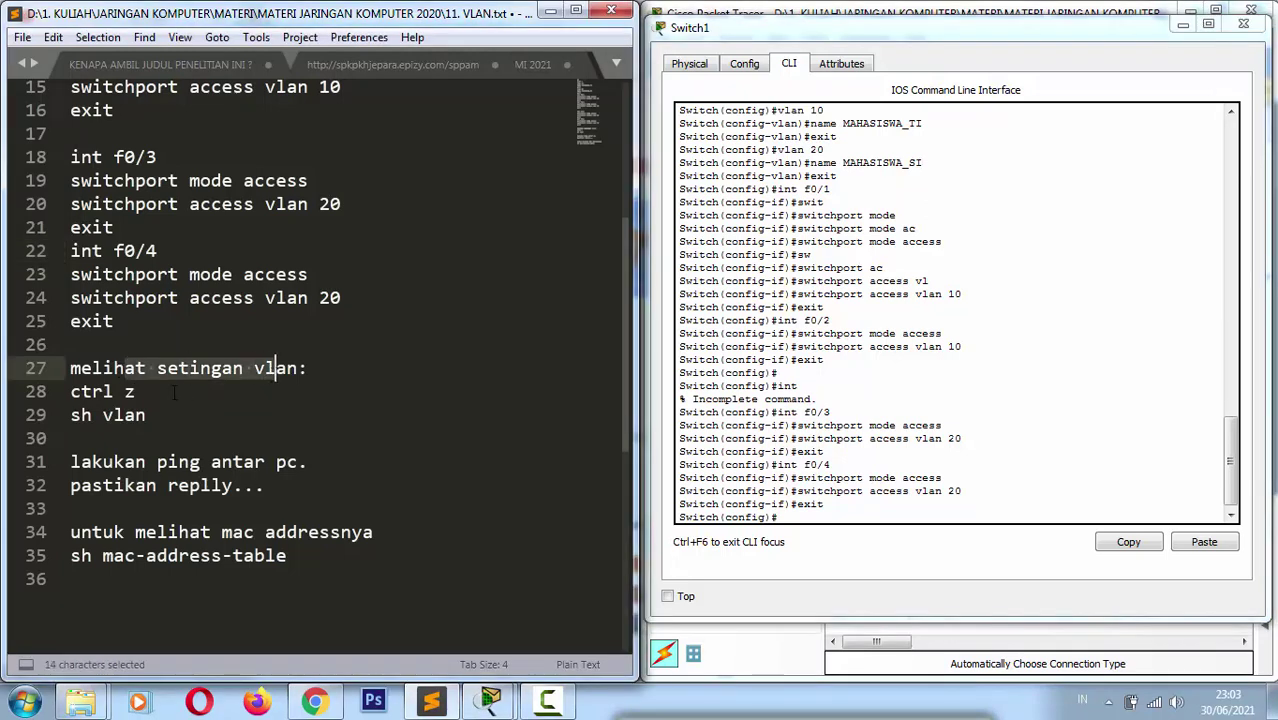
left_click(815, 510)
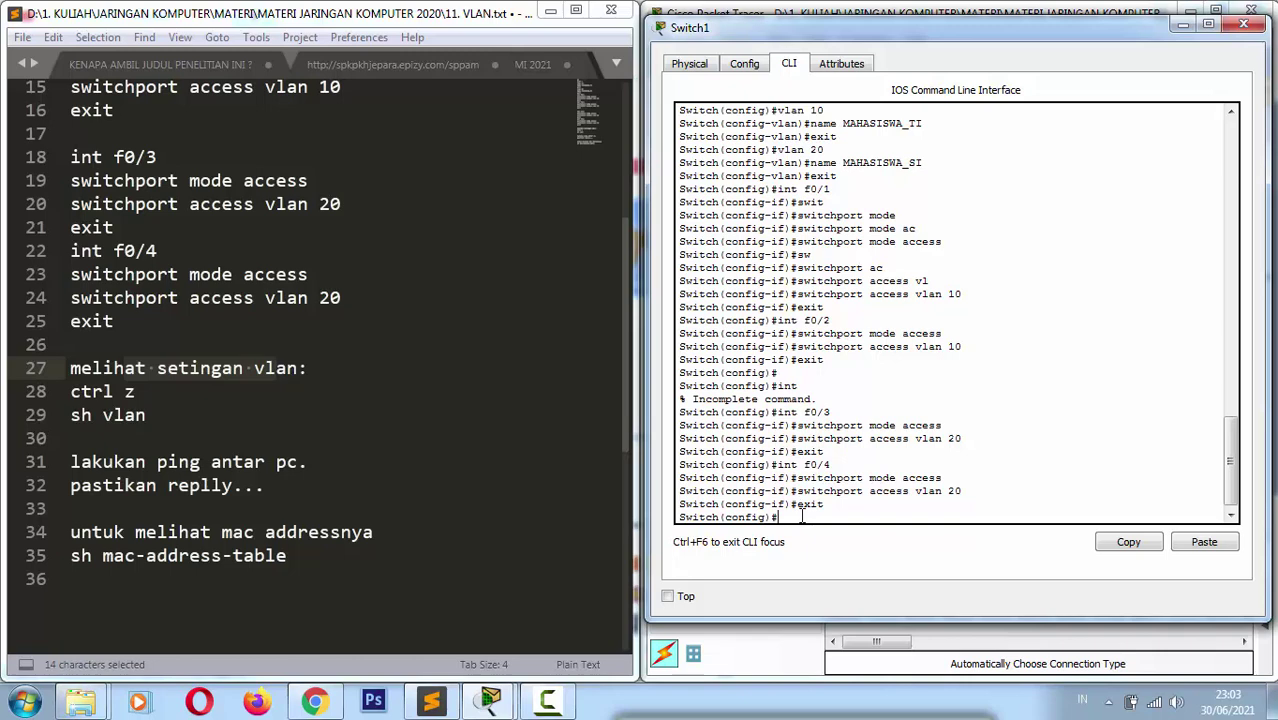
key("ctrl+z")
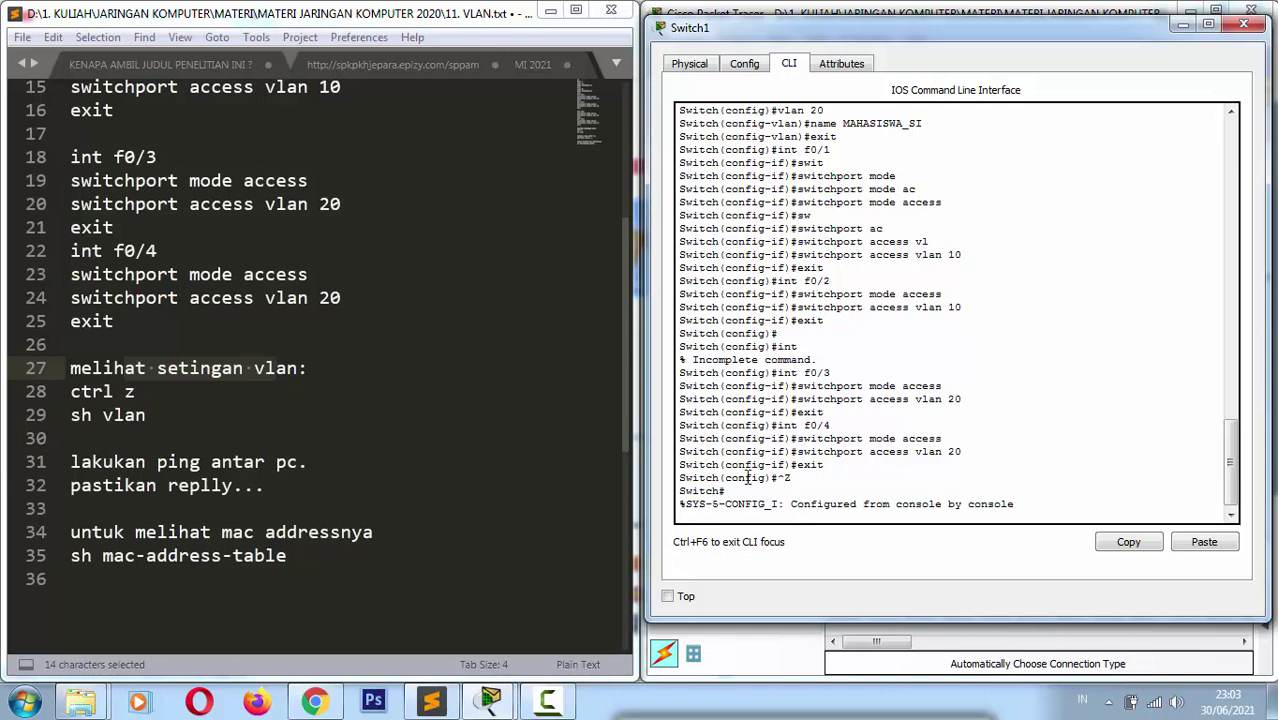
key("Return")
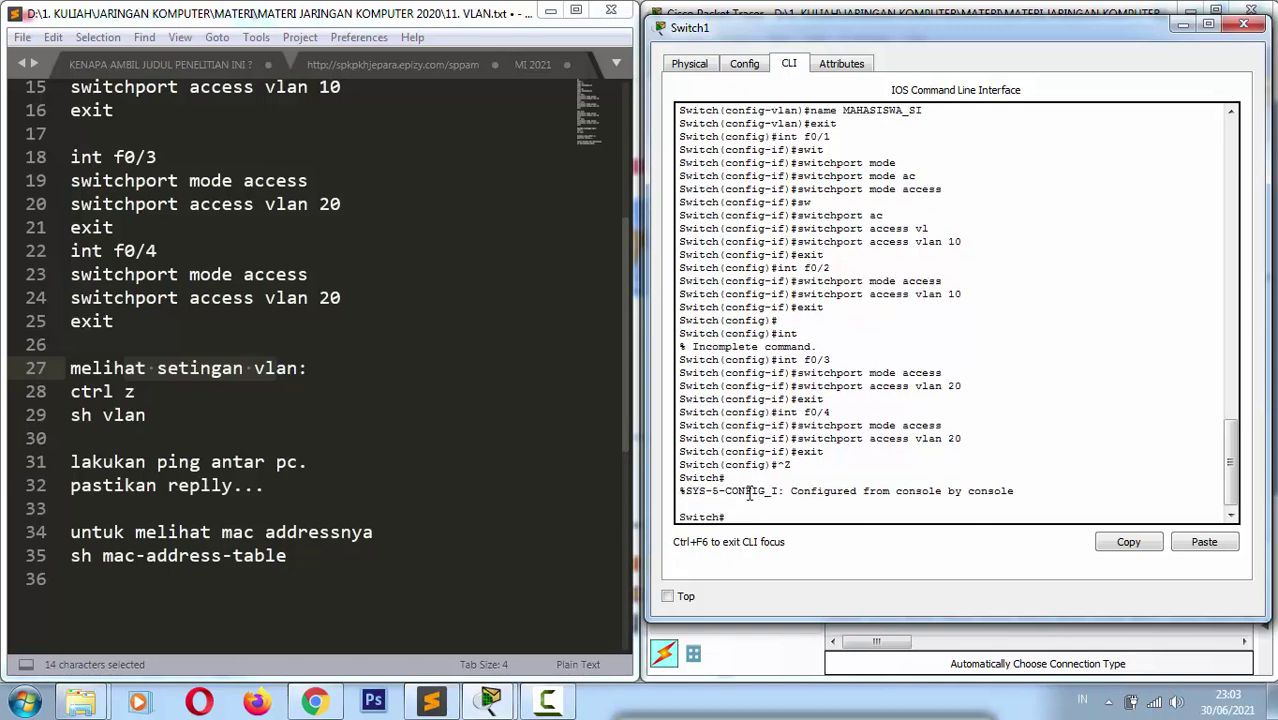
type("sh")
key("Tab")
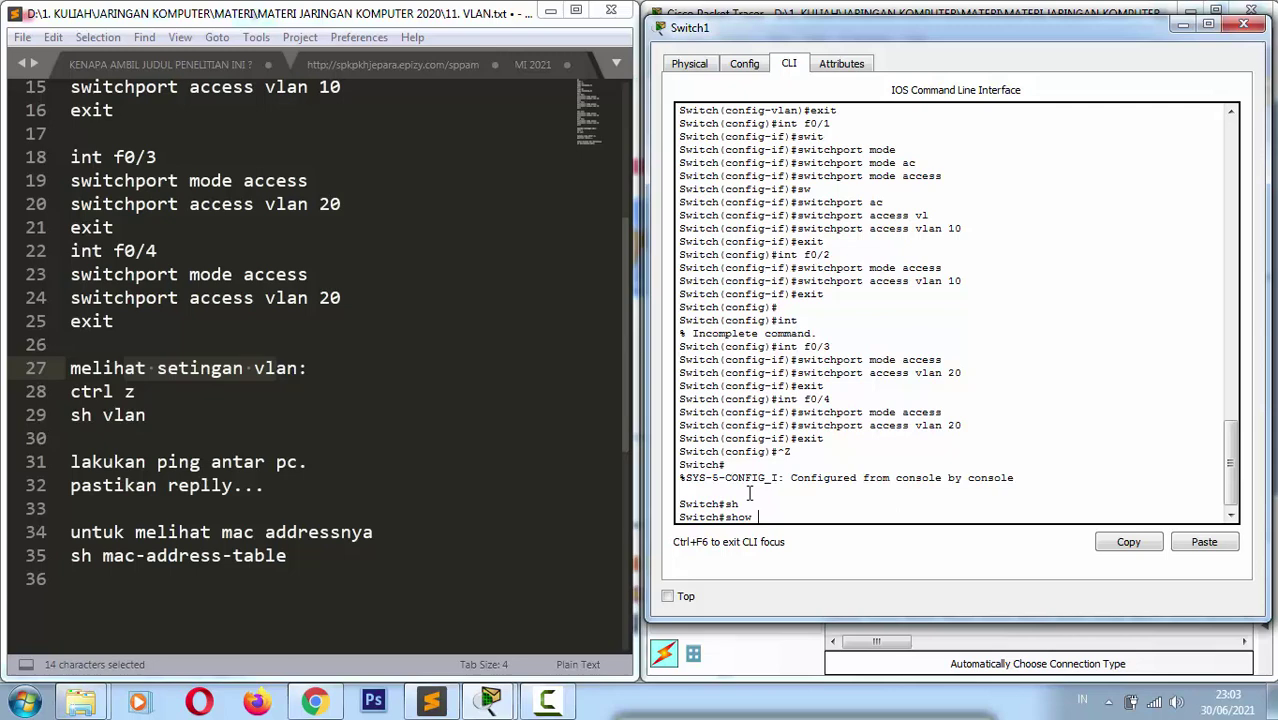
type("vlan")
key("Return")
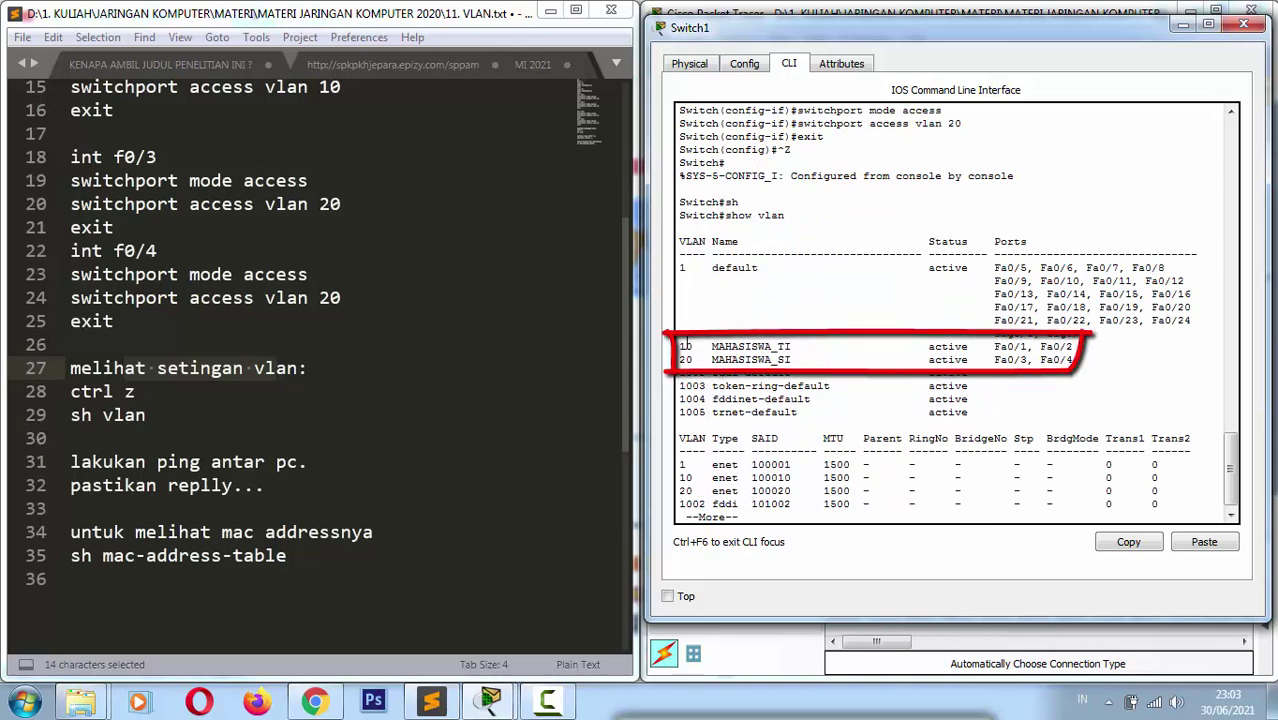
Step: Examine the numbers, names and assigned ports of VLANs 10 and 20 in the VLAN table
double_click(686, 346)
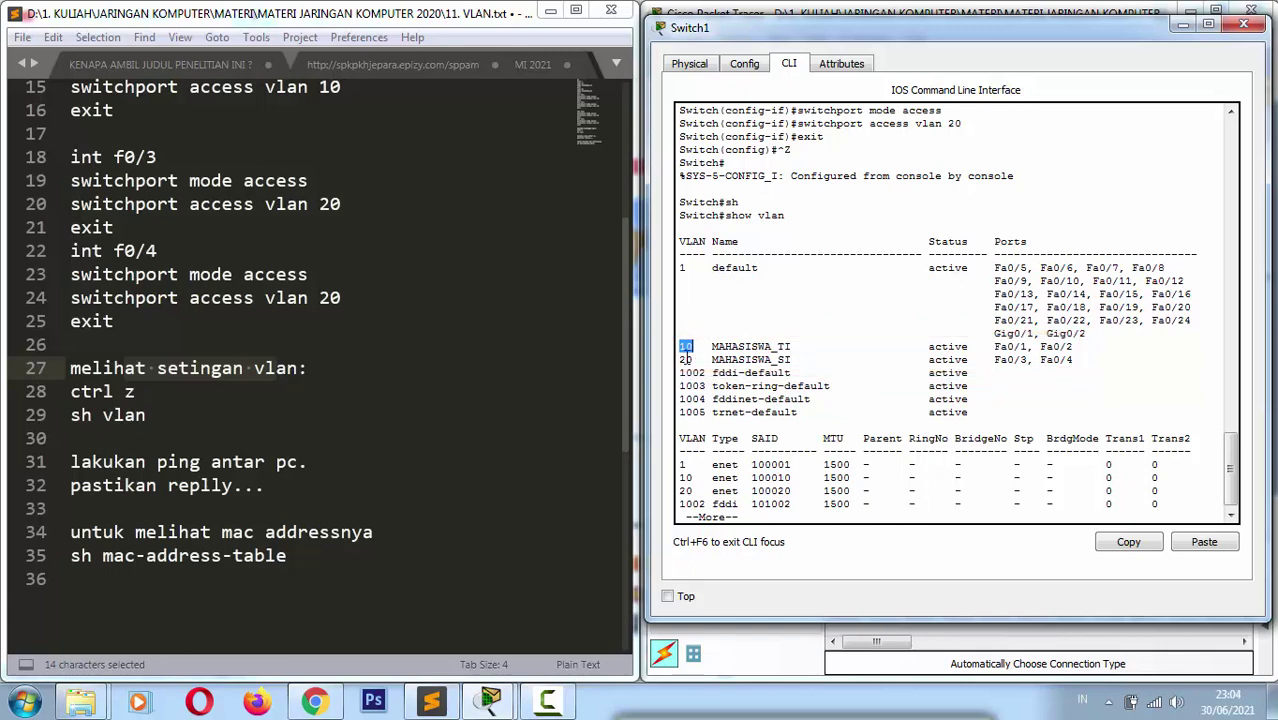
double_click(686, 359)
double_click(686, 346)
left_click_drag(793, 346, 714, 346)
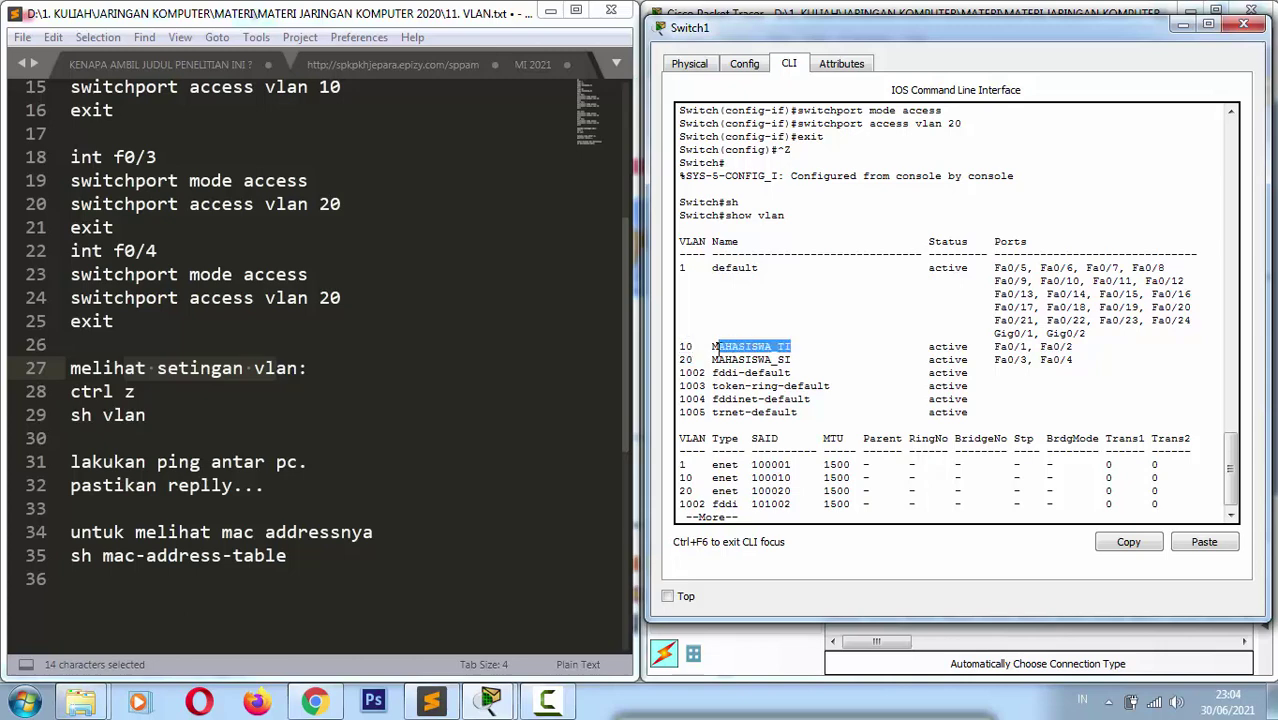
double_click(685, 359)
left_click_drag(795, 359, 714, 358)
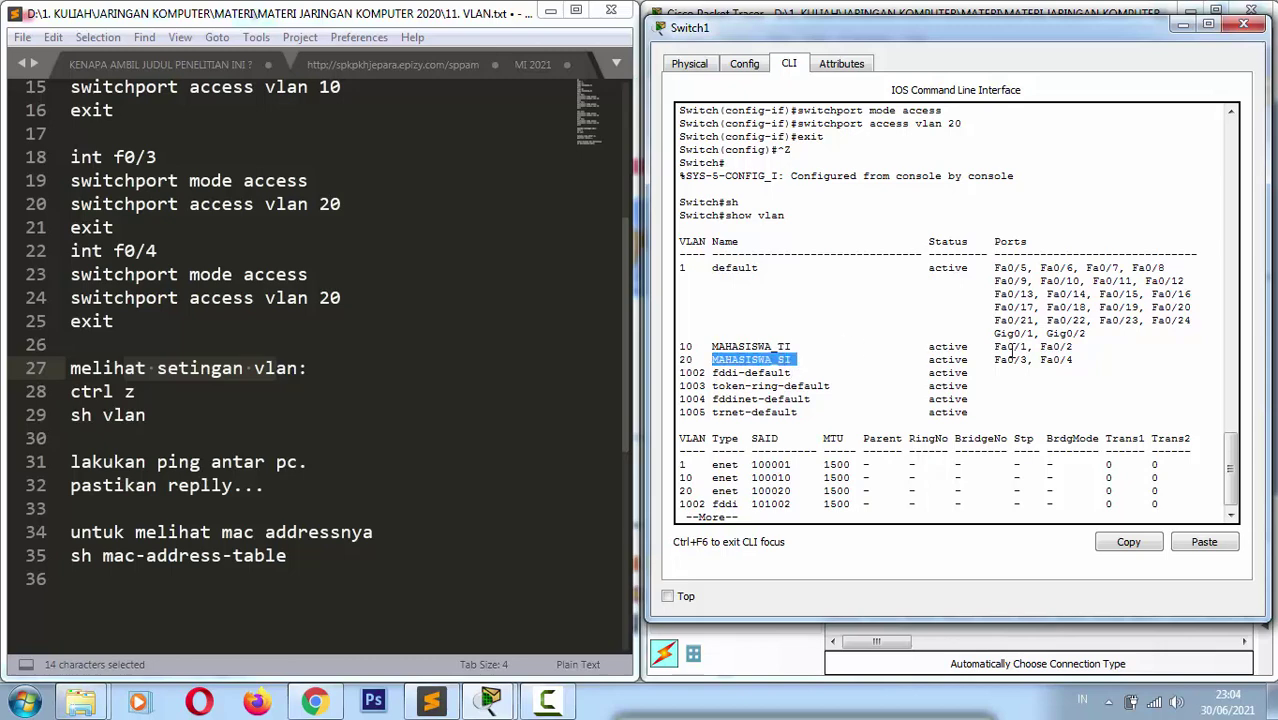
double_click(686, 346)
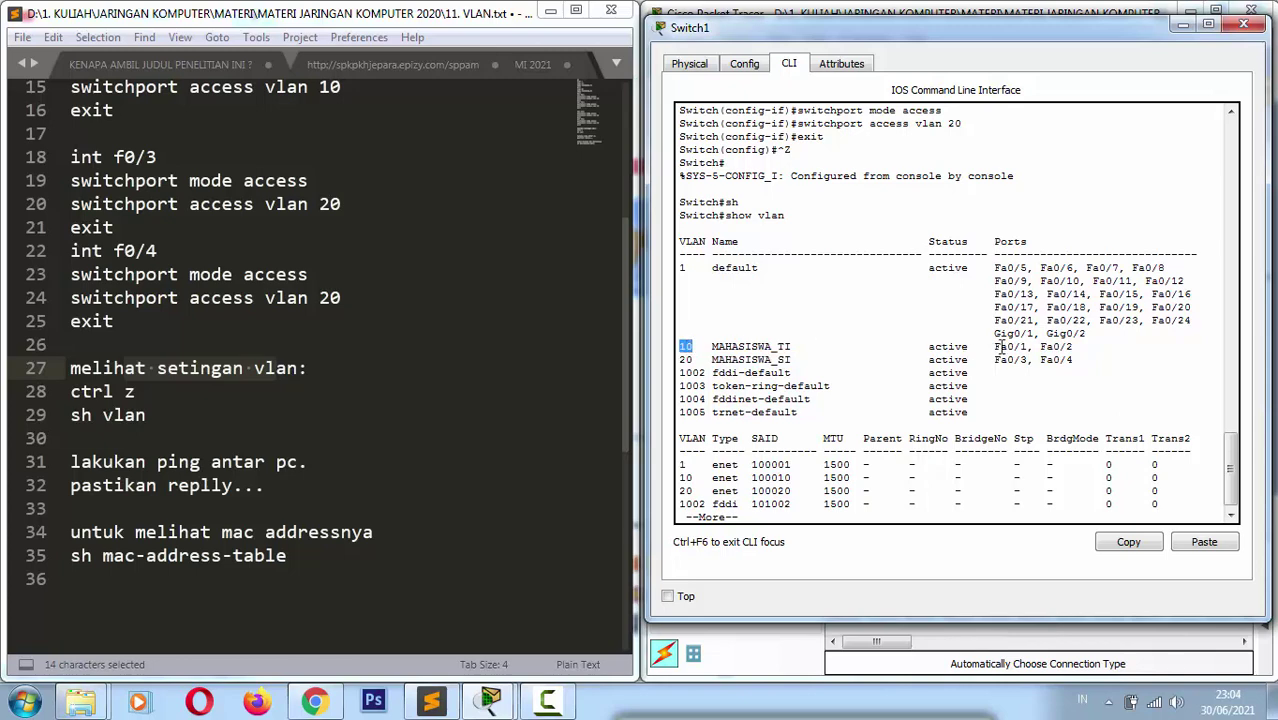
left_click_drag(996, 346, 1082, 343)
left_click_drag(1029, 359, 994, 359)
left_click_drag(1076, 359, 1040, 359)
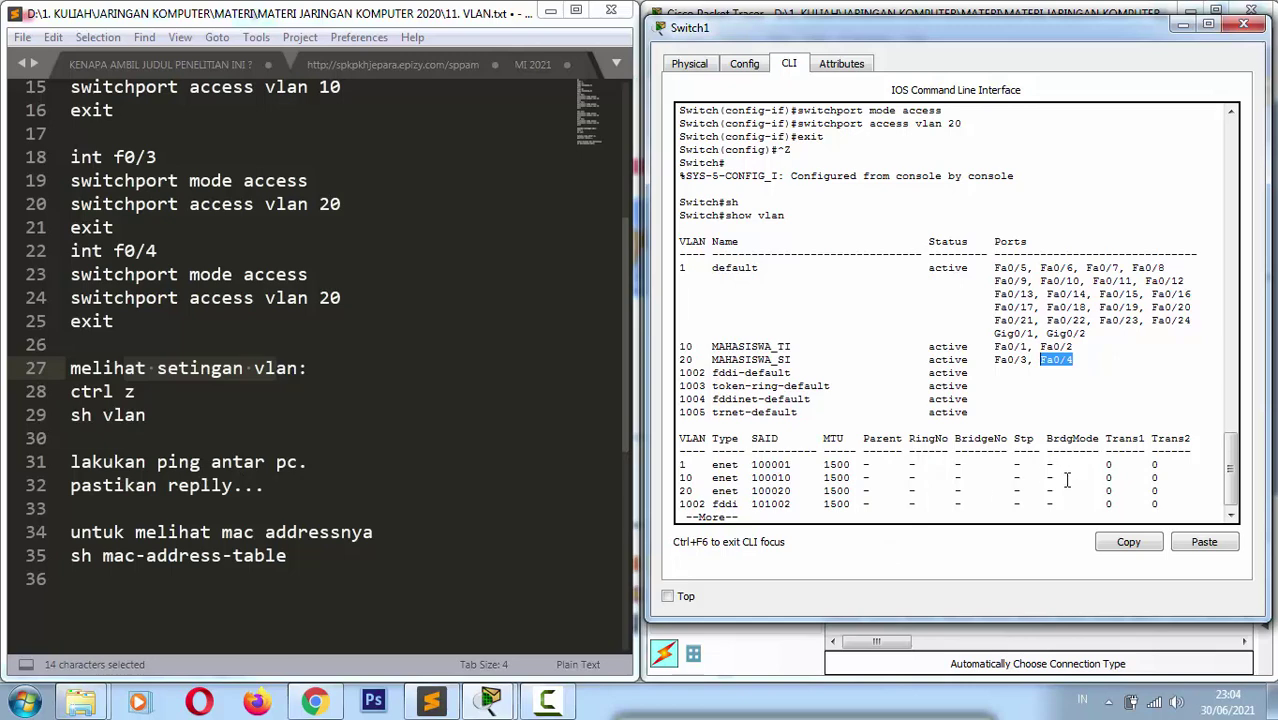
Step: Bring the topology window to the front and enlarge it to show both VLAN networks
left_click(800, 656)
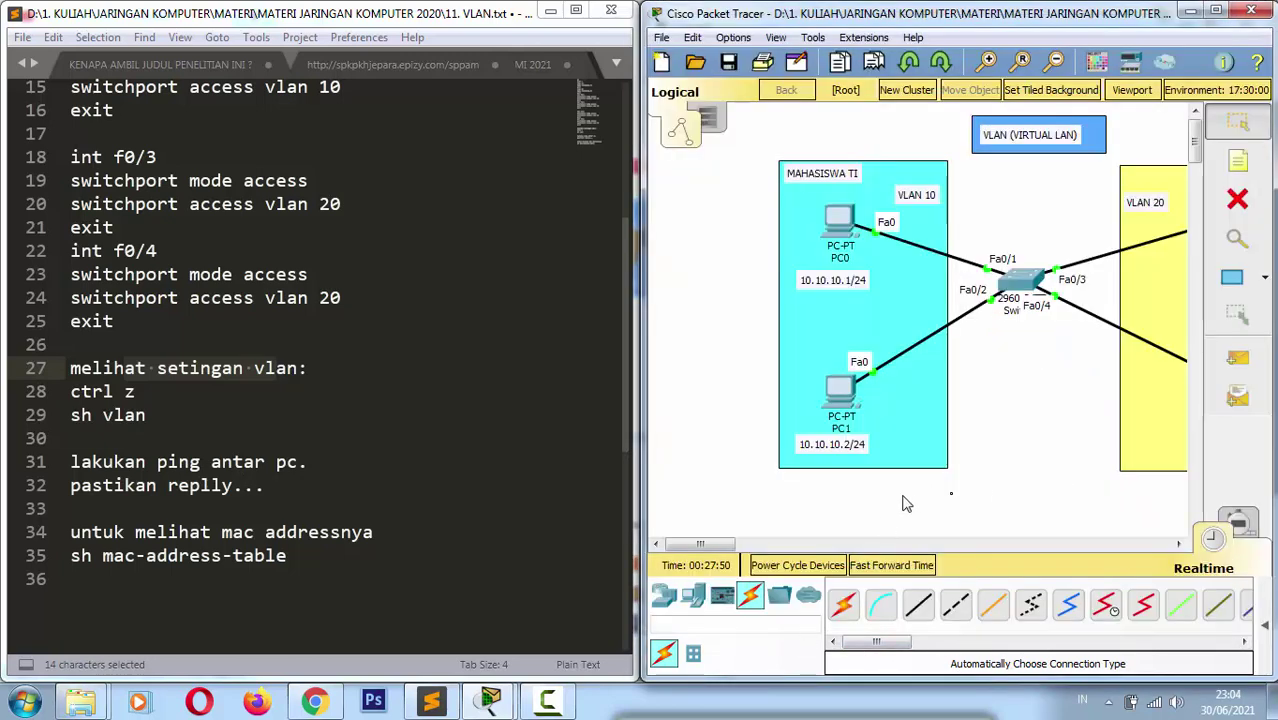
left_click(1216, 11)
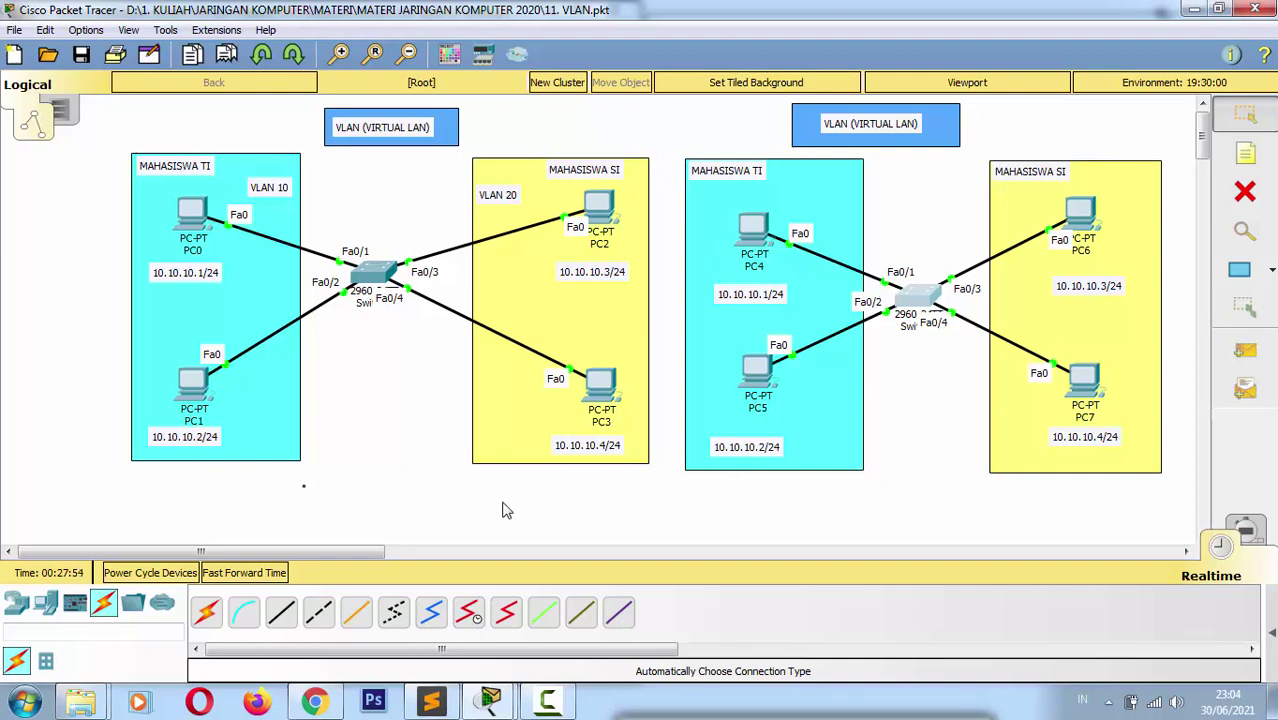
Step: Fast-forward the simulation time twice before testing the connections
left_click(256, 575)
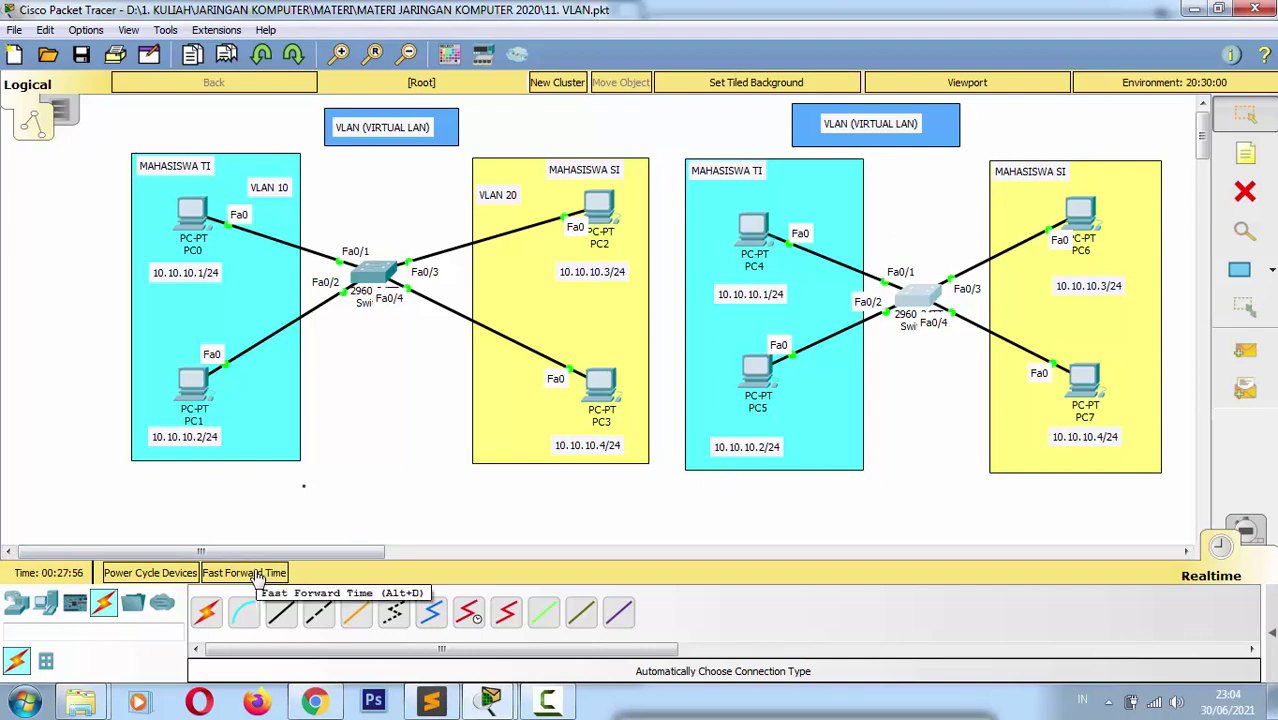
left_click(256, 575)
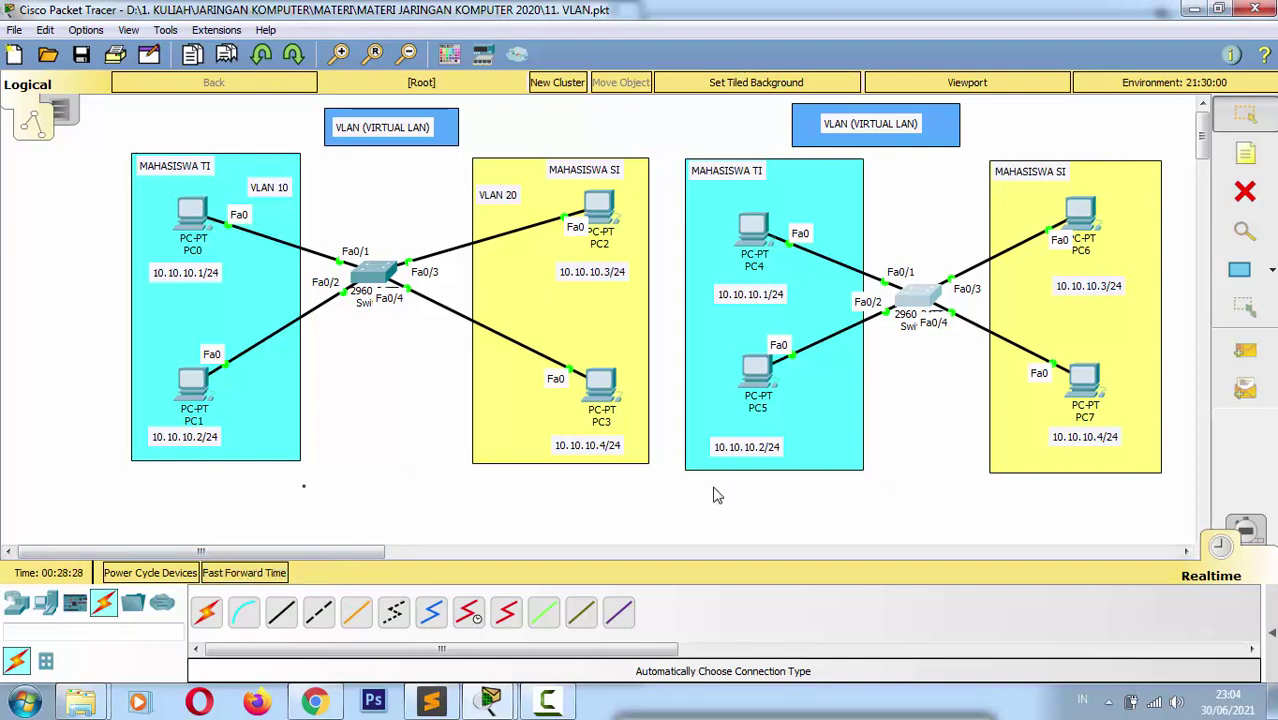
Step: Send a simple PDU from PC4 to PC5 within MAHASISWA TI, deleting the old Scenario 0 entries from the PDU list
left_click(1232, 358)
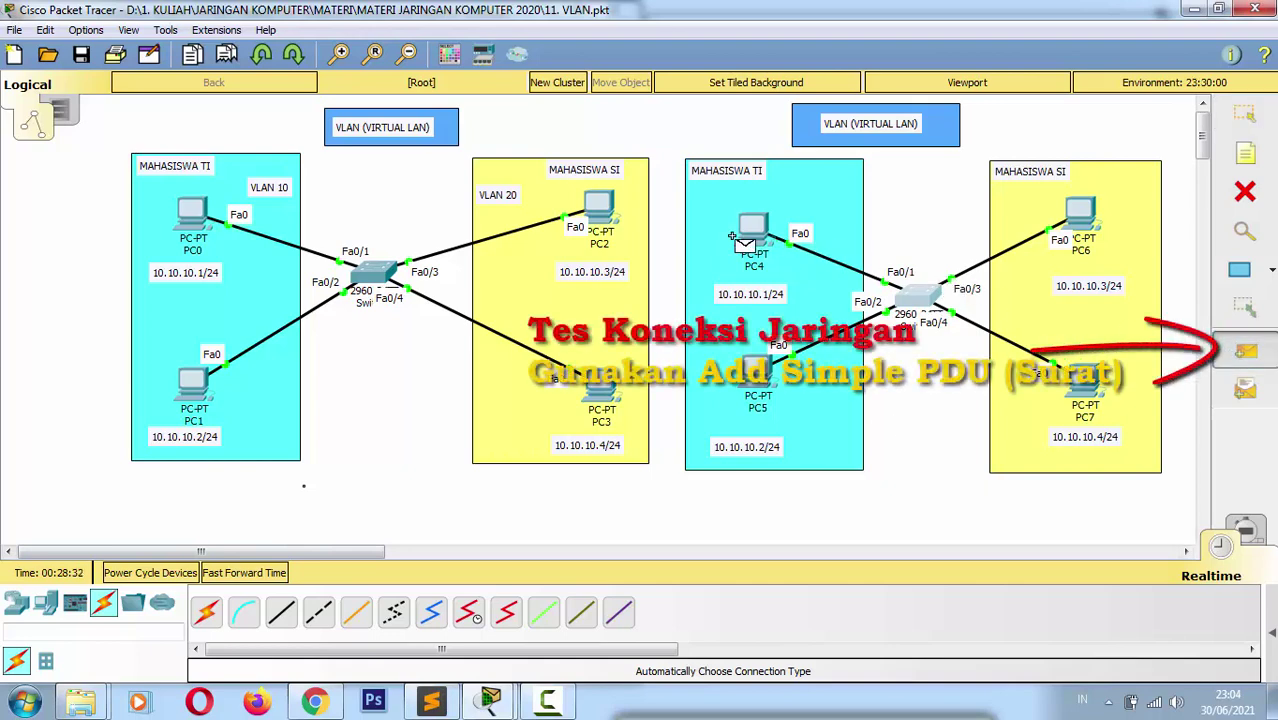
mouse_move(750, 237)
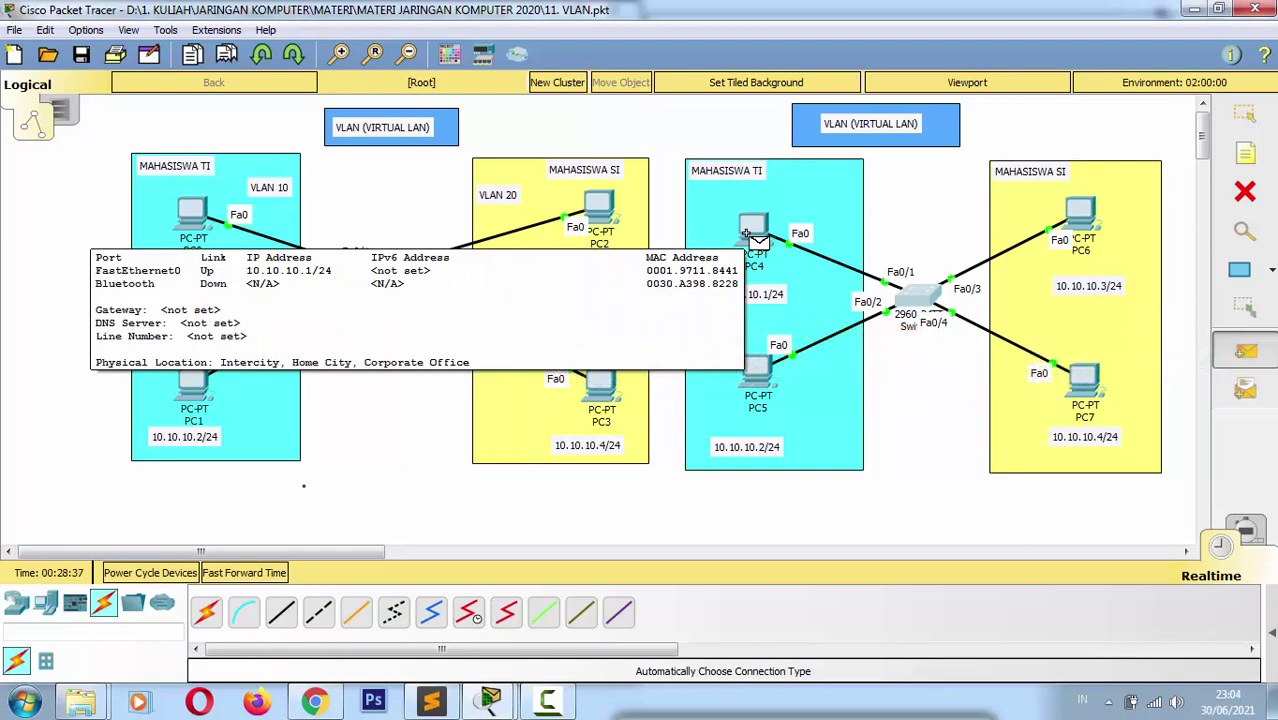
left_click(753, 232)
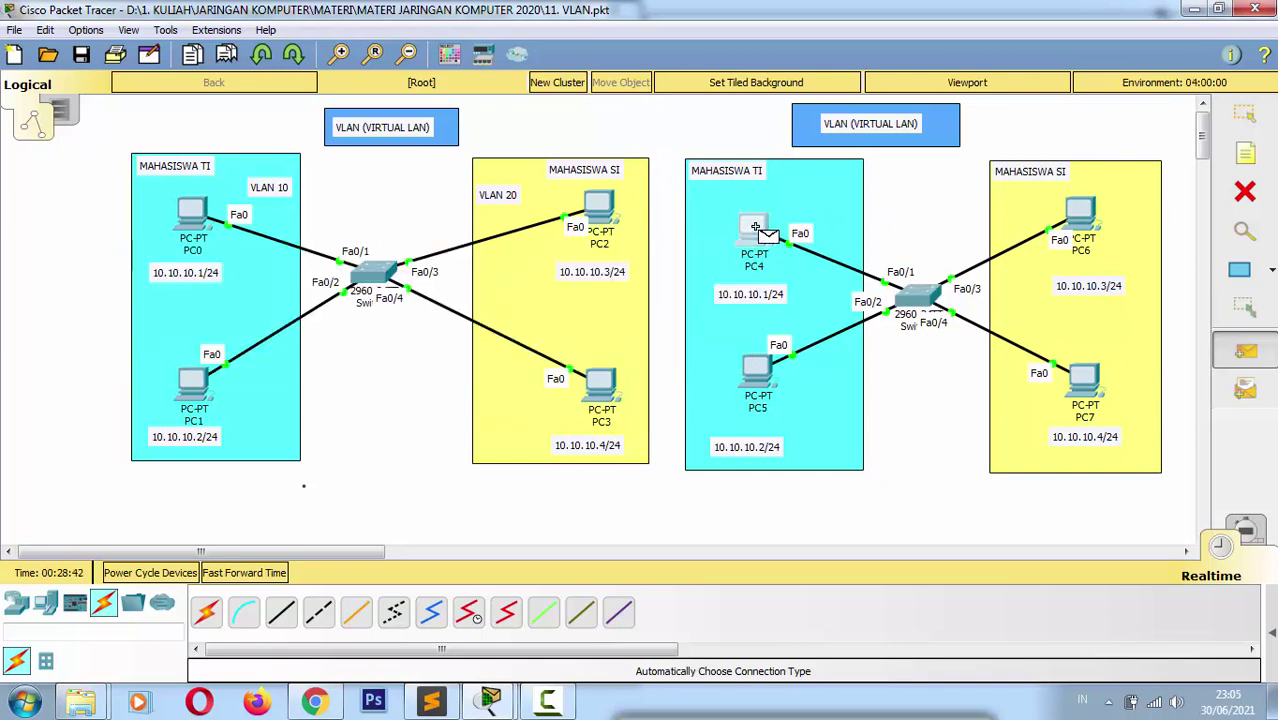
left_click(755, 228)
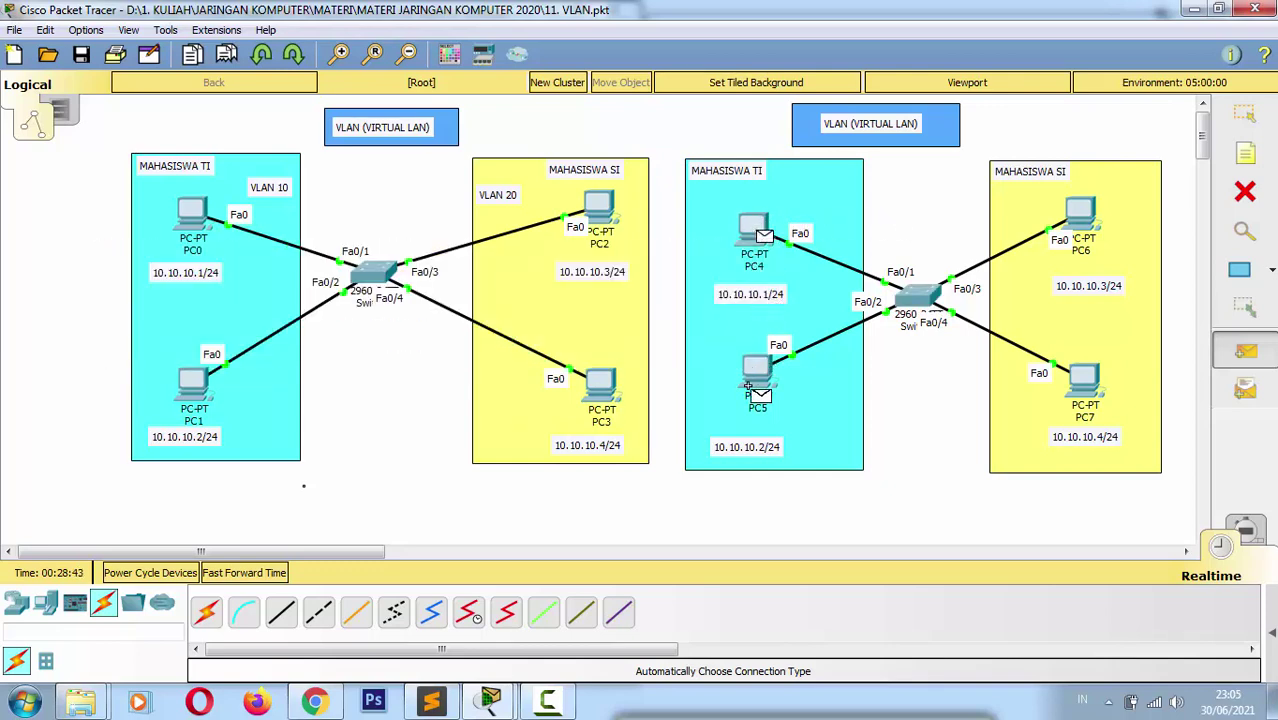
left_click(1272, 637)
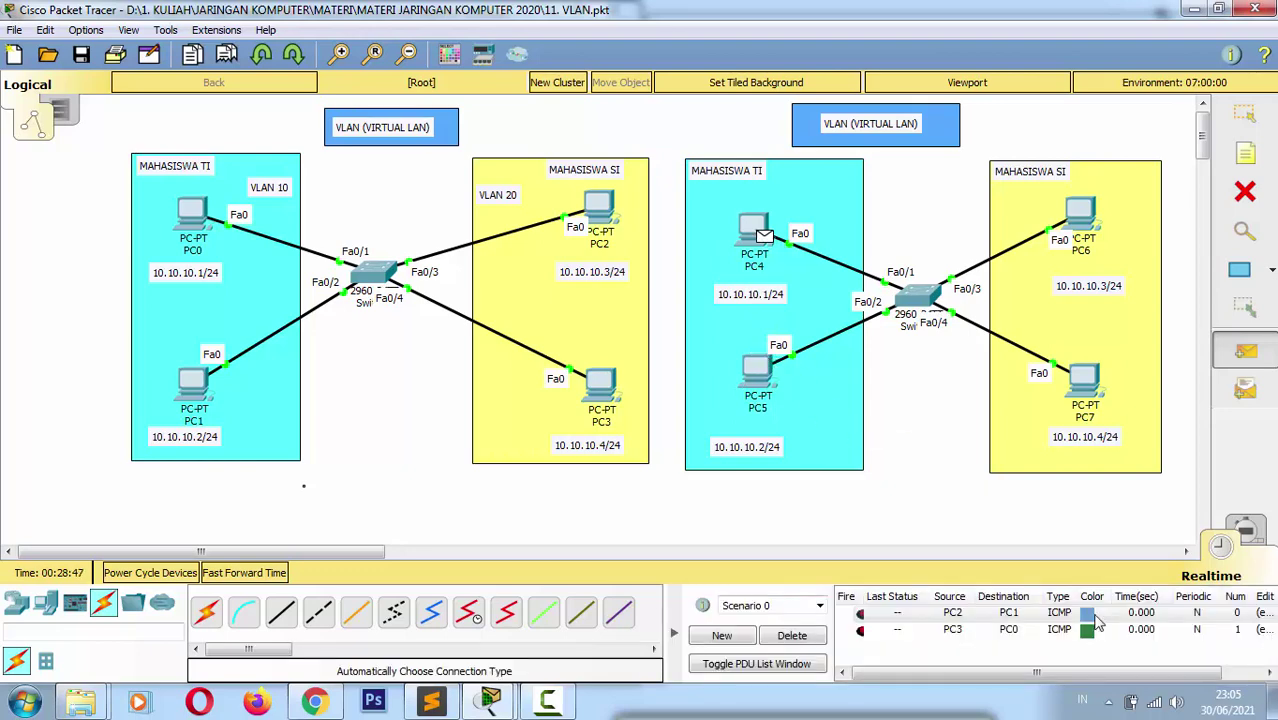
left_click(817, 640)
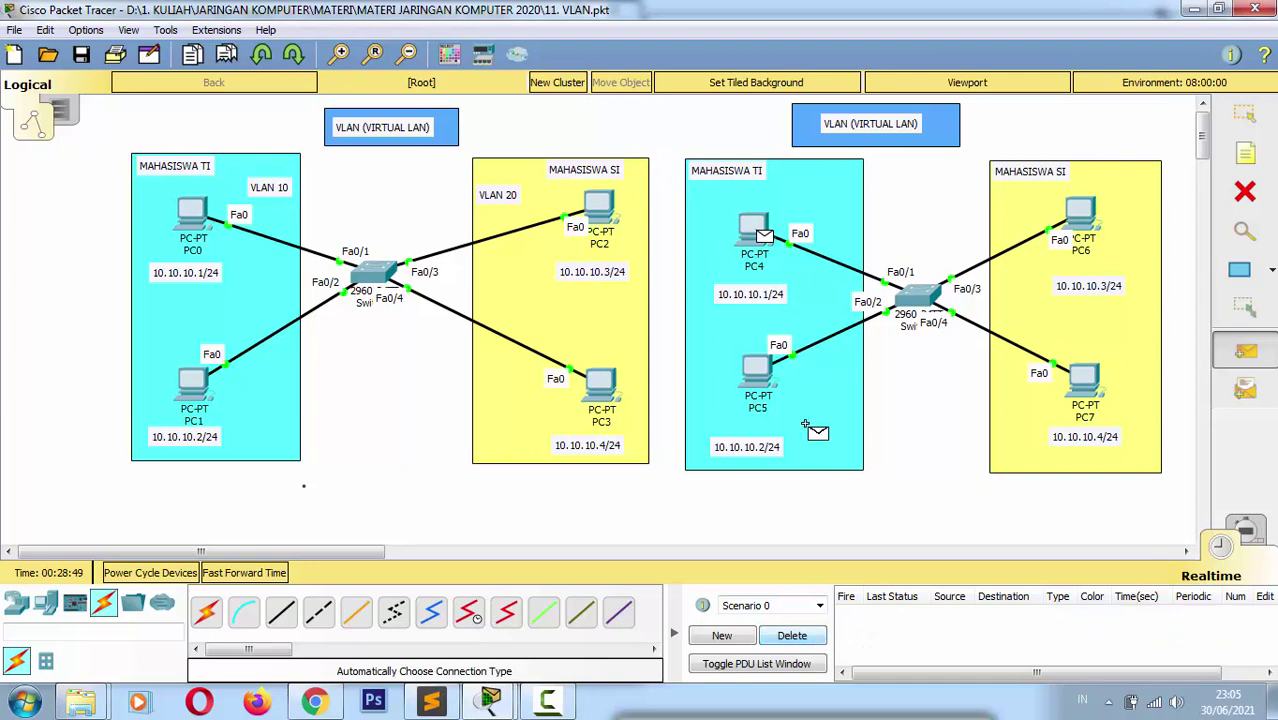
left_click(757, 372)
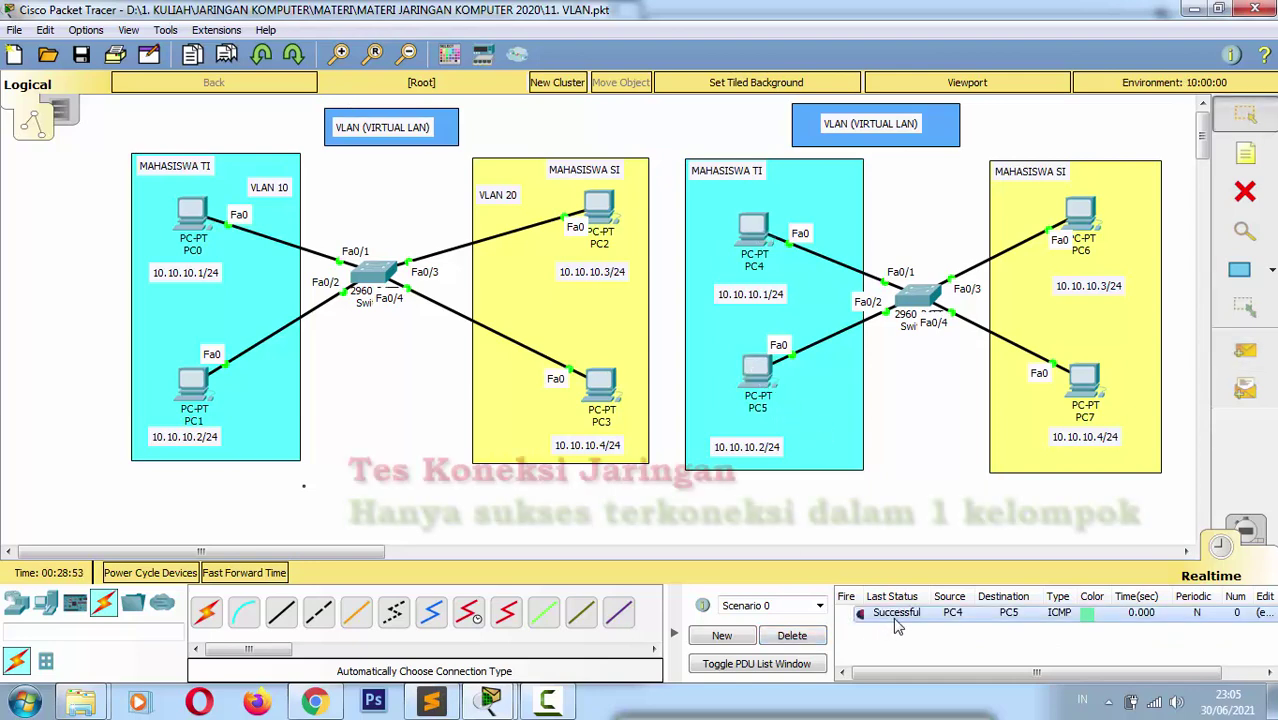
Step: Test the connection within MAHASISWA SI by sending a simple PDU from PC6 to PC7
left_click(1263, 340)
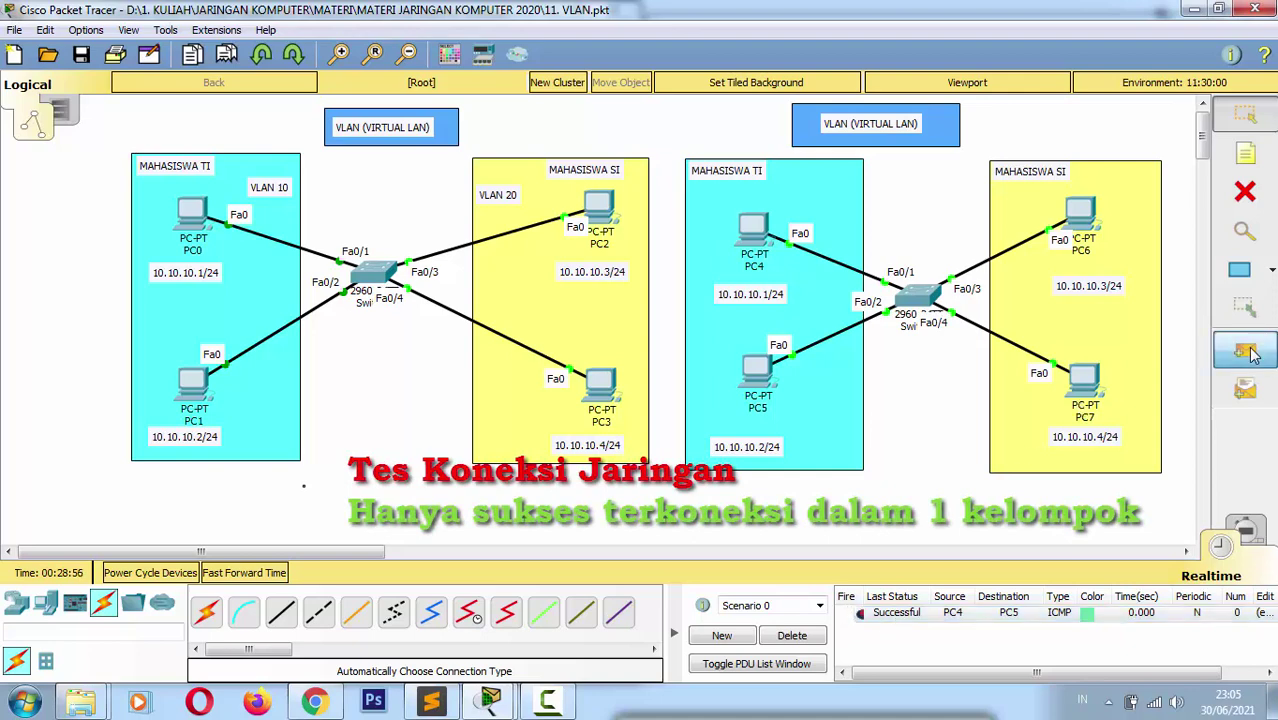
left_click(1080, 210)
left_click(1082, 376)
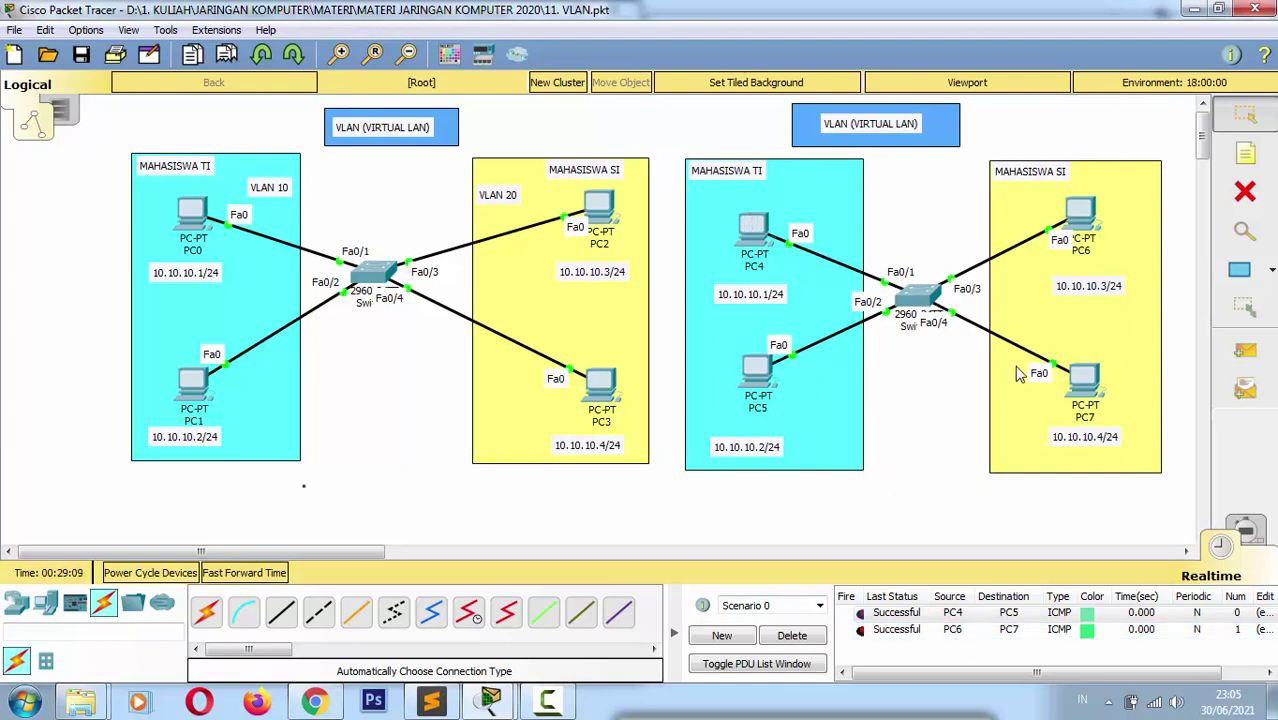
Step: Test the connection between the two groups by sending a simple PDU from PC6 to PC5
mouse_move(1095, 390)
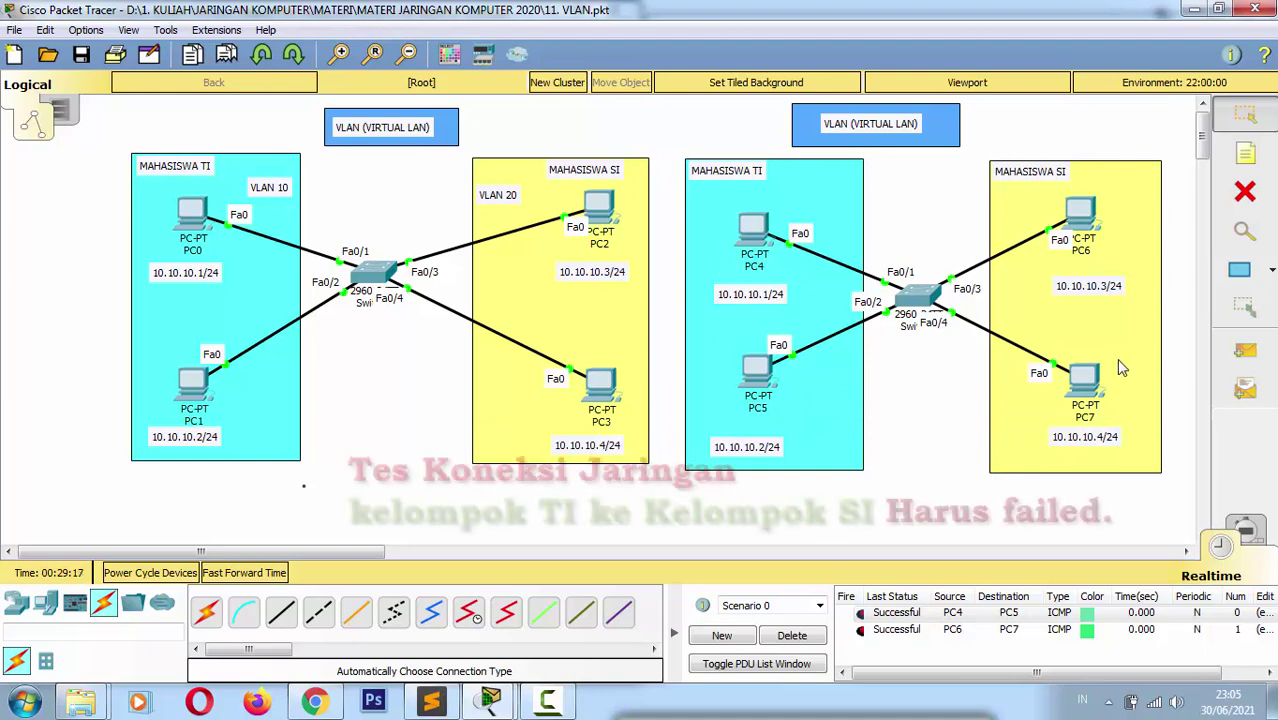
left_click(1258, 352)
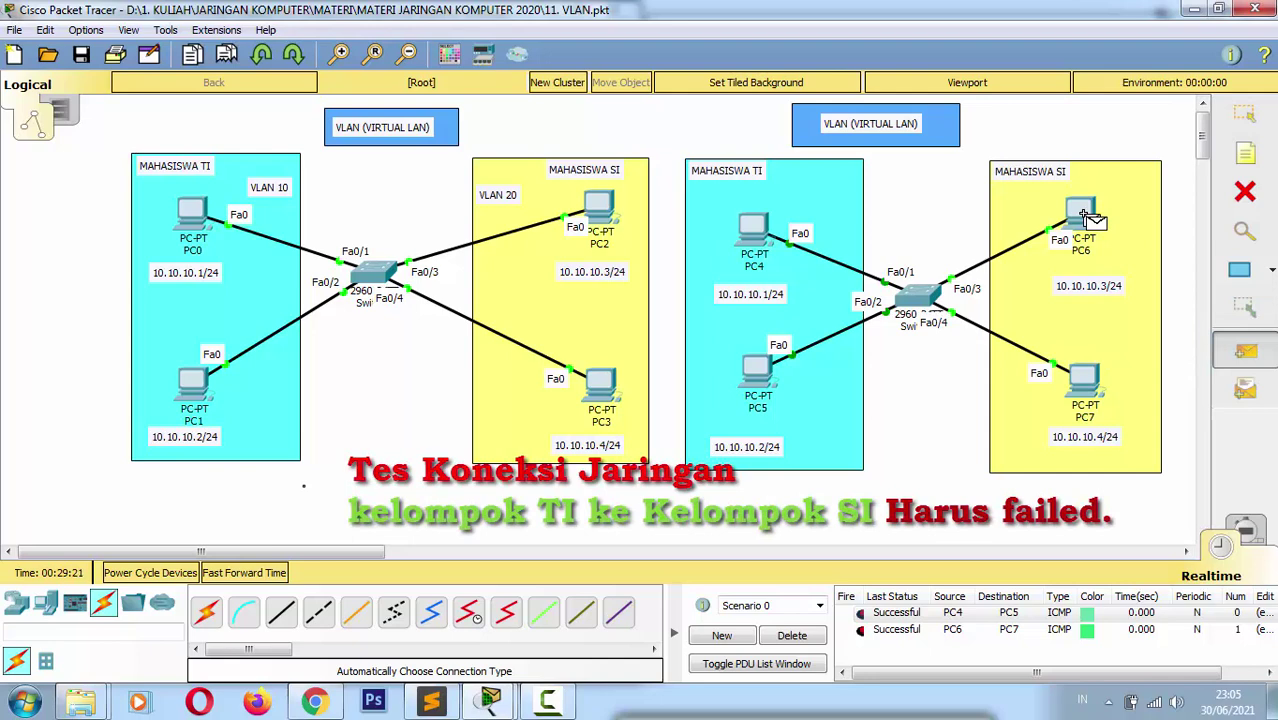
left_click(1082, 213)
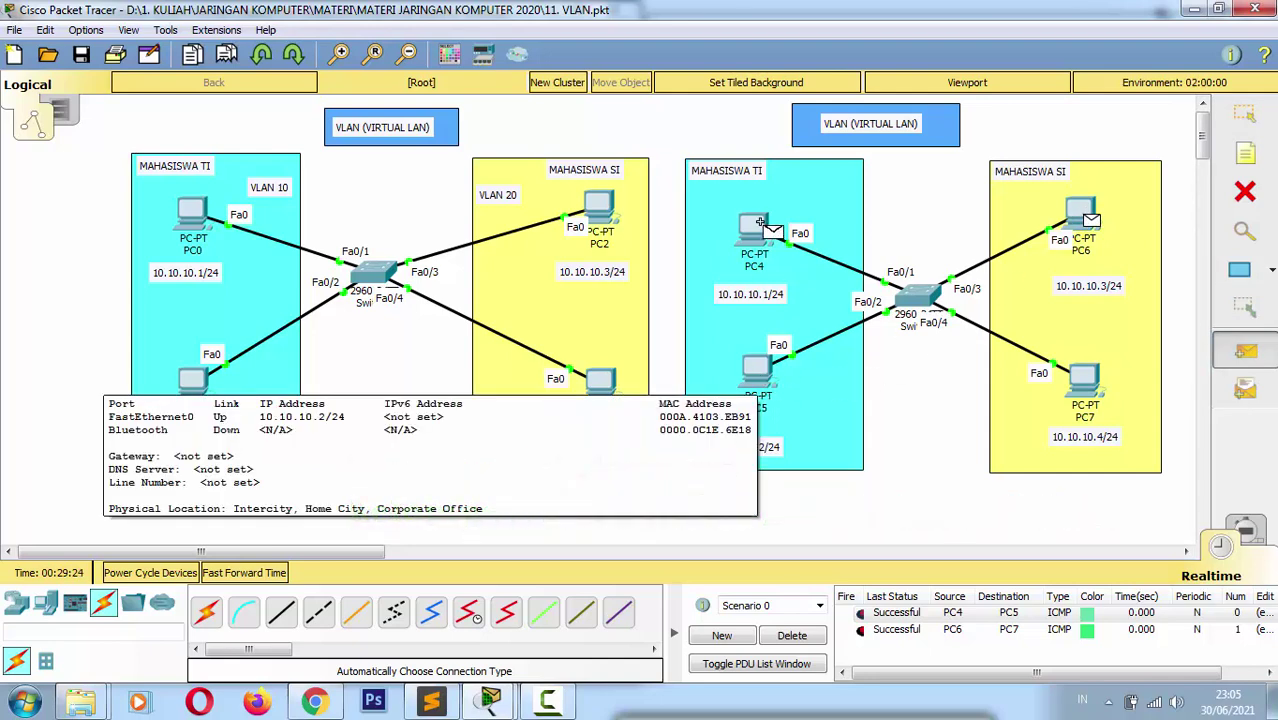
left_click(758, 374)
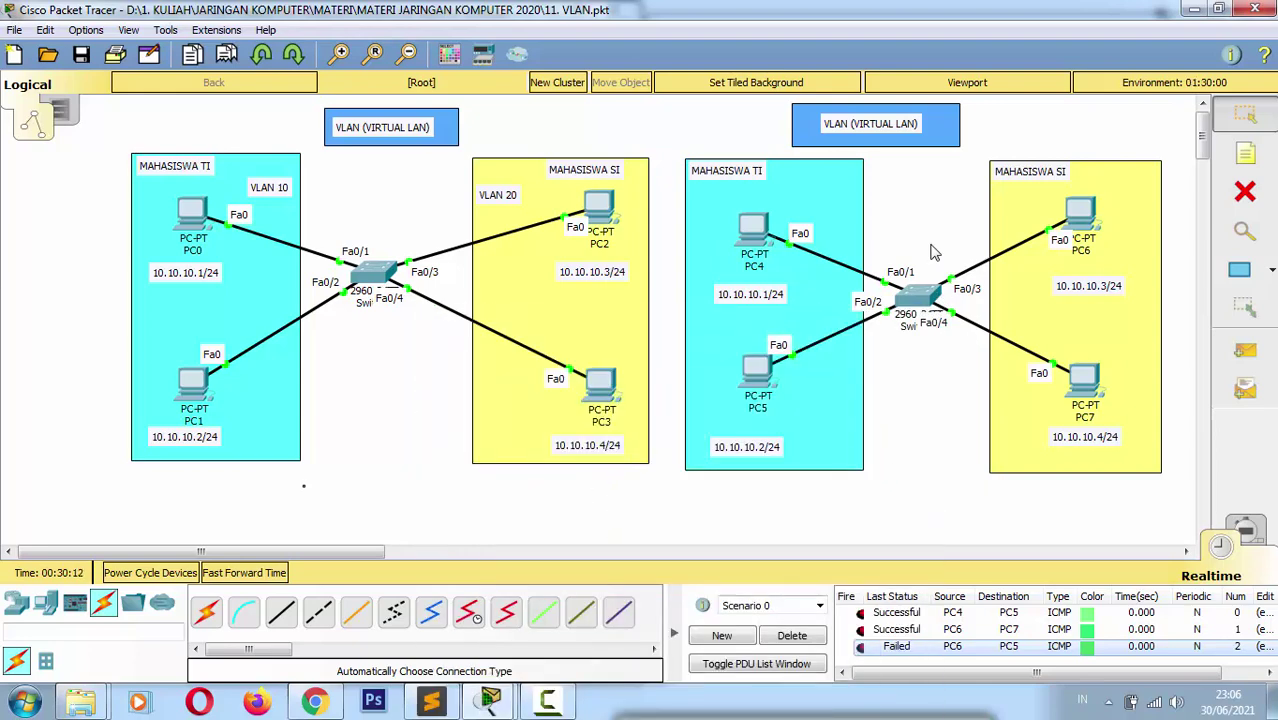
Step: Send a second cross-group simple PDU from PC7 to PC4 and review the status of every test in the PDU list
left_click(1244, 350)
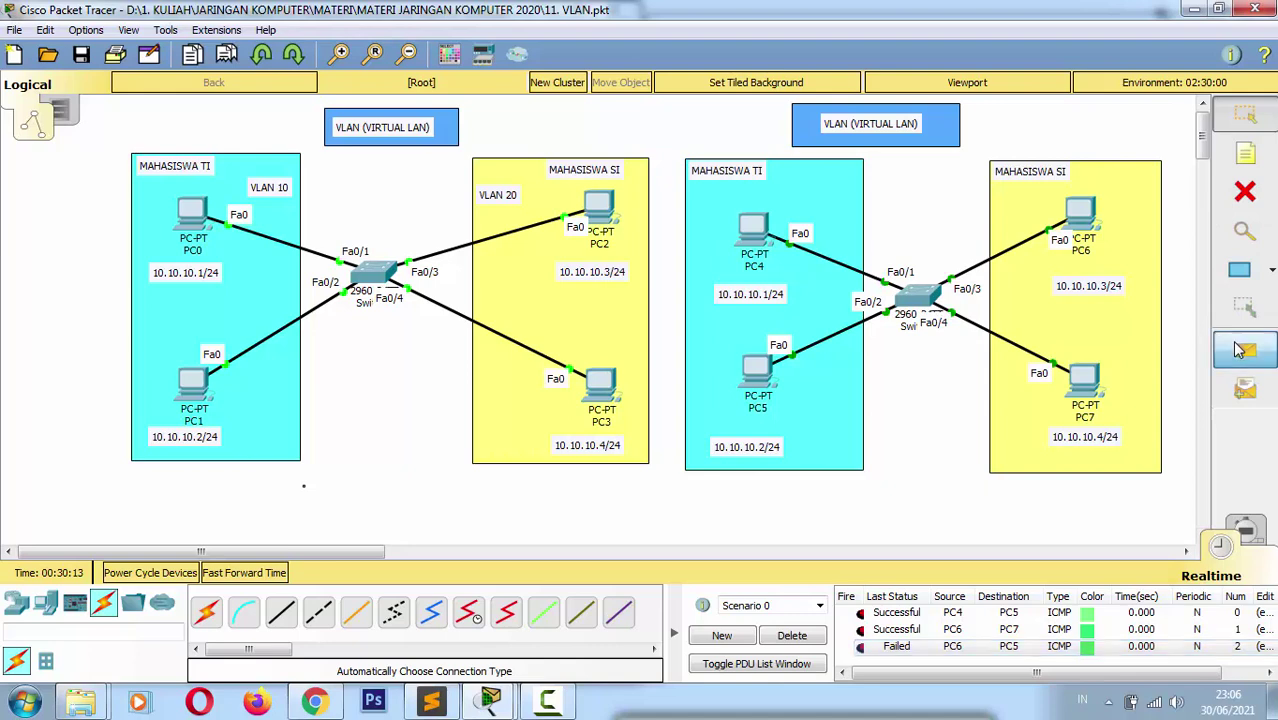
left_click(1078, 362)
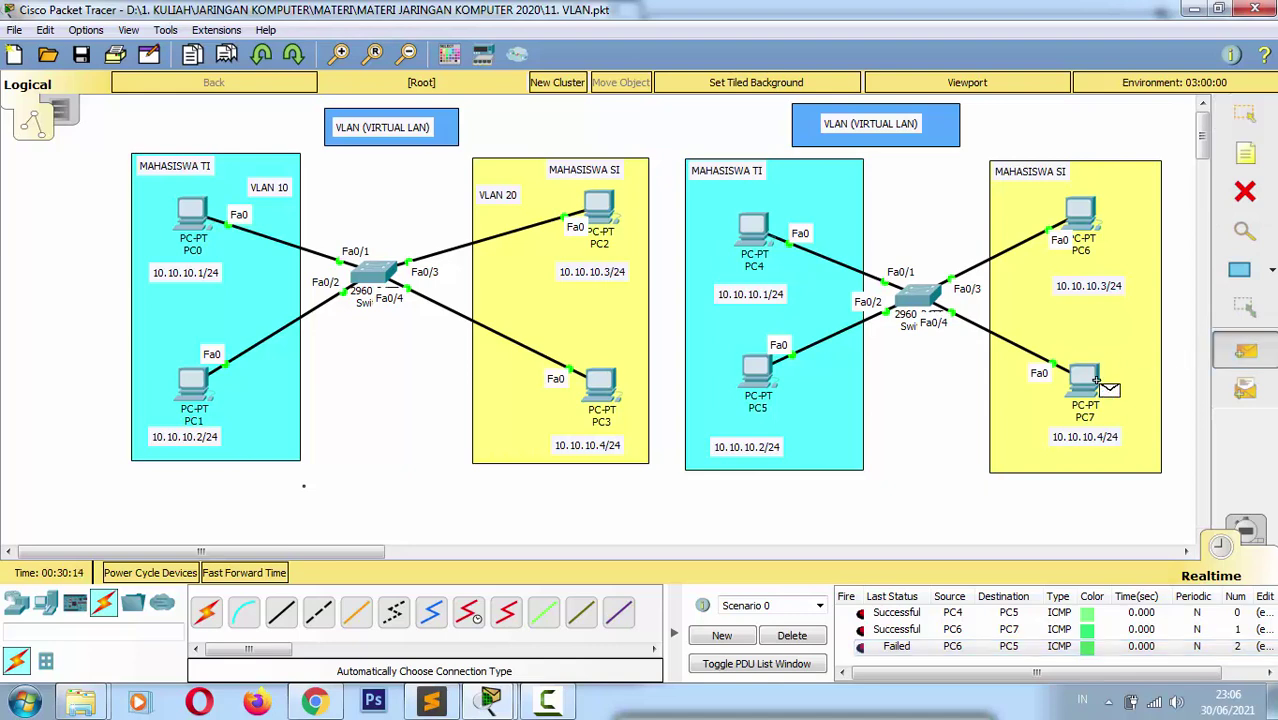
left_click(746, 224)
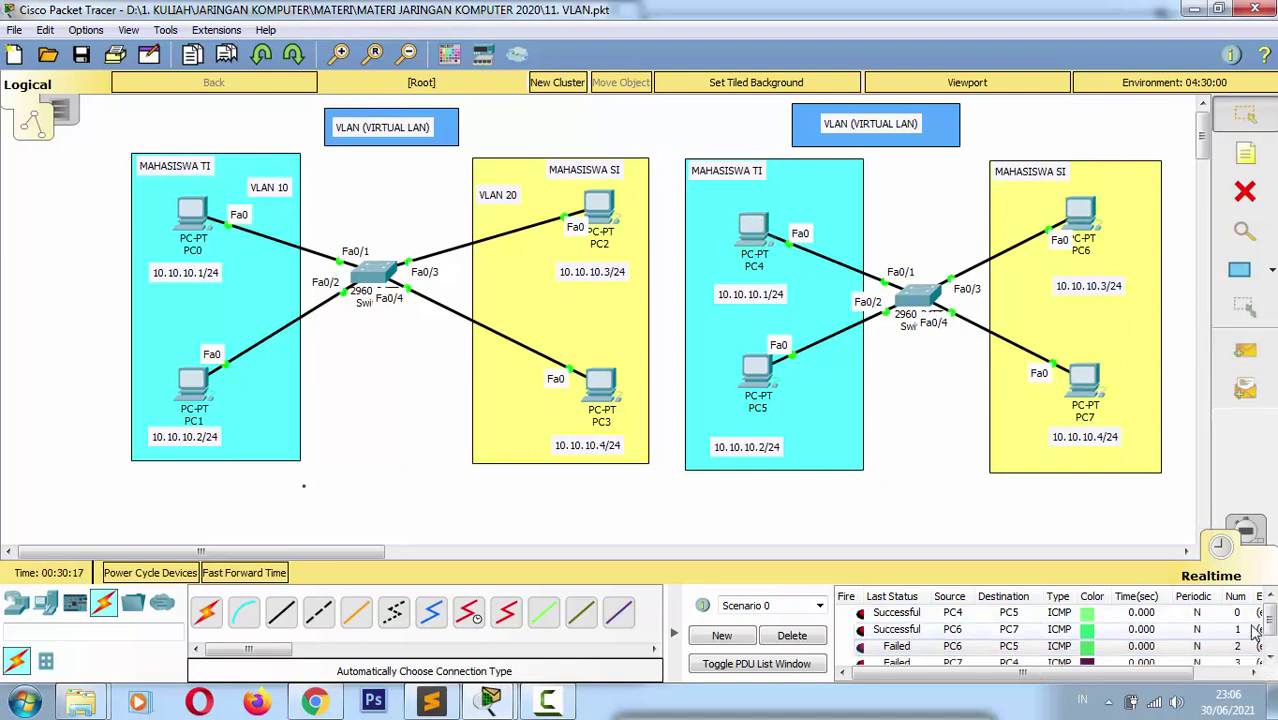
scroll(1268, 636, "down", 1)
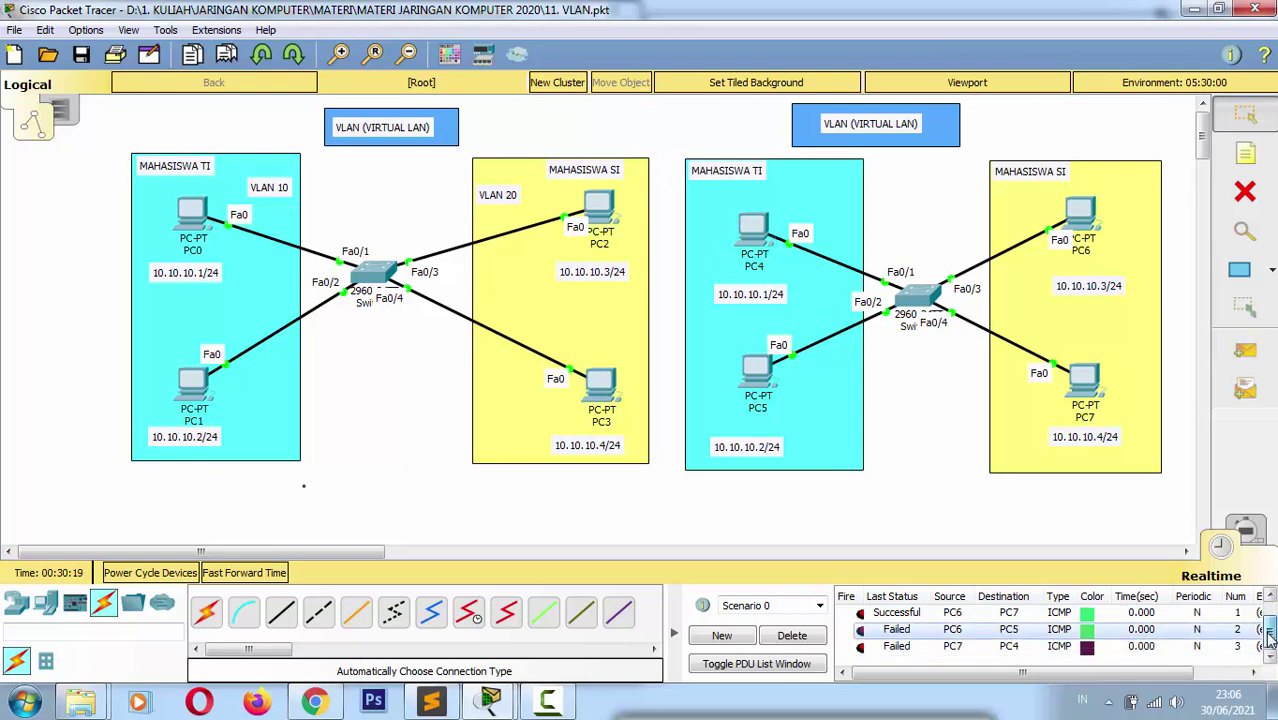
scroll(1268, 636, "up", 1)
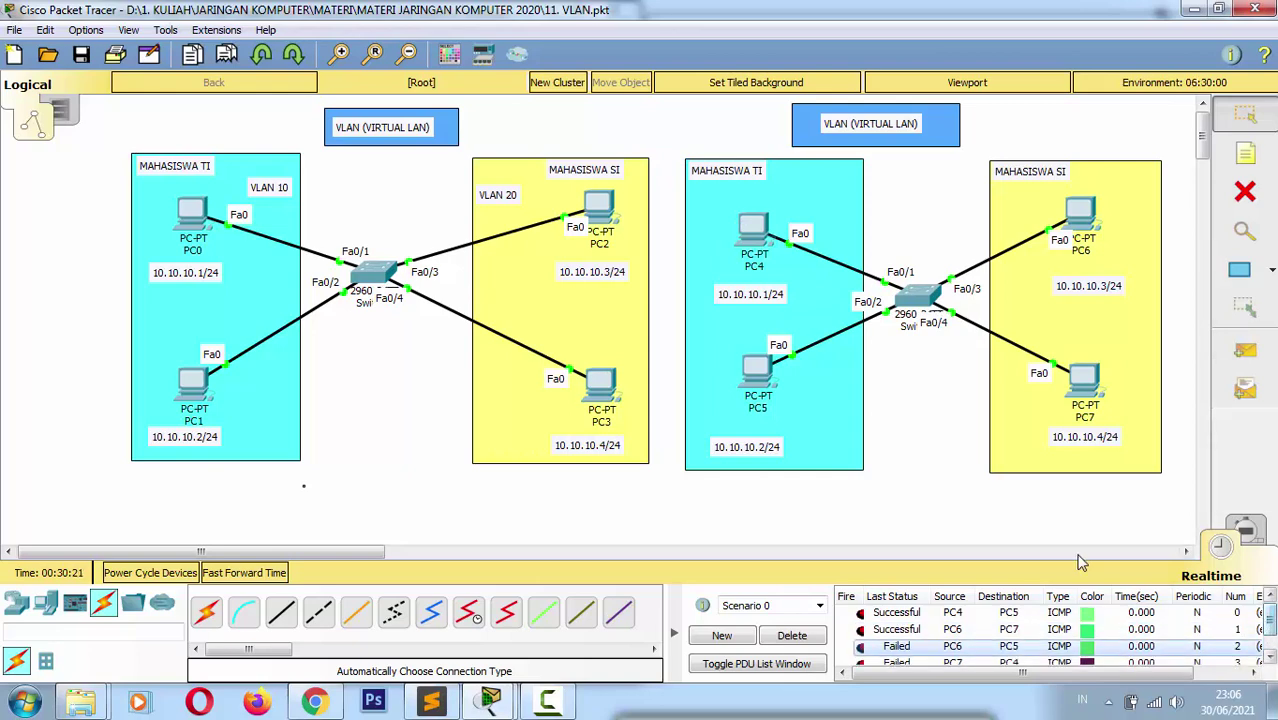